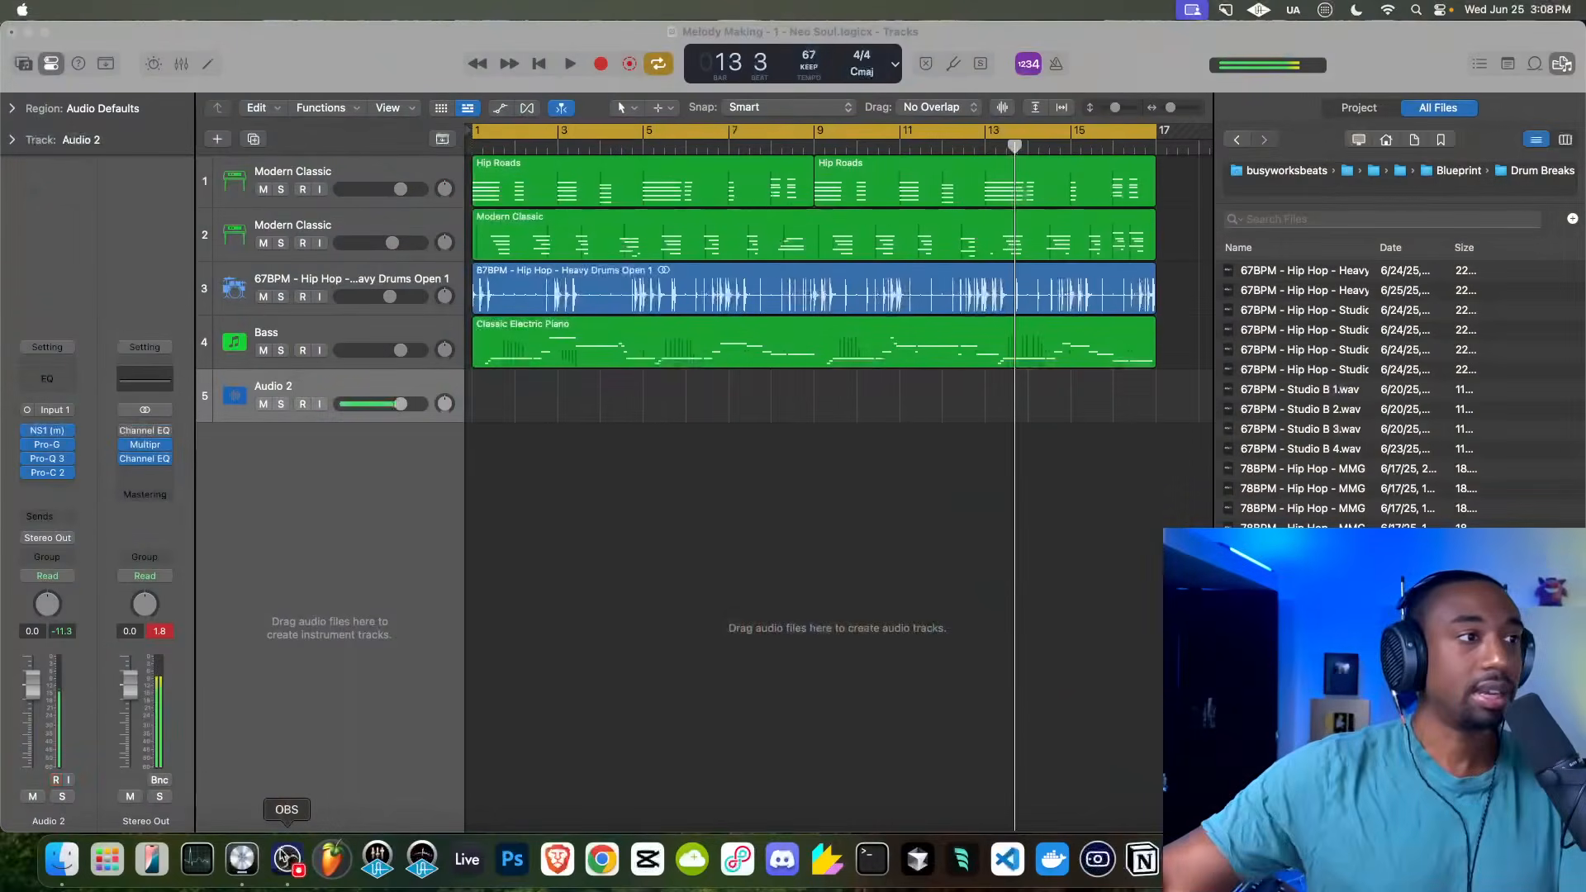
pyautogui.click(89, 119)
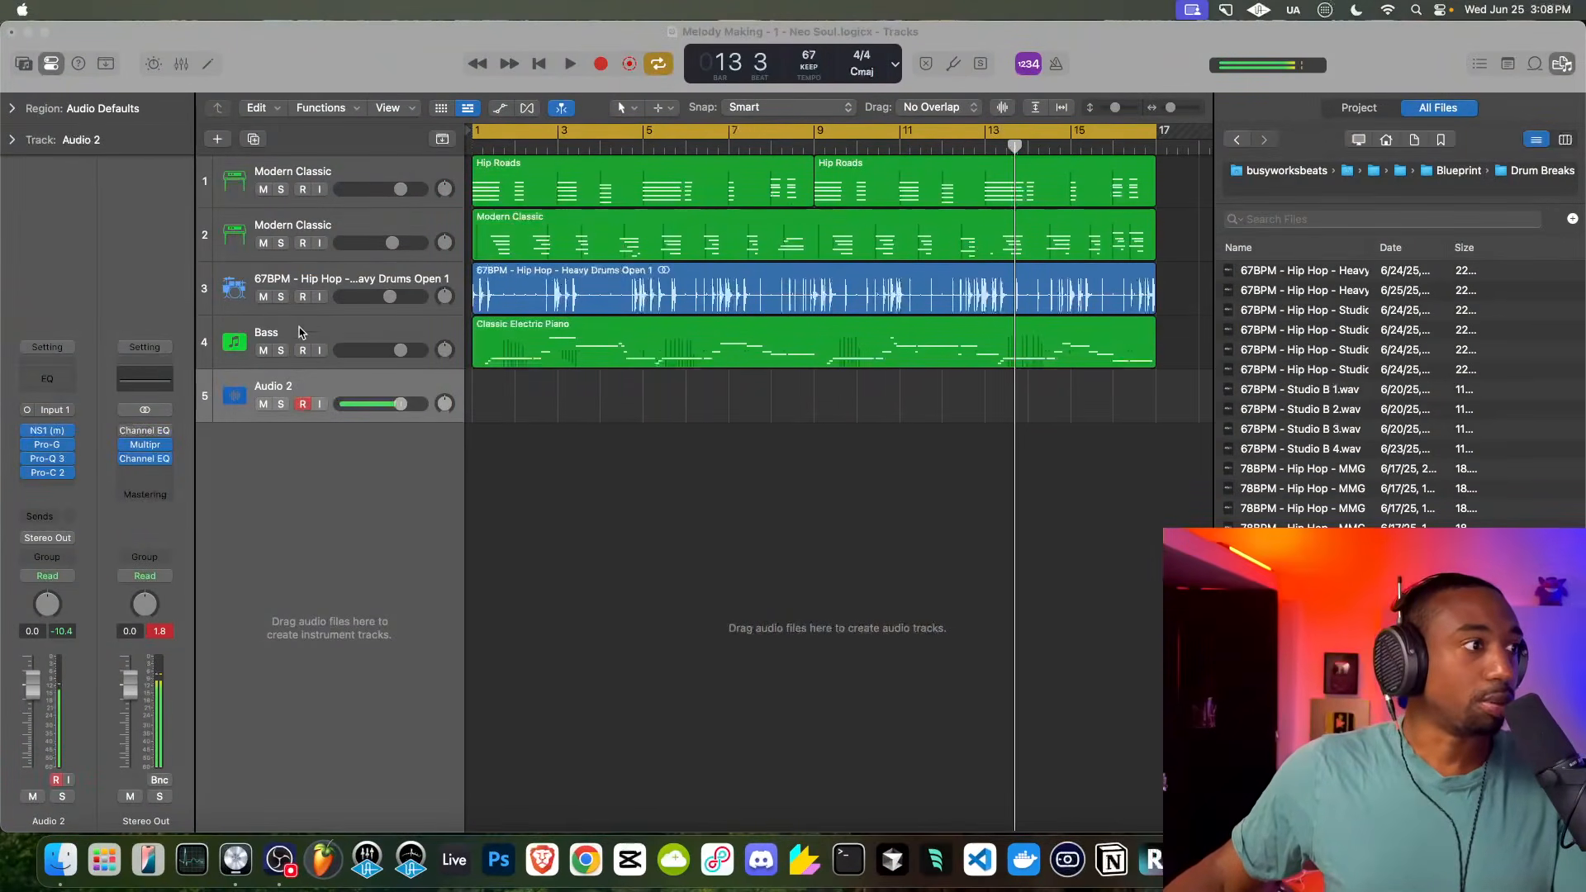
pyautogui.click(338, 450)
pyautogui.scroll(-8, 1447, 400)
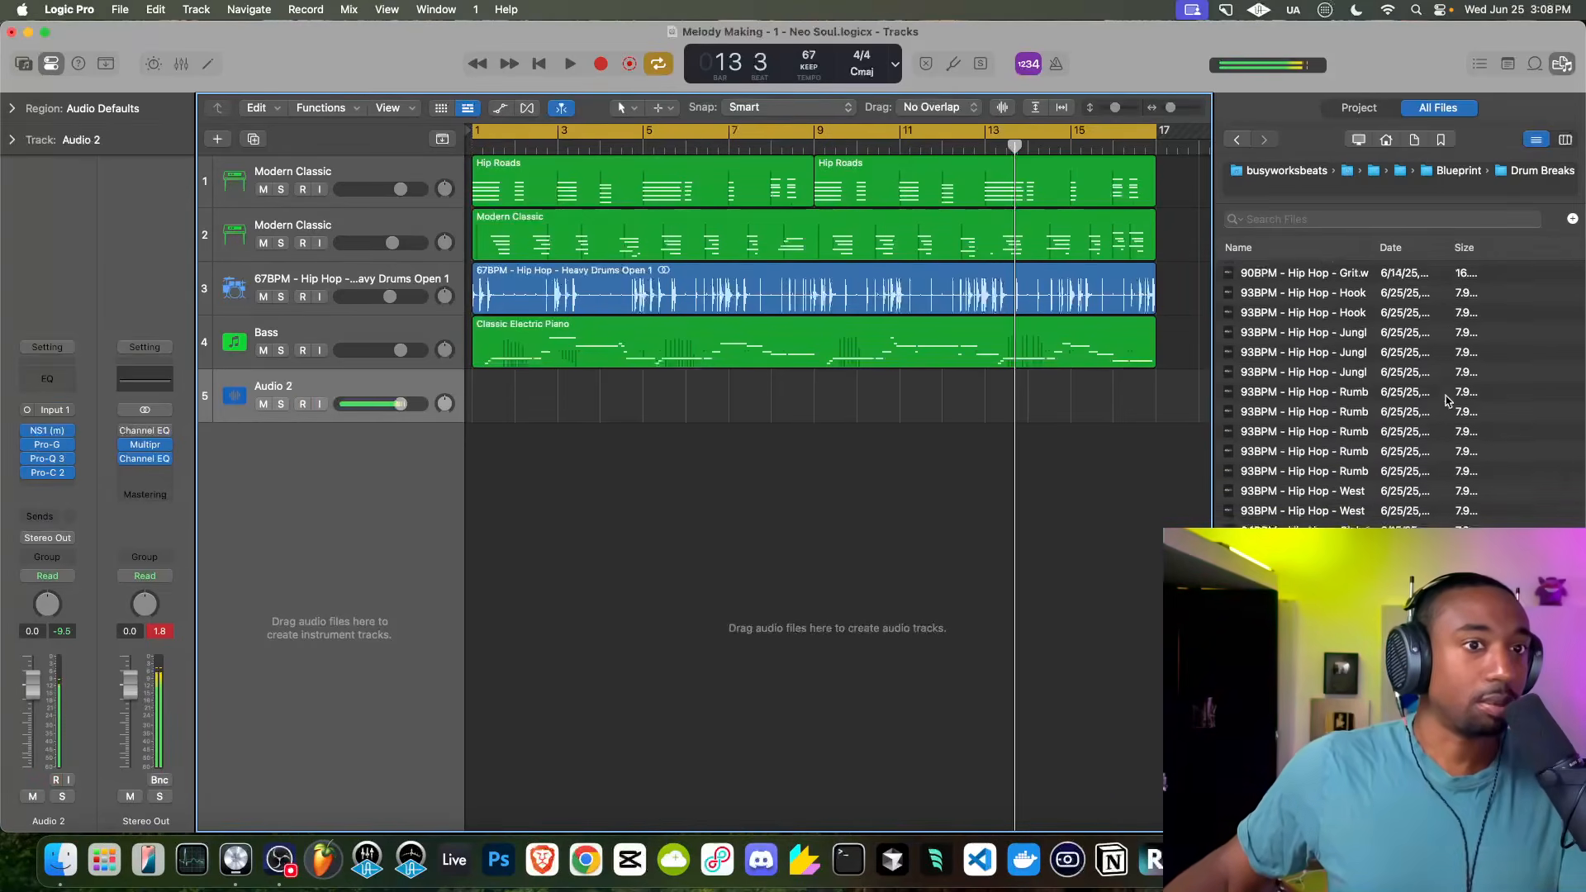
pyautogui.scroll(6, 1438, 389)
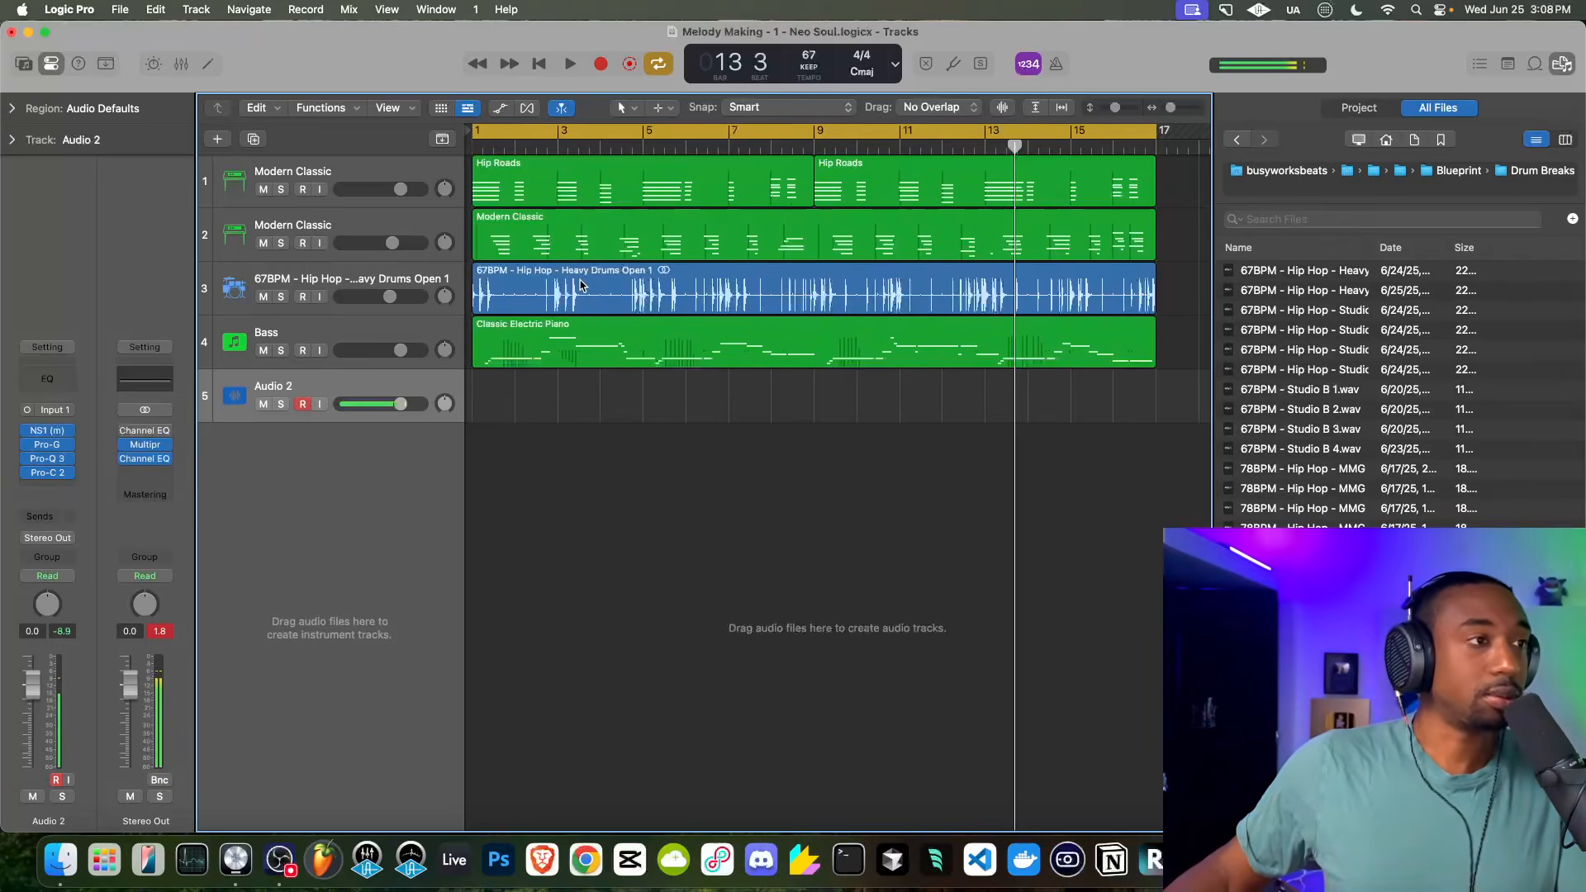
# Select the first Modern Classic track, hide the file browser and play the song from bar 1
pyautogui.click(538, 64)
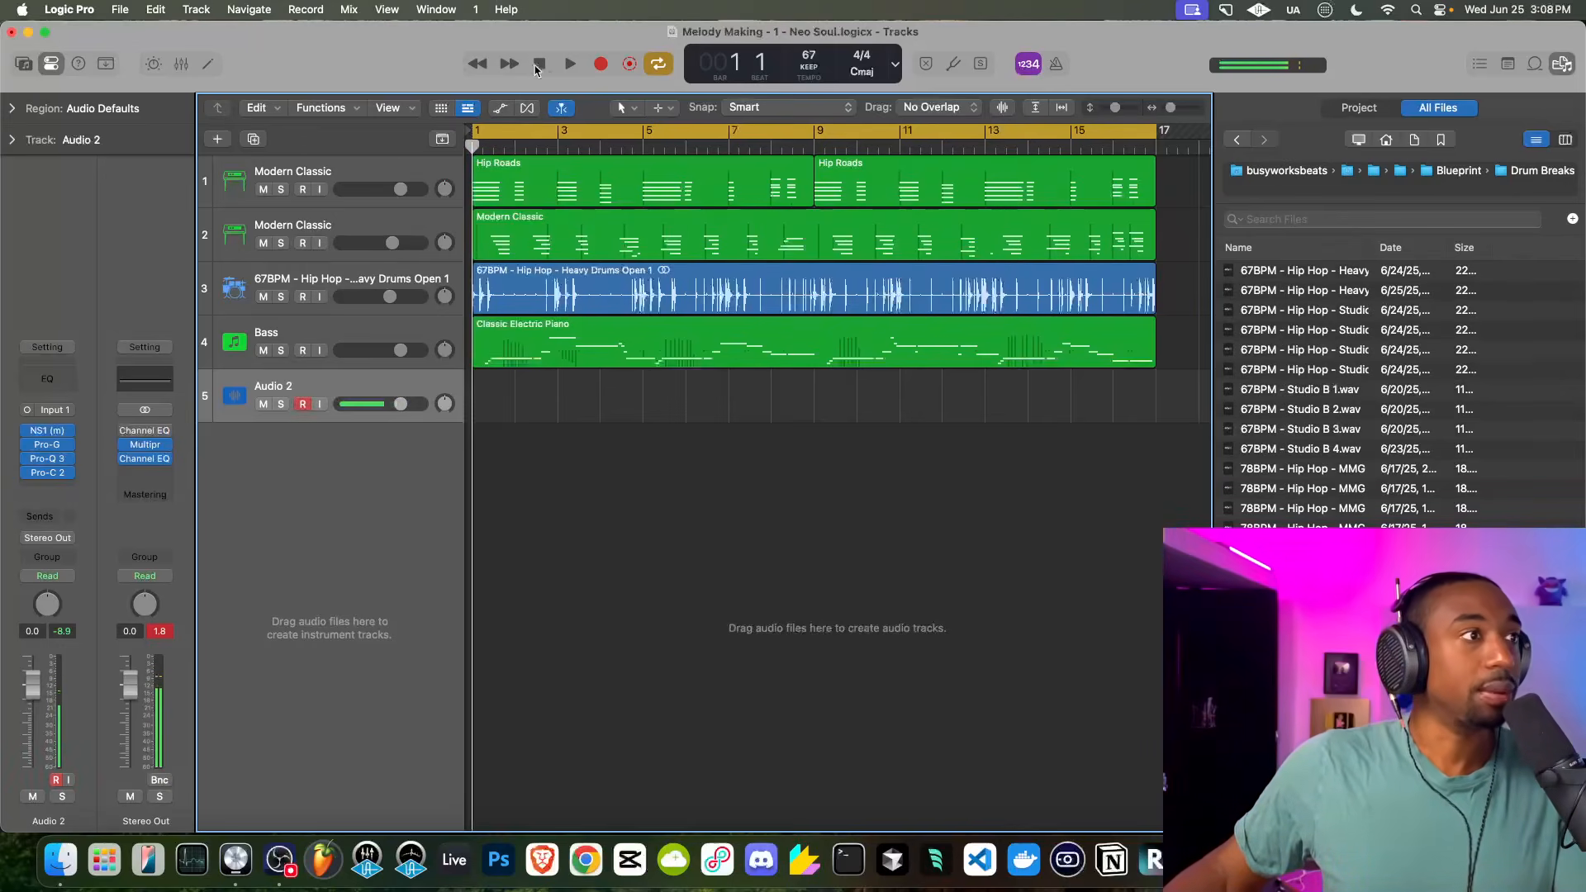
pyautogui.click(367, 176)
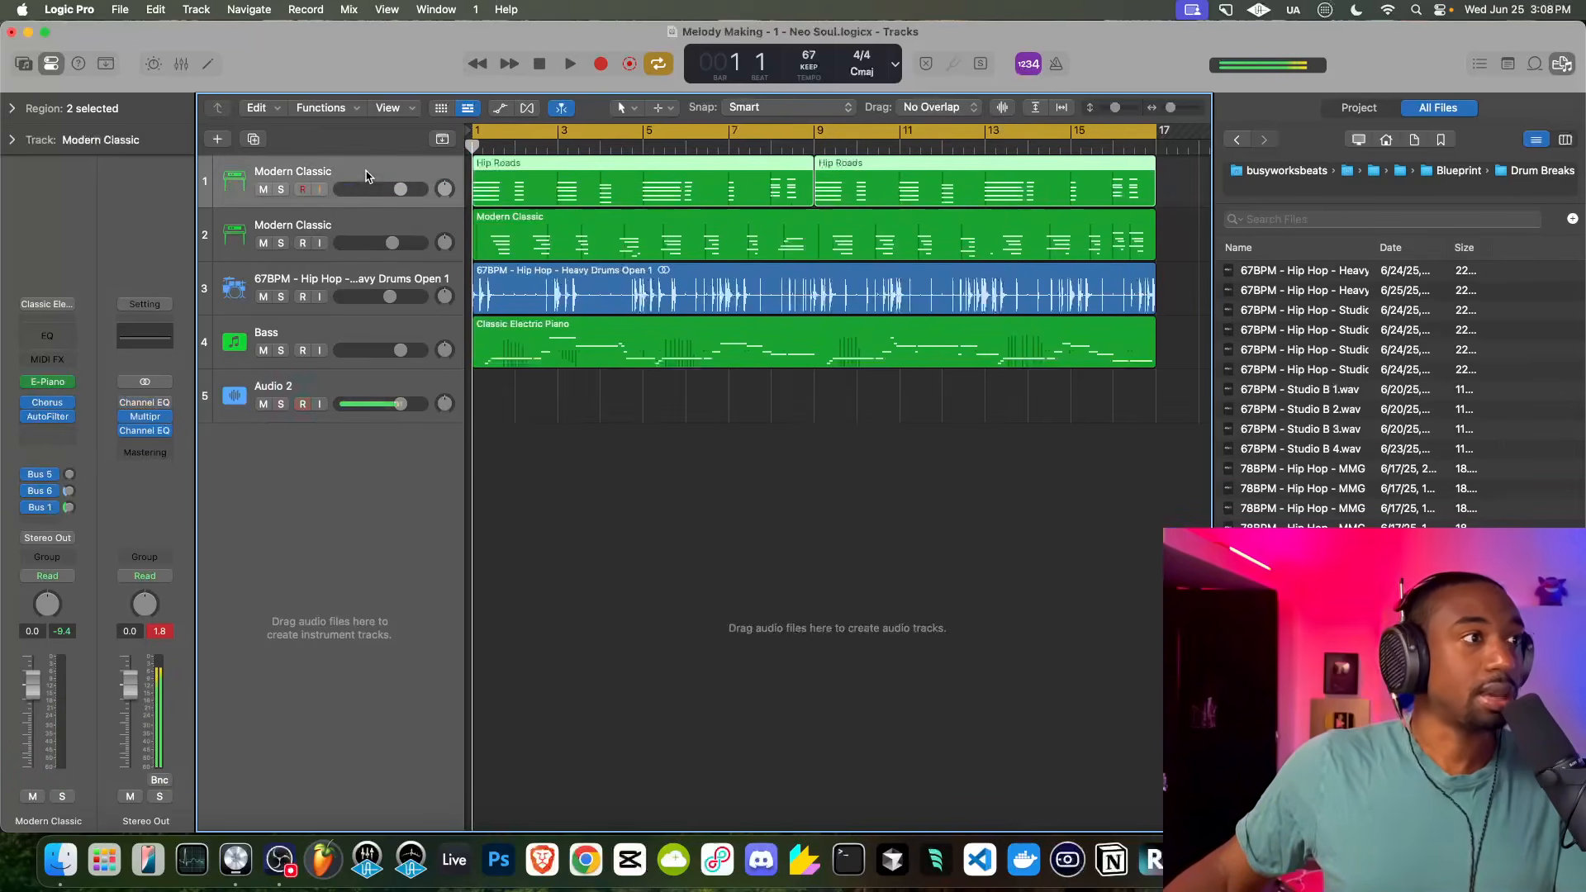
pyautogui.click(1560, 67)
pyautogui.press('space')
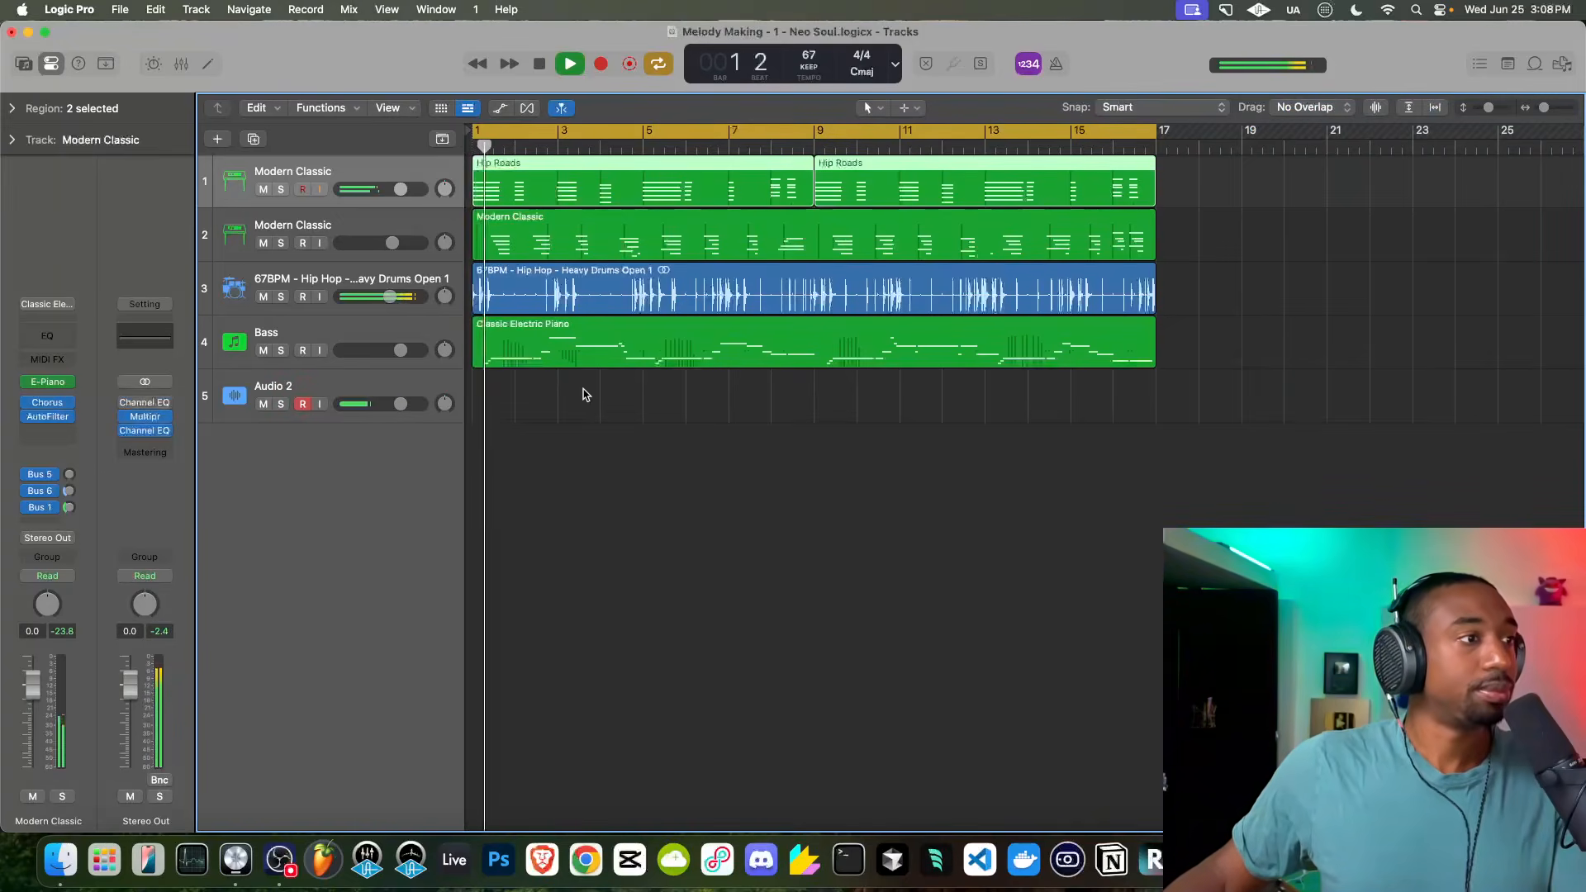
# Turn on input monitoring for the Audio 2 track and stop playback
pyautogui.click(303, 404)
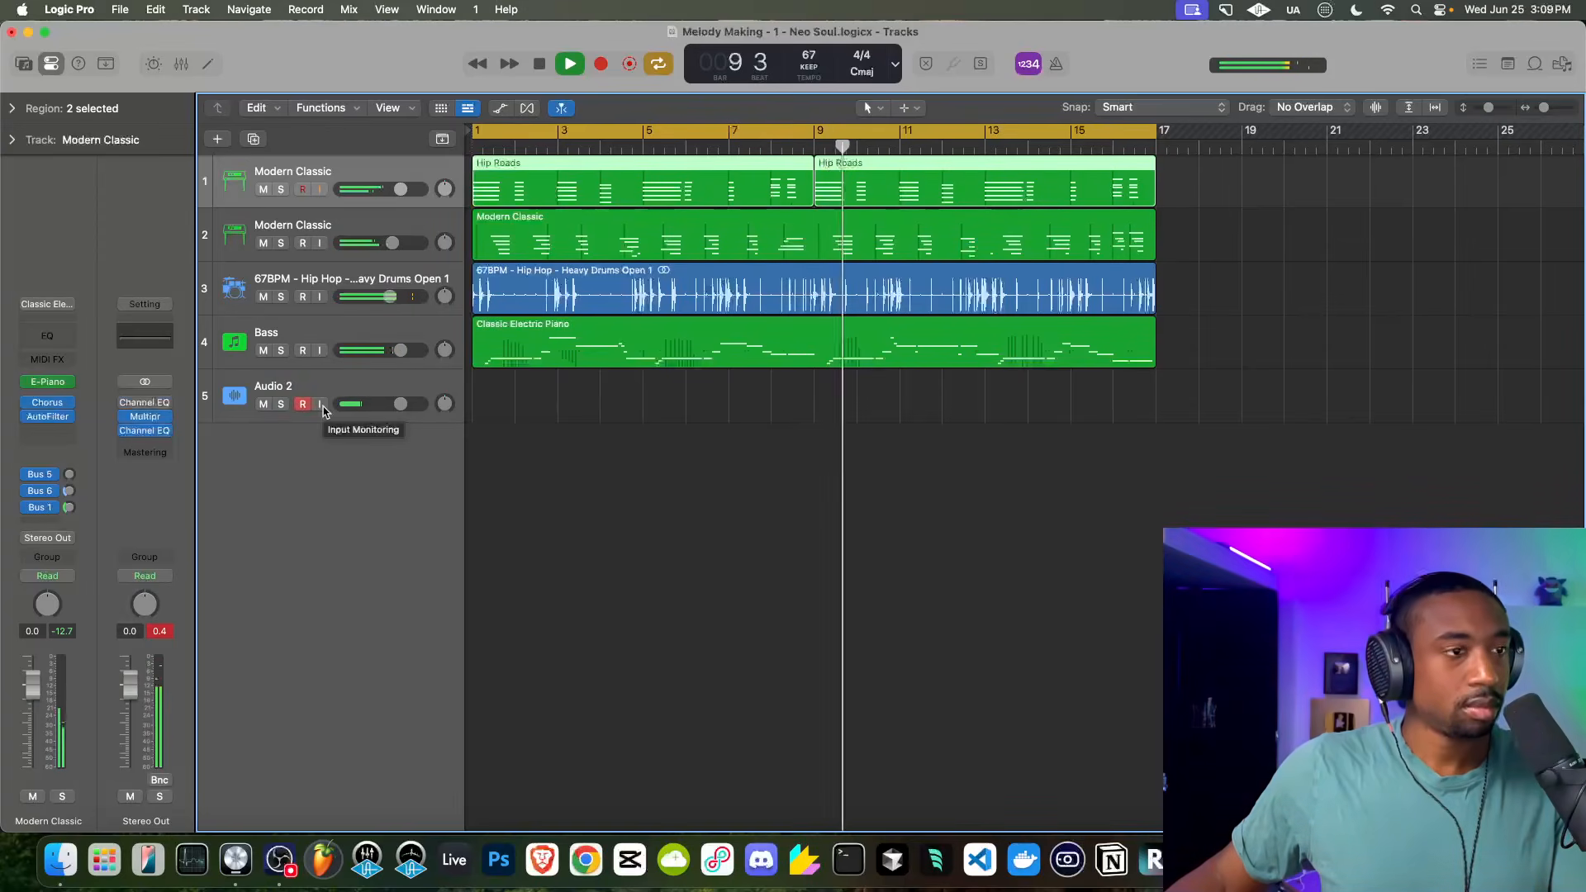
pyautogui.click(322, 405)
pyautogui.press('space')
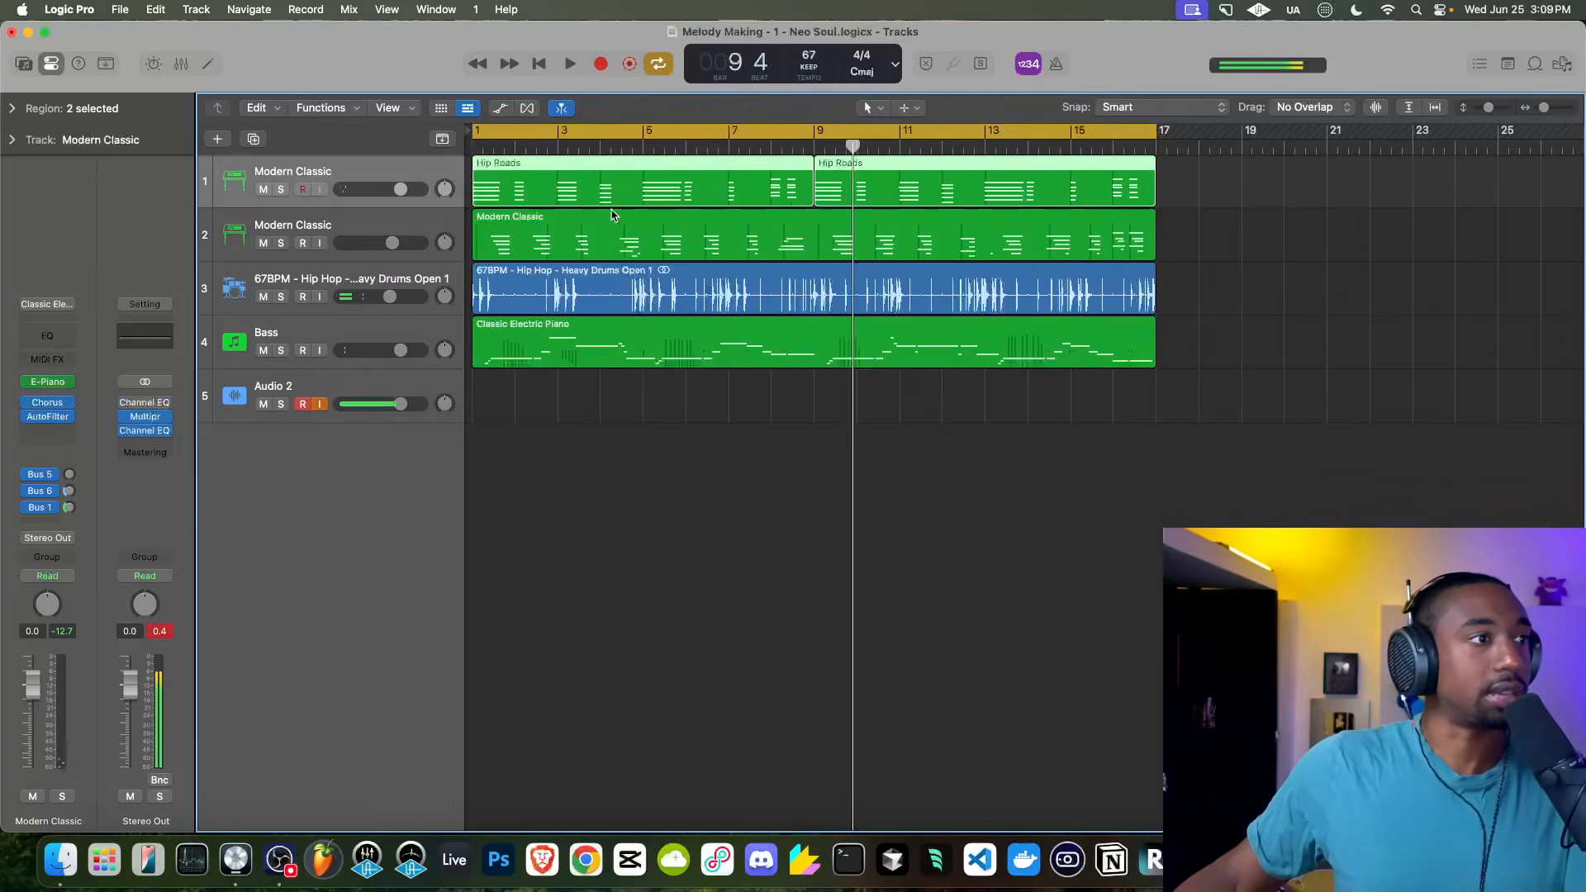
# Inspect the Multipressor and Channel EQ settings on the Stereo Out channel
pyautogui.click(146, 422)
pyautogui.click(148, 420)
pyautogui.click(149, 417)
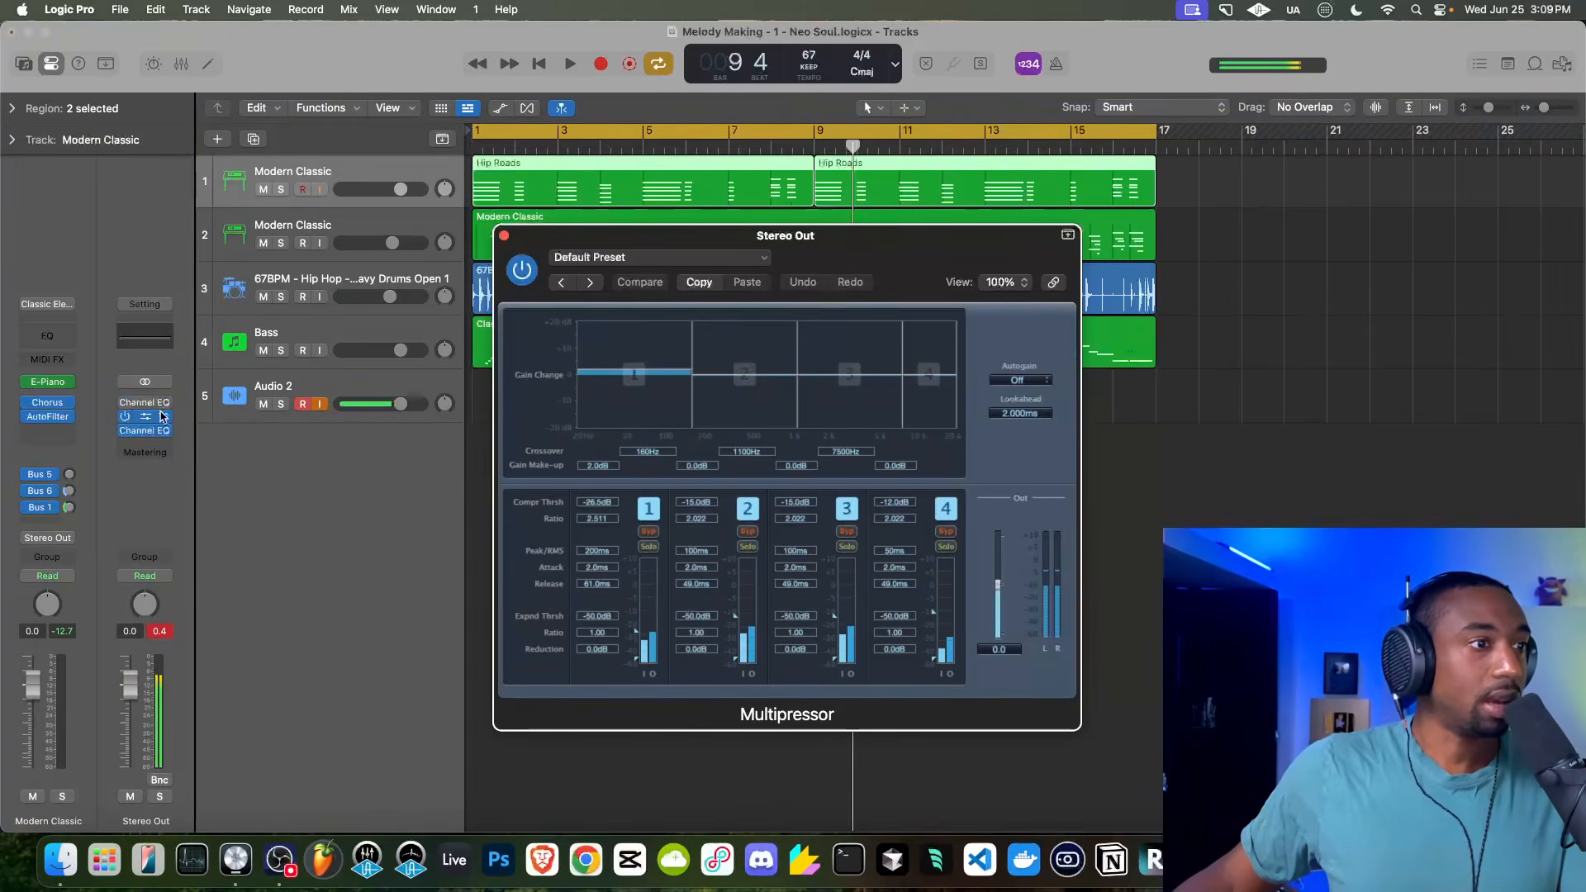
pyautogui.click(504, 237)
pyautogui.click(150, 432)
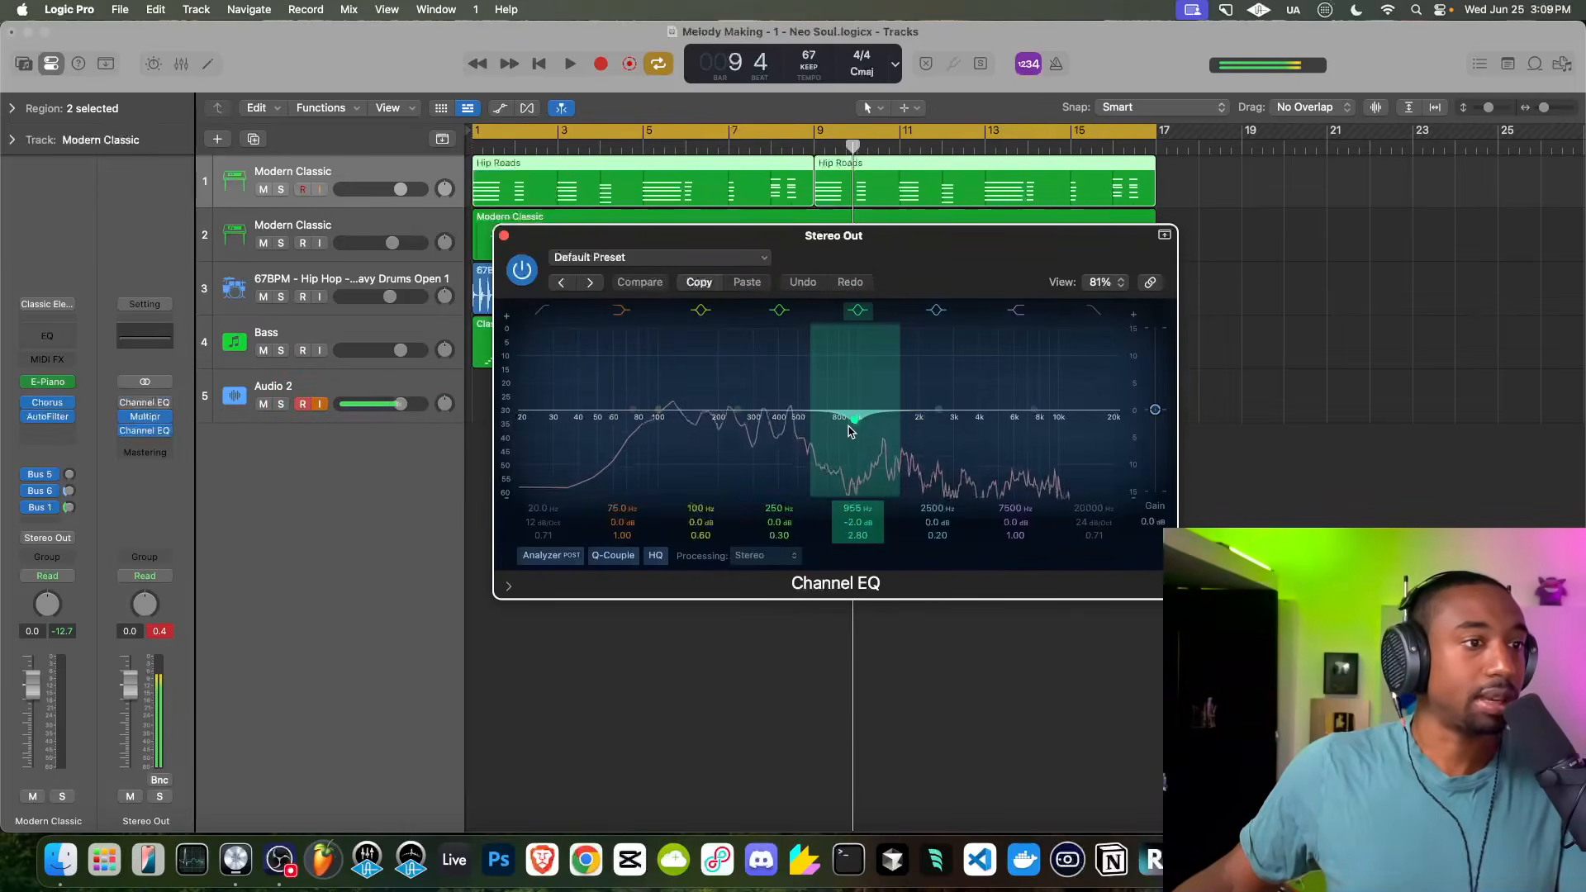
pyautogui.click(504, 237)
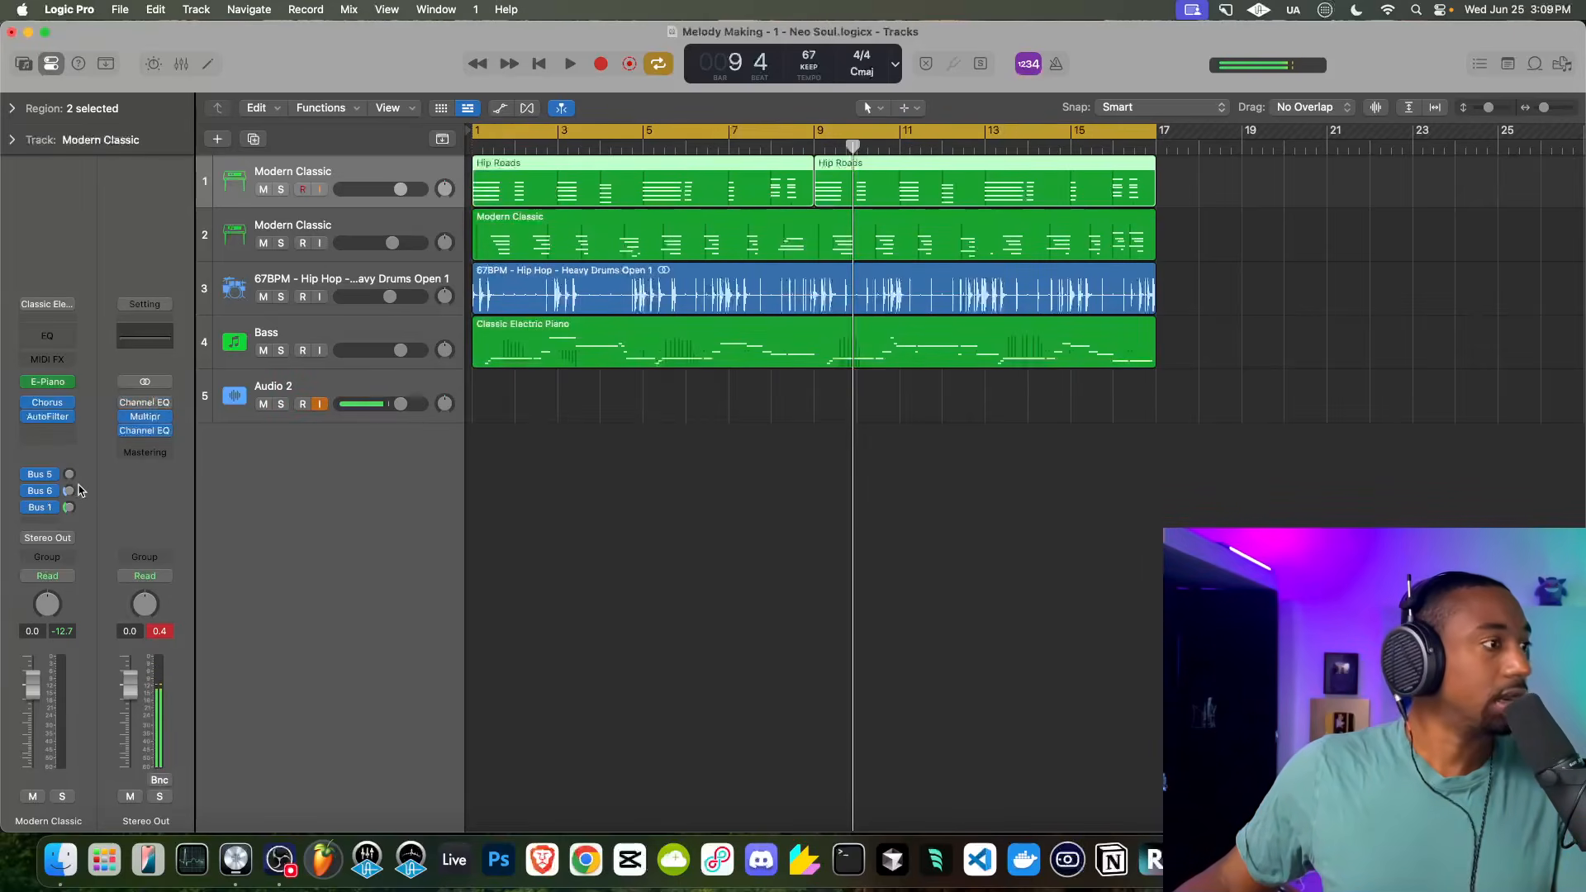
# Inspect the Chorus and AutoFilter effects on the first Modern Classic track
pyautogui.click(51, 407)
pyautogui.click(504, 236)
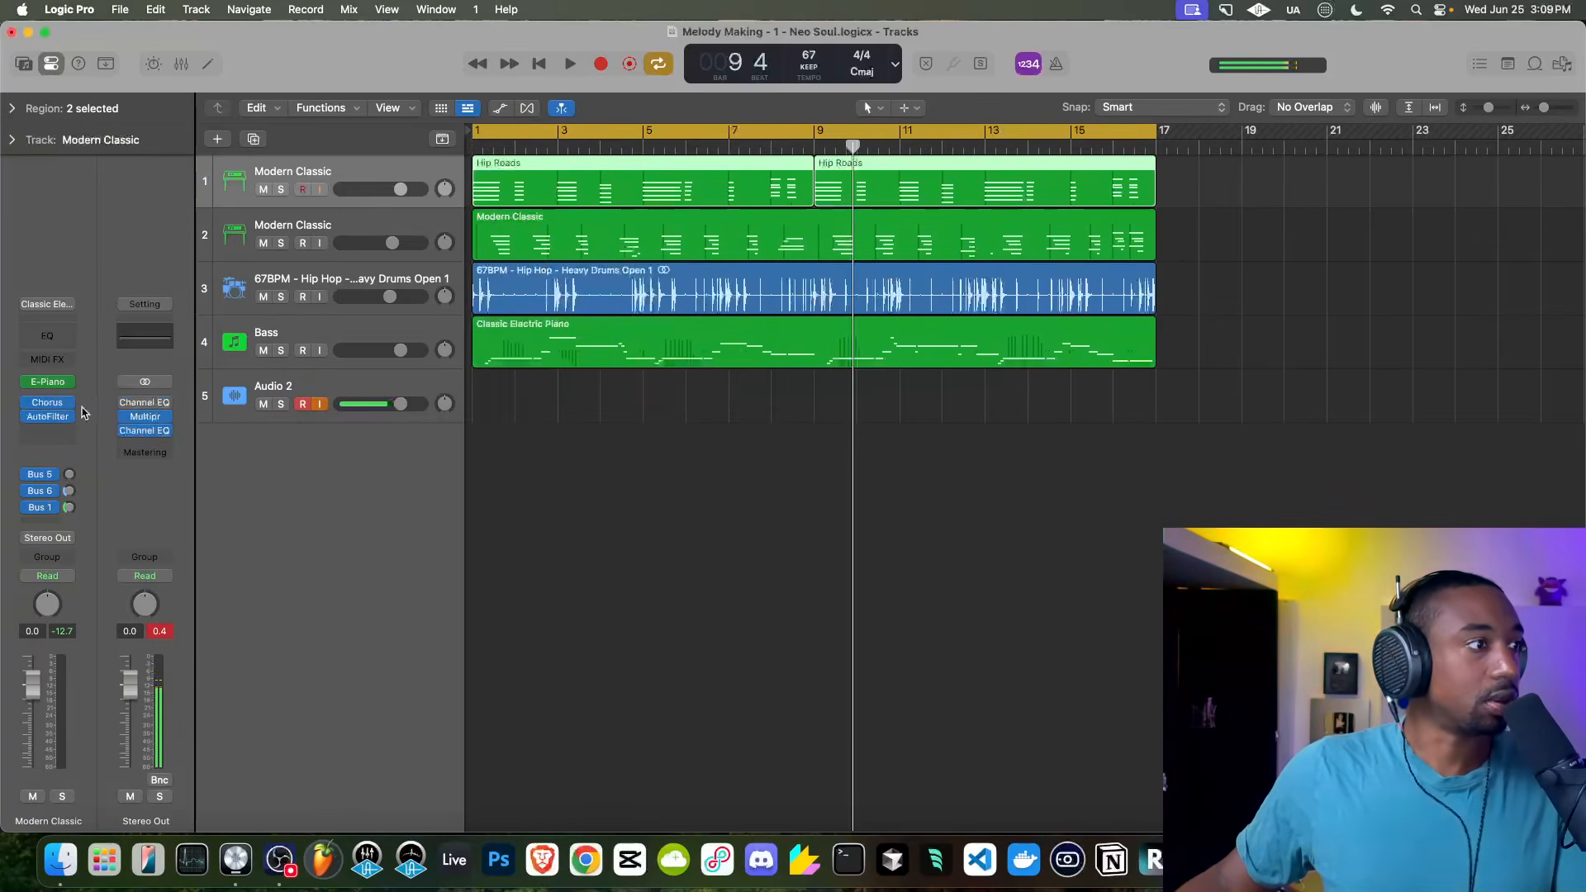
pyautogui.click(45, 423)
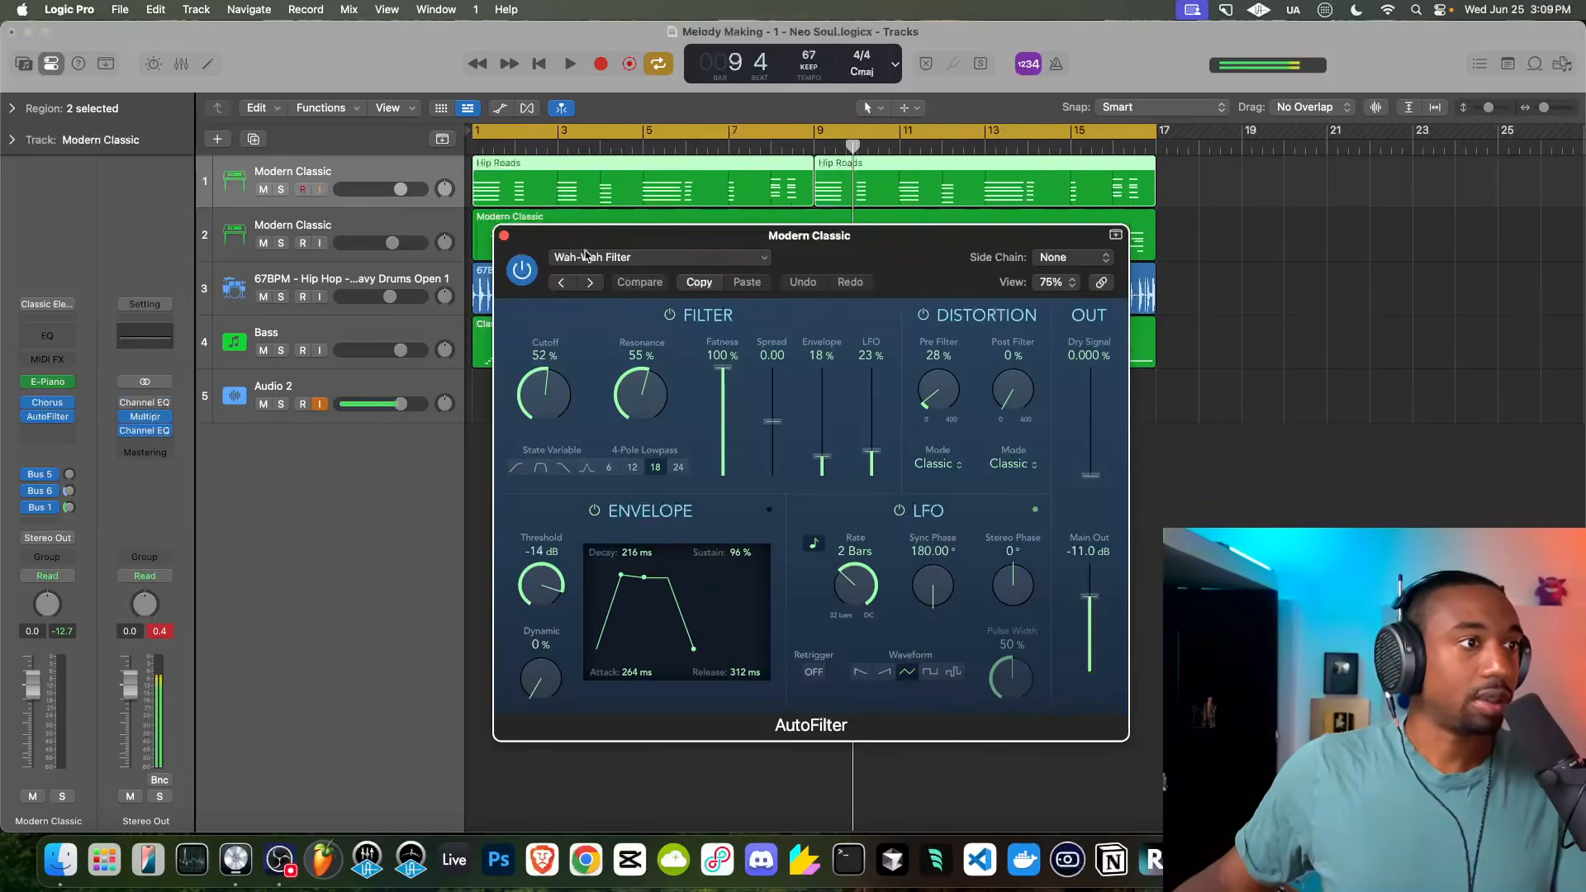
pyautogui.click(505, 238)
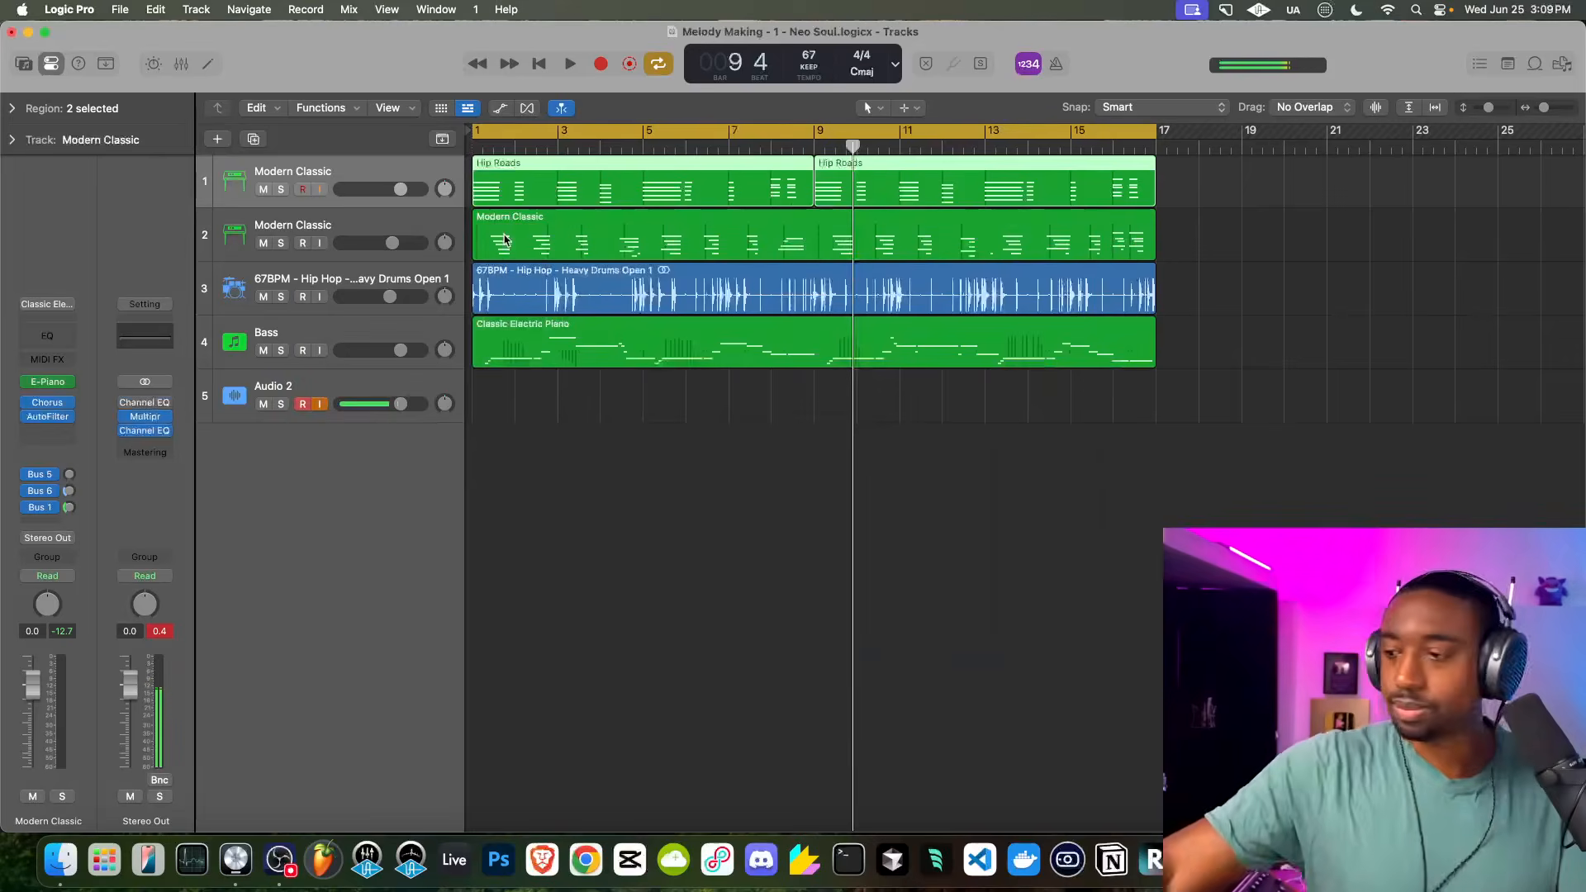
# Inspect the Rev SPRING-636 reverb that the Modern Classic track sends to through Bus 1
pyautogui.click(70, 510)
pyautogui.click(145, 431)
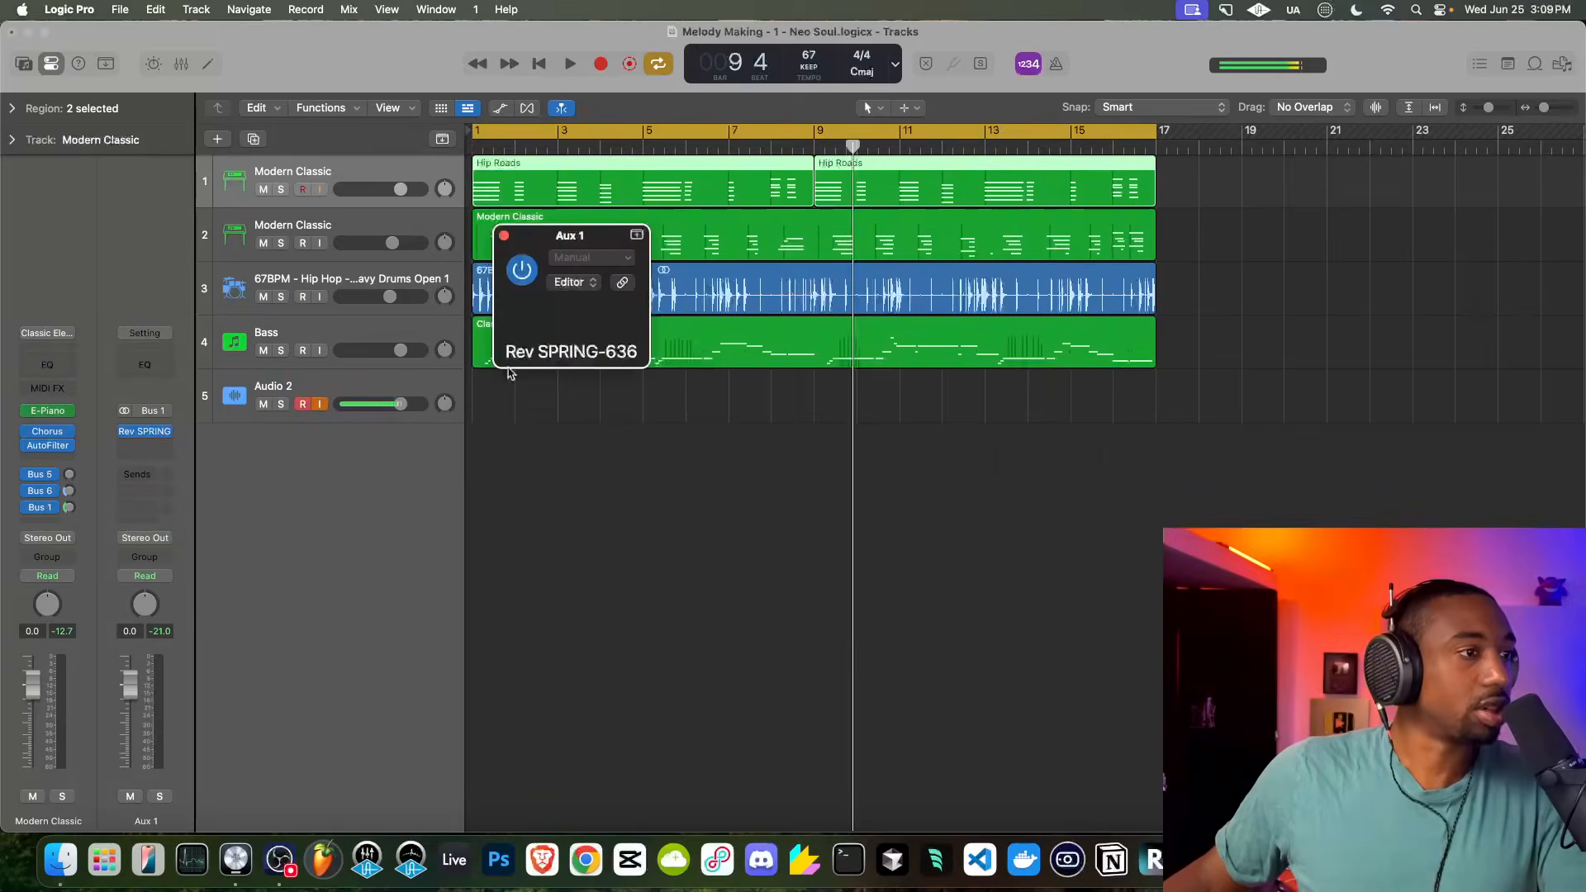
pyautogui.moveTo(727, 240); pyautogui.dragTo(486, 194)
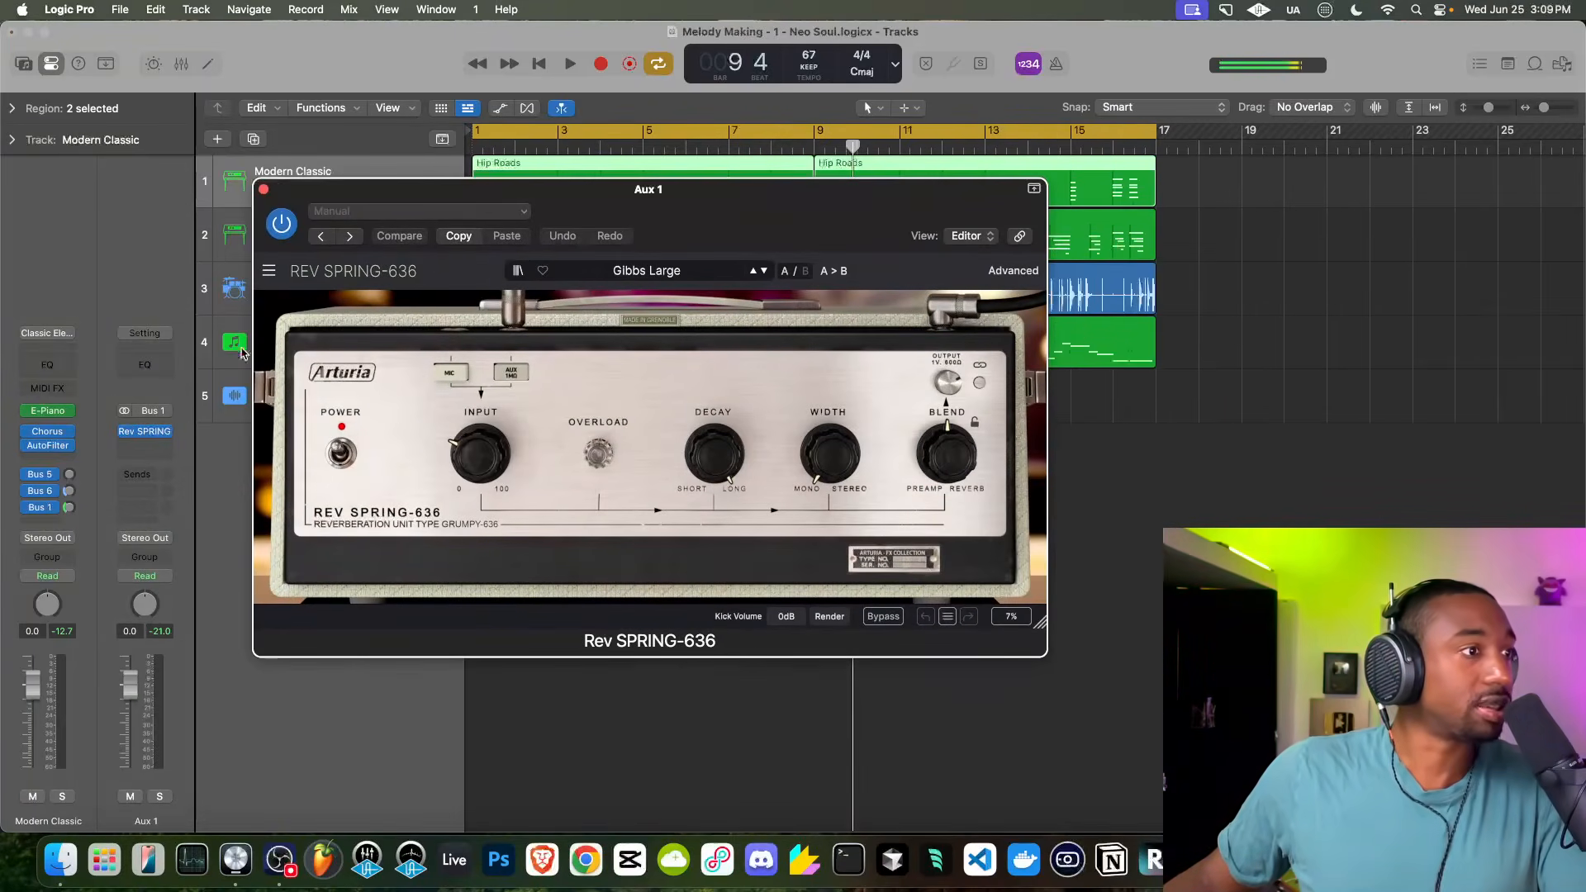
pyautogui.click(264, 190)
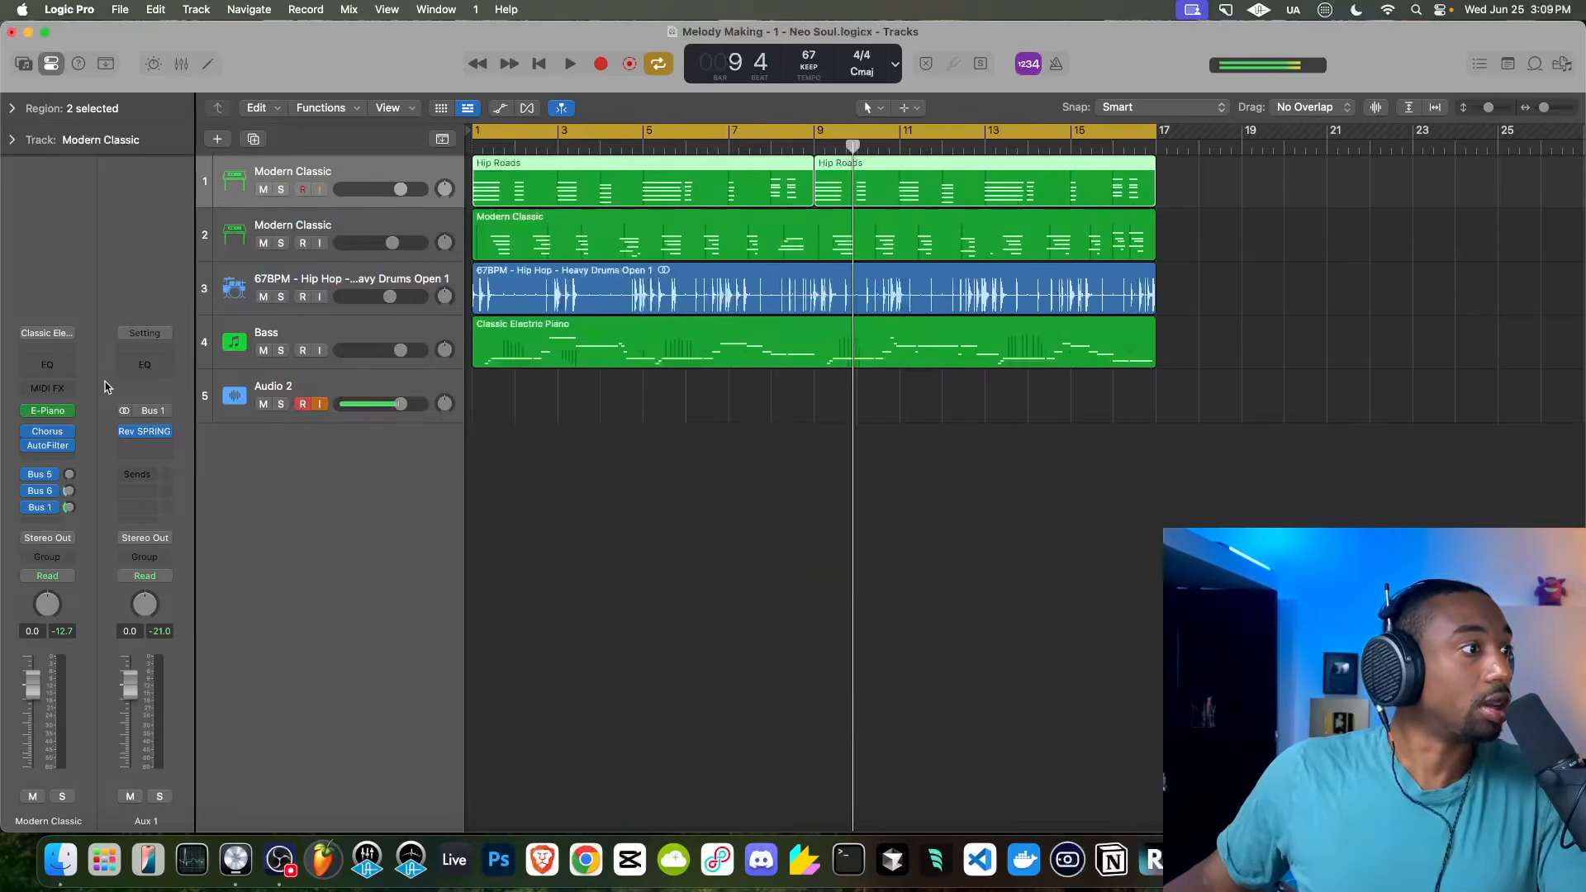
# Inspect the Space Designer and Scanner Vibrato effects on the Bus 6 reverb channel
pyautogui.click(69, 492)
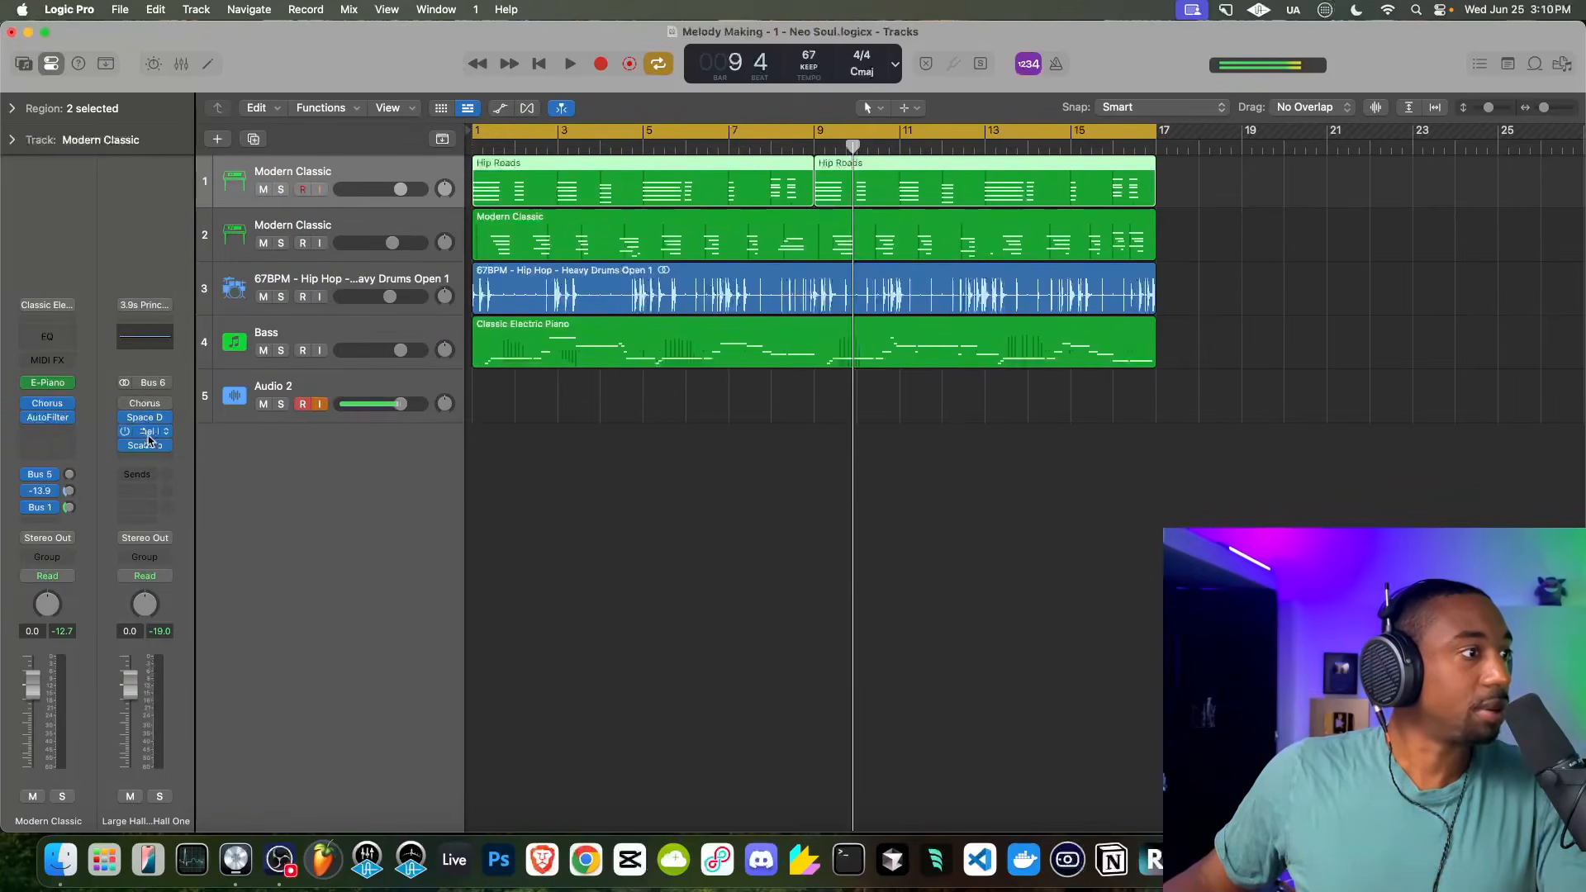
pyautogui.click(144, 421)
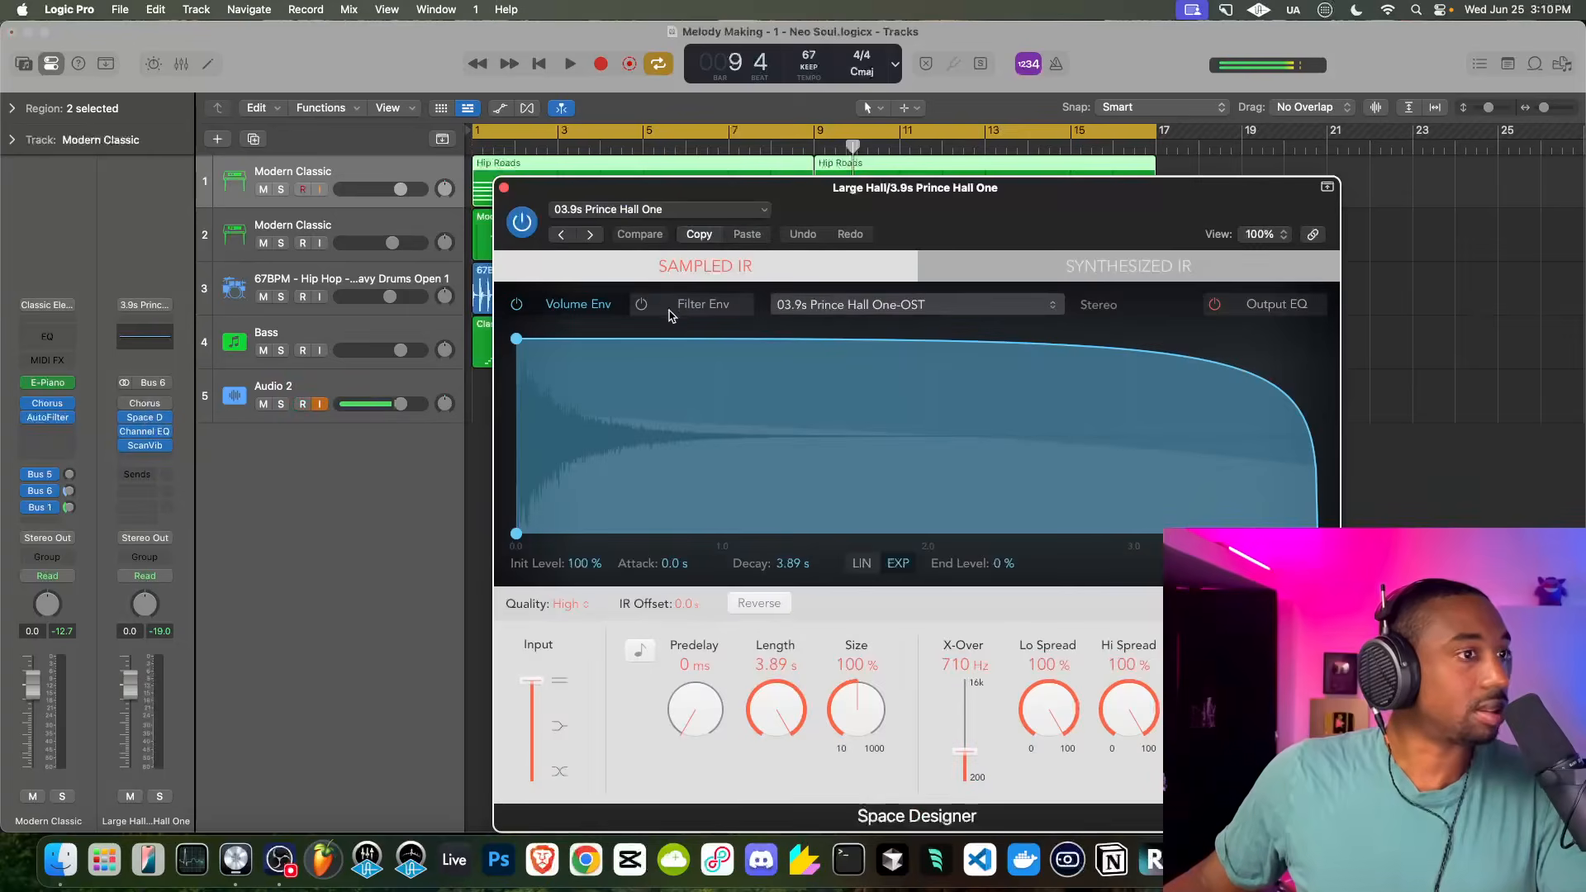
pyautogui.click(157, 447)
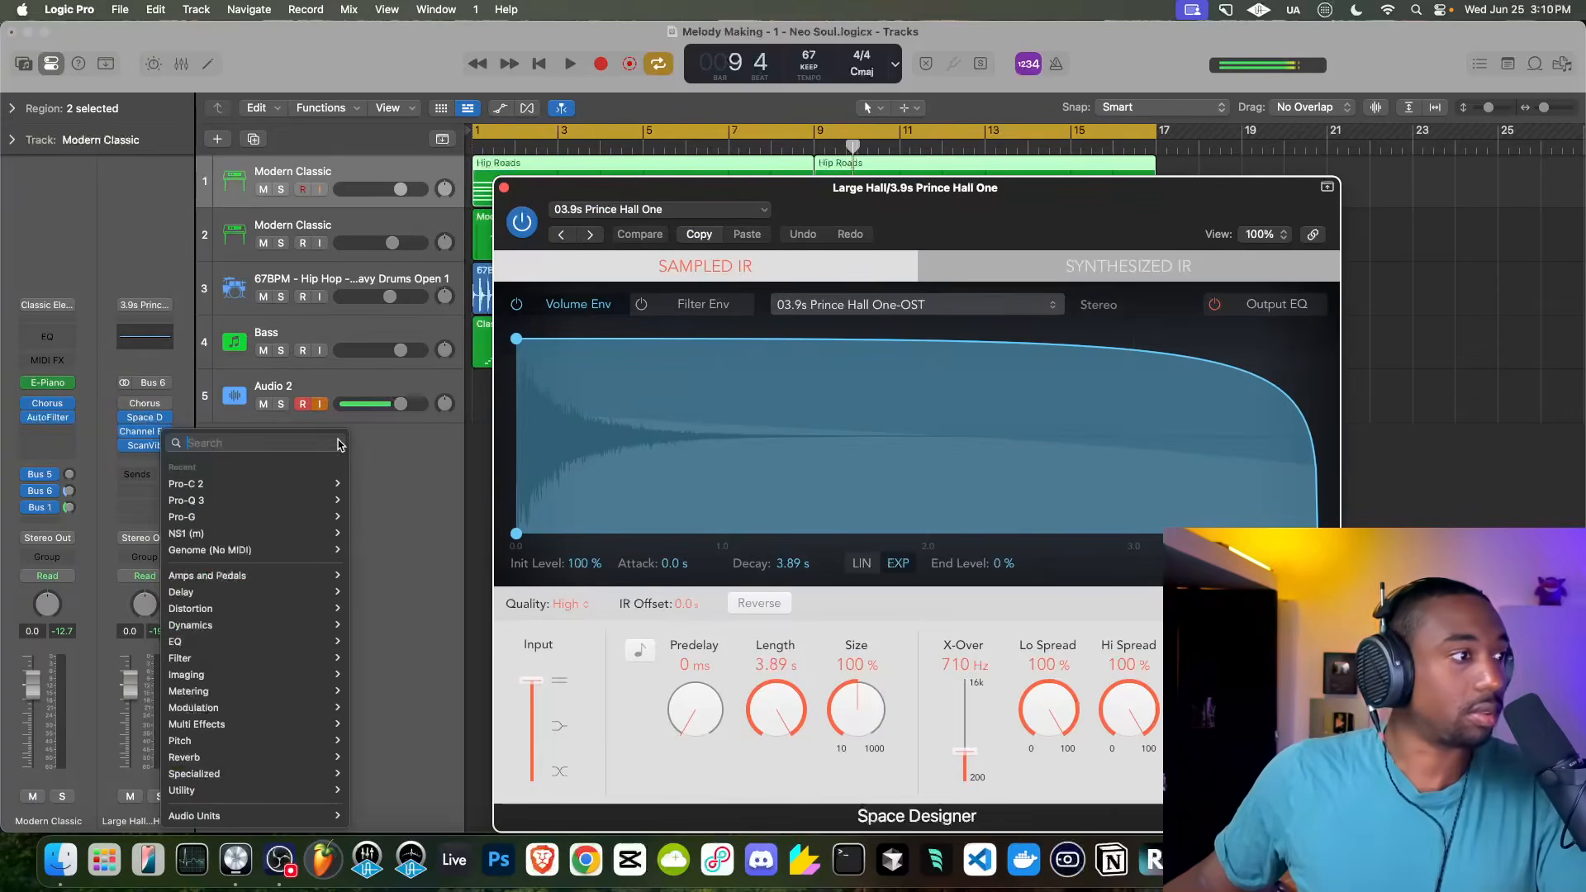
pyautogui.click(138, 440)
pyautogui.click(146, 446)
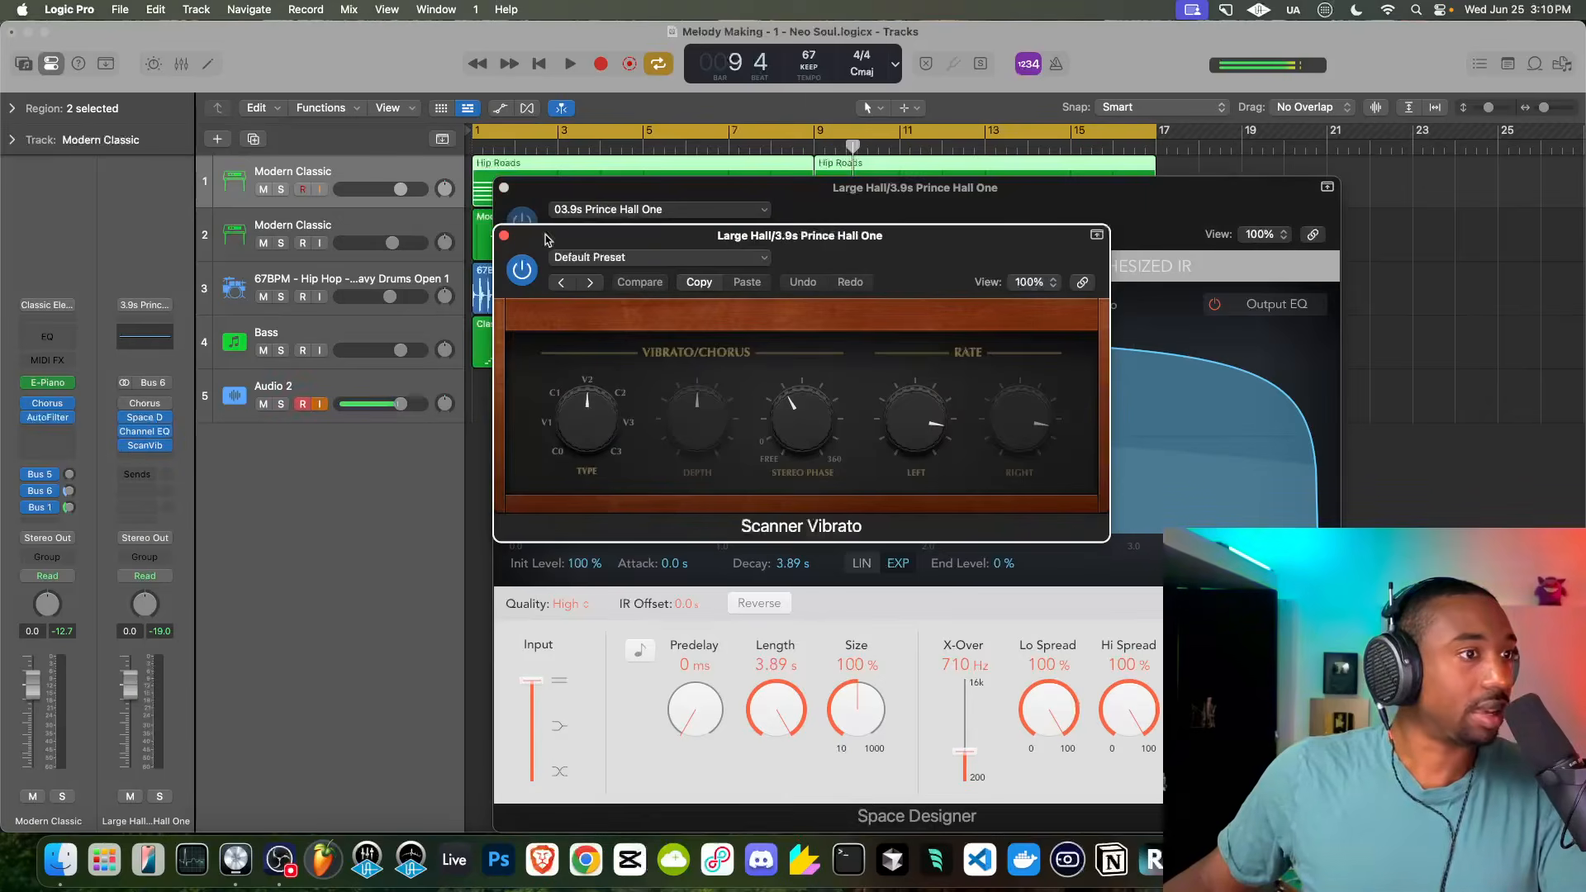
pyautogui.click(504, 237)
pyautogui.click(503, 189)
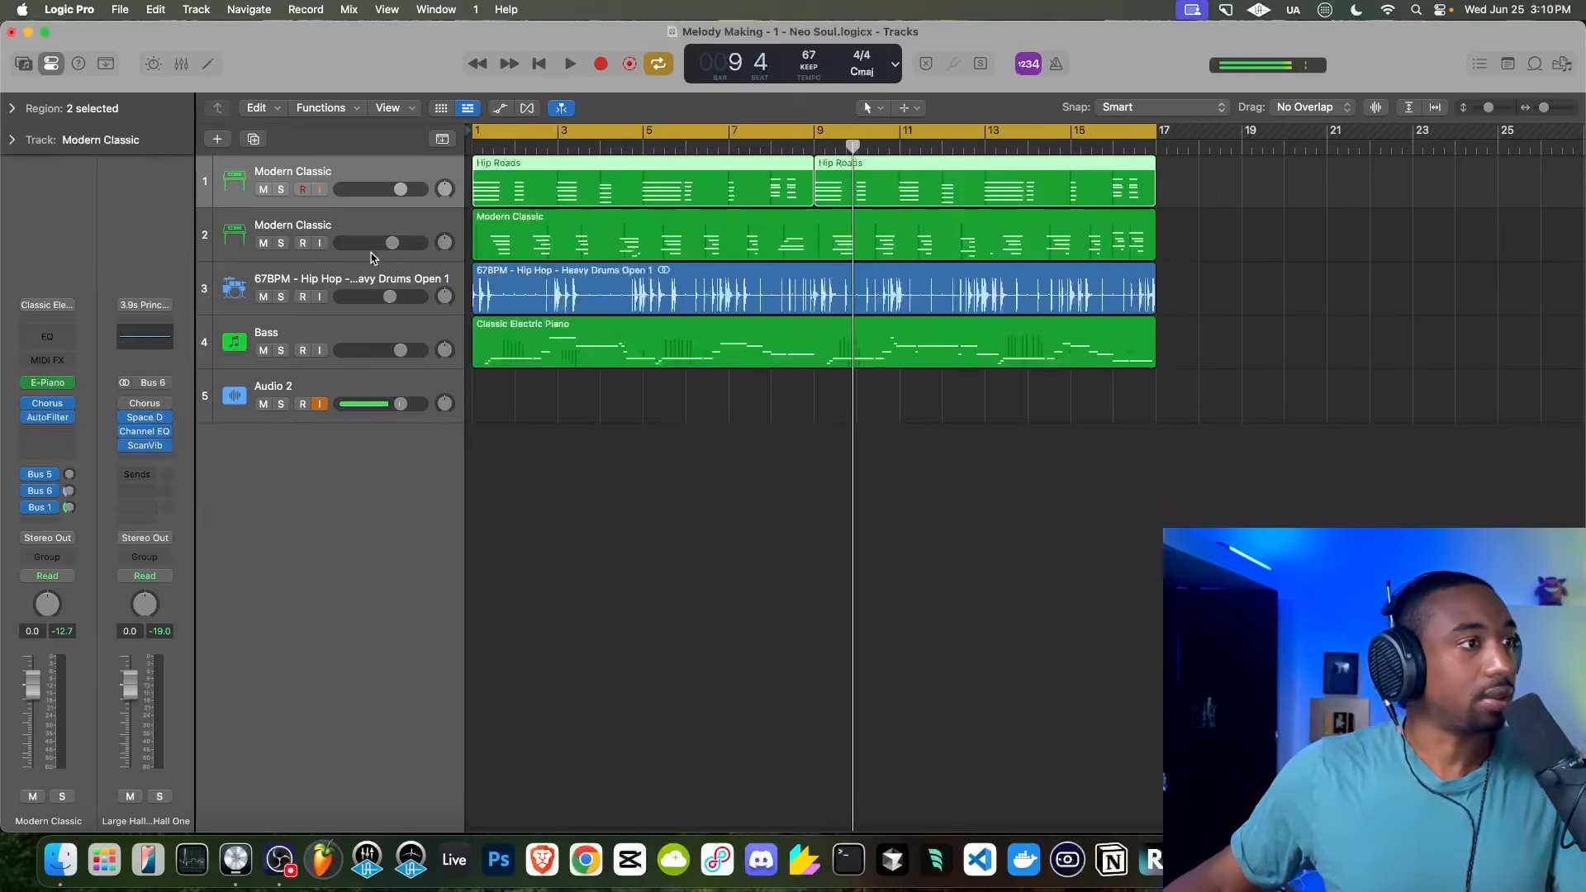
# Save the project under the name Melody Making - 7 - Soul and delete all regions from the tracks
pyautogui.click(381, 227)
pyautogui.click(379, 170)
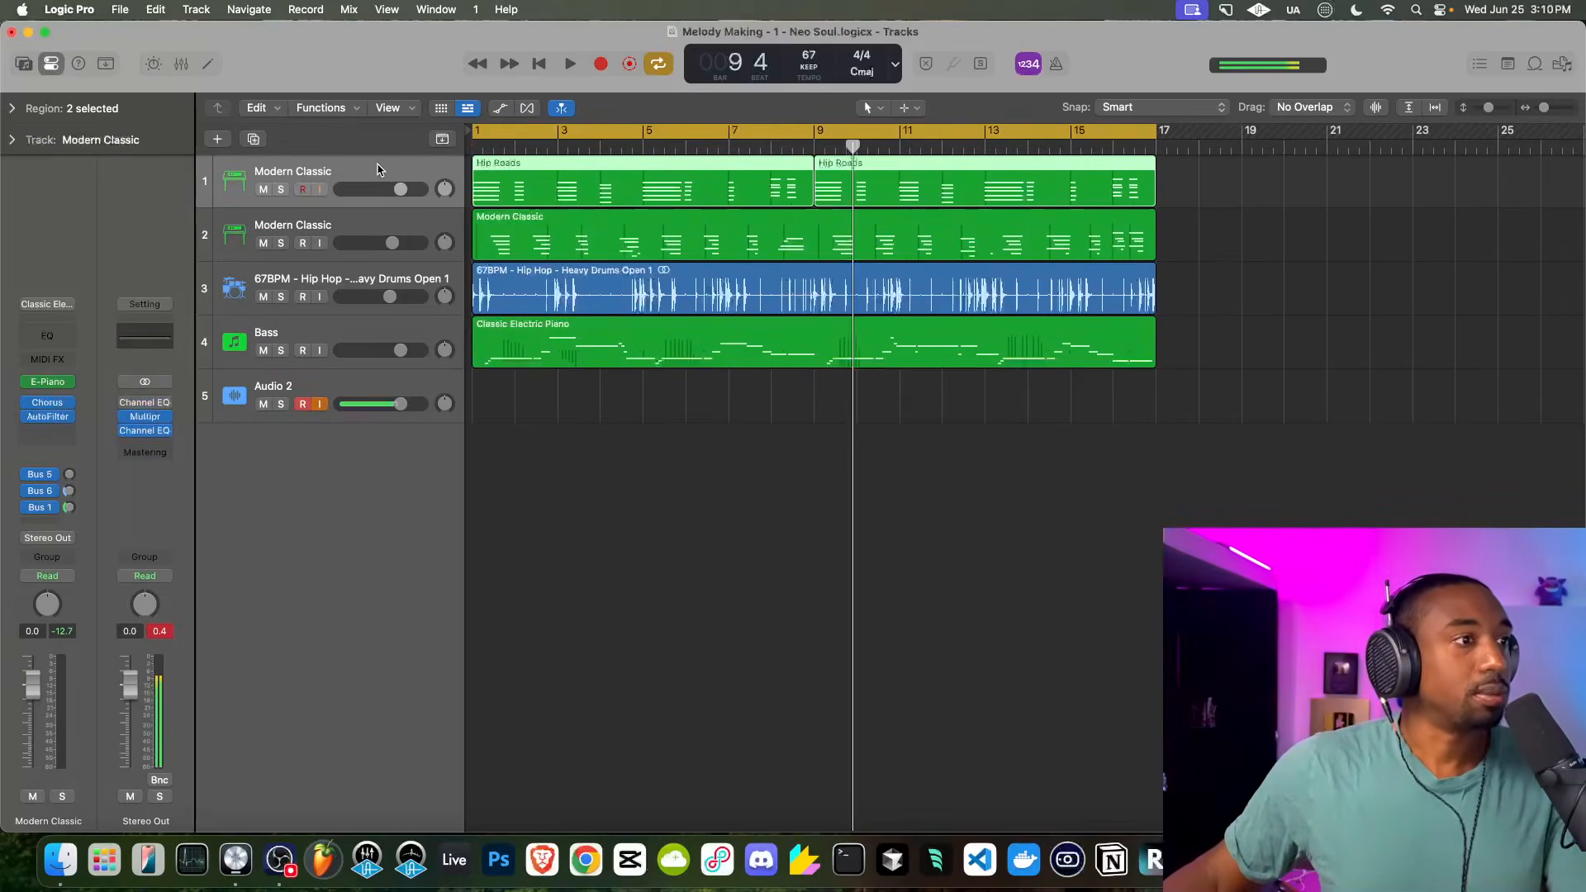
pyautogui.moveTo(1201, 406); pyautogui.dragTo(417, 140)
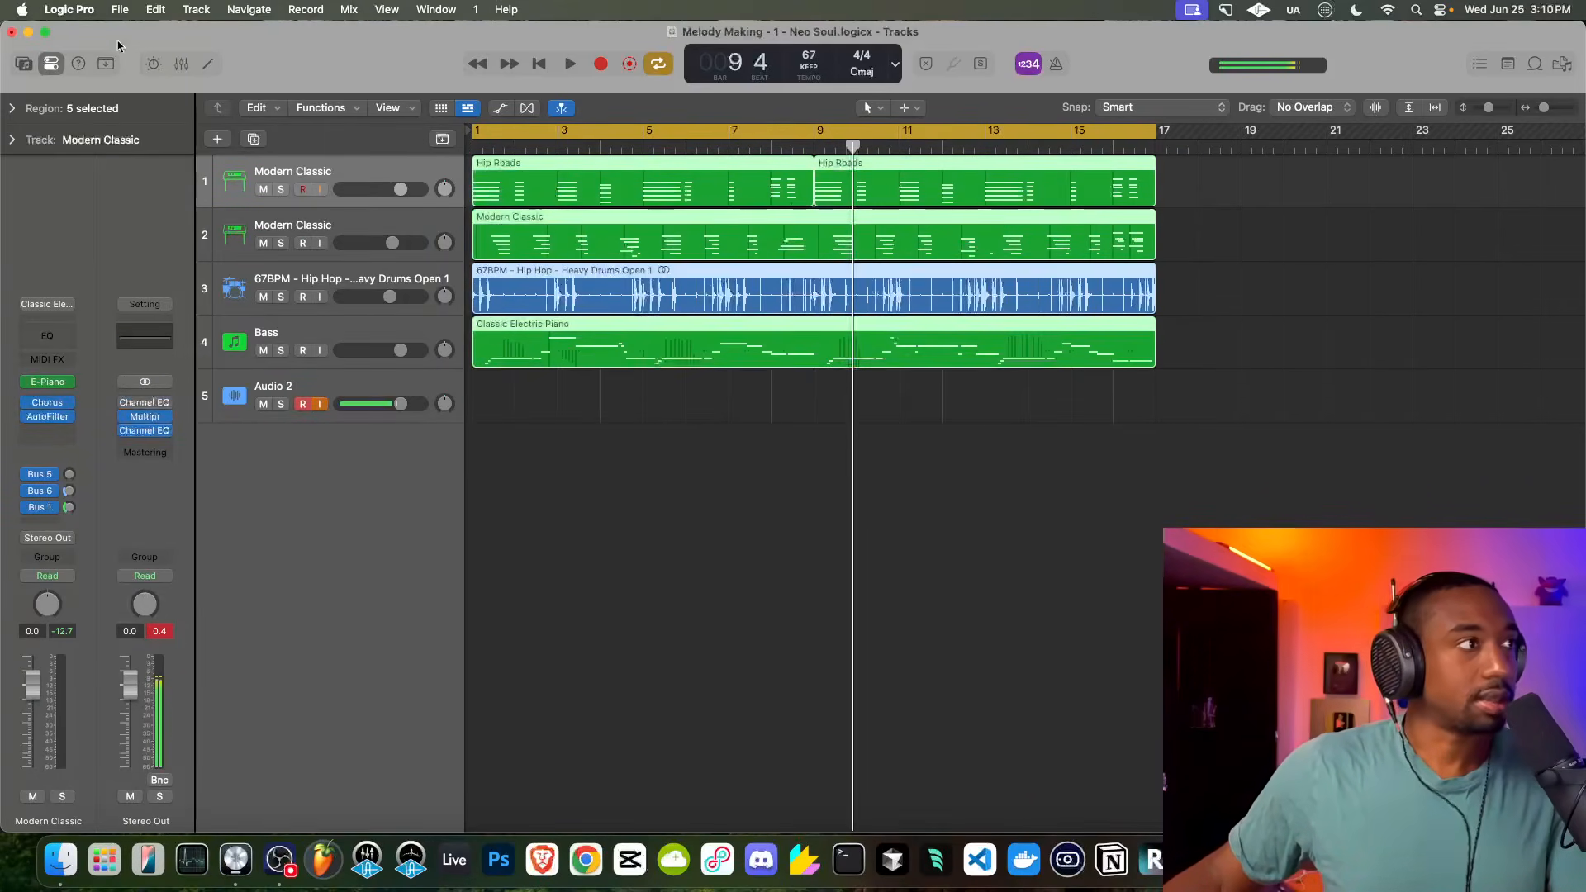
pyautogui.click(120, 9)
pyautogui.click(147, 170)
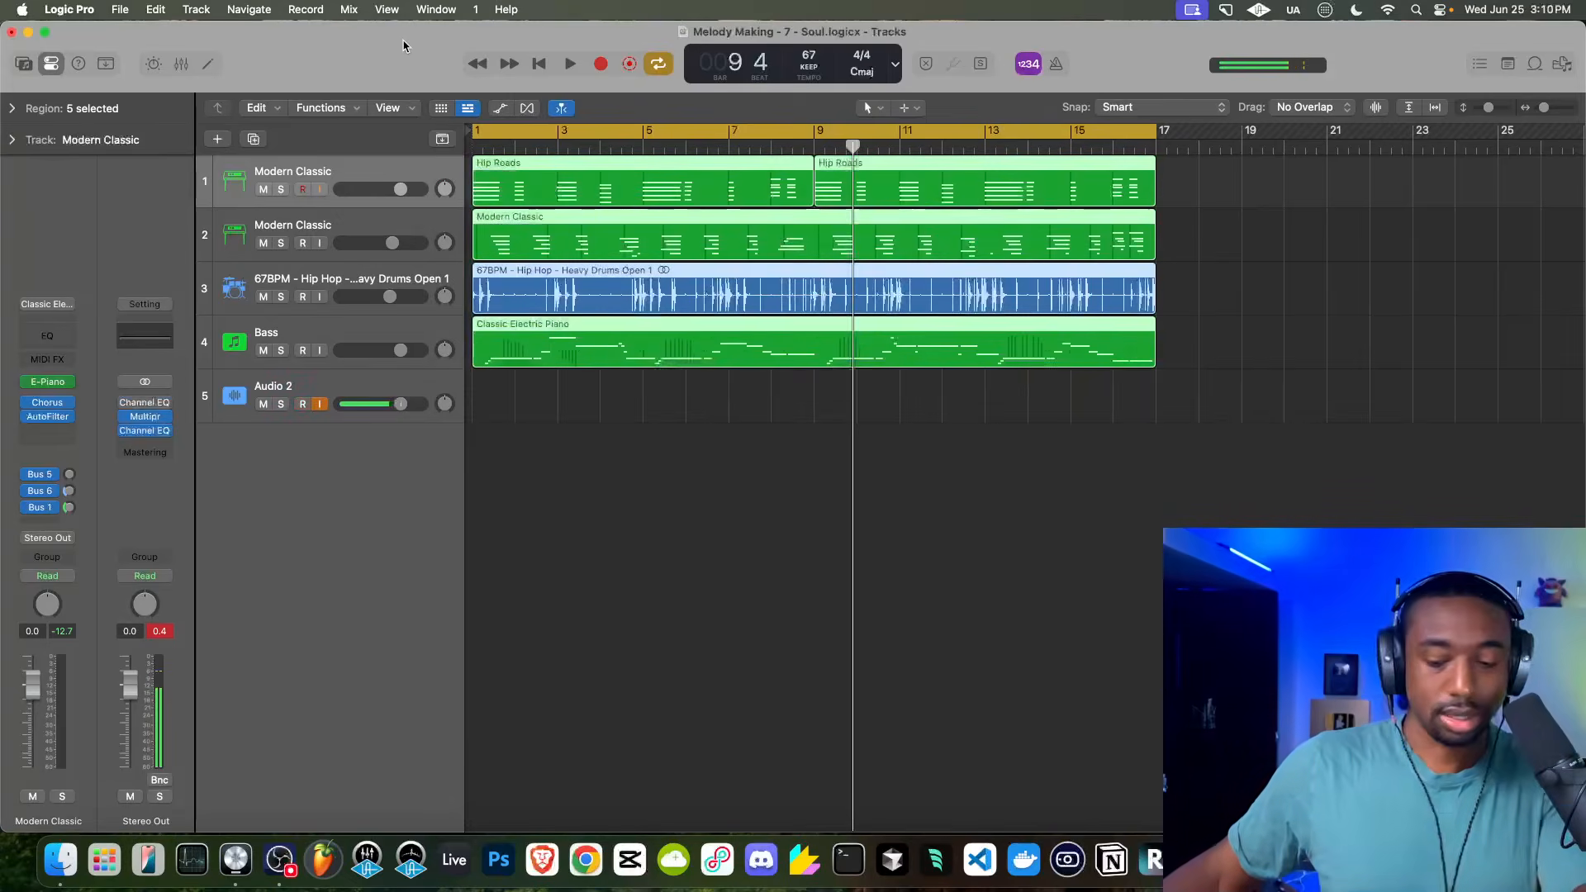
pyautogui.press('Delete')
# Set the project tempo to 80 BPM and place the 80BPM - Hip Hop - 50 Cent drum loop at bar 1 of track 3
pyautogui.click(1566, 67)
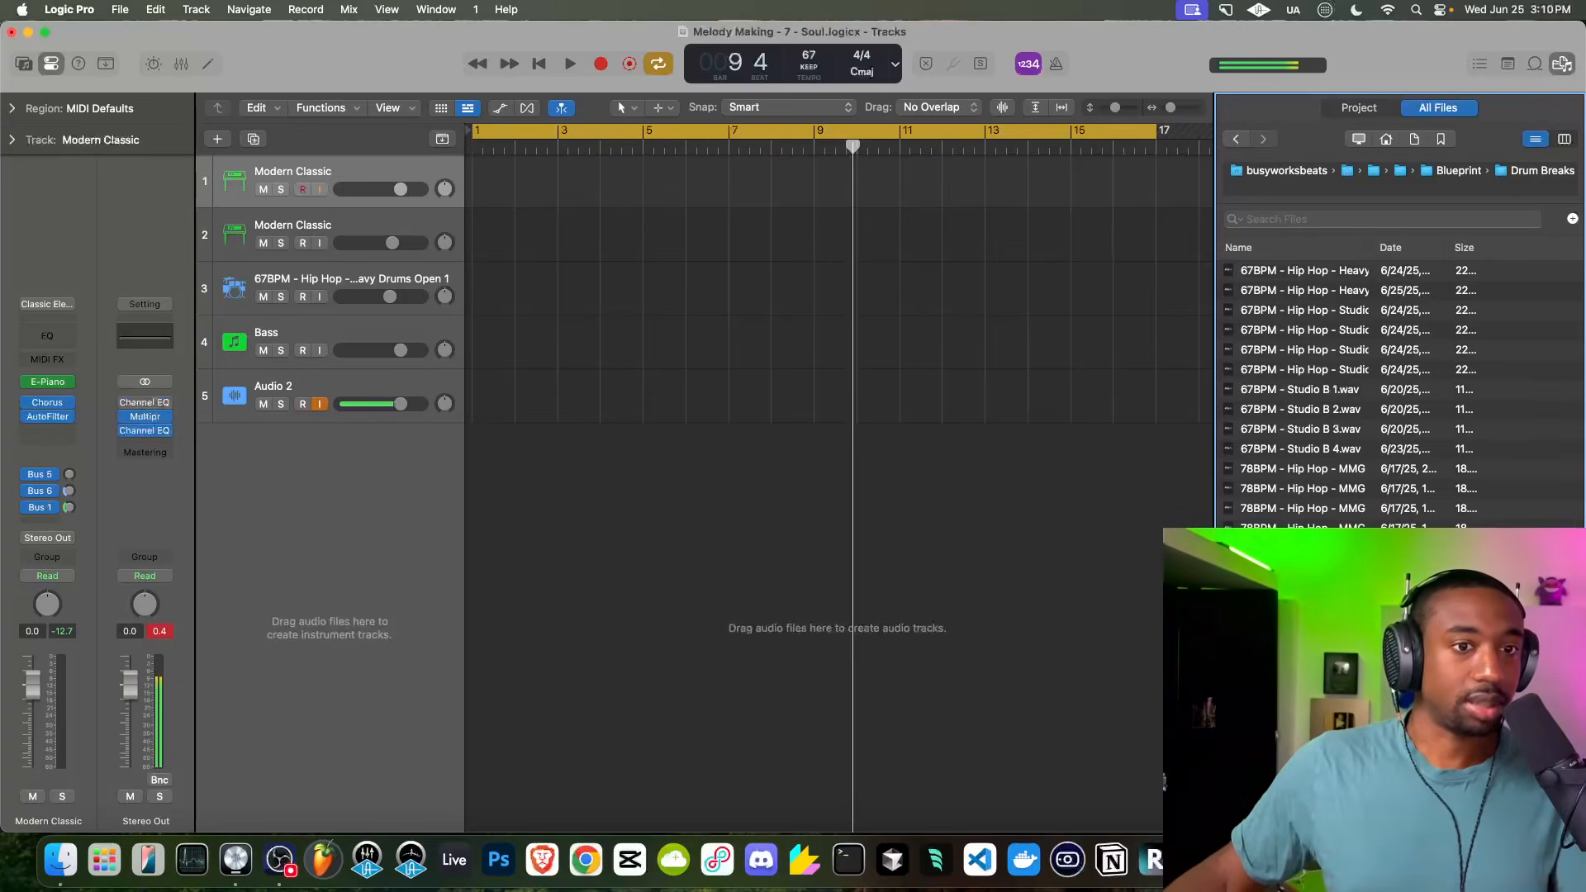
pyautogui.scroll(-5, 1397, 388)
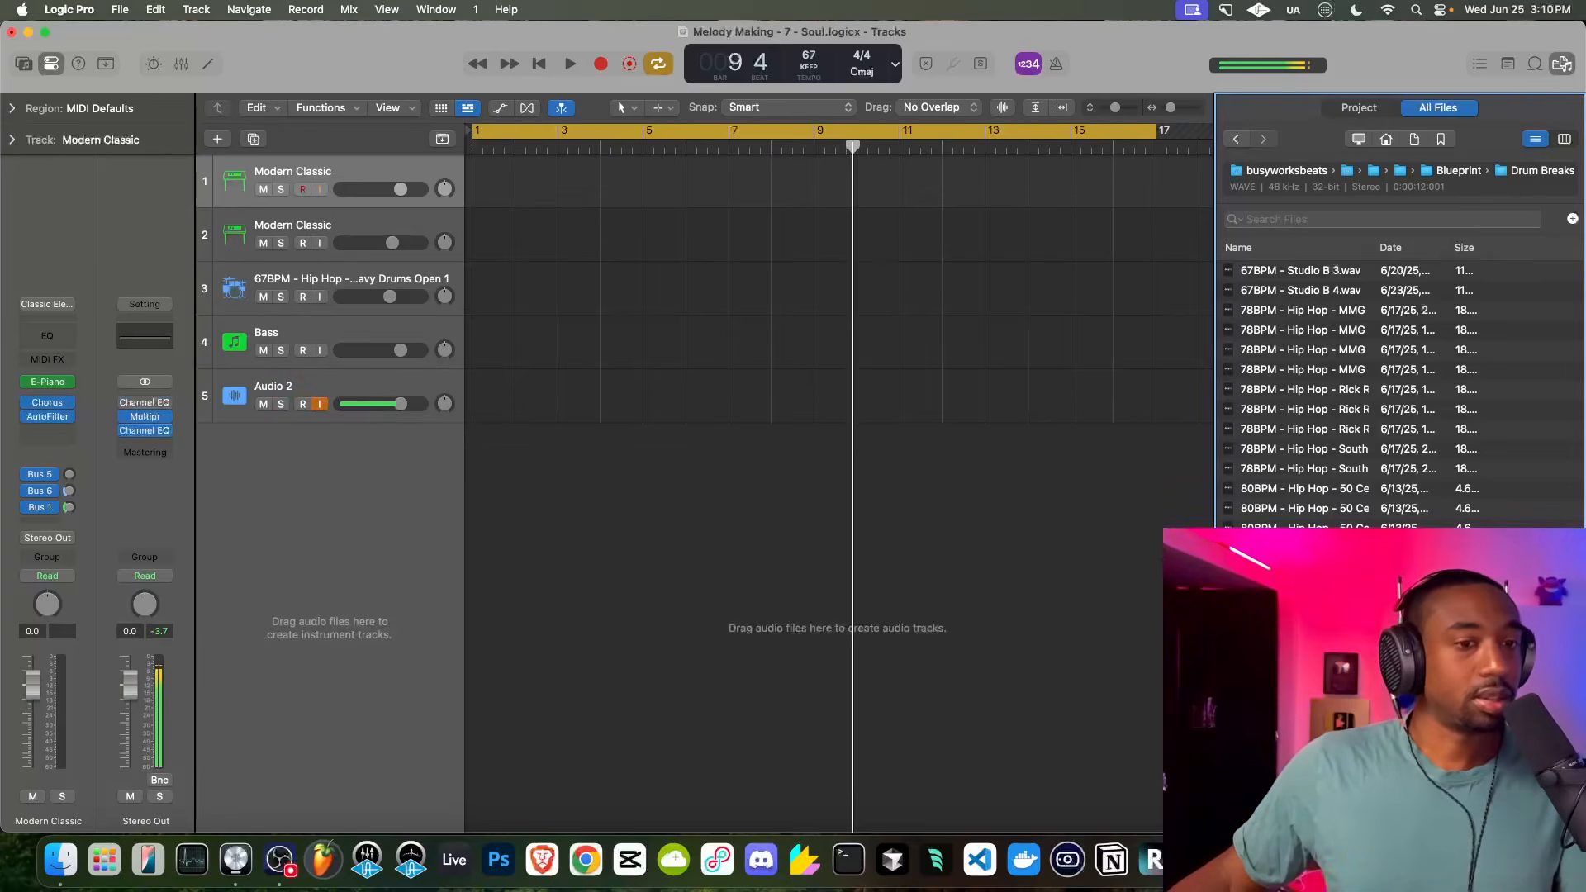
pyautogui.press('Return')
pyautogui.press('space')
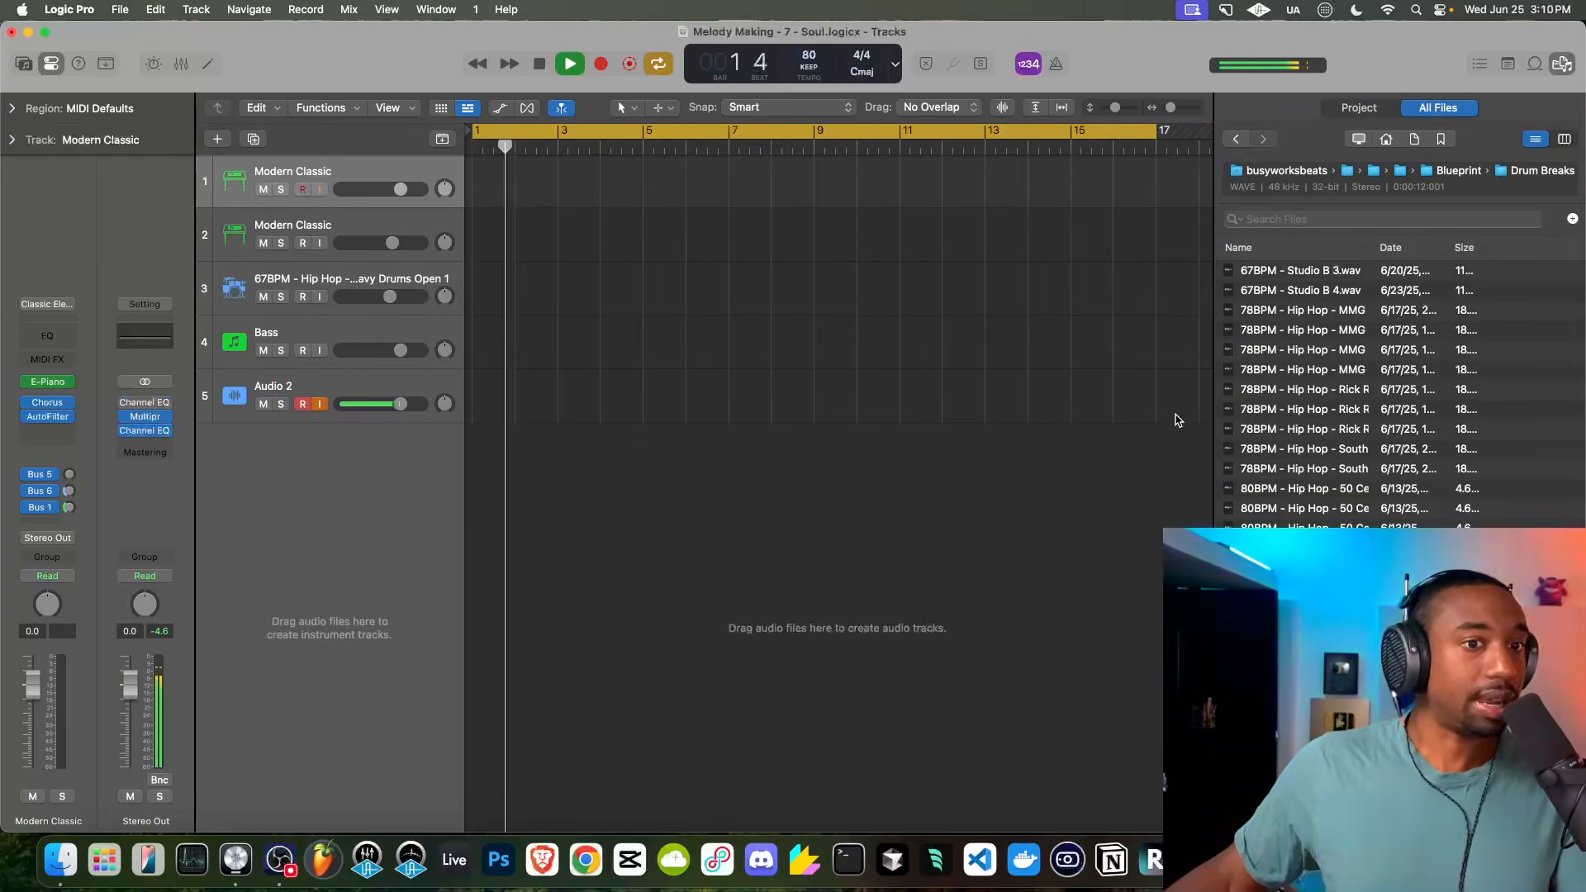
pyautogui.moveTo(1293, 488); pyautogui.dragTo(478, 304)
pyautogui.press('space')
pyautogui.moveTo(1293, 548); pyautogui.dragTo(477, 287)
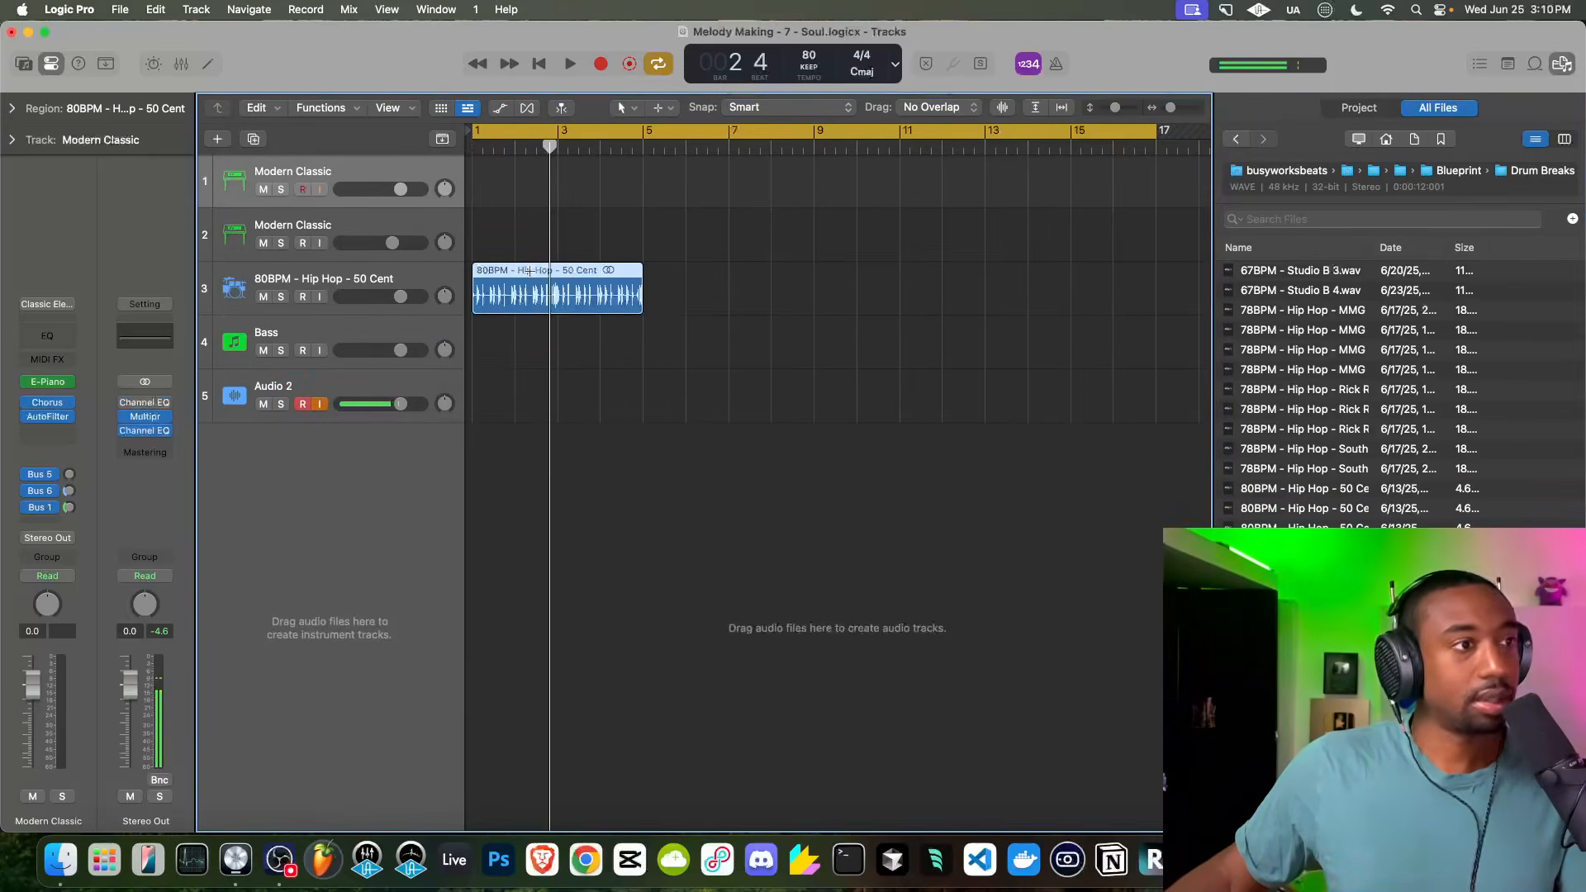
# Repeat the drum loop three times to fill the 16-bar cycle and return the playhead to bar 1
pyautogui.press('super+r')
pyautogui.press('super+r')
pyautogui.press('super+r')
pyautogui.press('Return')
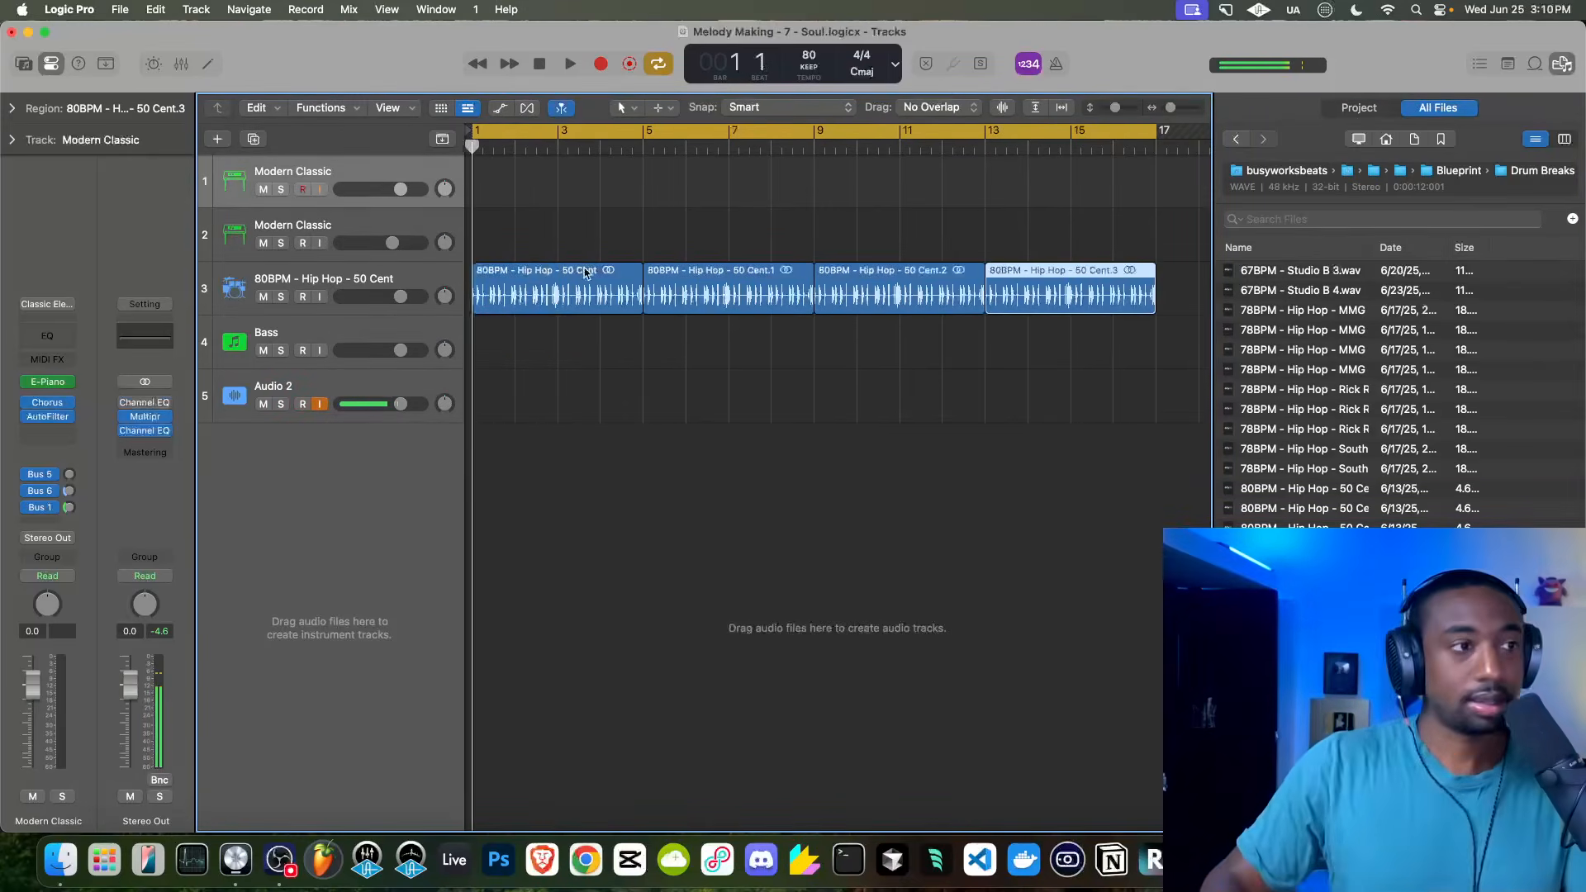
# Play the drum loop from bar 1 to check it against the metronome, and hide the file browser
pyautogui.press('space')
pyautogui.scroll(5, 539, 298)
pyautogui.press('space')
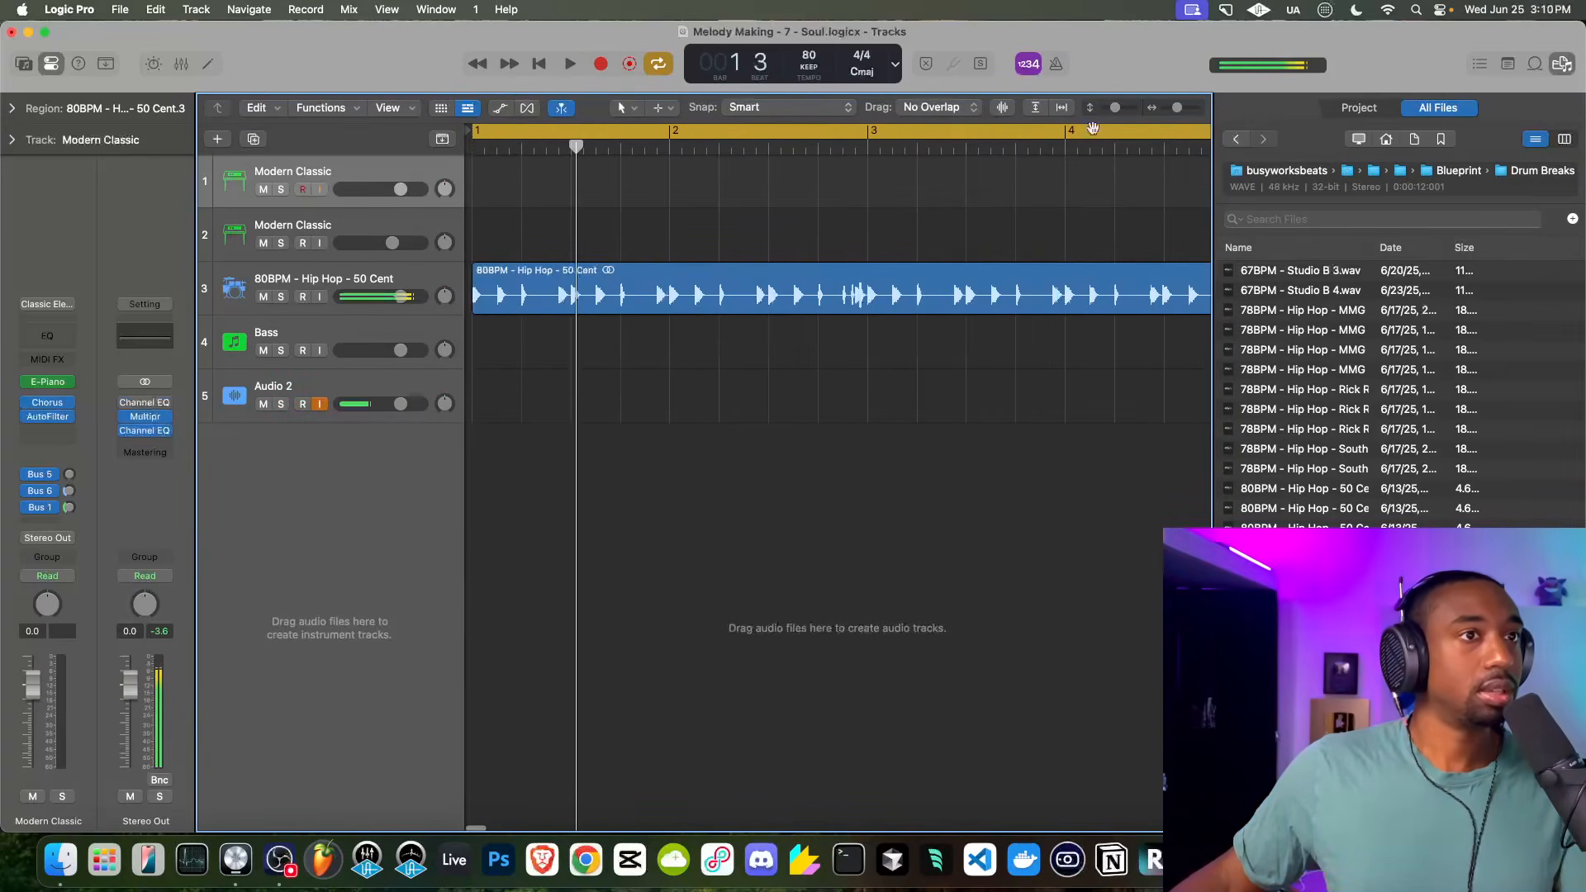
pyautogui.press('space')
pyautogui.press('Return')
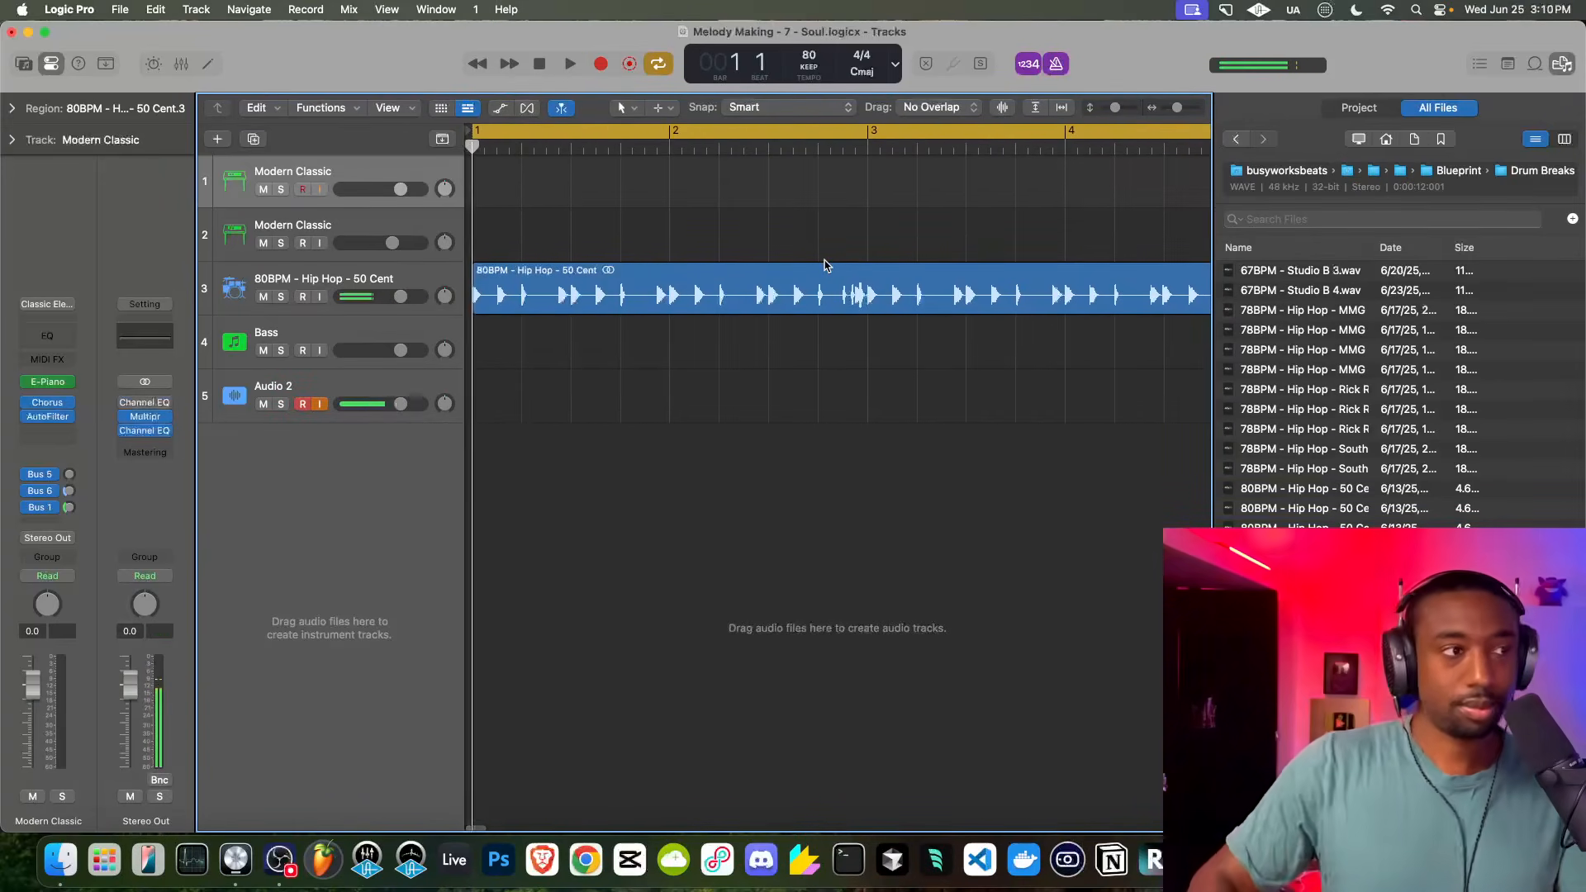
pyautogui.click(1056, 64)
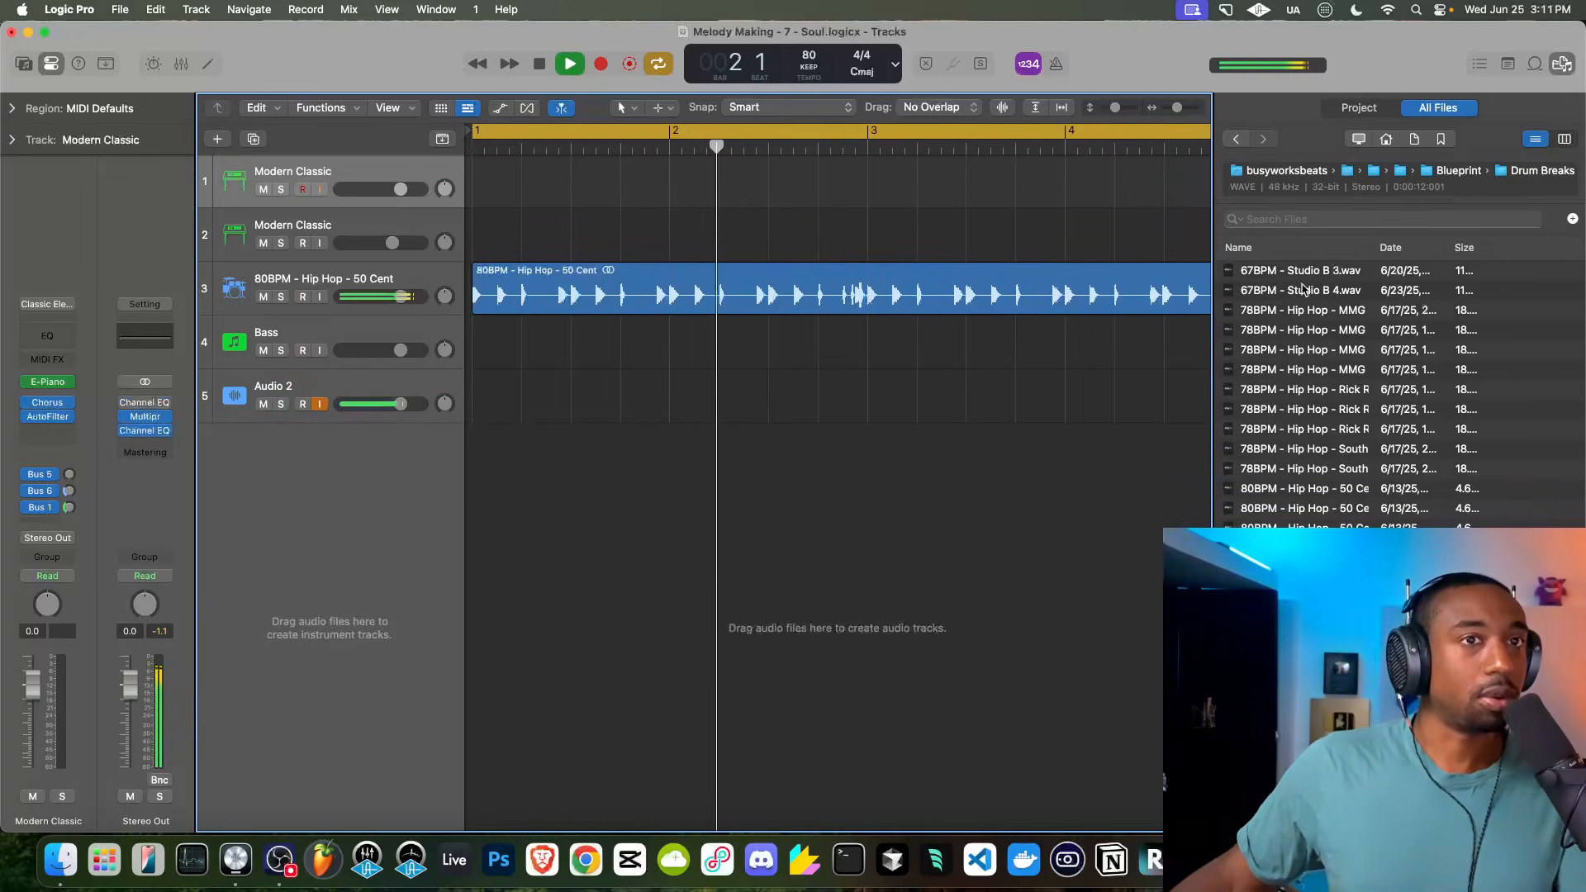
pyautogui.click(1562, 64)
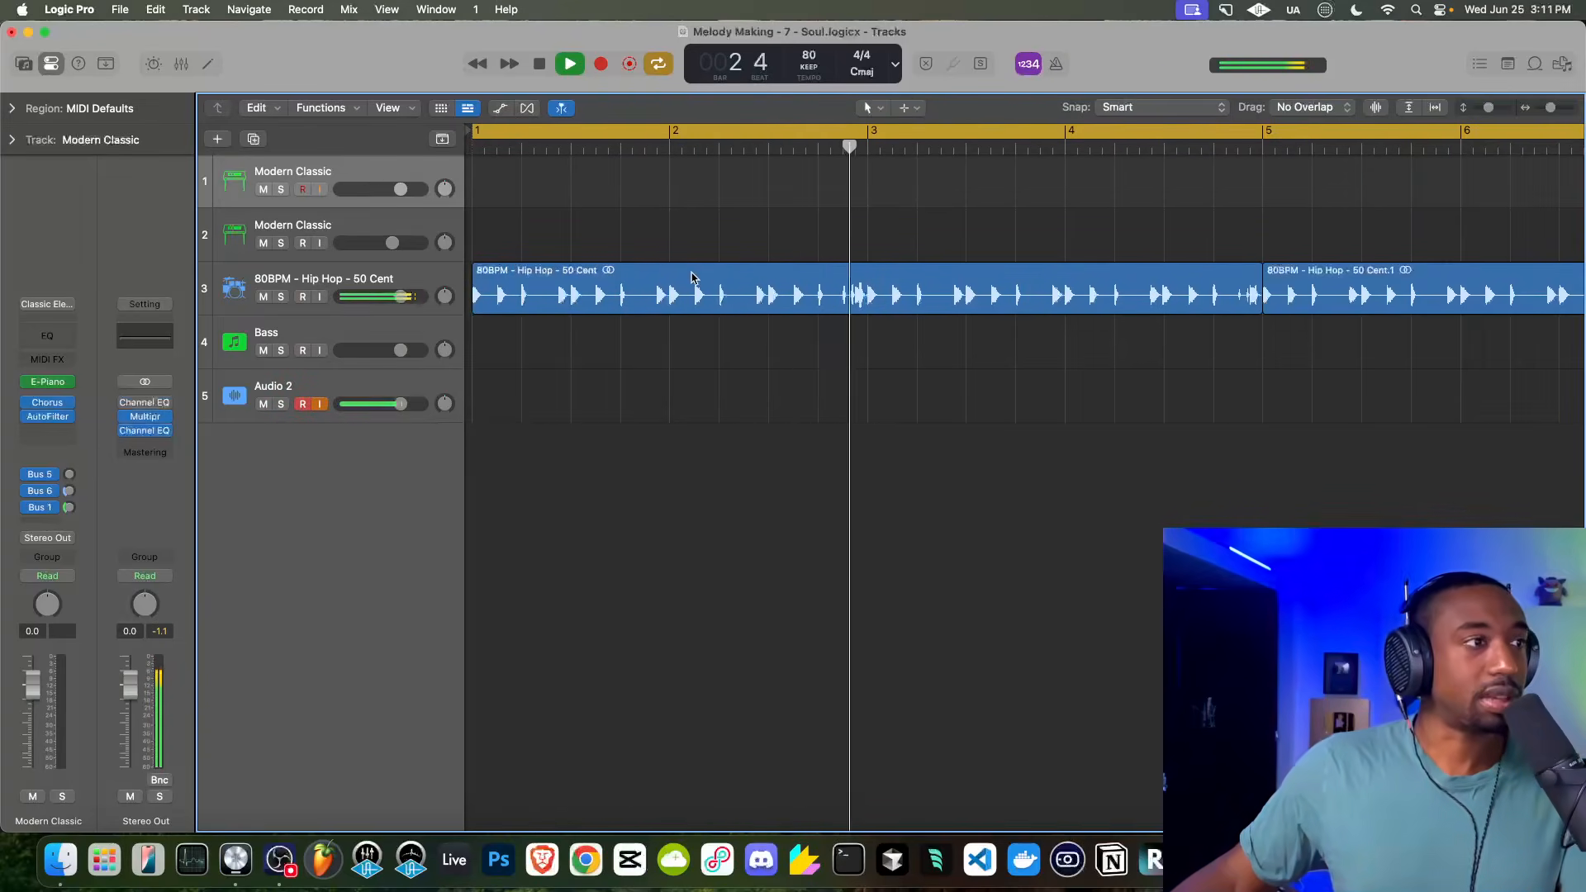
pyautogui.scroll(-8, 694, 279)
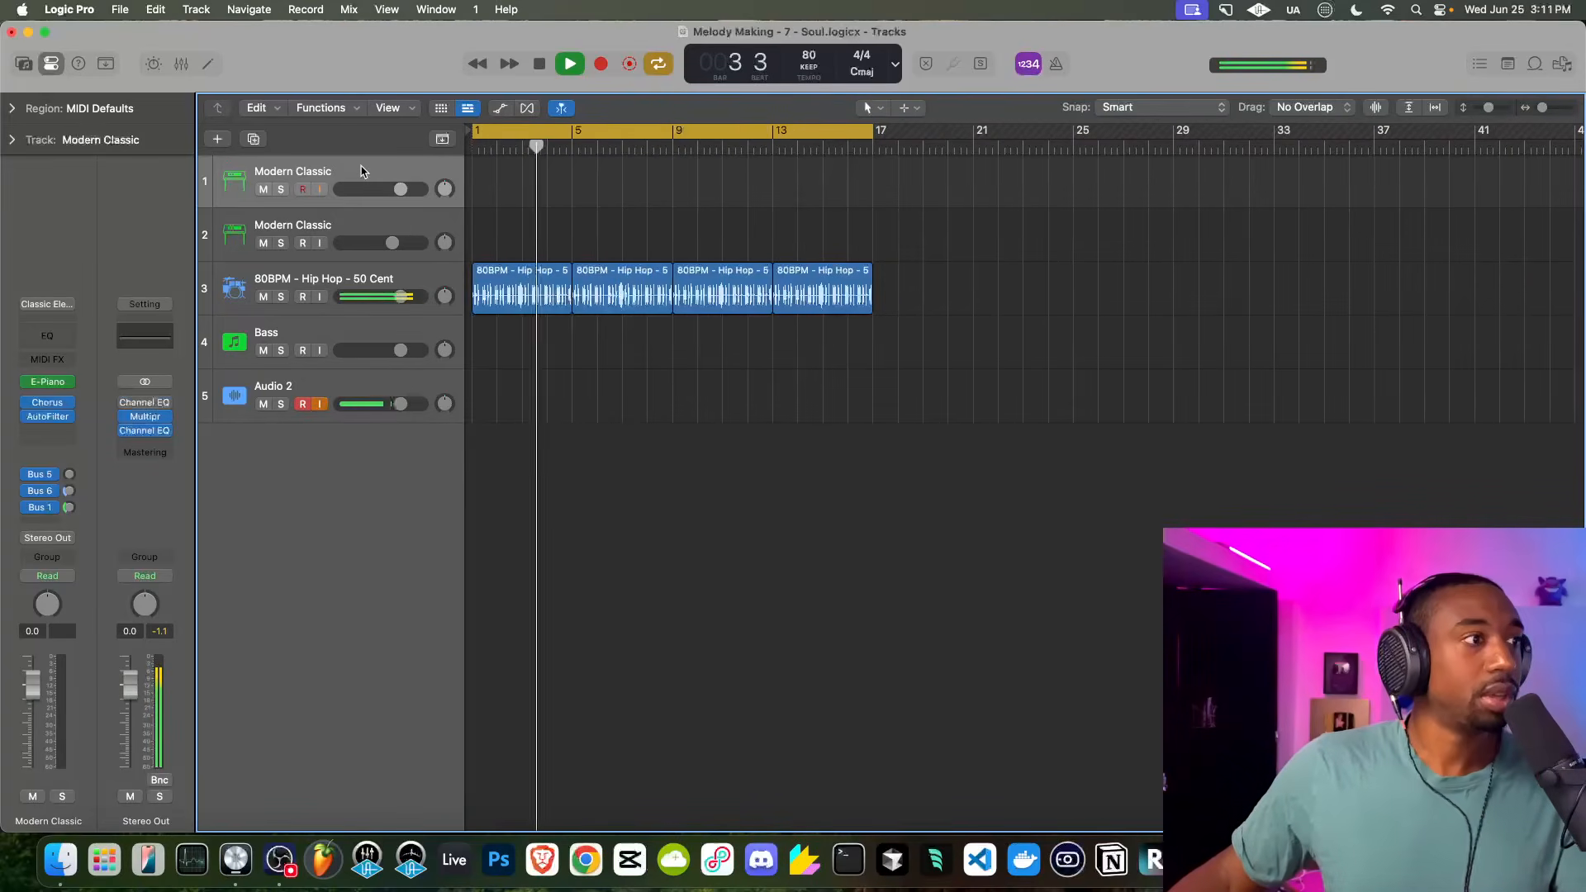
# While the drum loop plays, bypass the first track's AutoFilter, then adjust Drive gain and switch off Chorus in its Vintage Electric Piano
pyautogui.press('space')
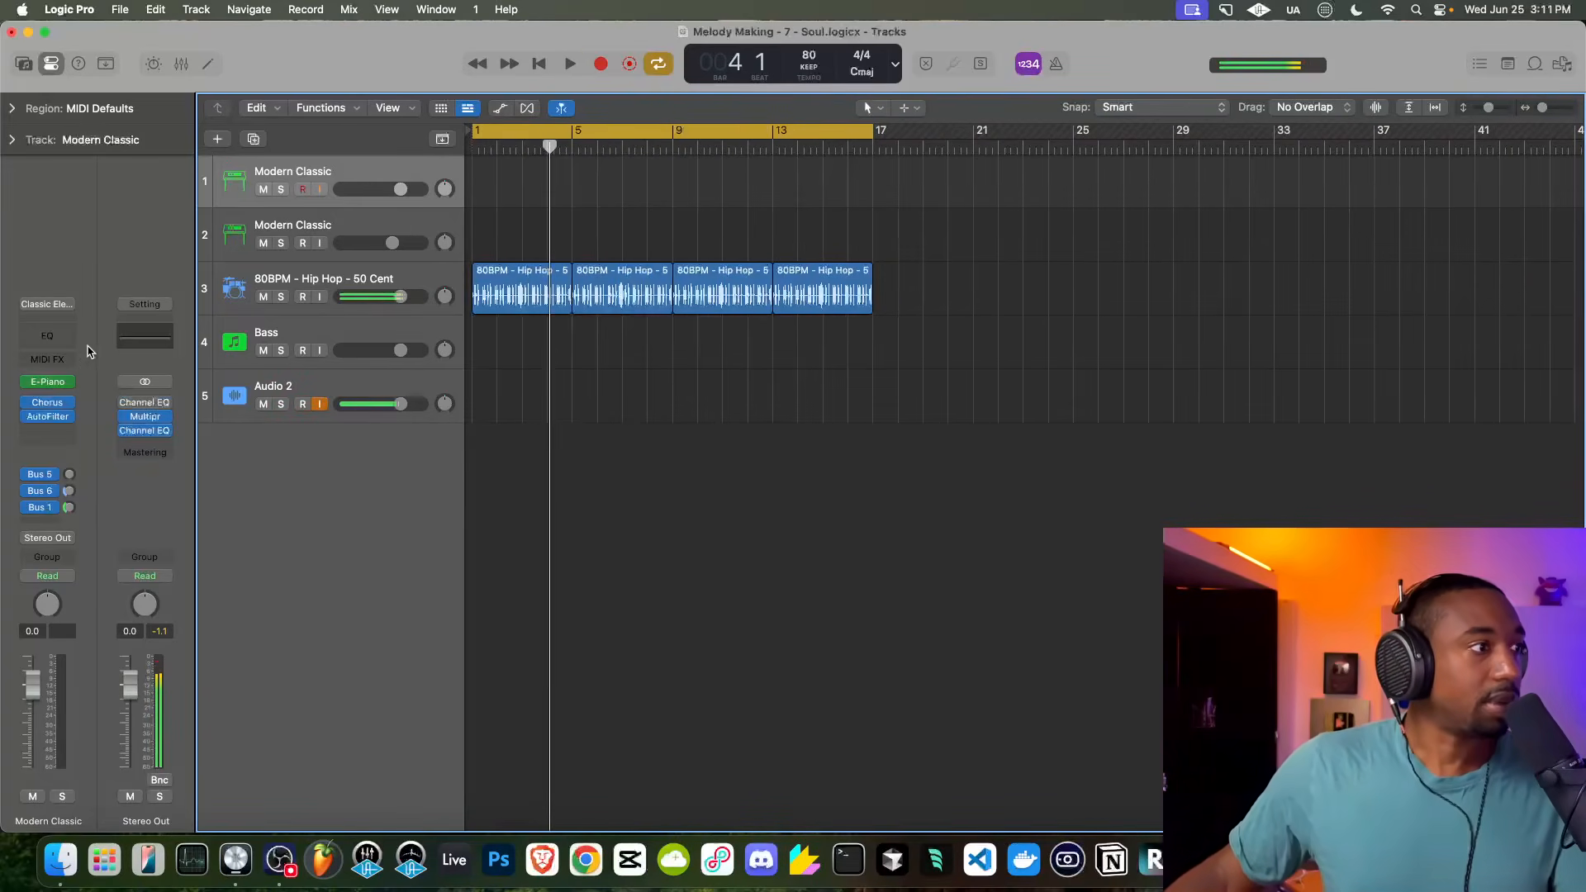
pyautogui.click(55, 384)
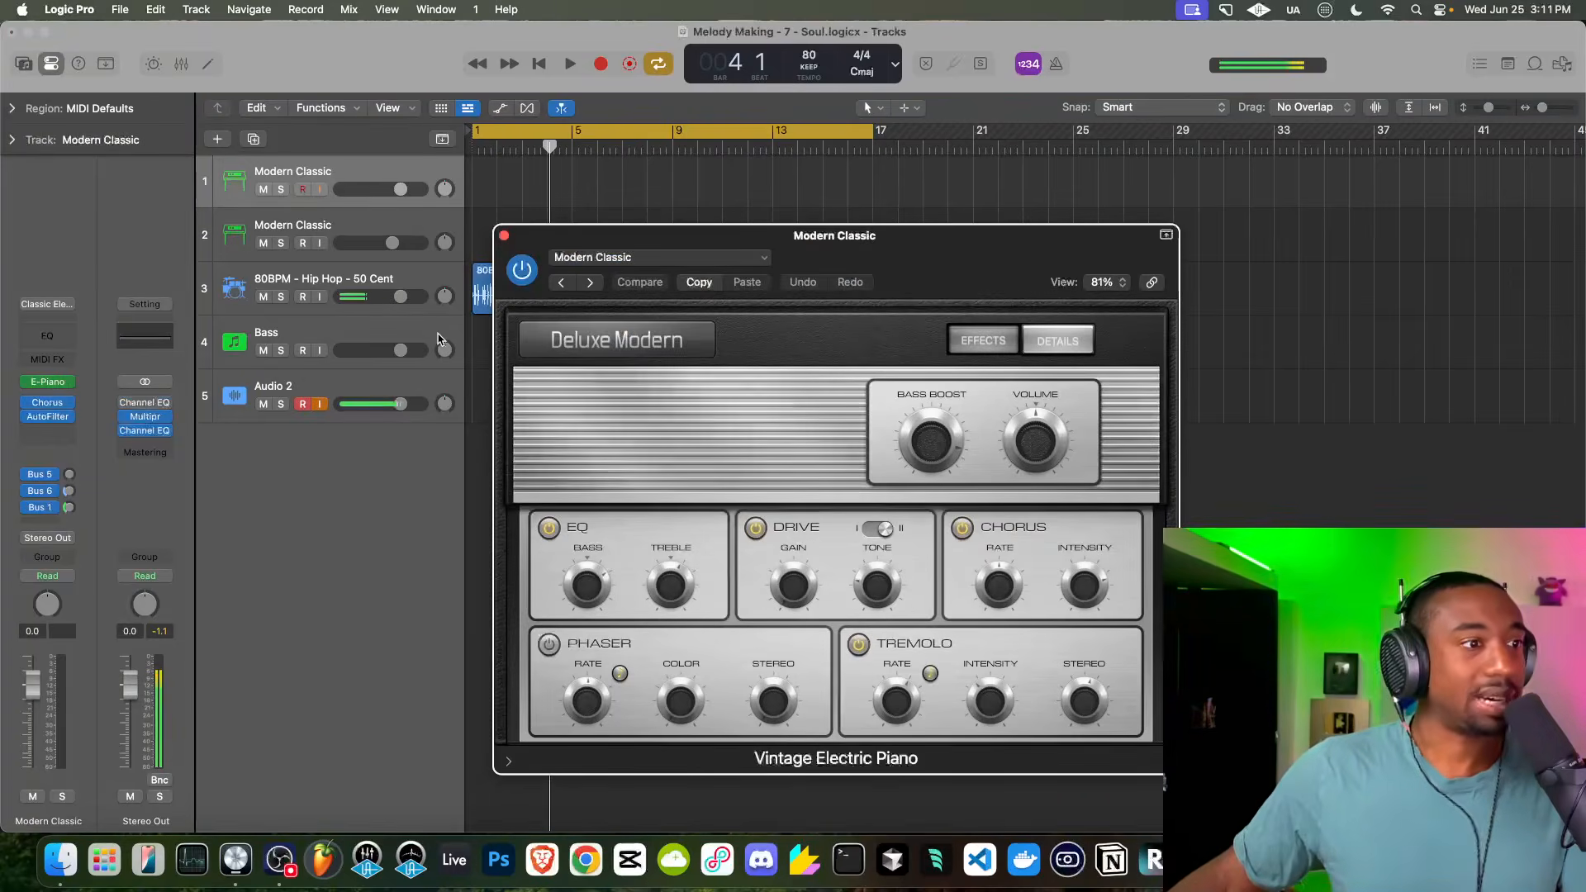
pyautogui.press('space')
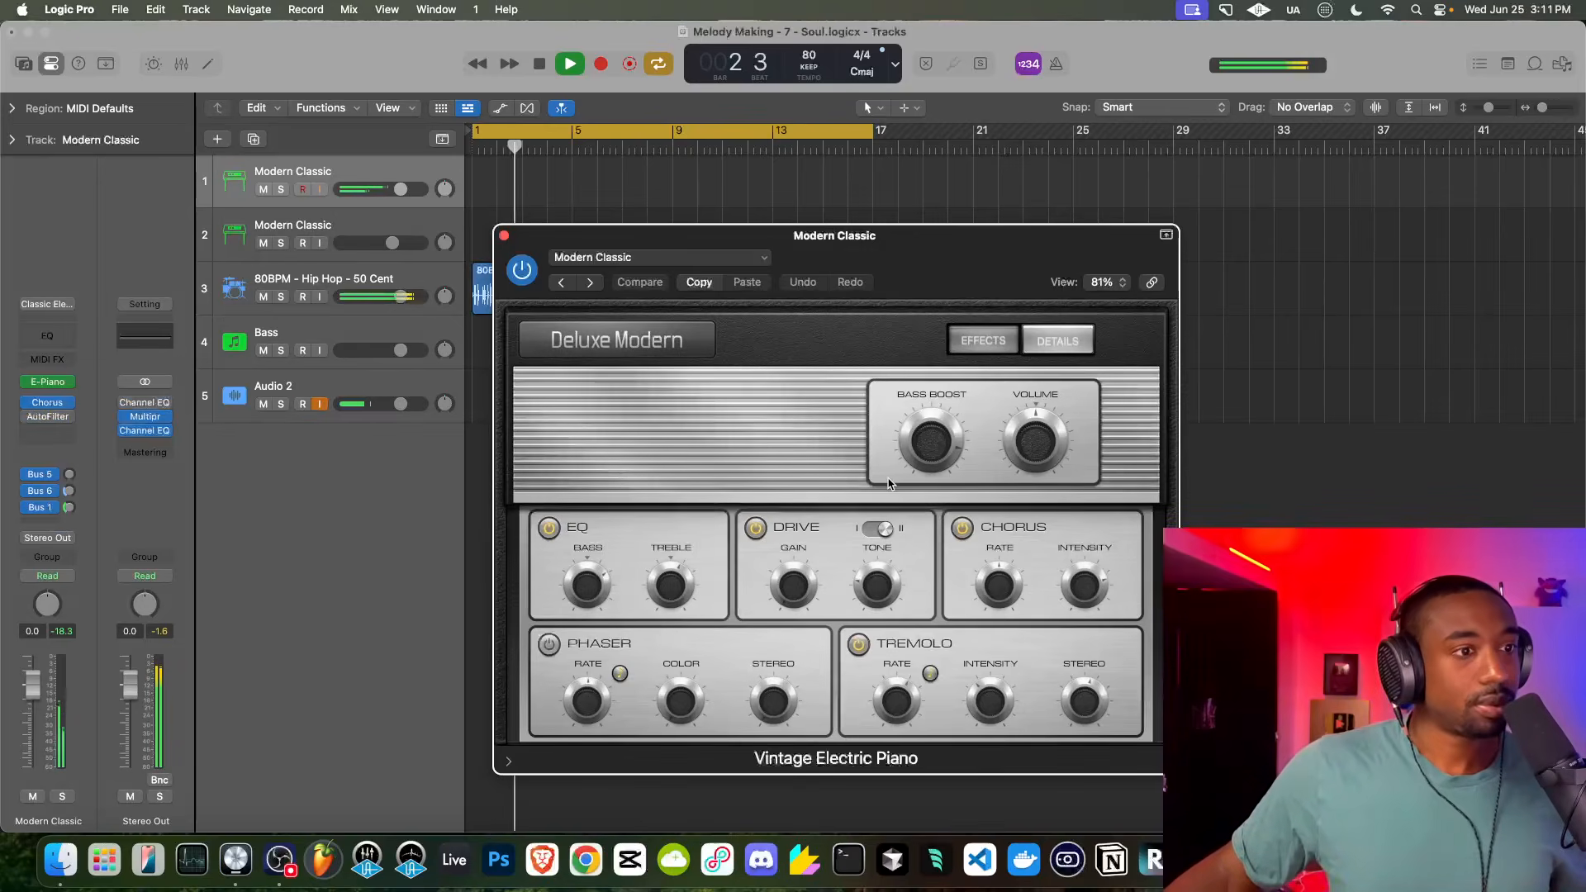
pyautogui.moveTo(783, 584); pyautogui.dragTo(790, 567)
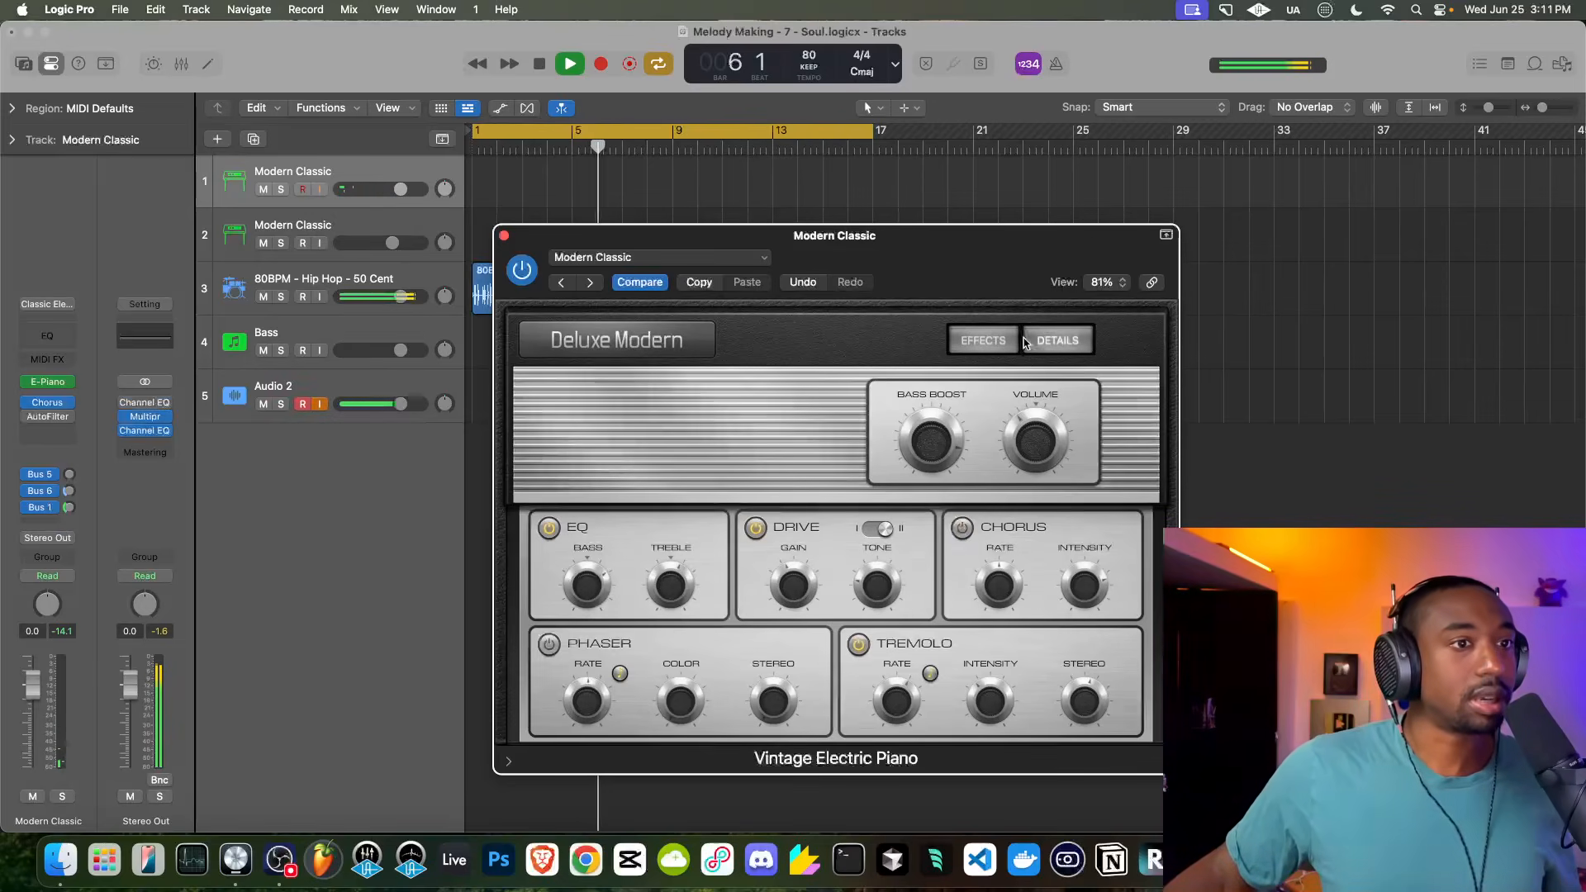
pyautogui.click(1058, 340)
pyautogui.click(983, 341)
# Lower the first track's Bus 6 send to minimum, set its Bus 1 send to -22.0 dB and check the Rev SPRING-636 reverb
pyautogui.moveTo(152, 404)
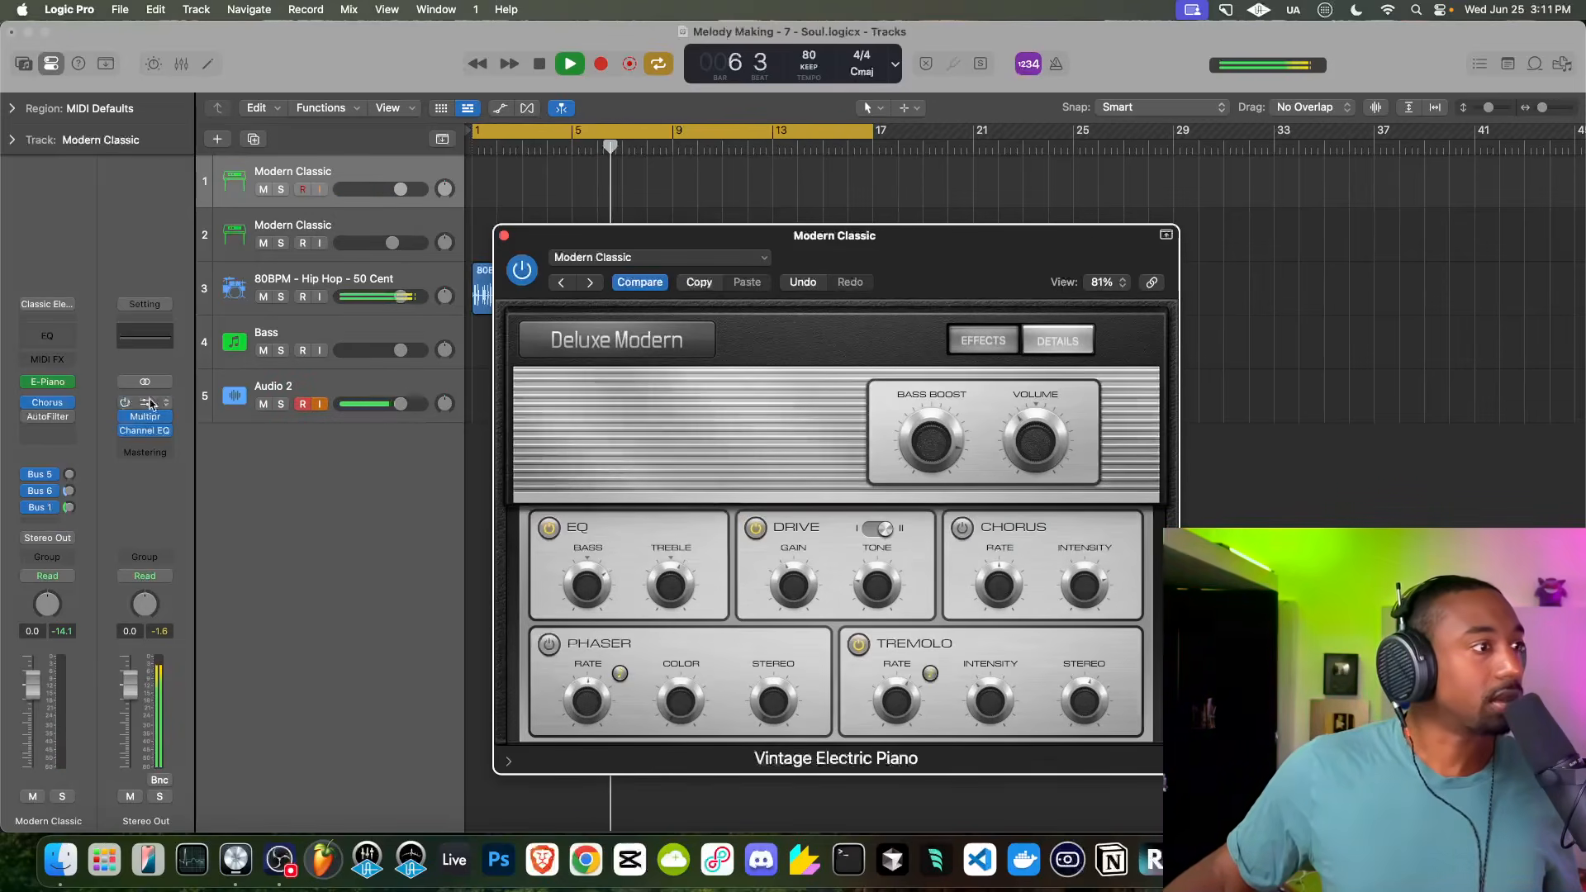
pyautogui.click(70, 507)
pyautogui.moveTo(69, 533); pyautogui.dragTo(81, 585)
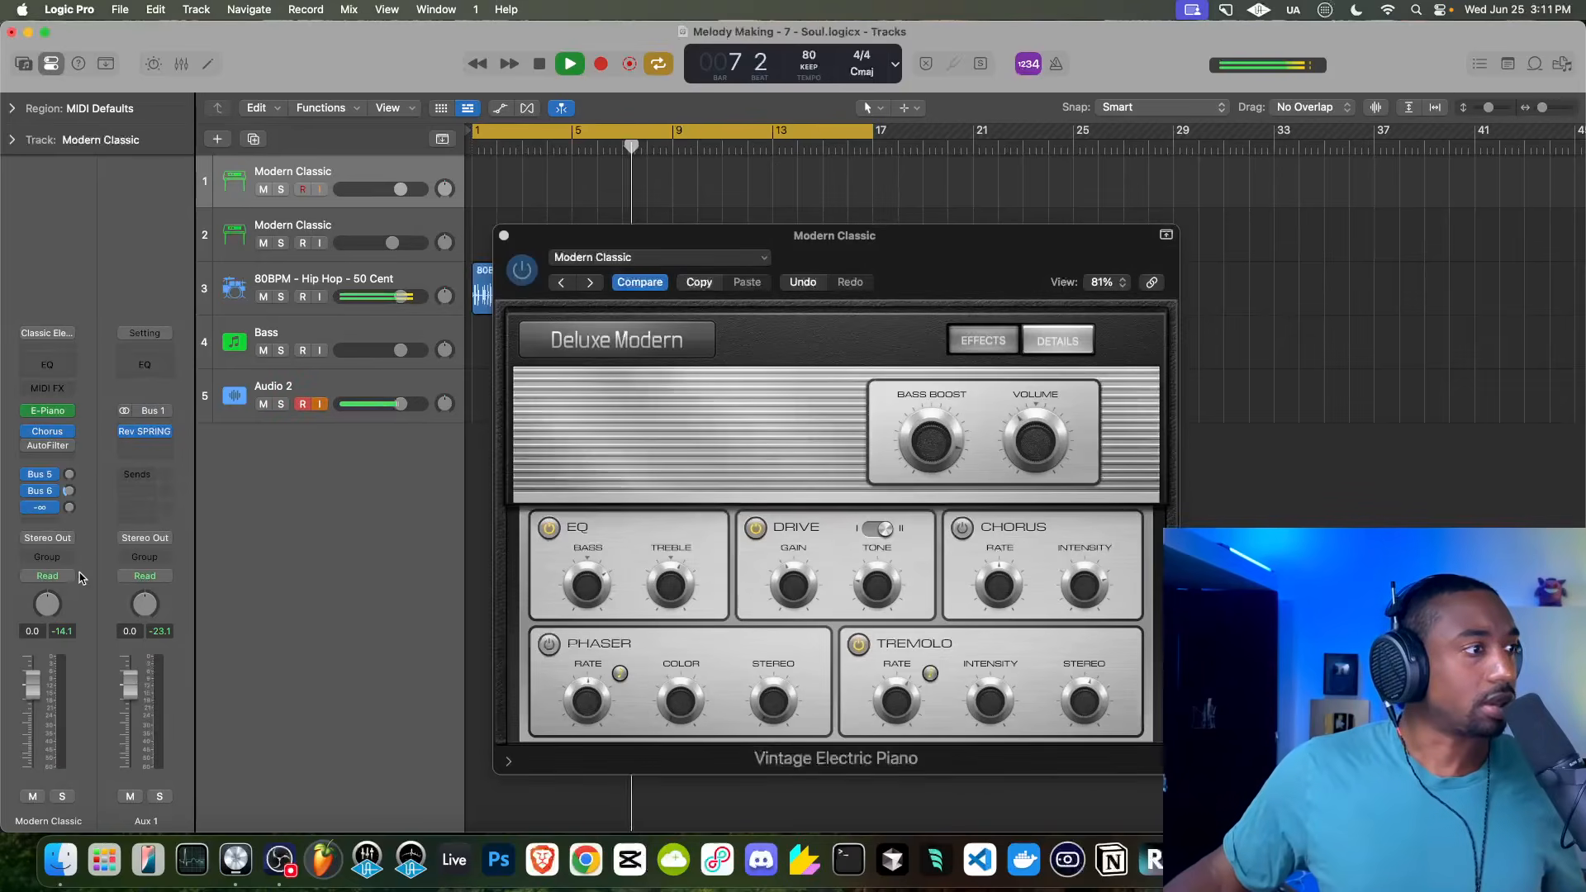
pyautogui.click(70, 494)
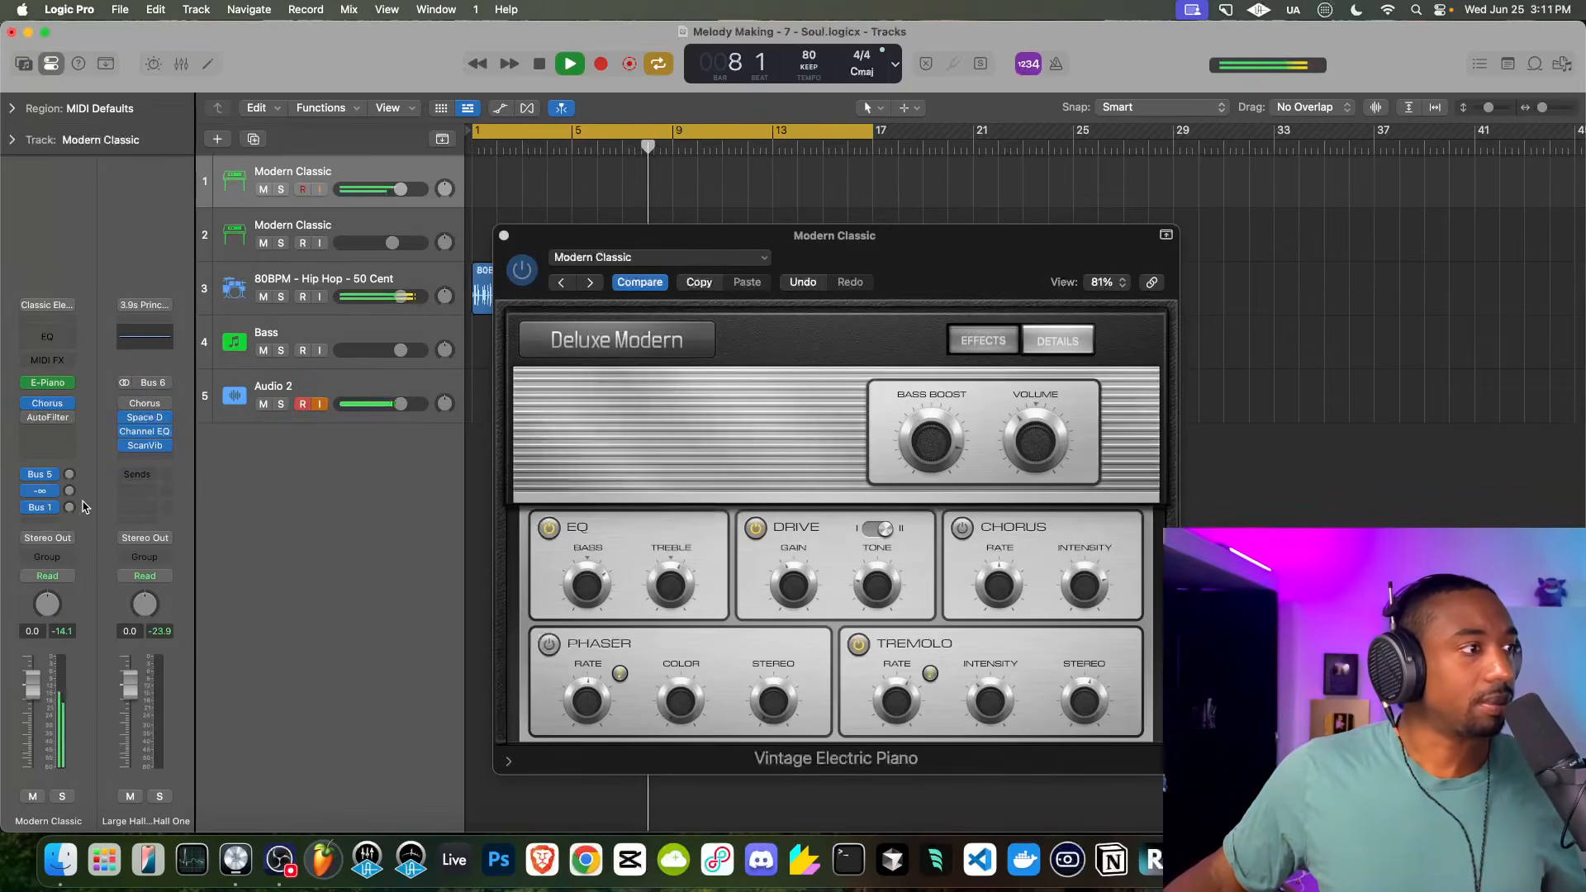
pyautogui.click(71, 509)
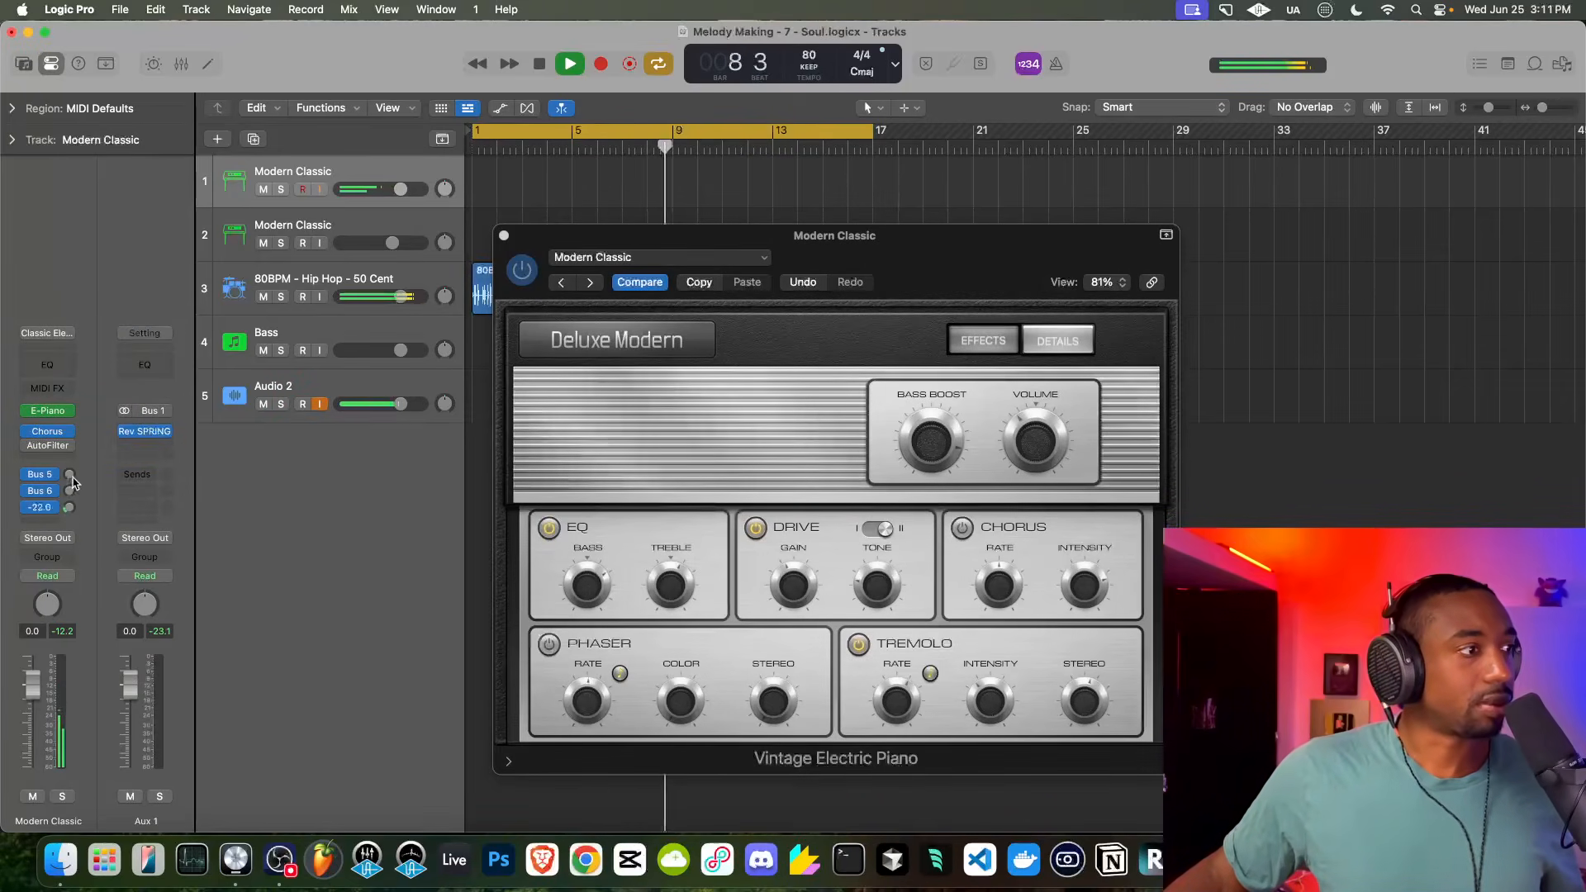
pyautogui.click(144, 433)
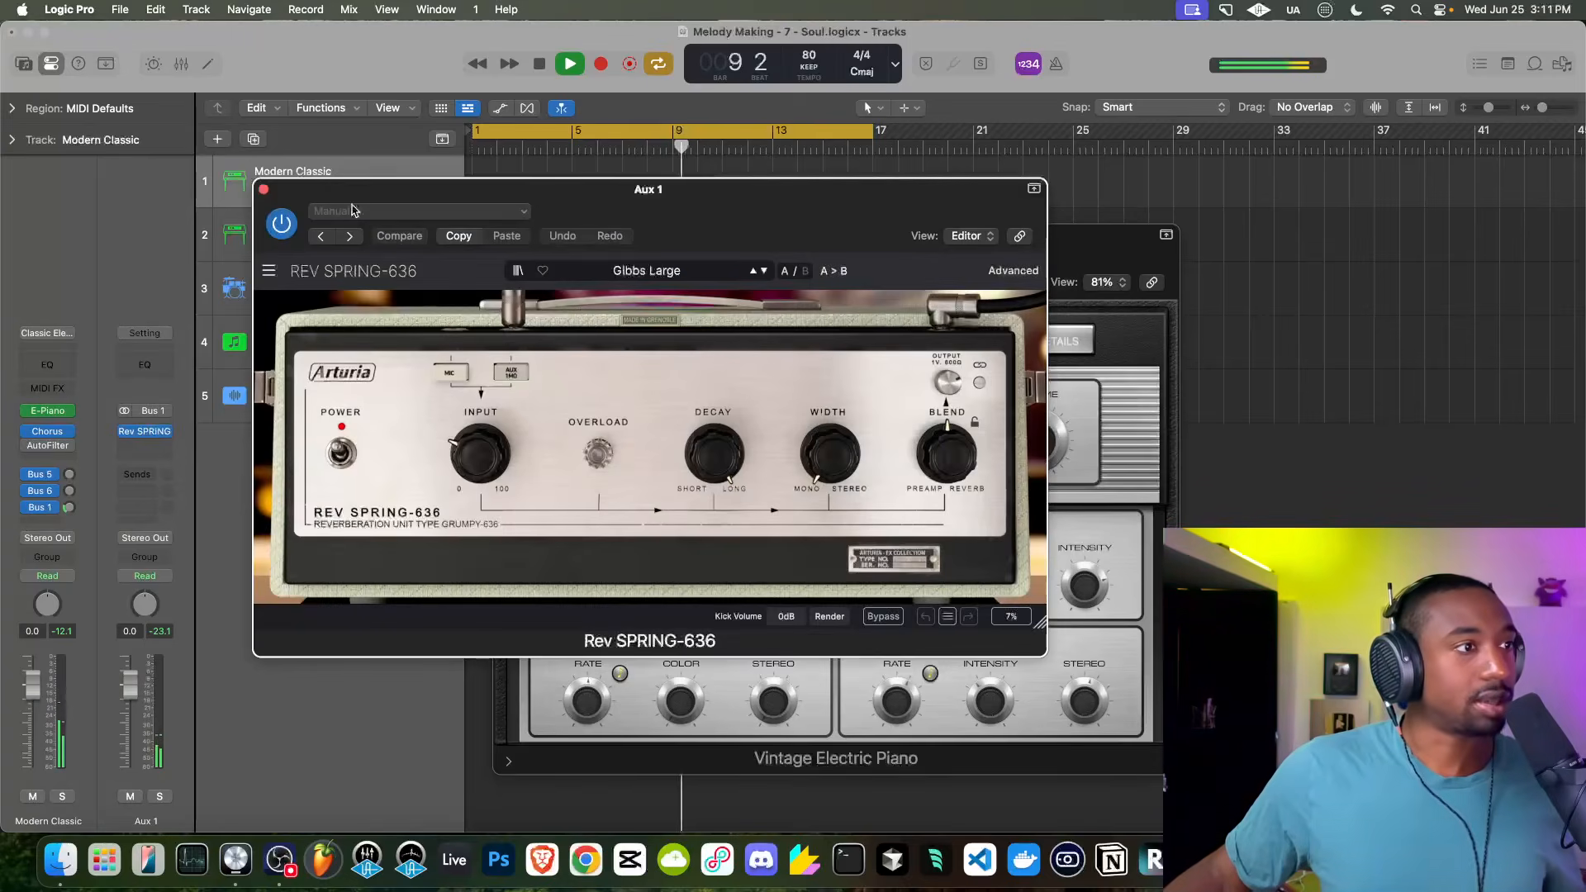
pyautogui.click(263, 190)
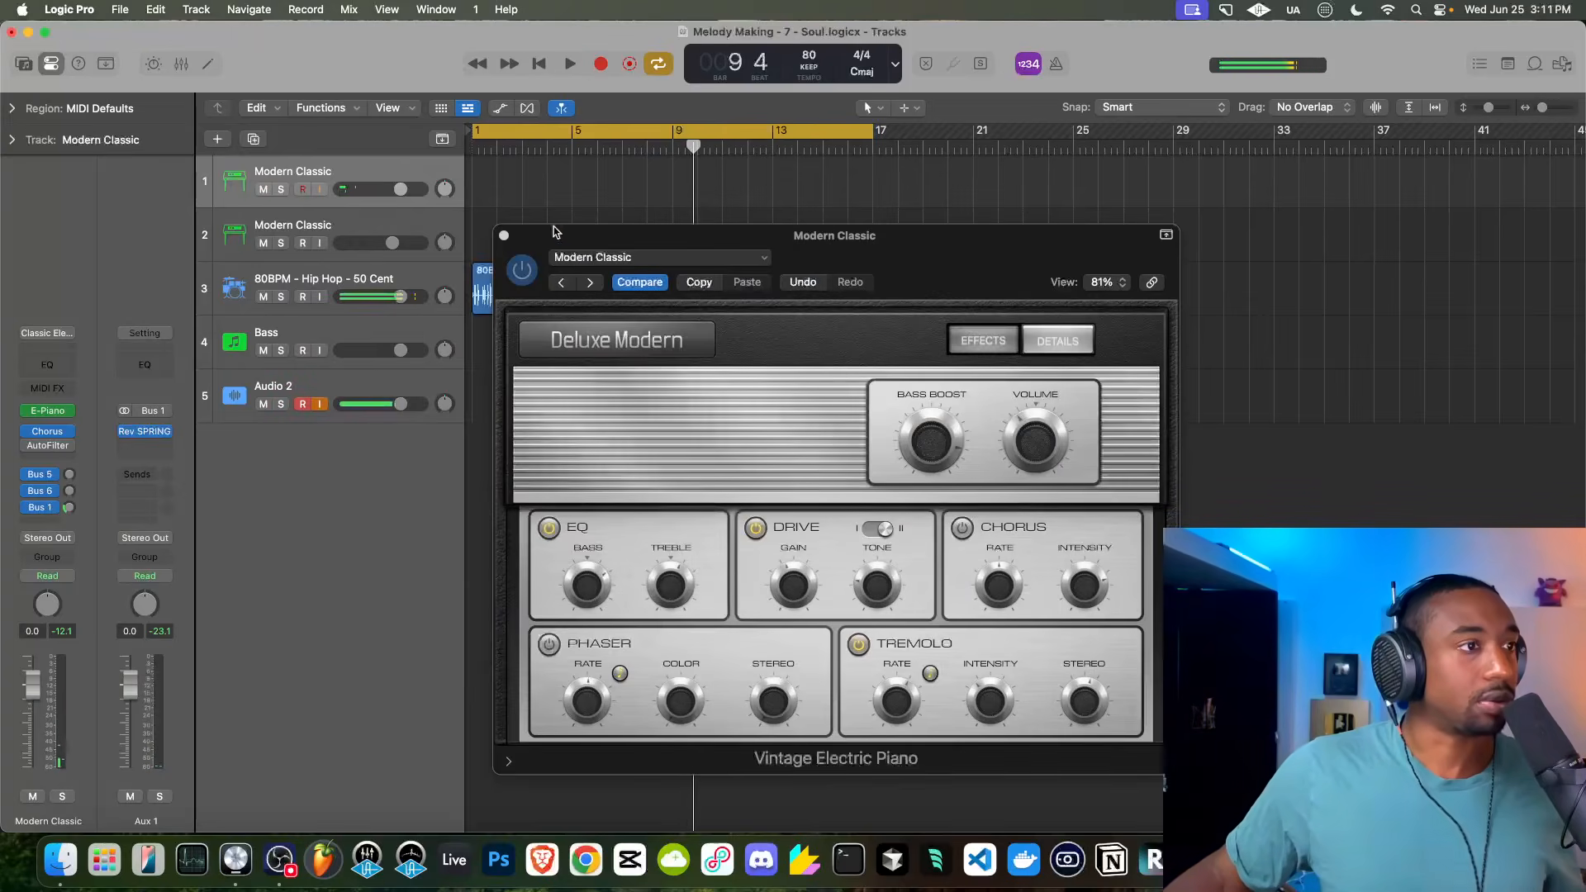
# Set the first Modern Classic track's volume to -2.6 dB and rehearse the electric piano part over the loop from bar 1
pyautogui.click(503, 237)
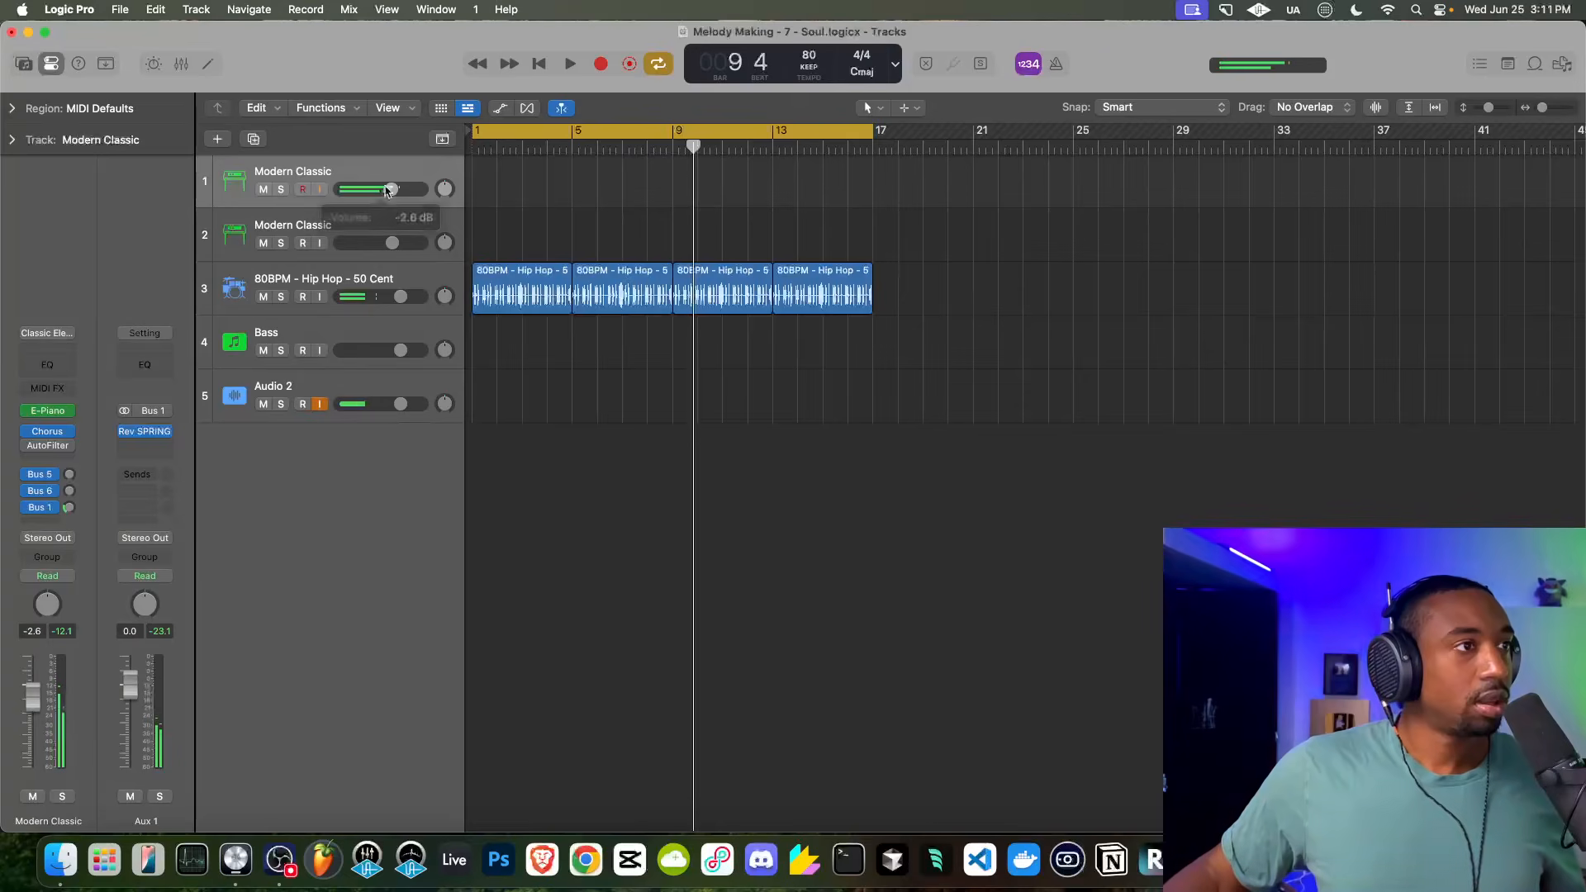
pyautogui.click(547, 64)
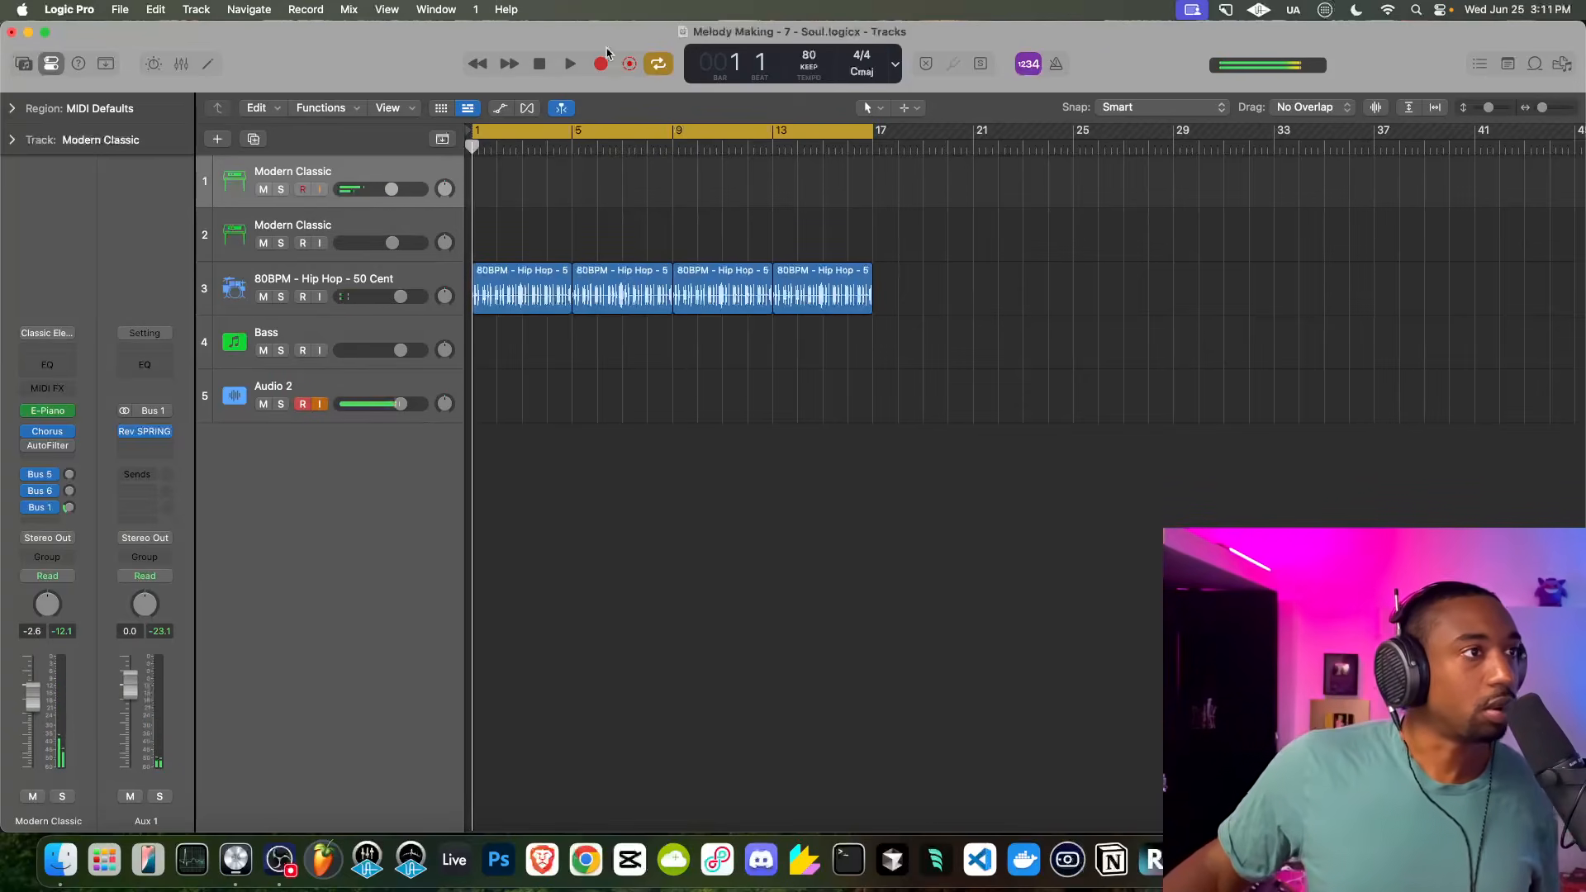
pyautogui.click(569, 65)
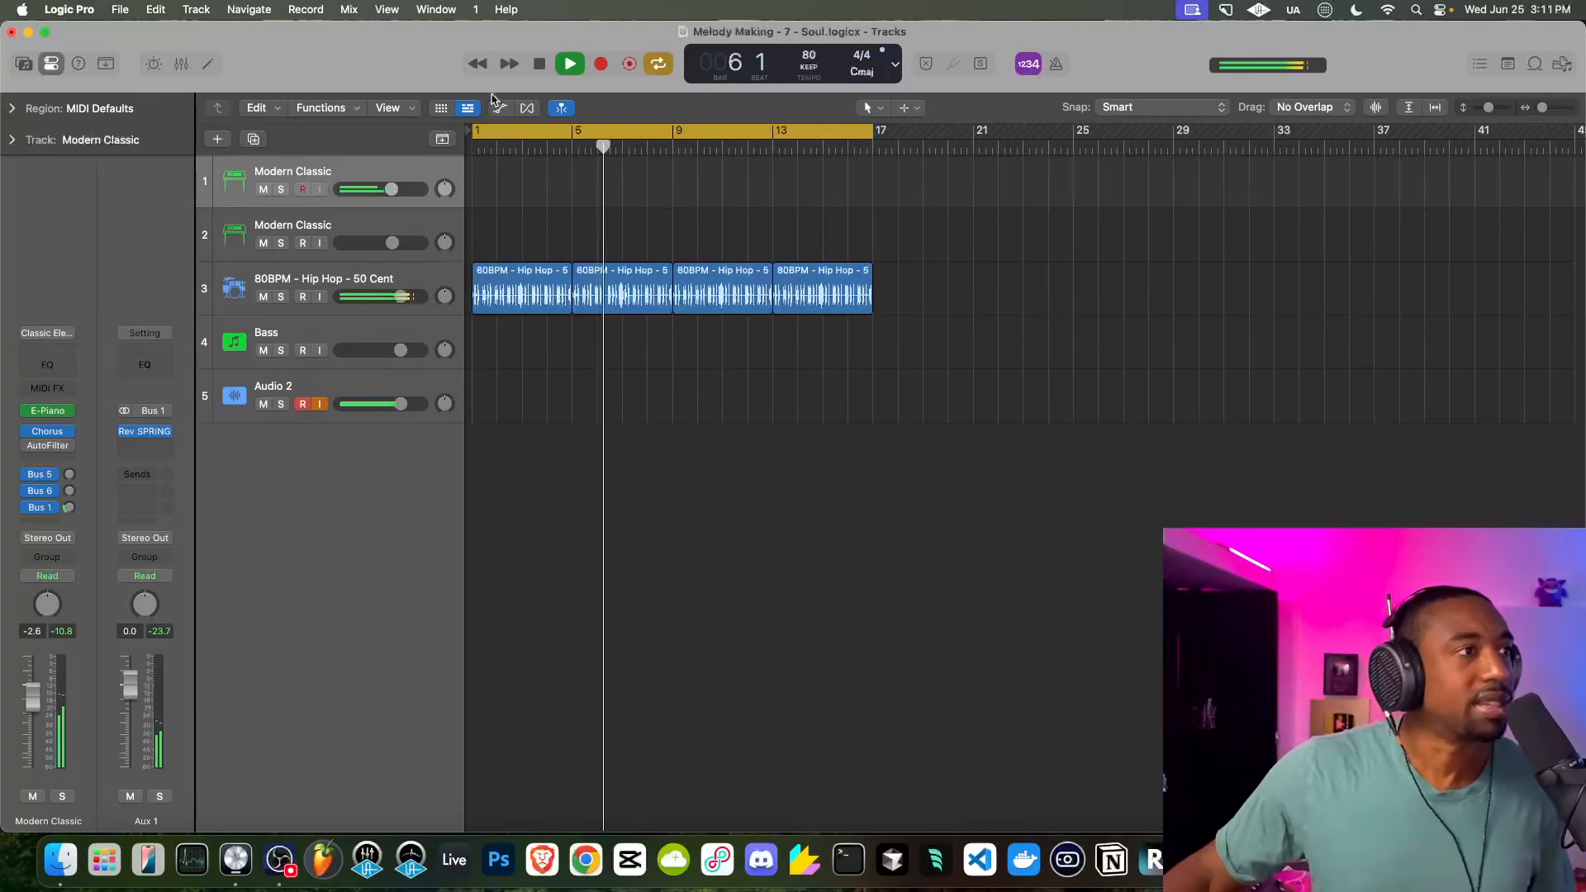
pyautogui.click(48, 413)
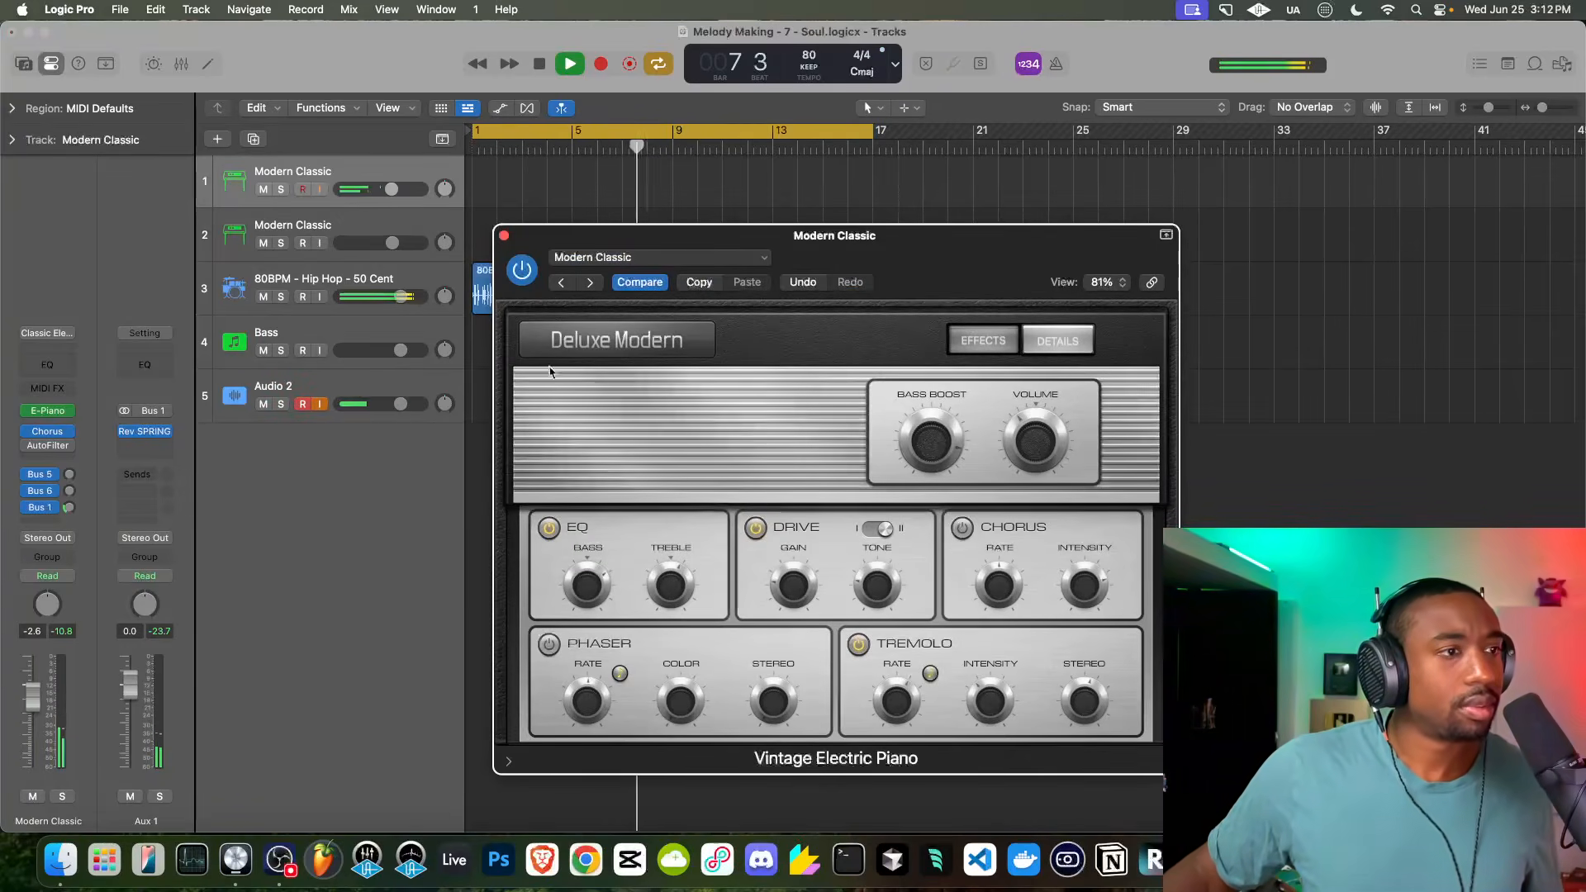
pyautogui.click(504, 234)
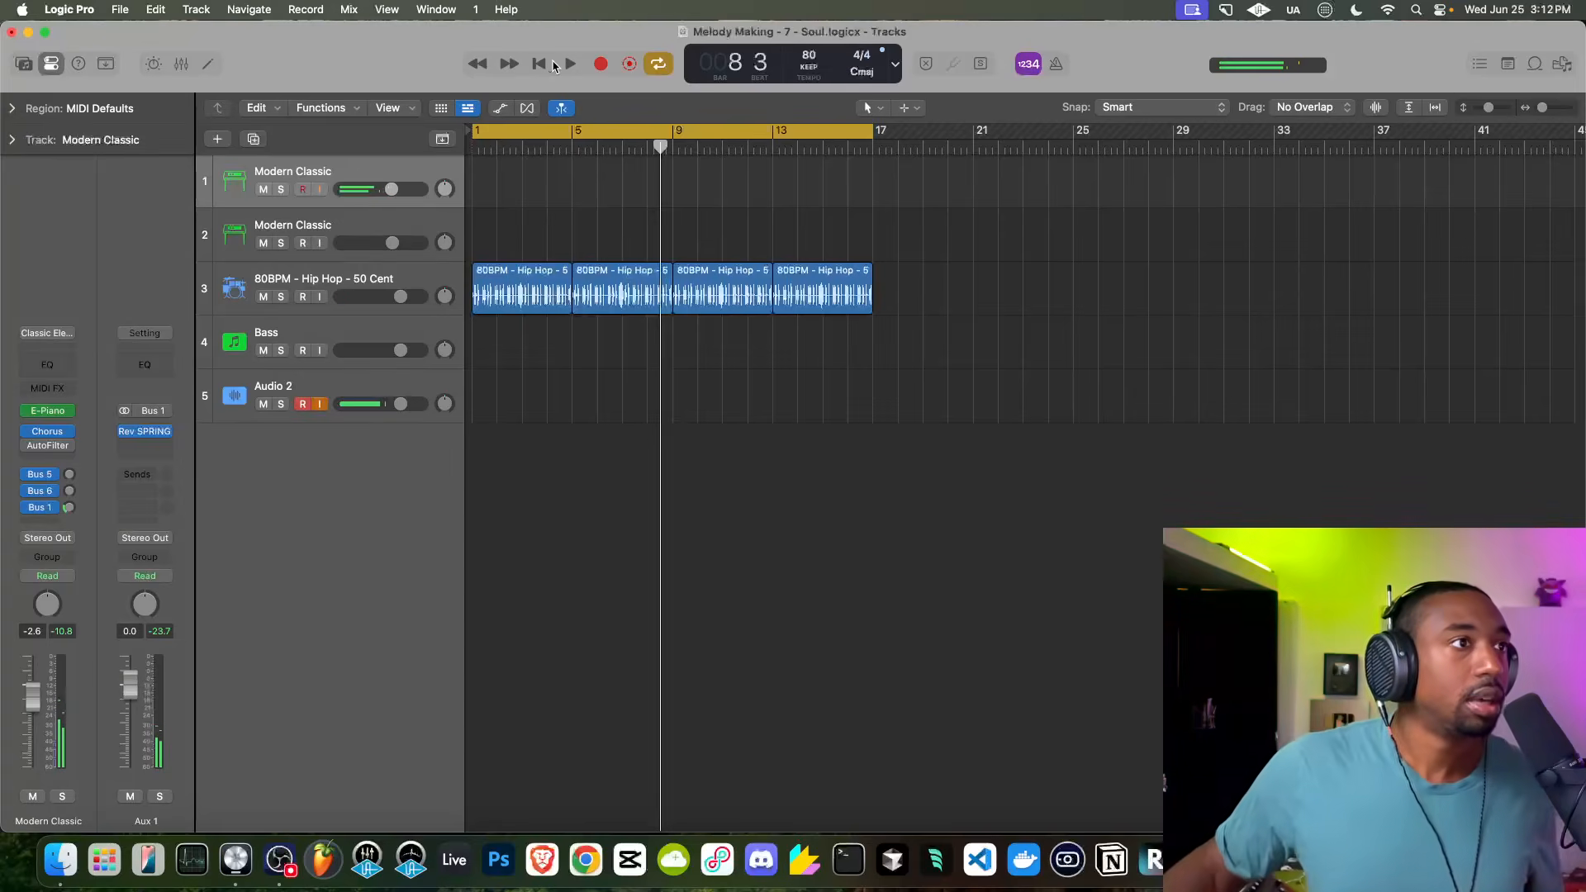
# Record the electric piano chords on the first Modern Classic track from bar 1 to just past bar 9
pyautogui.click(550, 64)
pyautogui.click(604, 65)
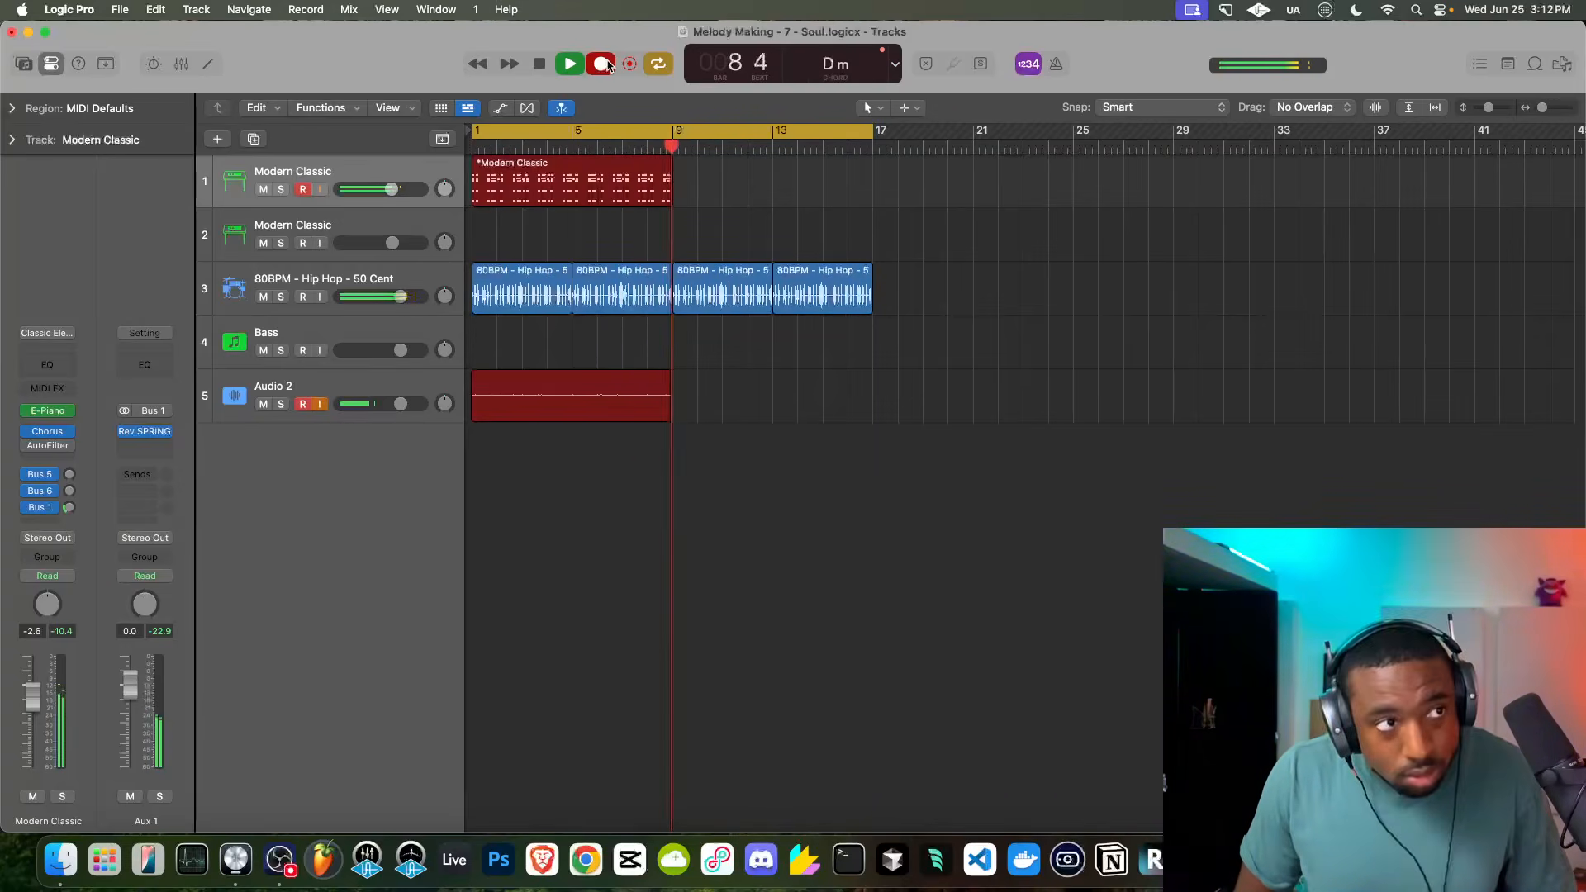
pyautogui.press('space')
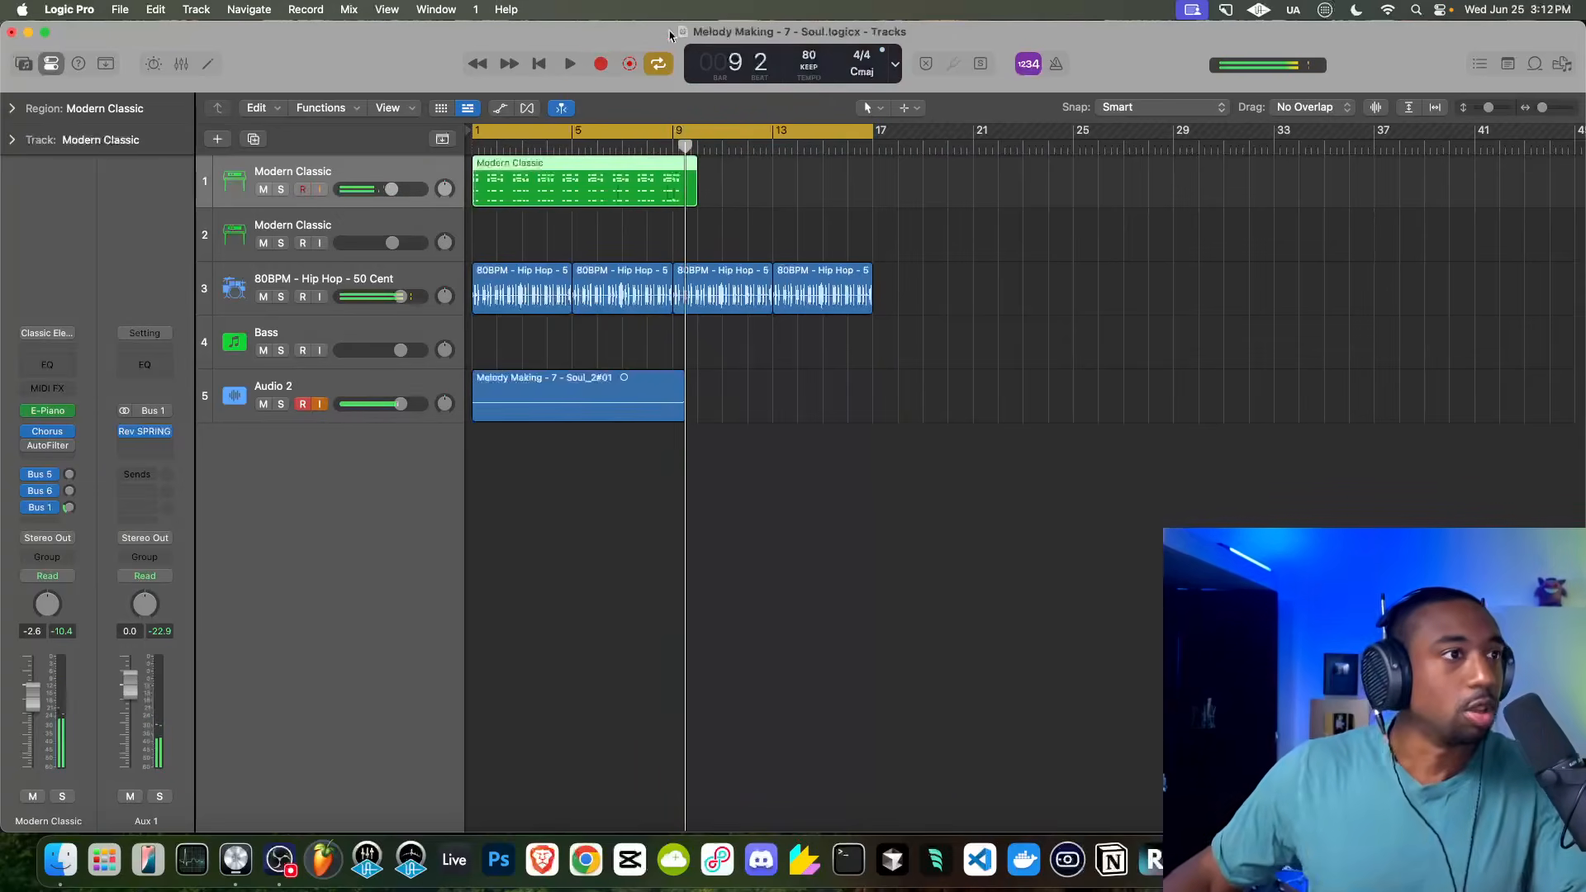
# Delete the unwanted audio region recorded on the Audio 2 track, including its file on disk
pyautogui.scroll(10, 691, 186)
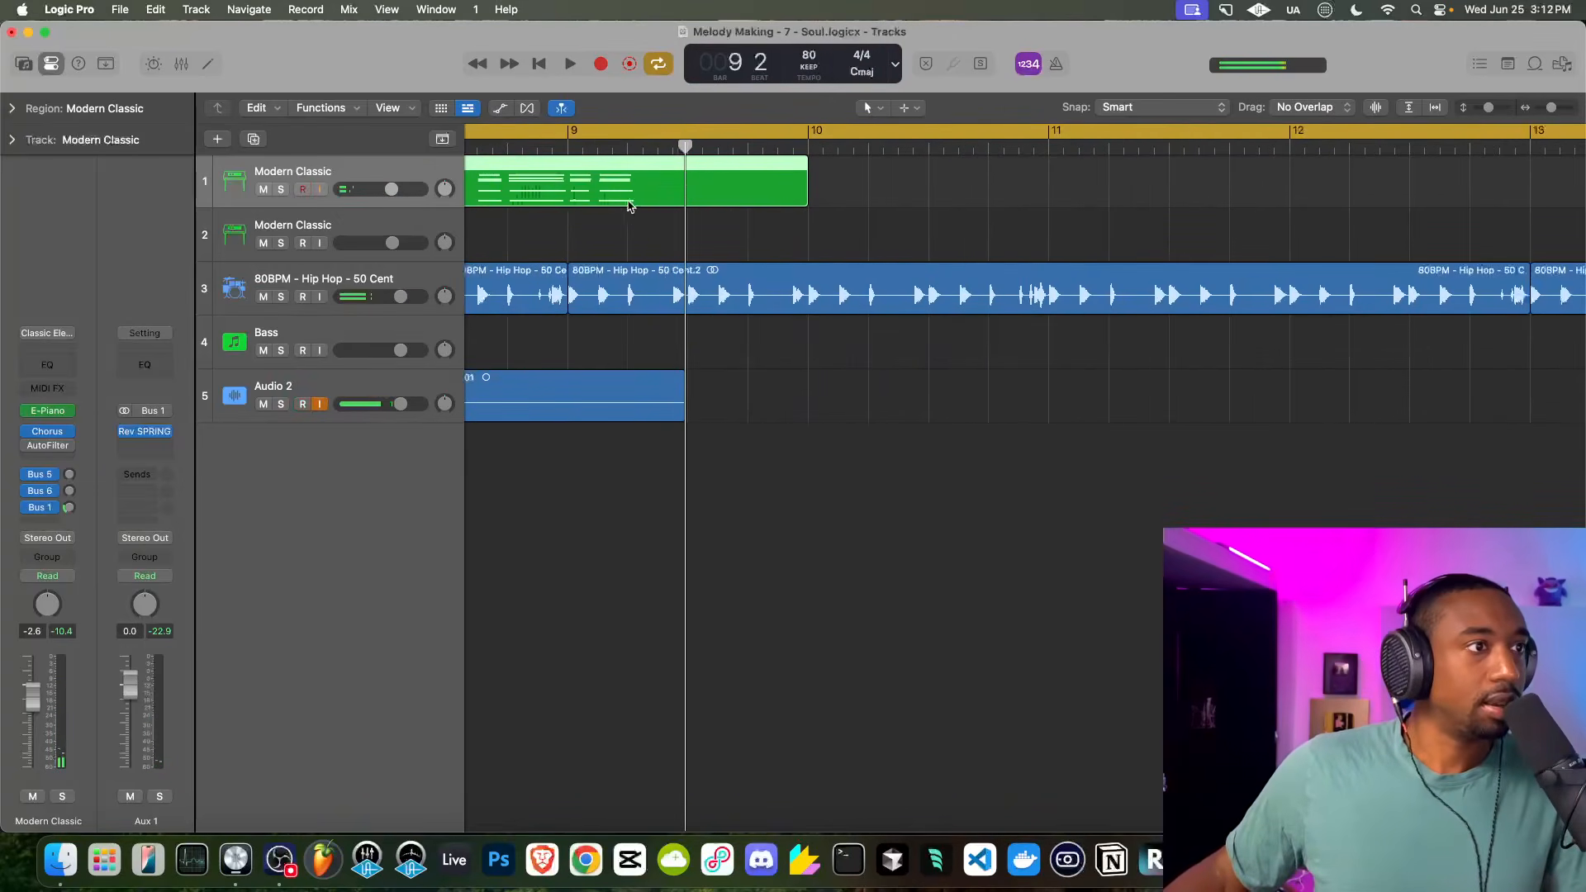
pyautogui.click(616, 398)
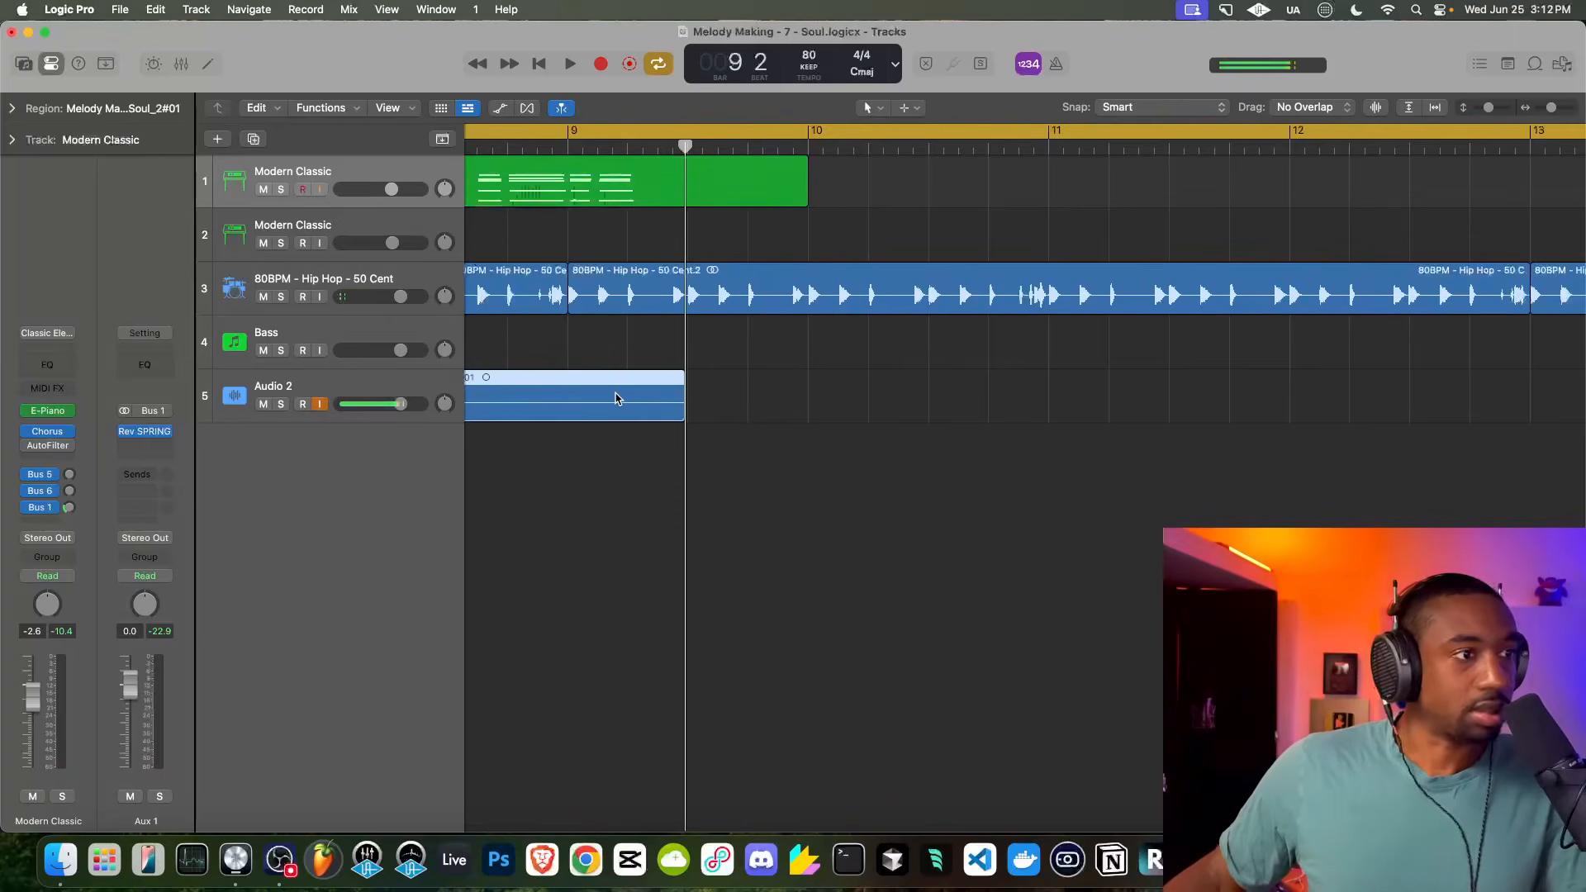
pyautogui.press('Delete')
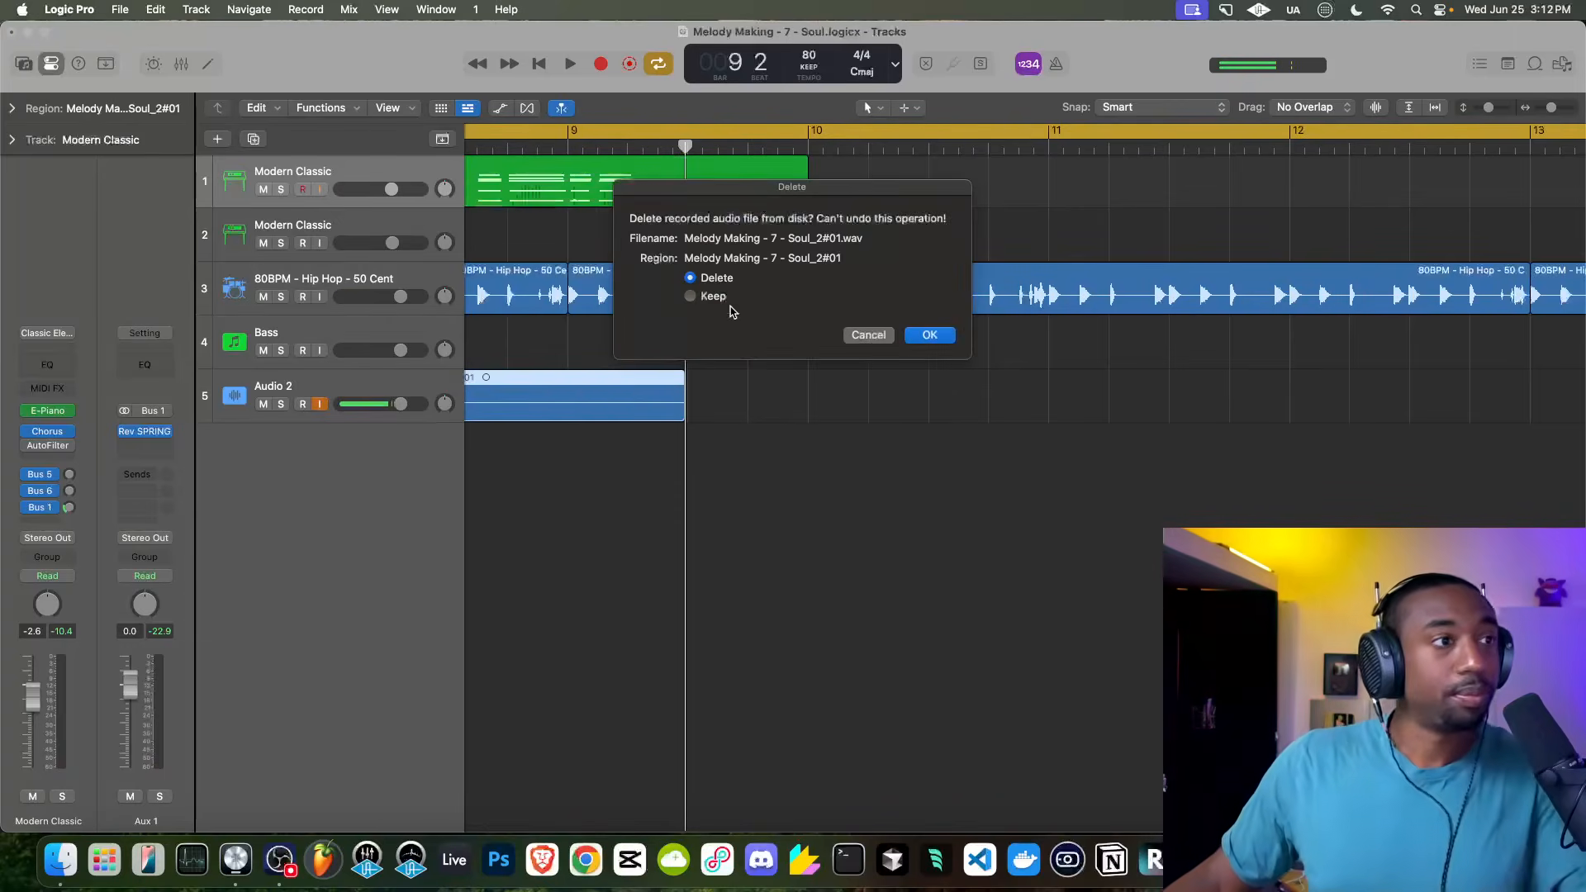
pyautogui.click(930, 335)
# Trim the end of the Modern Classic region back to bar 9 and return the playhead to bar 1
pyautogui.click(746, 147)
pyautogui.click(754, 192)
pyautogui.hscroll(-2, 878, 191)
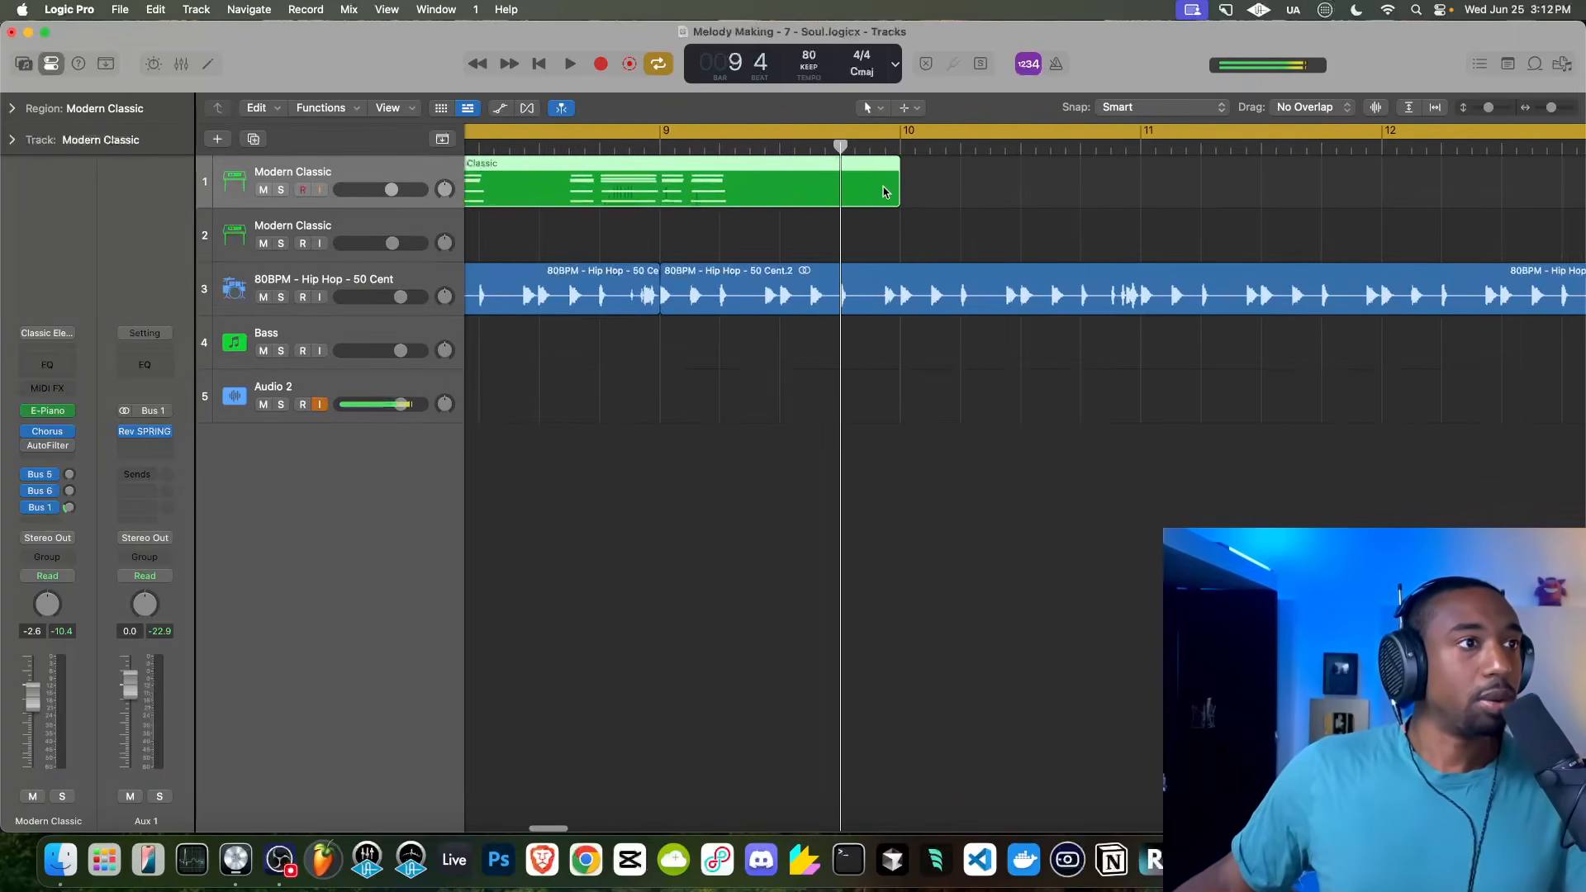
pyautogui.moveTo(898, 200); pyautogui.dragTo(655, 200)
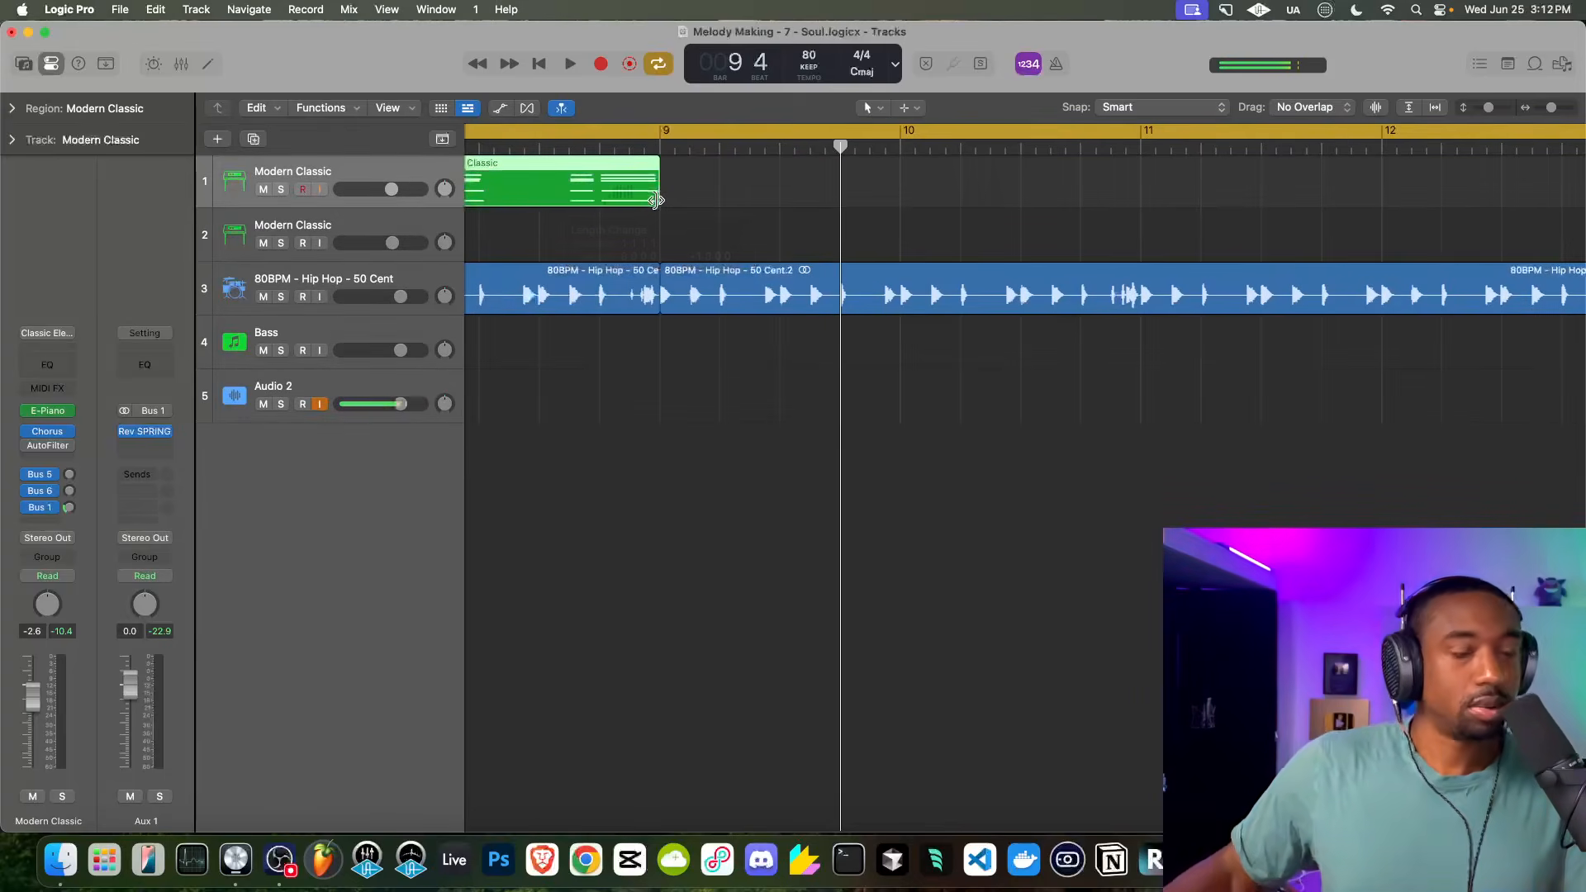
pyautogui.press('Return')
# Repeat the Modern Classic region once so the copy starts at bar 9
pyautogui.scroll(-10, 659, 240)
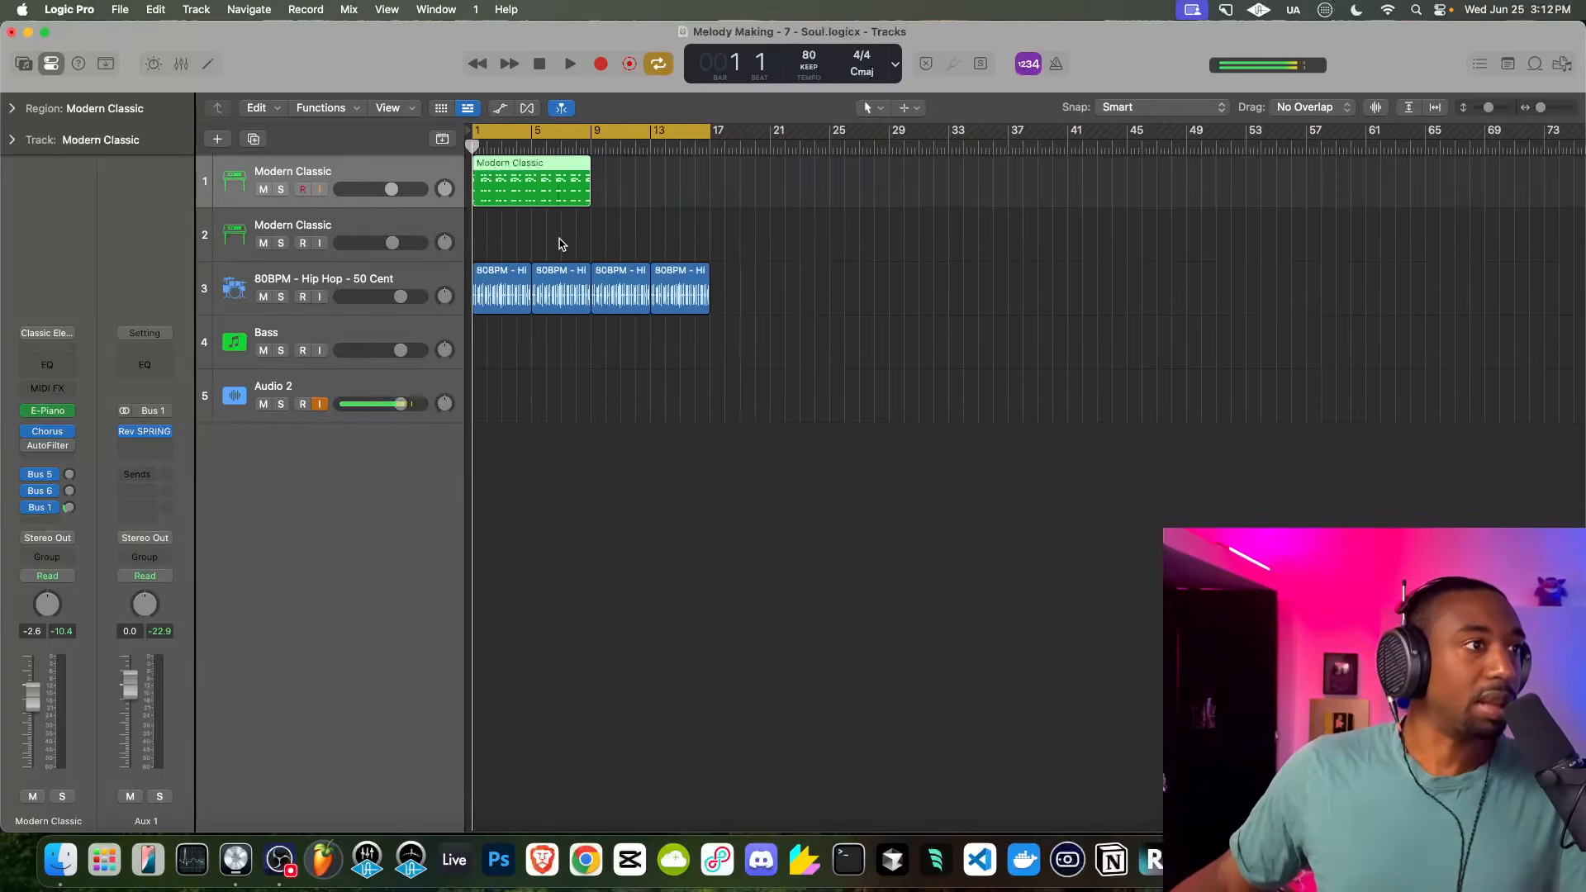
pyautogui.scroll(8, 573, 197)
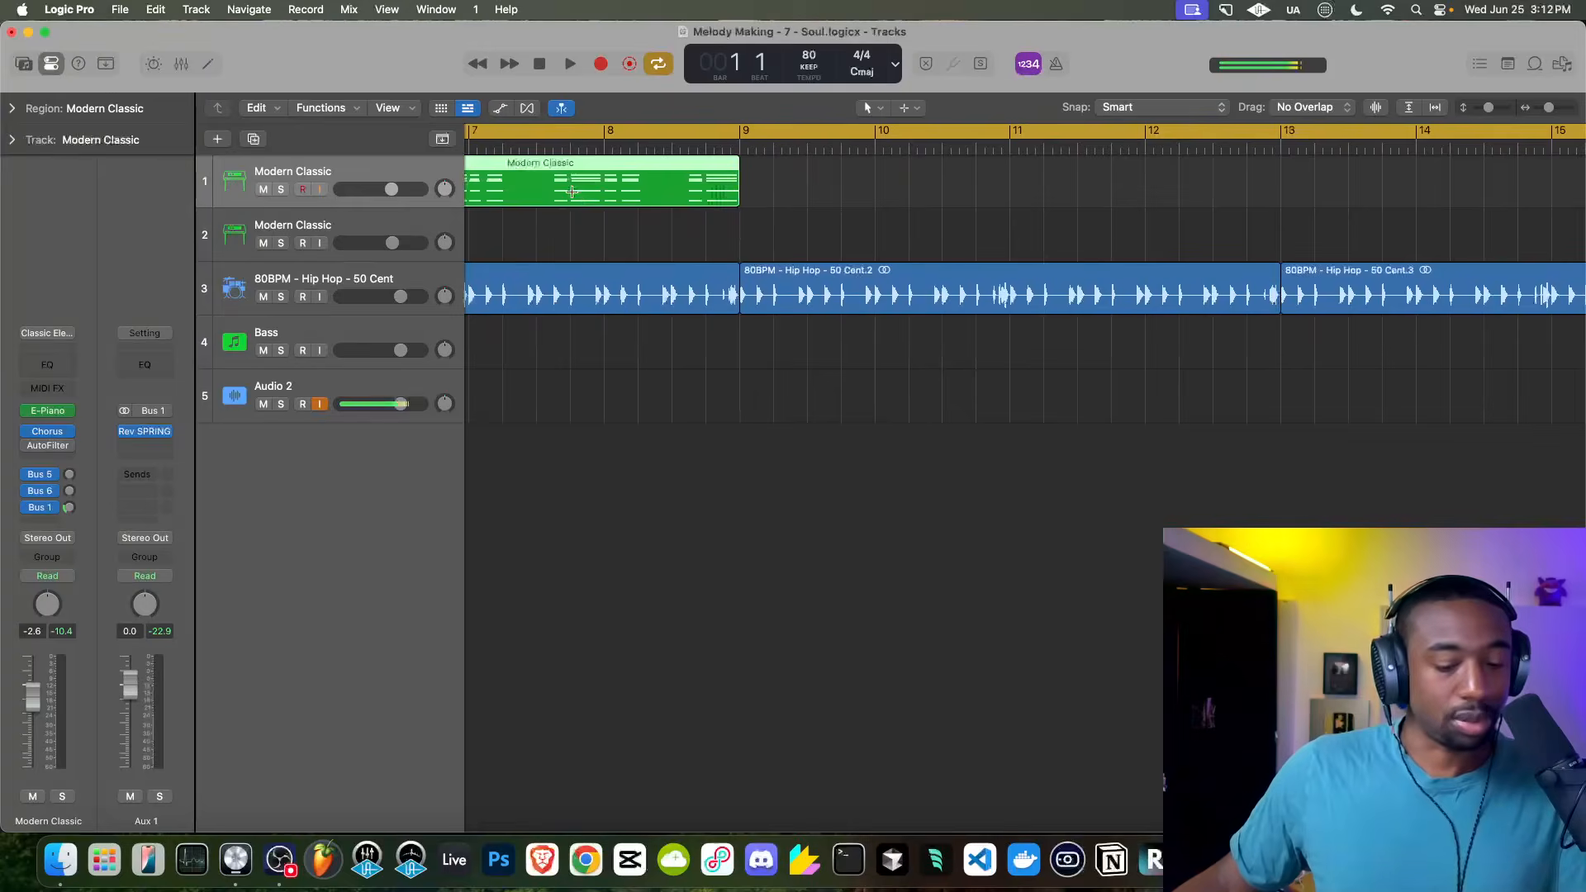
pyautogui.press('super+r')
pyautogui.hscroll(-10, 573, 197)
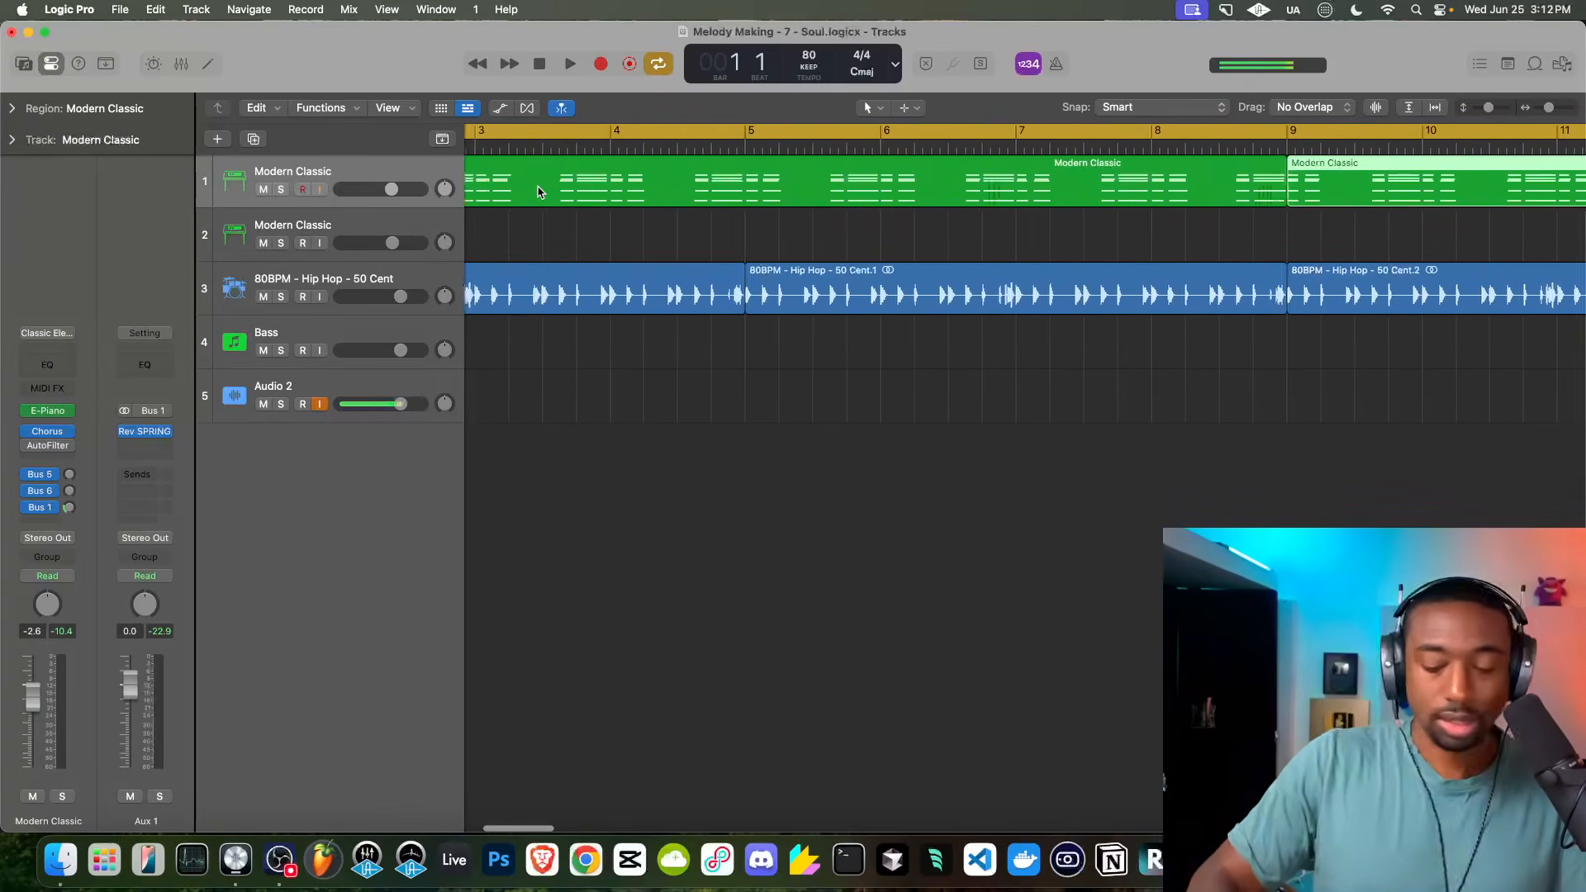
# Play the chords with the drums, set the first track's volume to -13.2 dB and turn off the Vintage Electric Piano's Tremolo
pyautogui.press('space')
pyautogui.moveTo(391, 189); pyautogui.dragTo(366, 189)
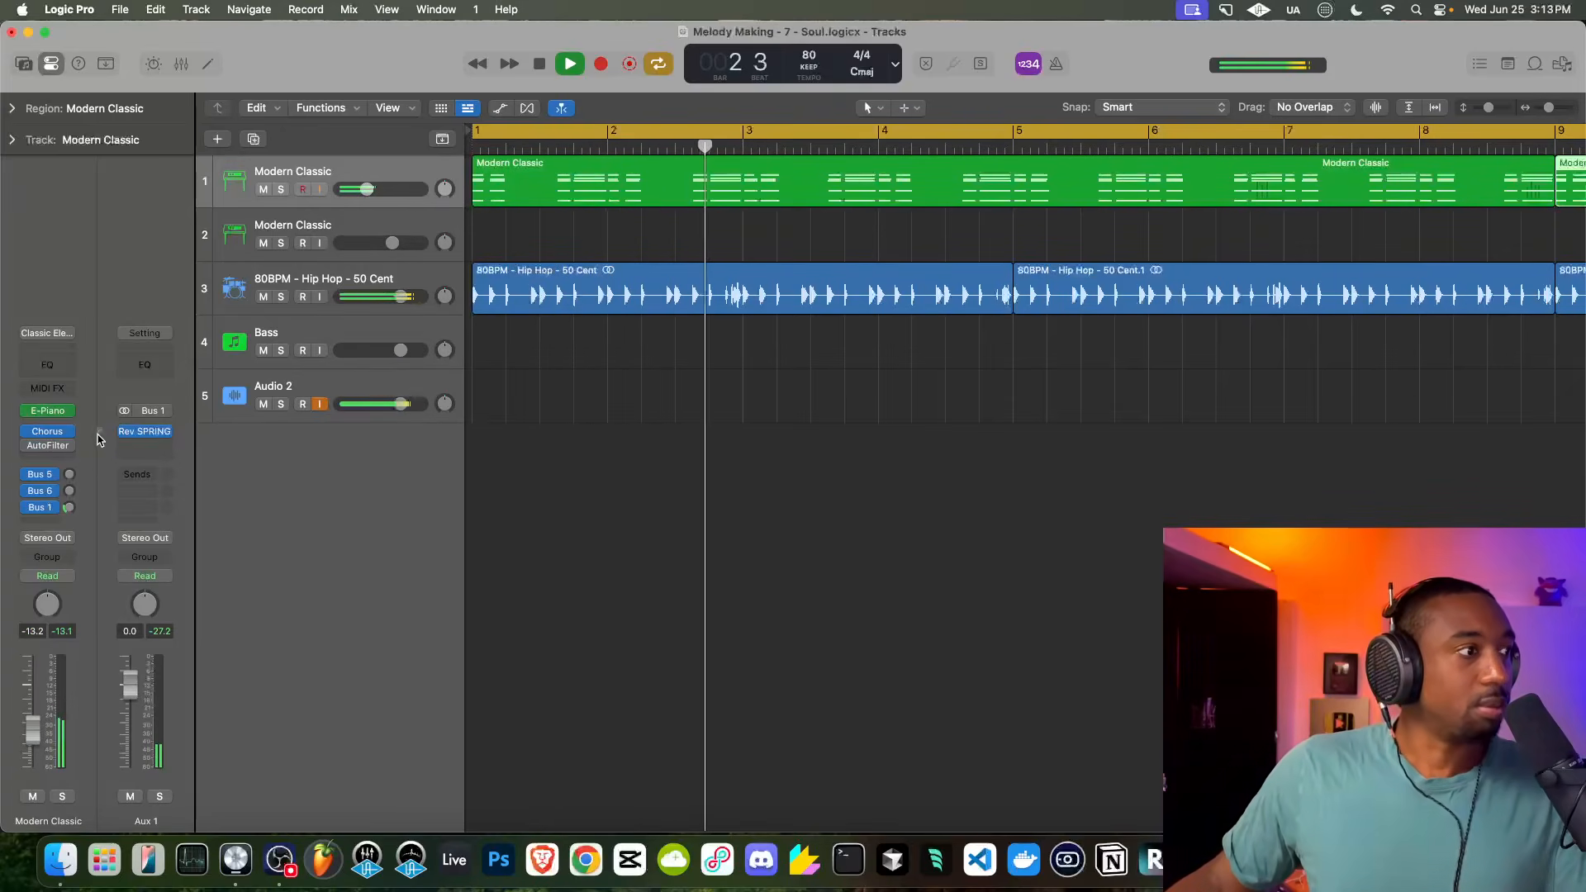
pyautogui.click(48, 412)
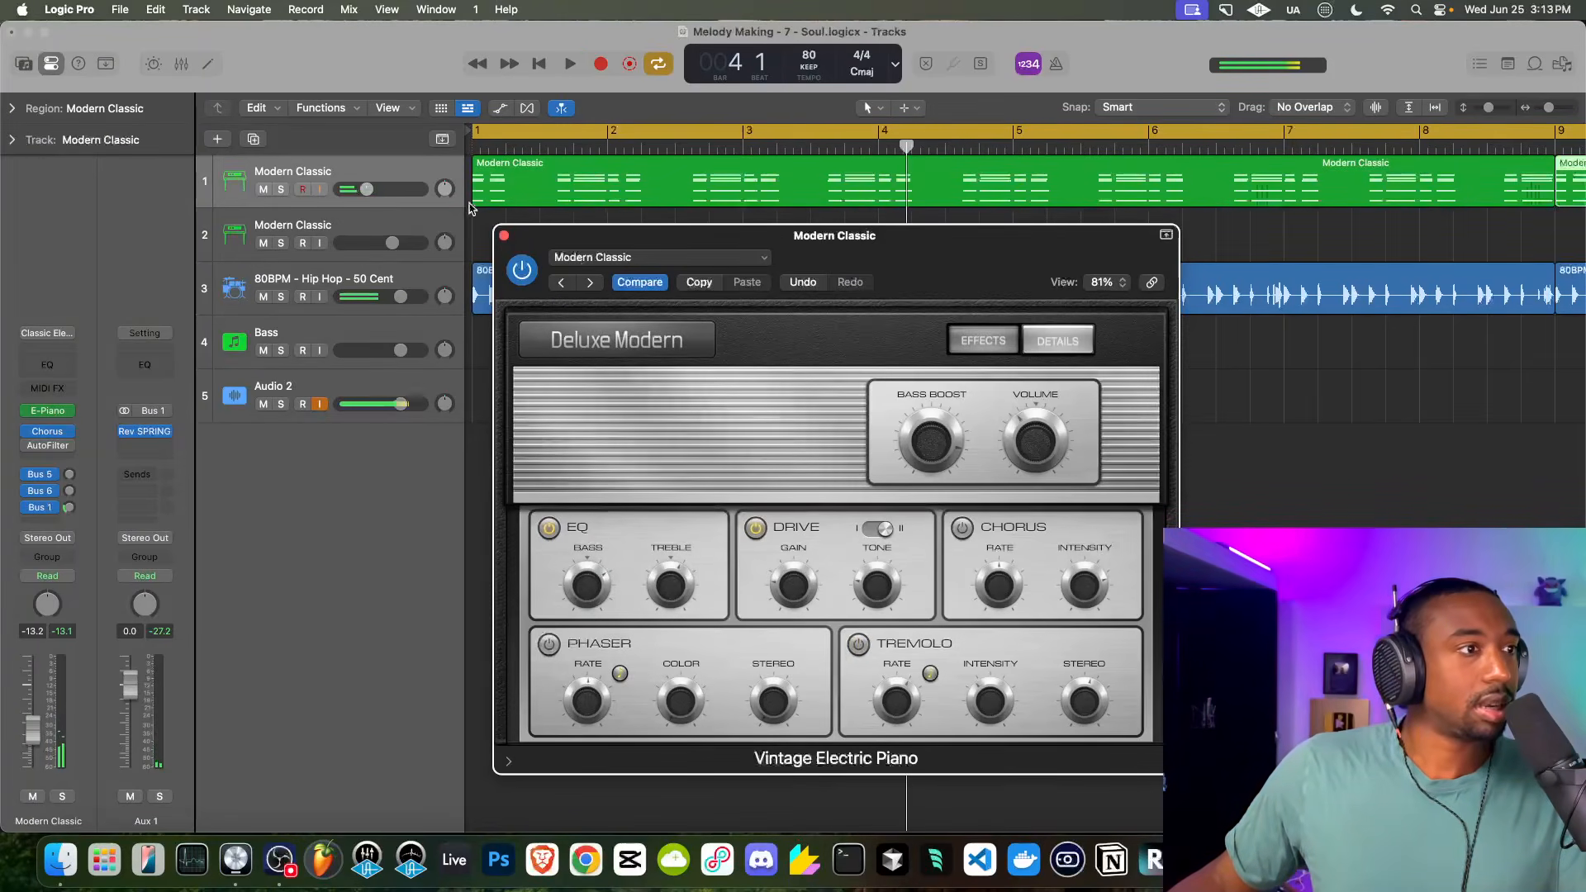
pyautogui.click(503, 237)
# Insert a Direction Mixer after the AutoFilter on the first Modern Classic track
pyautogui.click(48, 457)
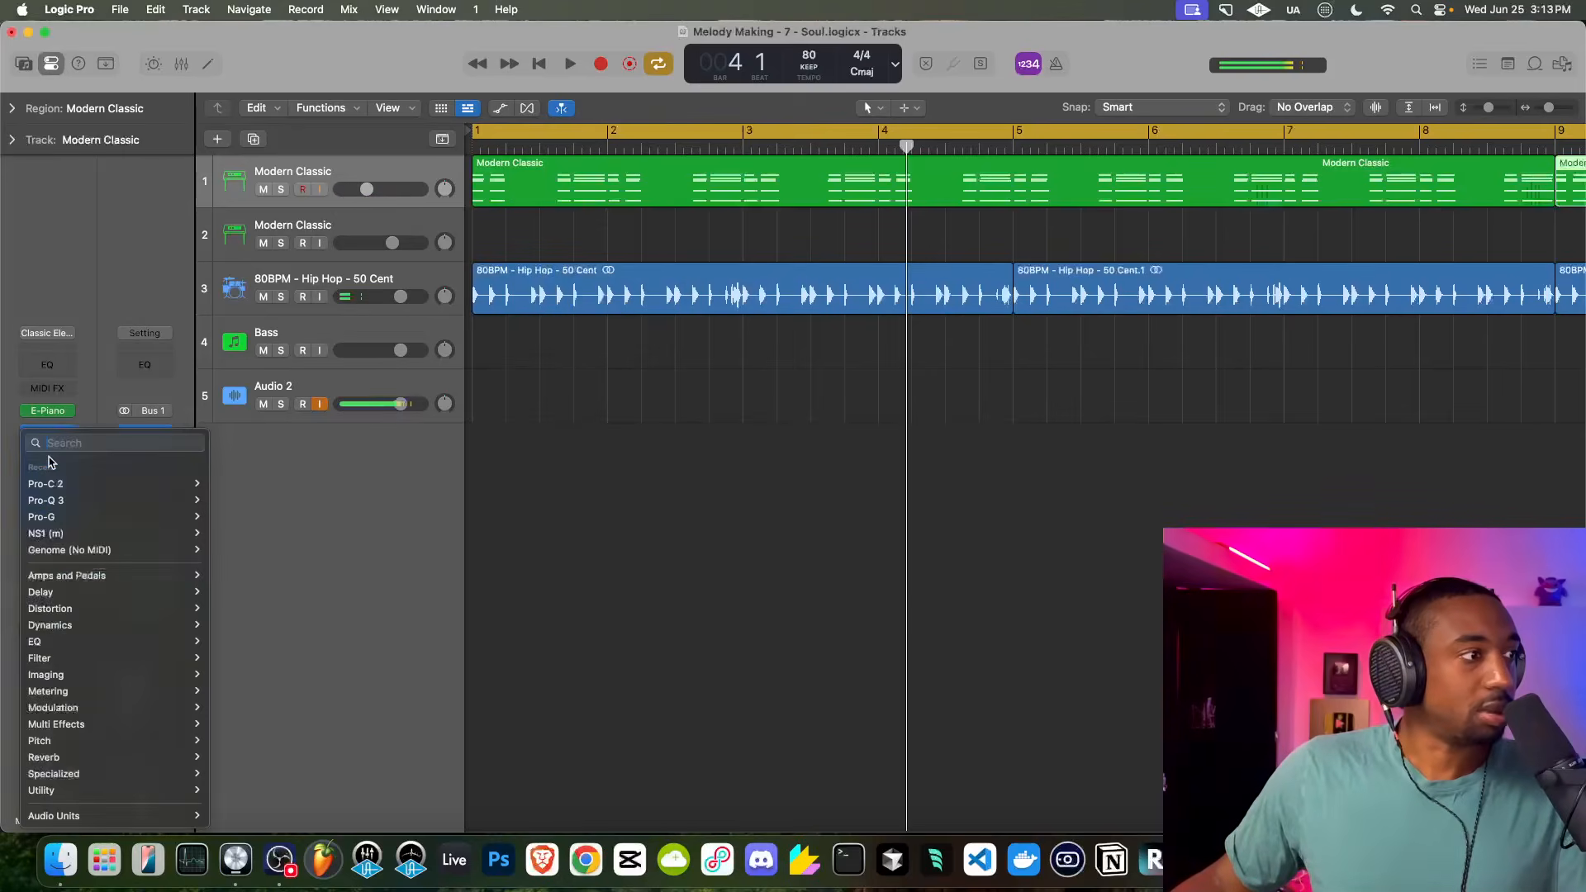
pyautogui.write('direct')
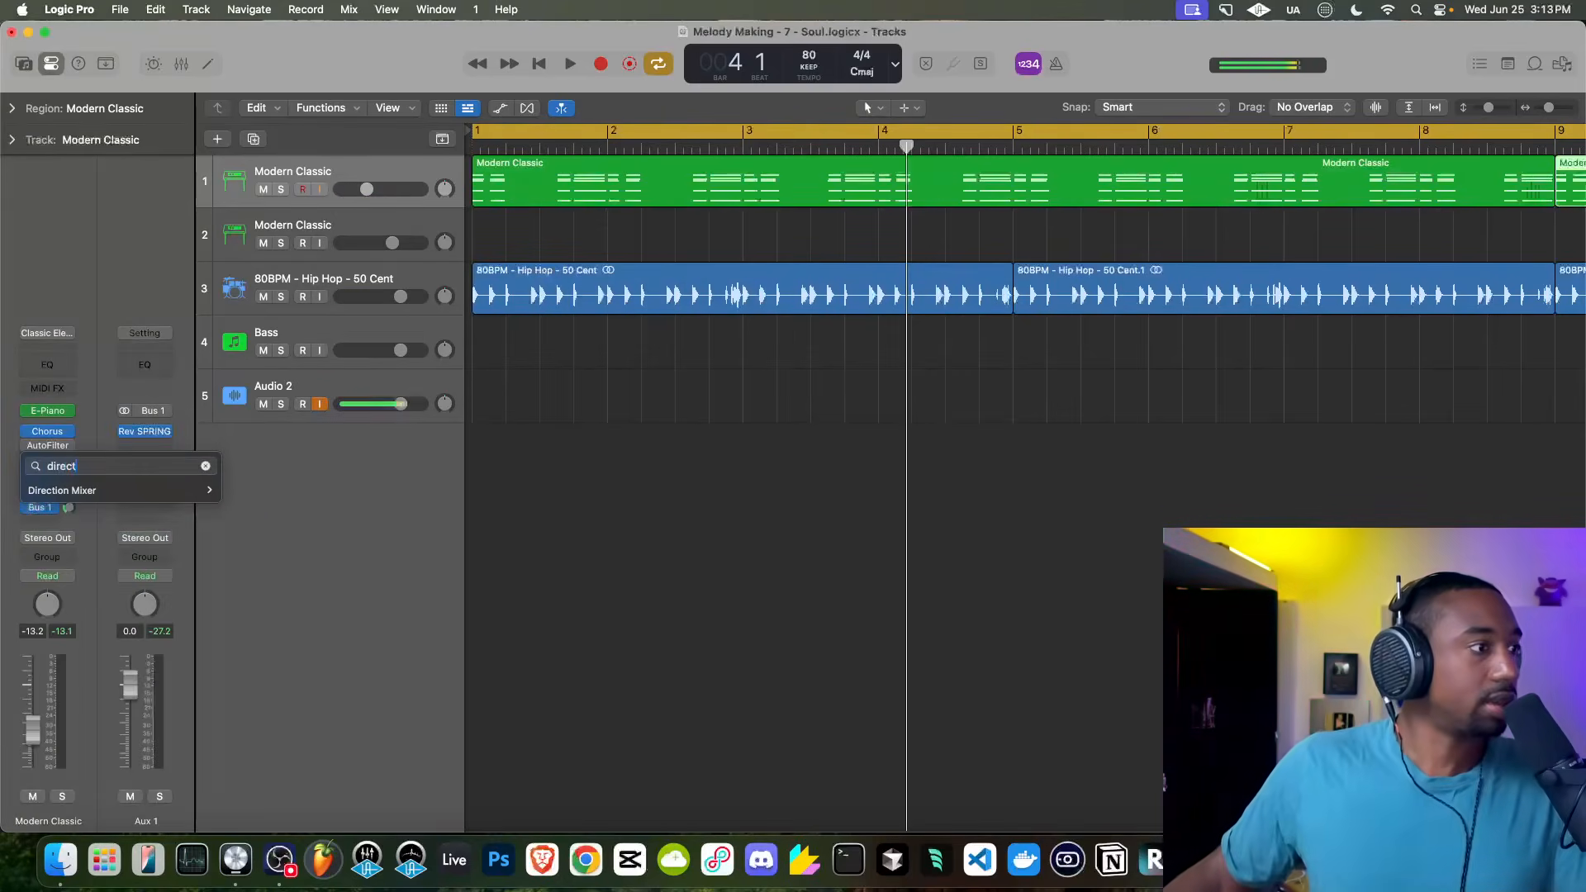
pyautogui.click(56, 462)
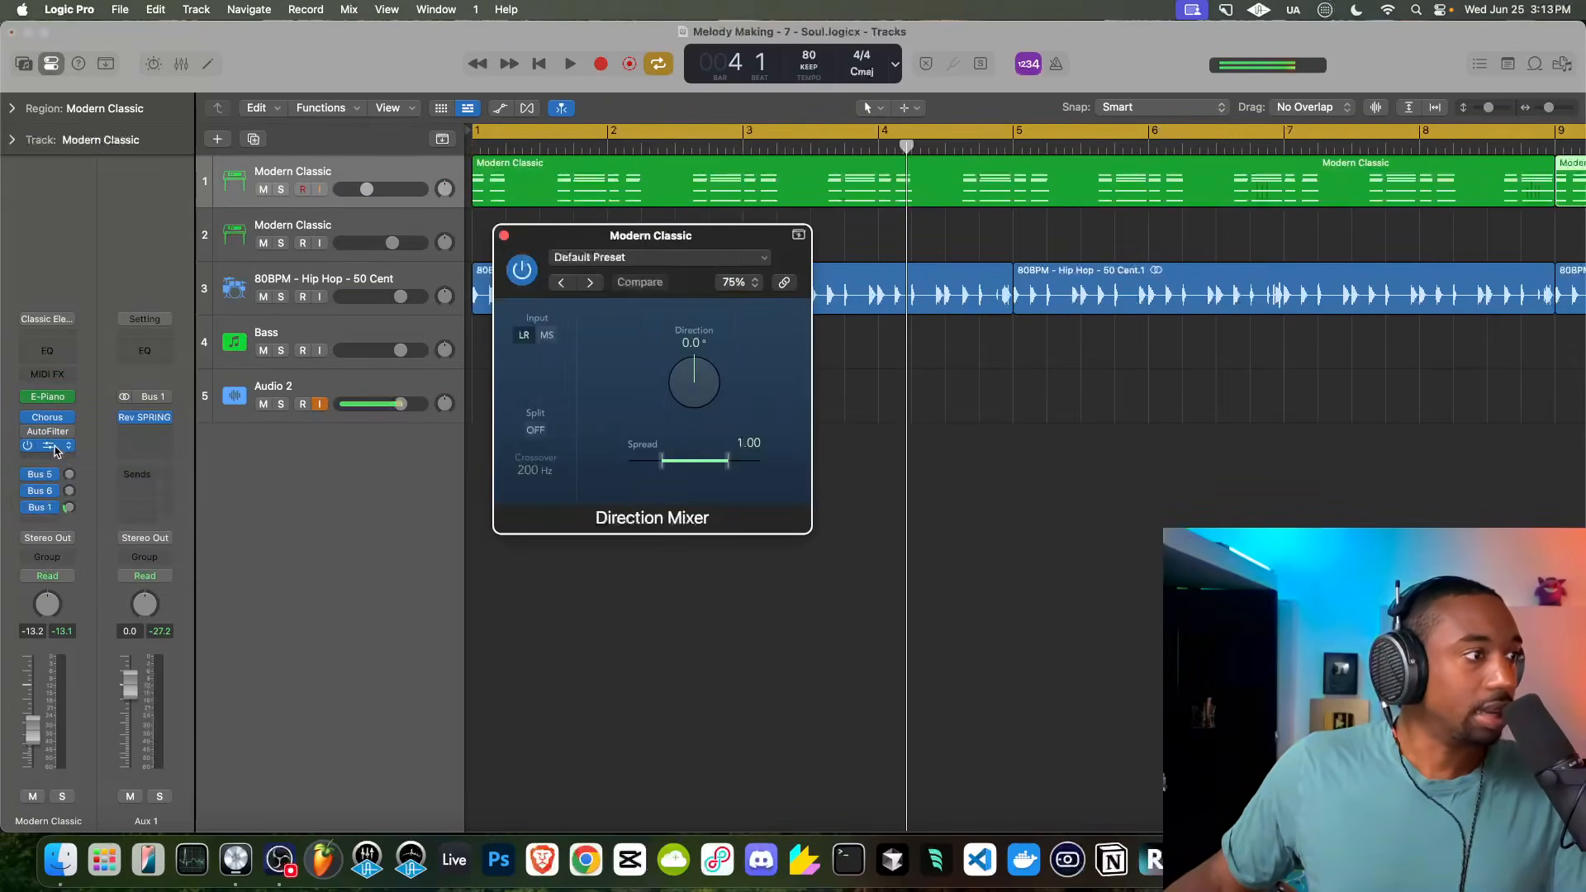
# Bypass the first track's Chorus insert, set the Direction Mixer's Spread to 0.00 and audition the electric piano in mono
pyautogui.press('space')
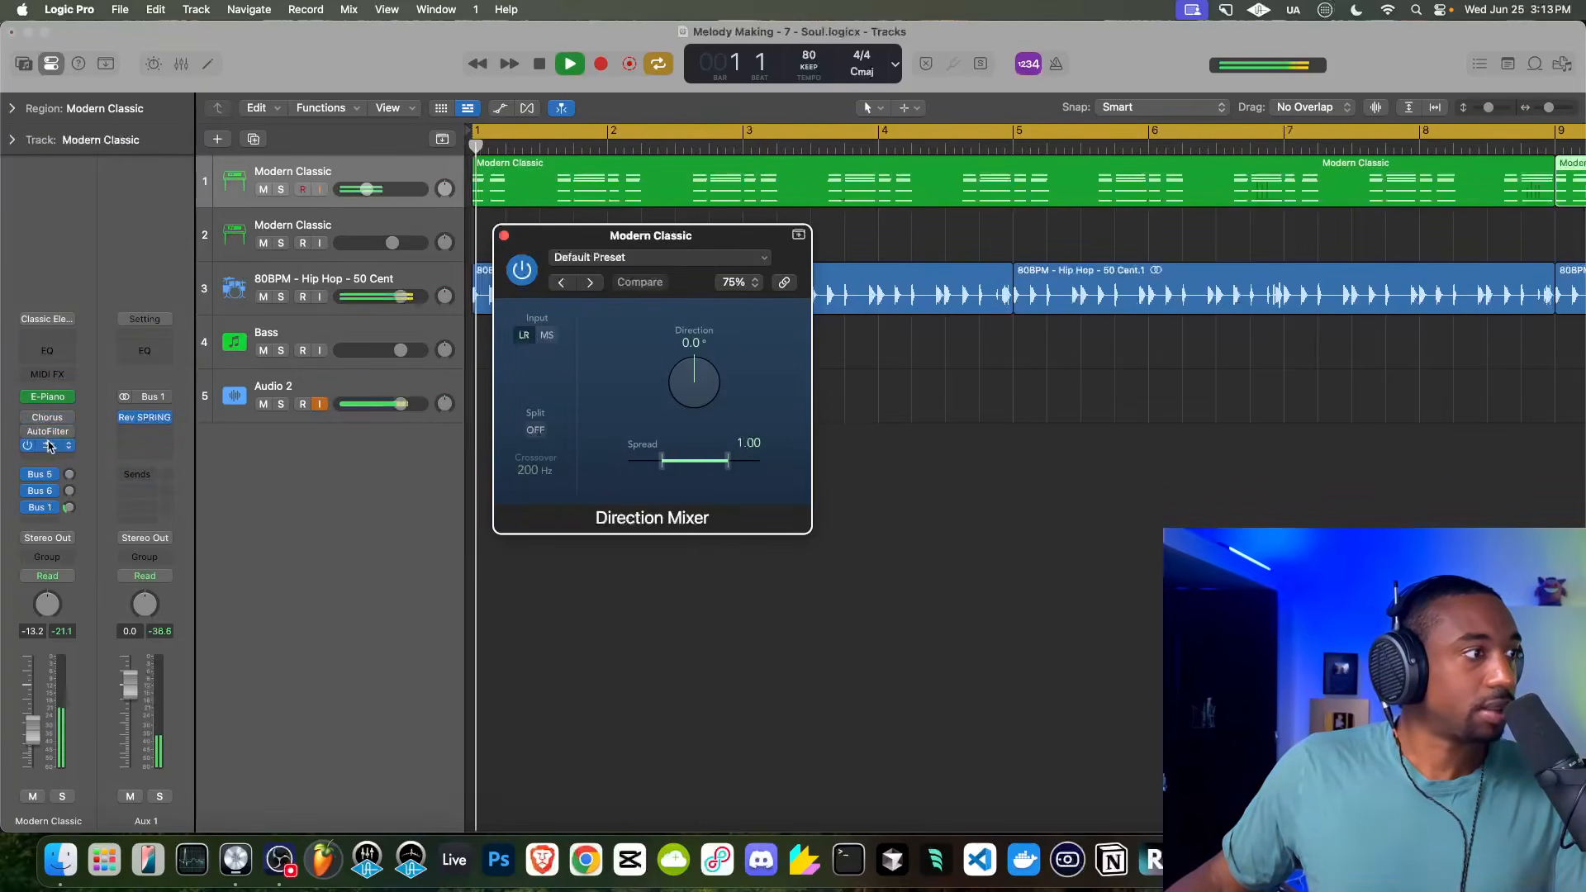
pyautogui.click(50, 447)
pyautogui.press('space')
pyautogui.click(48, 447)
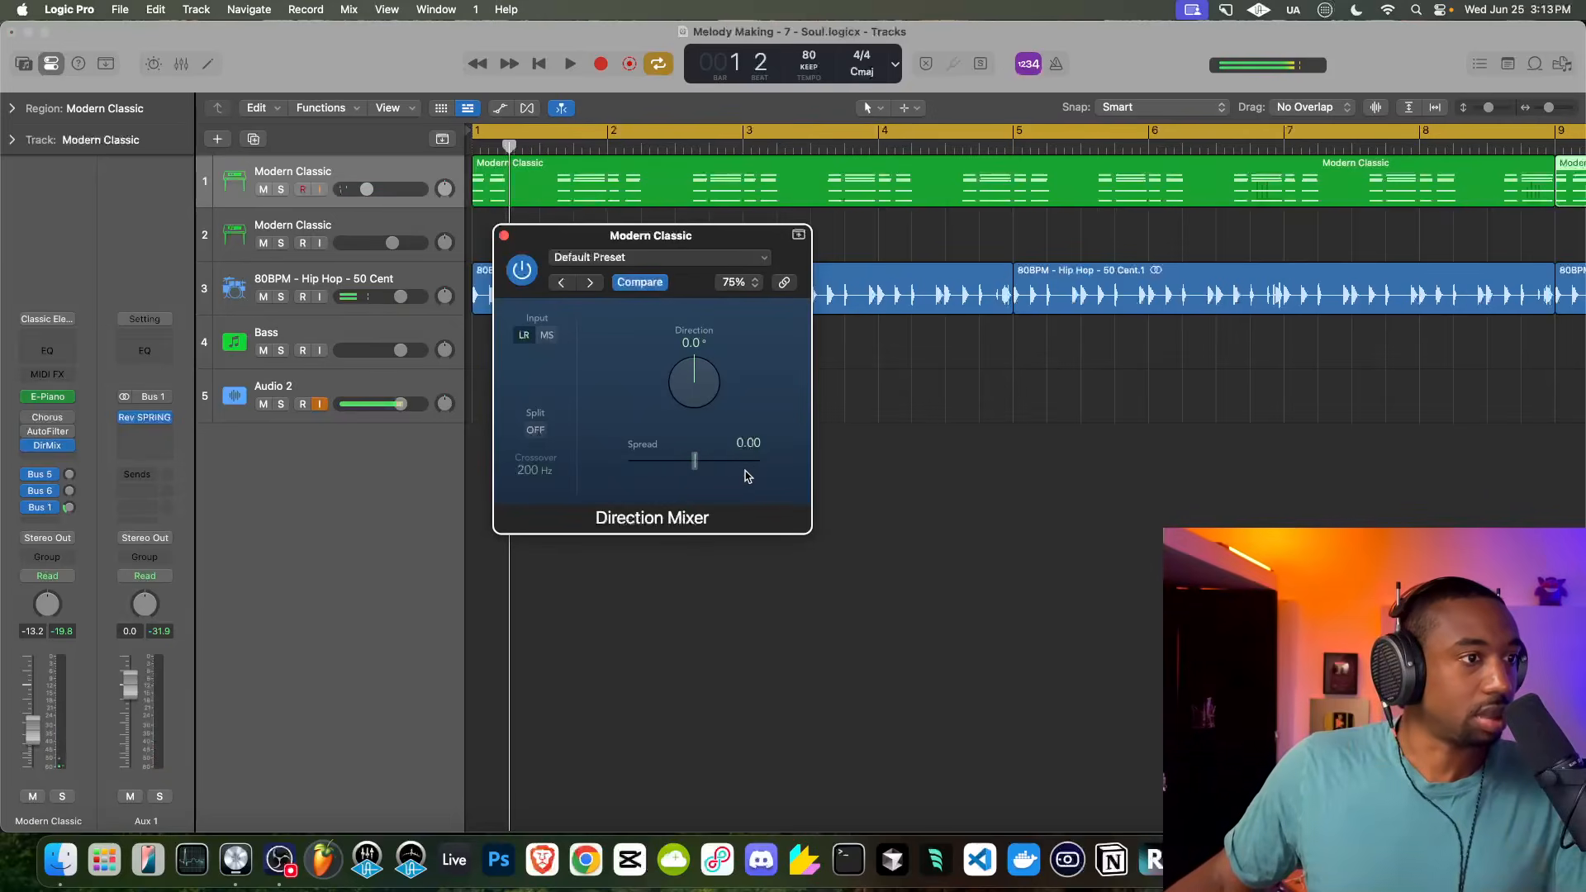
pyautogui.press('space')
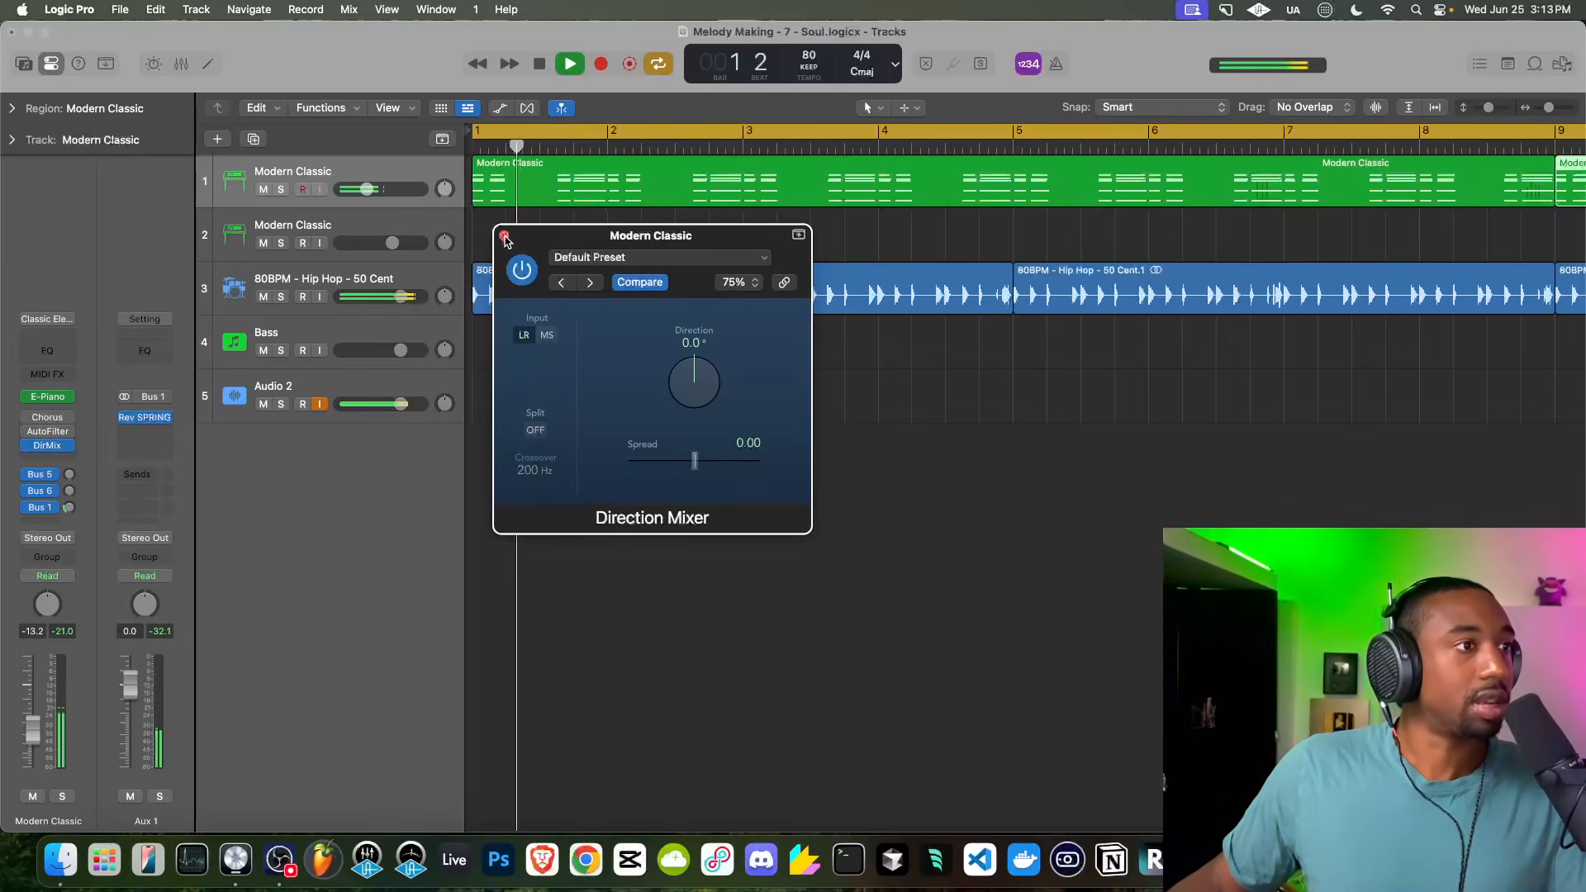
pyautogui.click(504, 237)
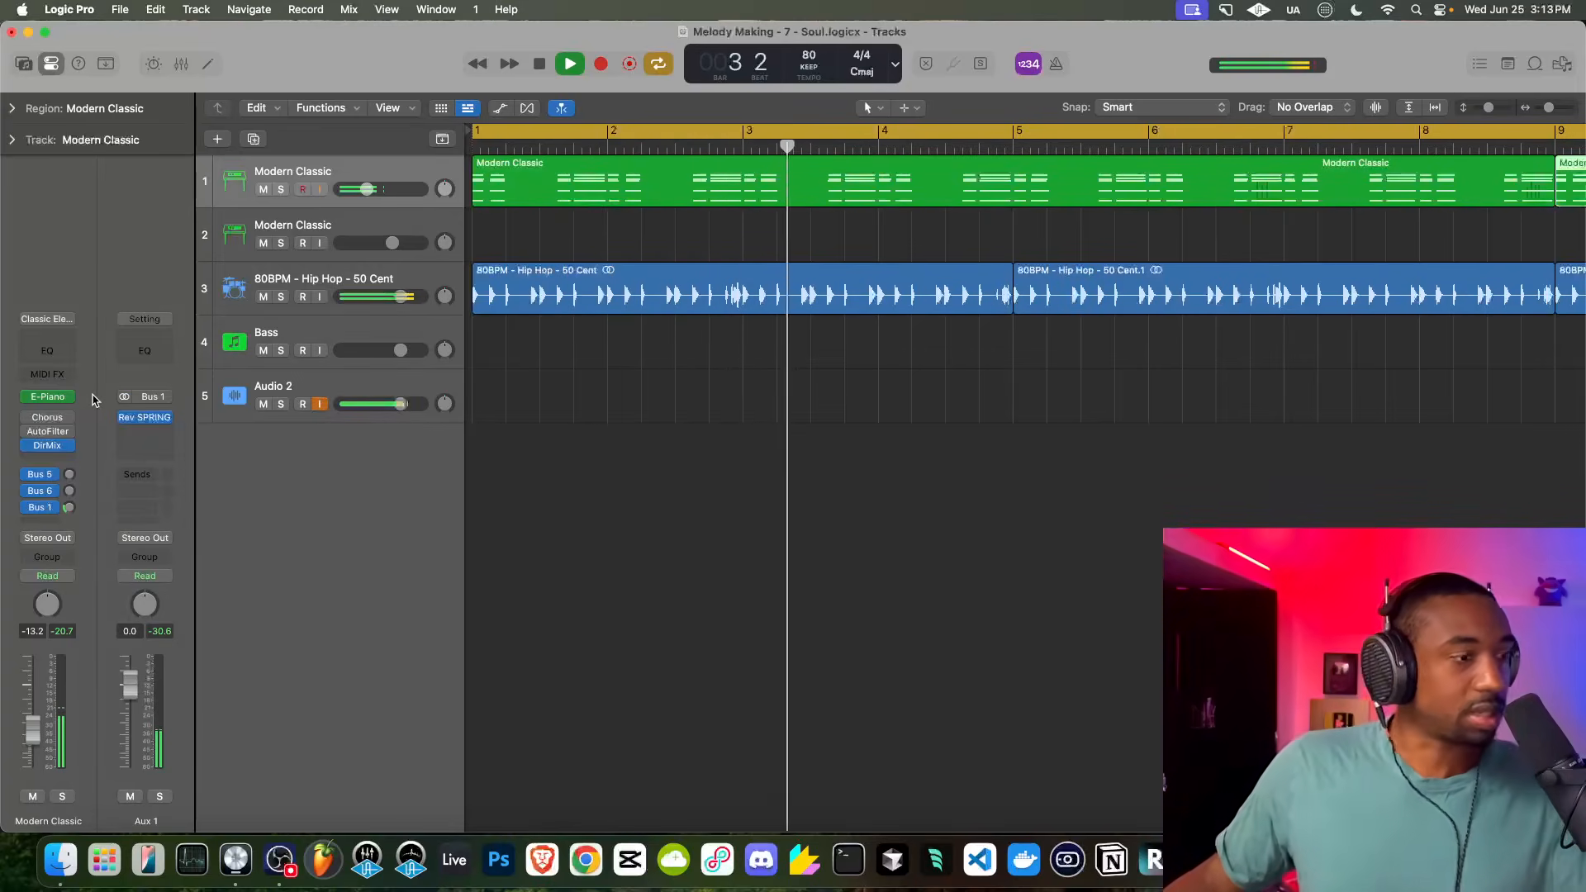
# Inspect the Bass track's Studio Bass instrument and its Compressor settings while the chords and drums play
pyautogui.click(376, 324)
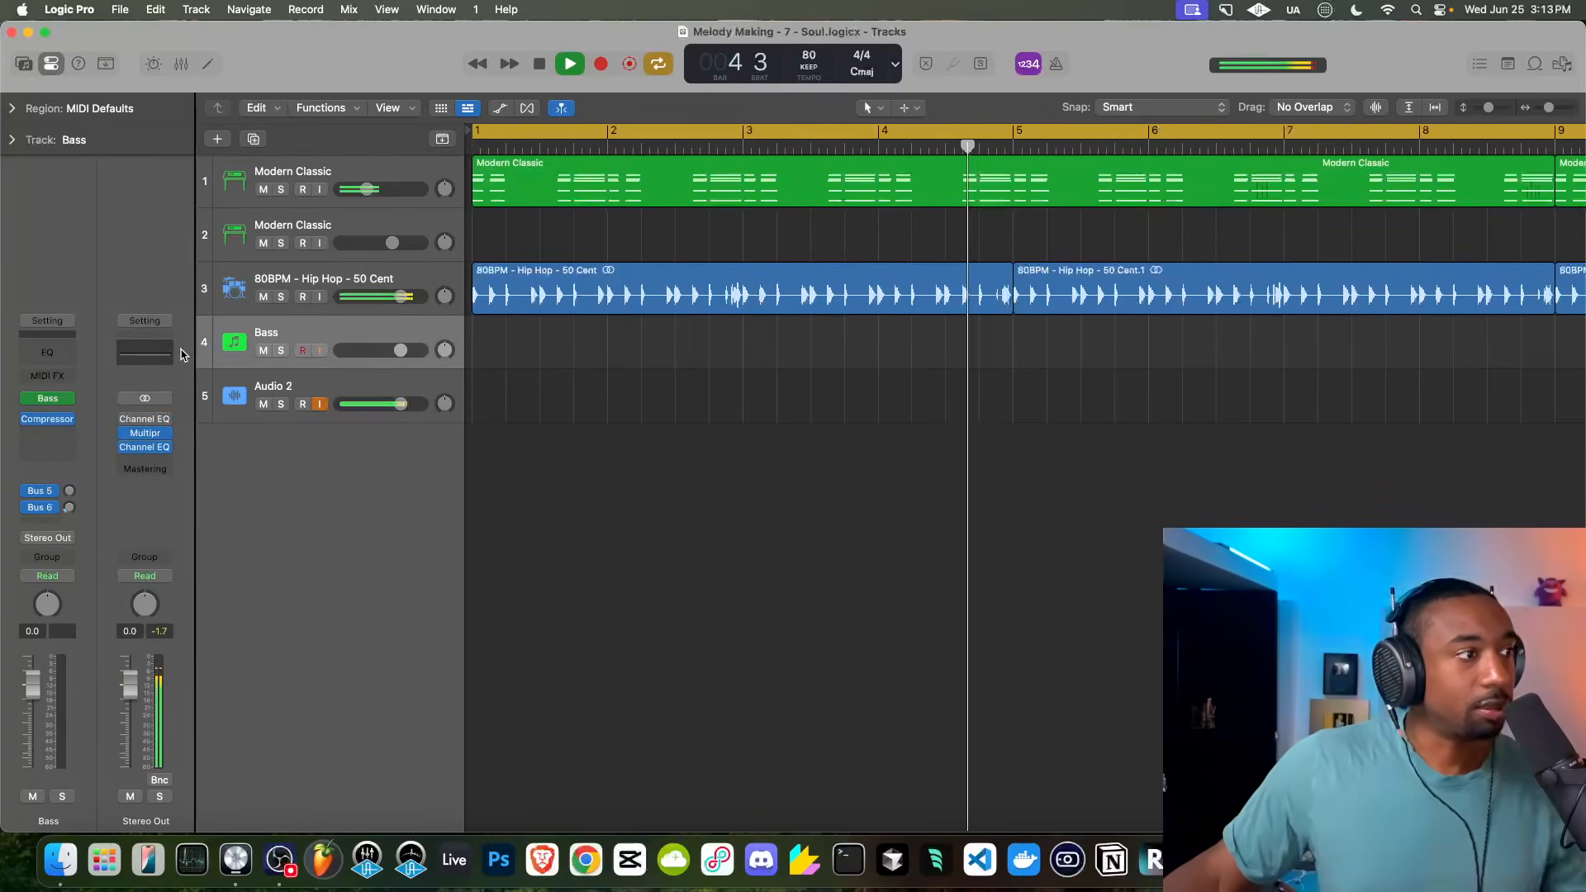
pyautogui.click(48, 398)
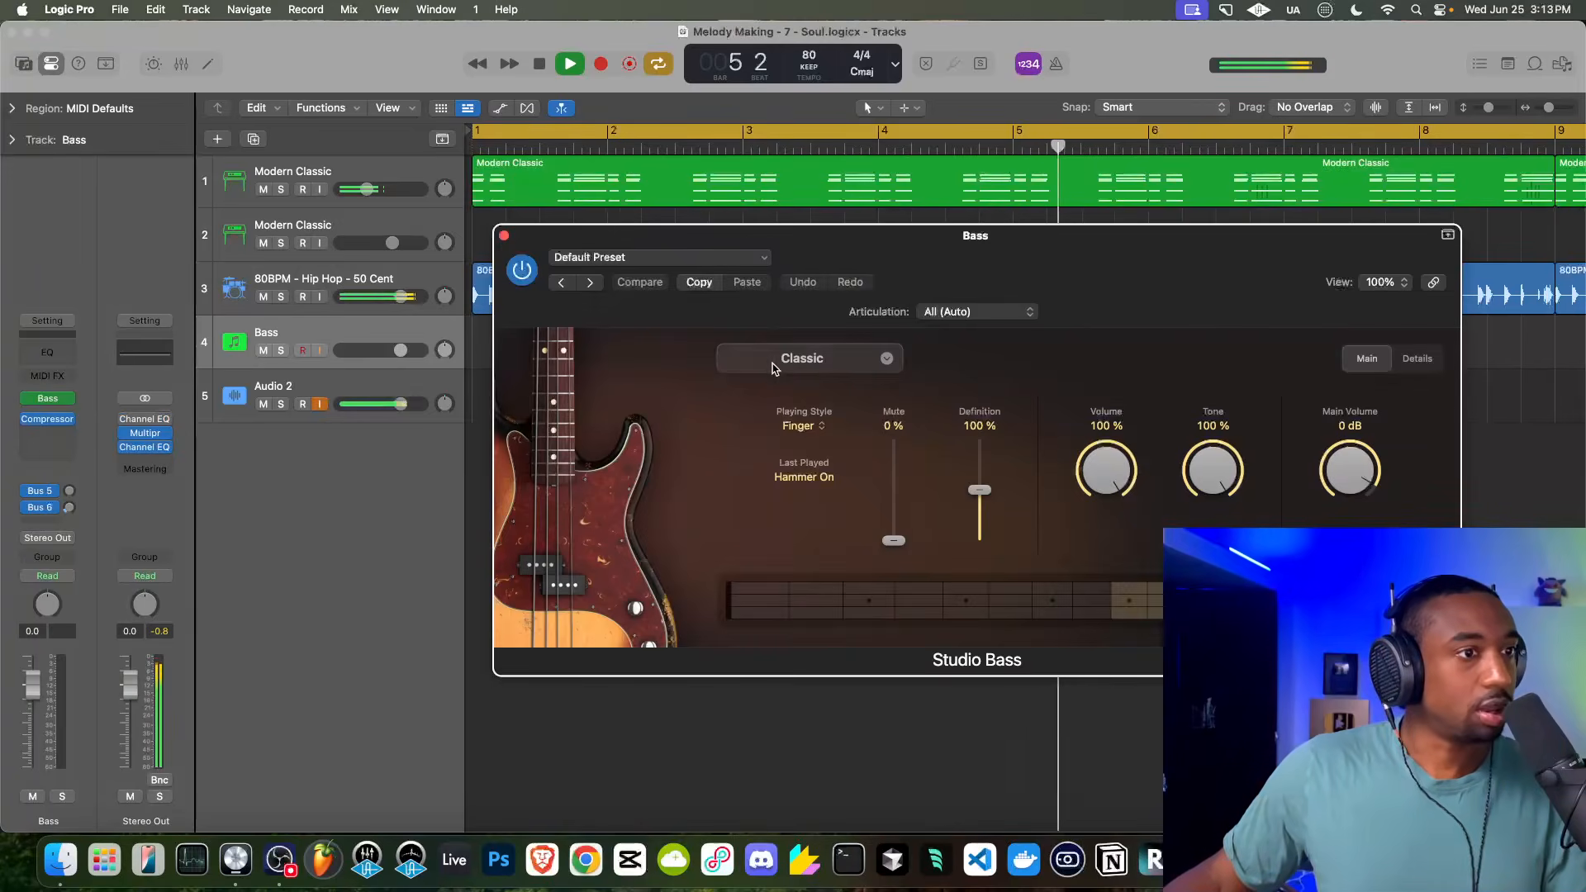
pyautogui.click(504, 235)
pyautogui.click(48, 420)
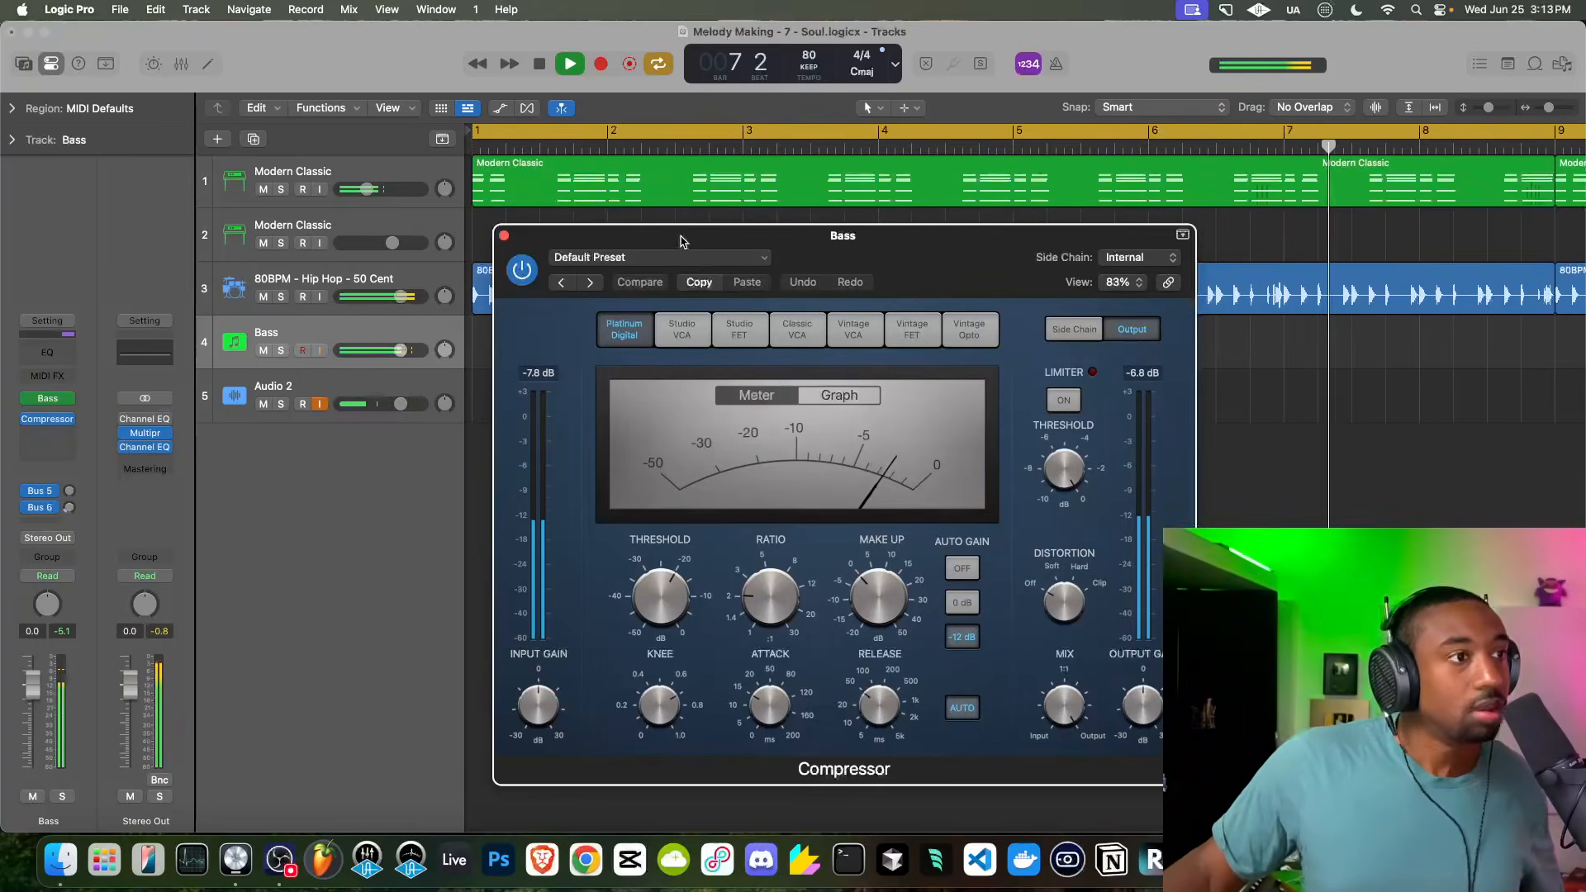
pyautogui.click(504, 237)
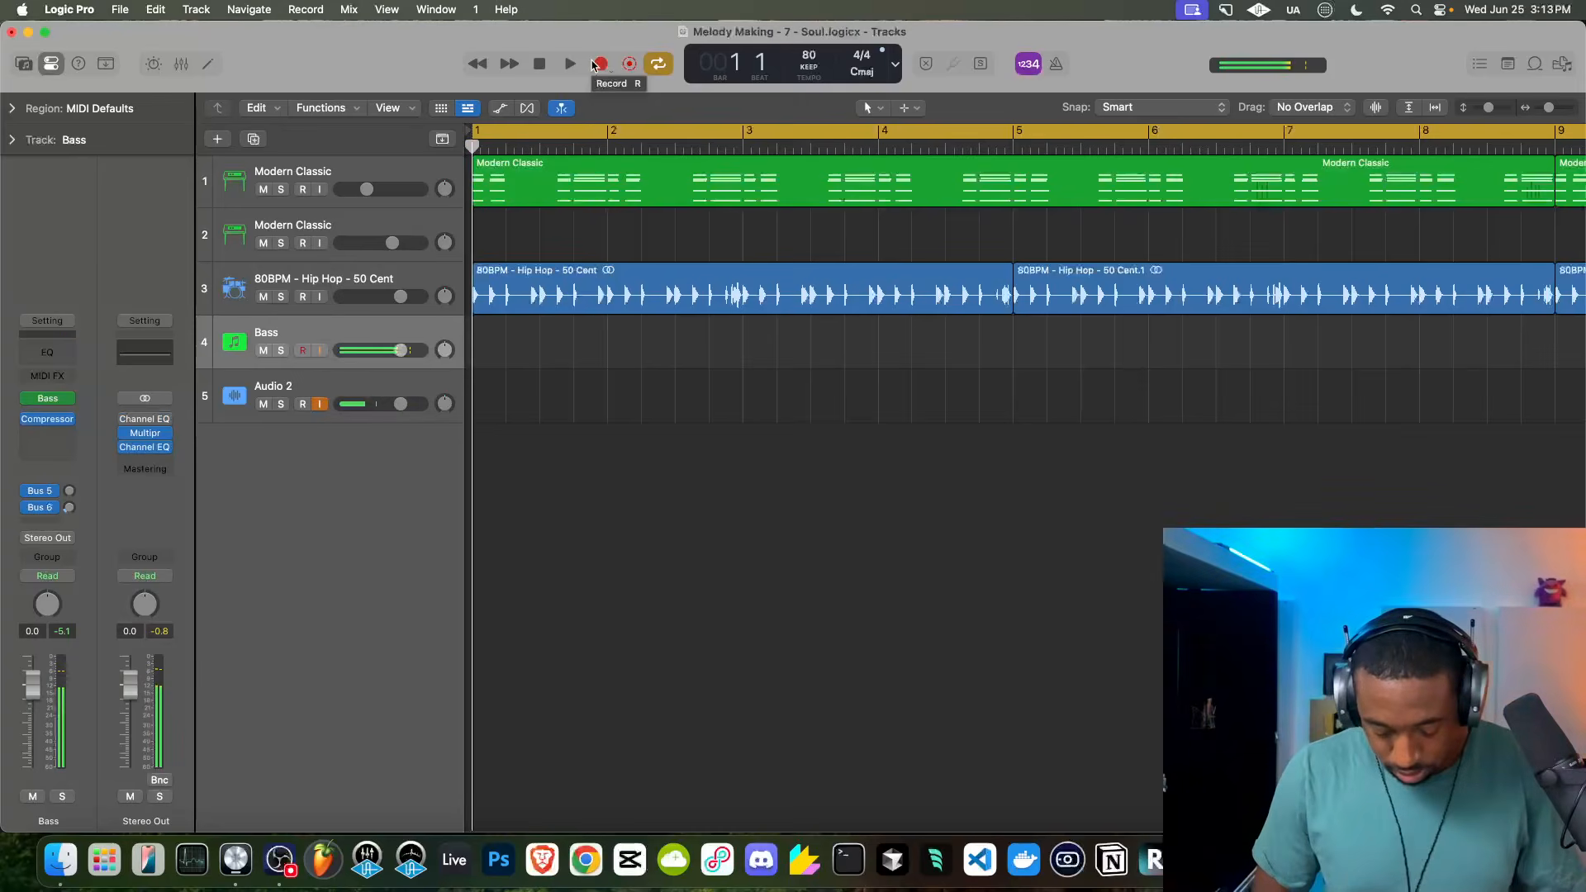
# Record a bass line on the Bass track from bar 1 past bar 8 and play back its opening
pyautogui.click(597, 65)
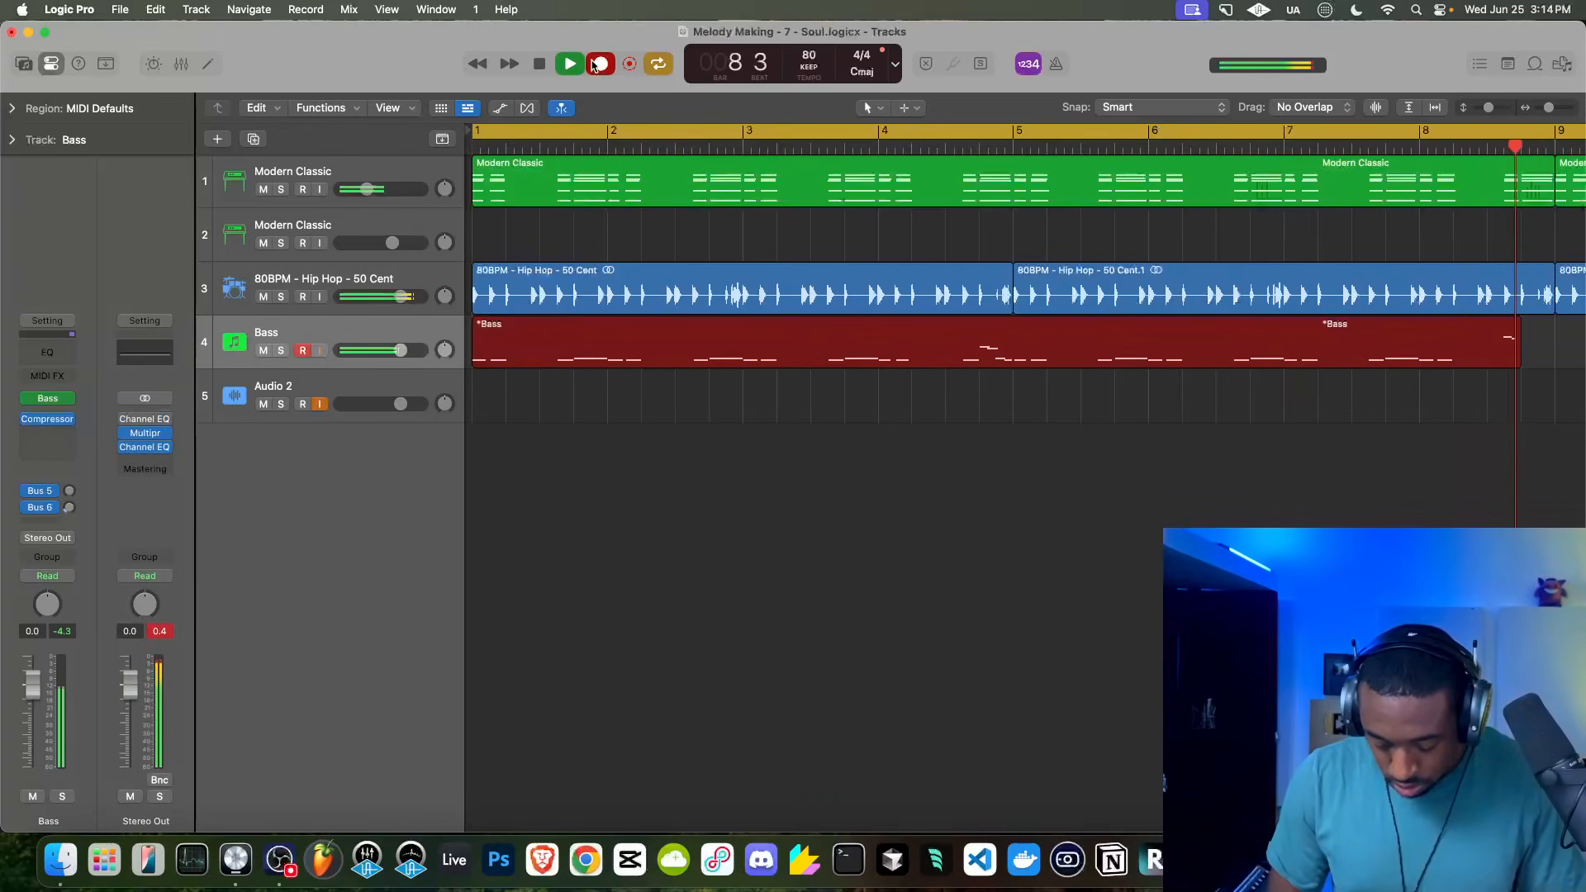
pyautogui.press('space')
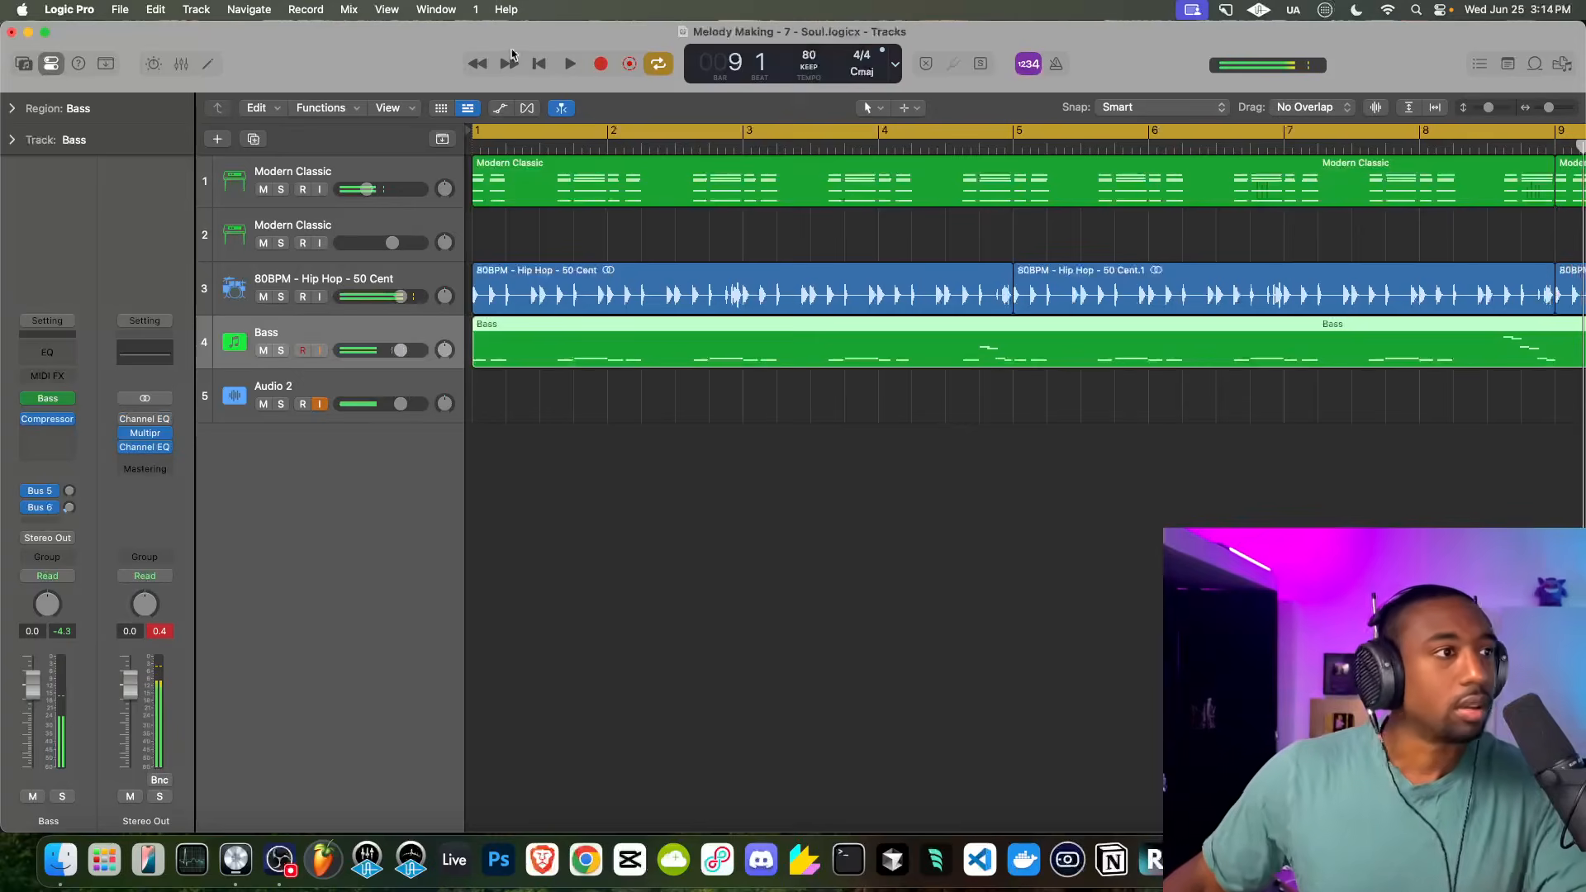
pyautogui.click(538, 66)
pyautogui.press('space')
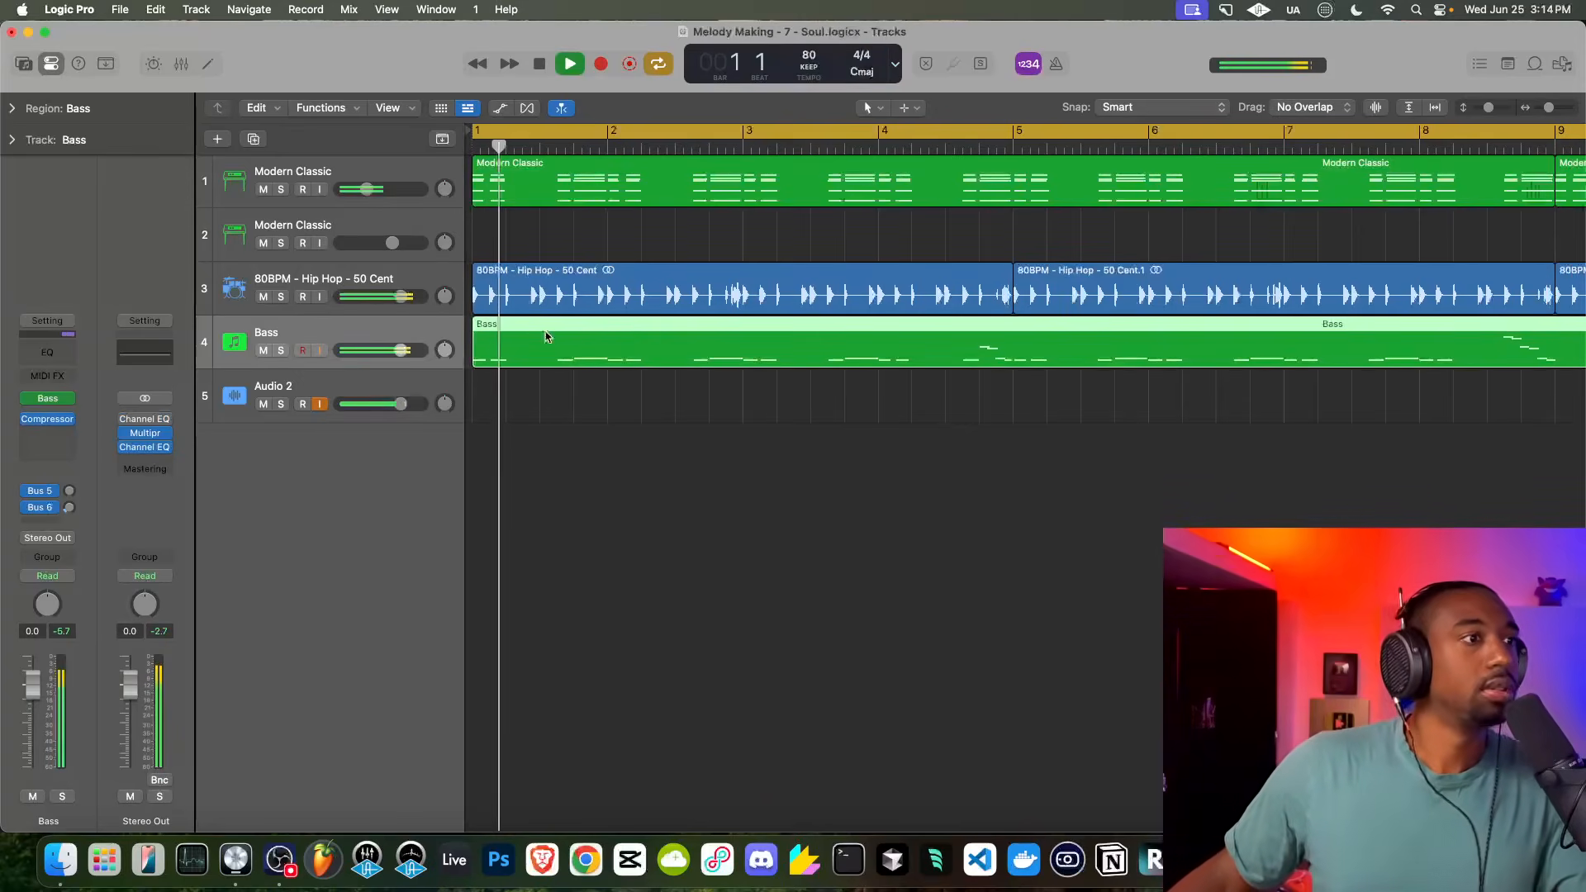
pyautogui.press('space')
# Compare the recorded Bass notes with the lowest notes of the first track's electric piano chords at bar 1
pyautogui.doubleClick(503, 353)
pyautogui.scroll(5, 482, 640)
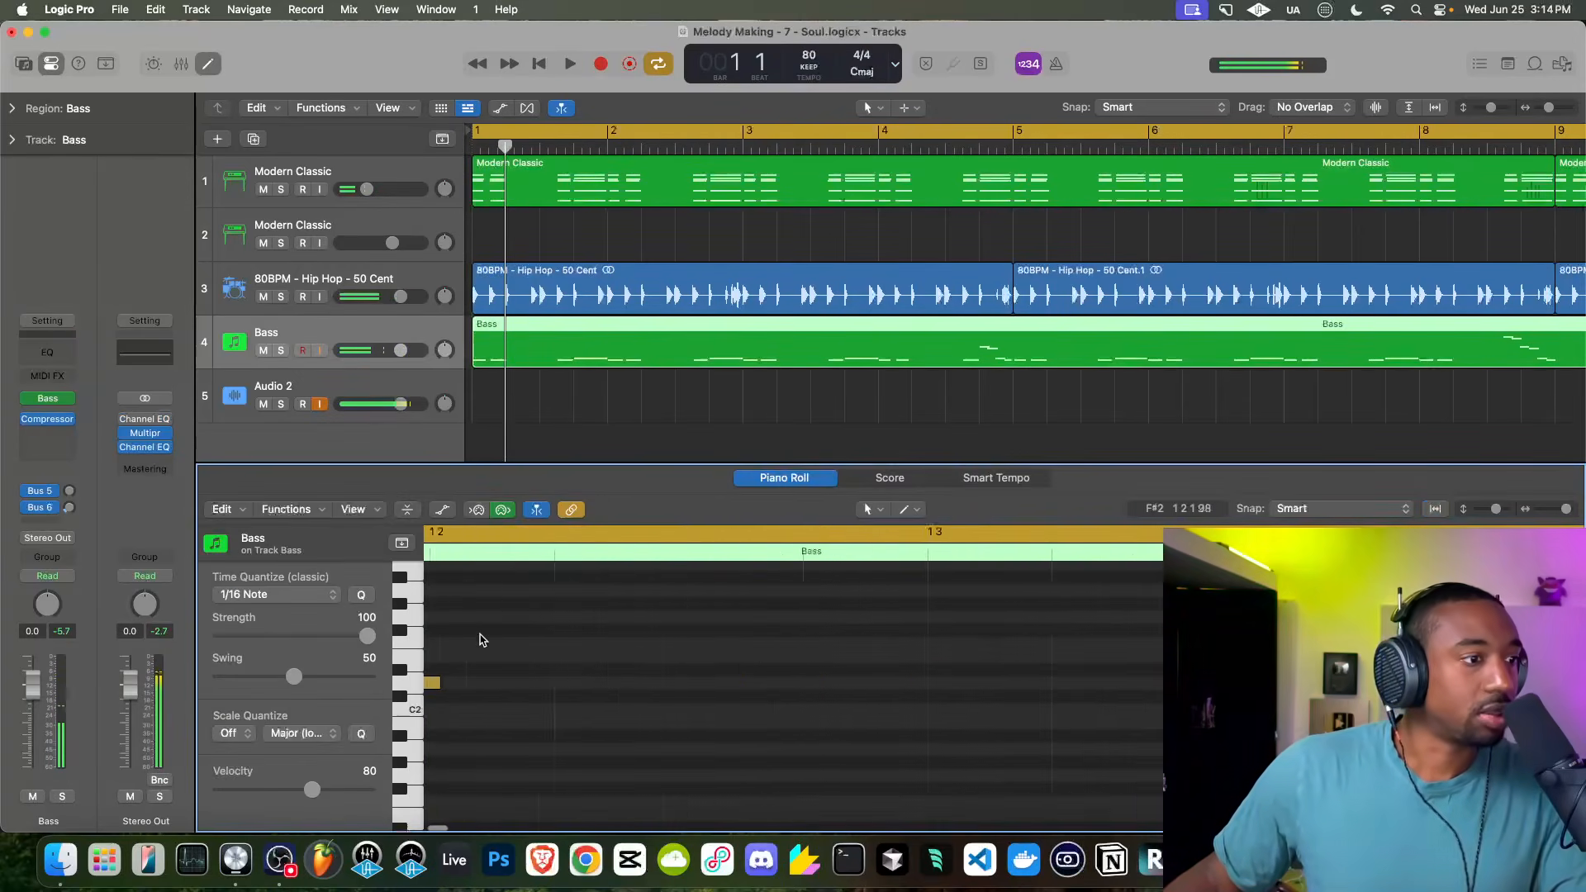
pyautogui.hscroll(-3, 482, 641)
pyautogui.hscroll(-5, 589, 642)
pyautogui.scroll(-3, 512, 659)
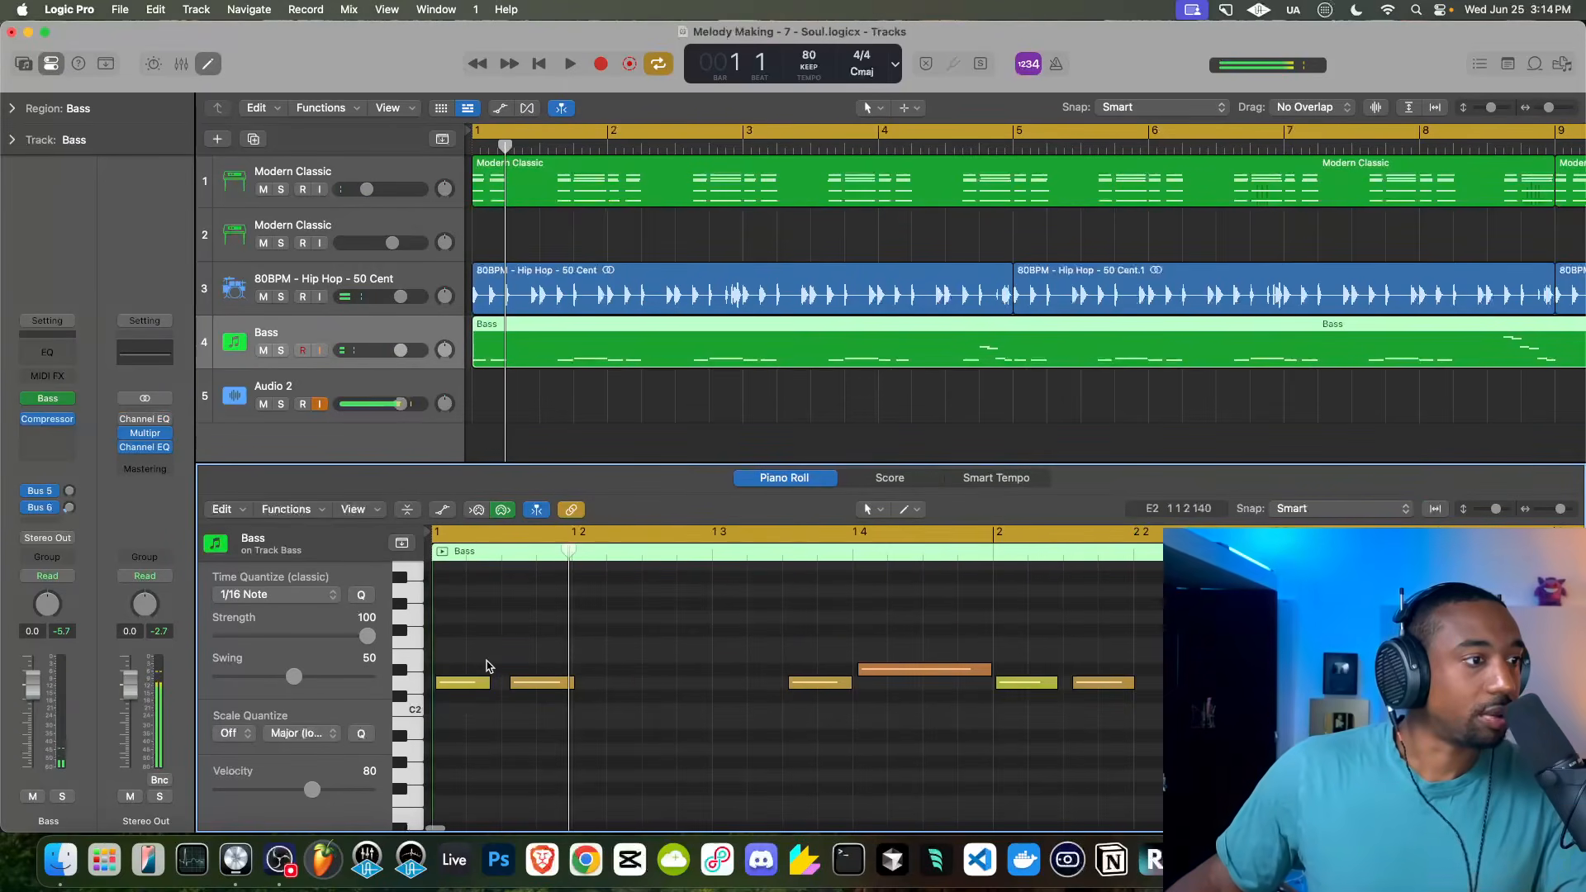
pyautogui.click(483, 205)
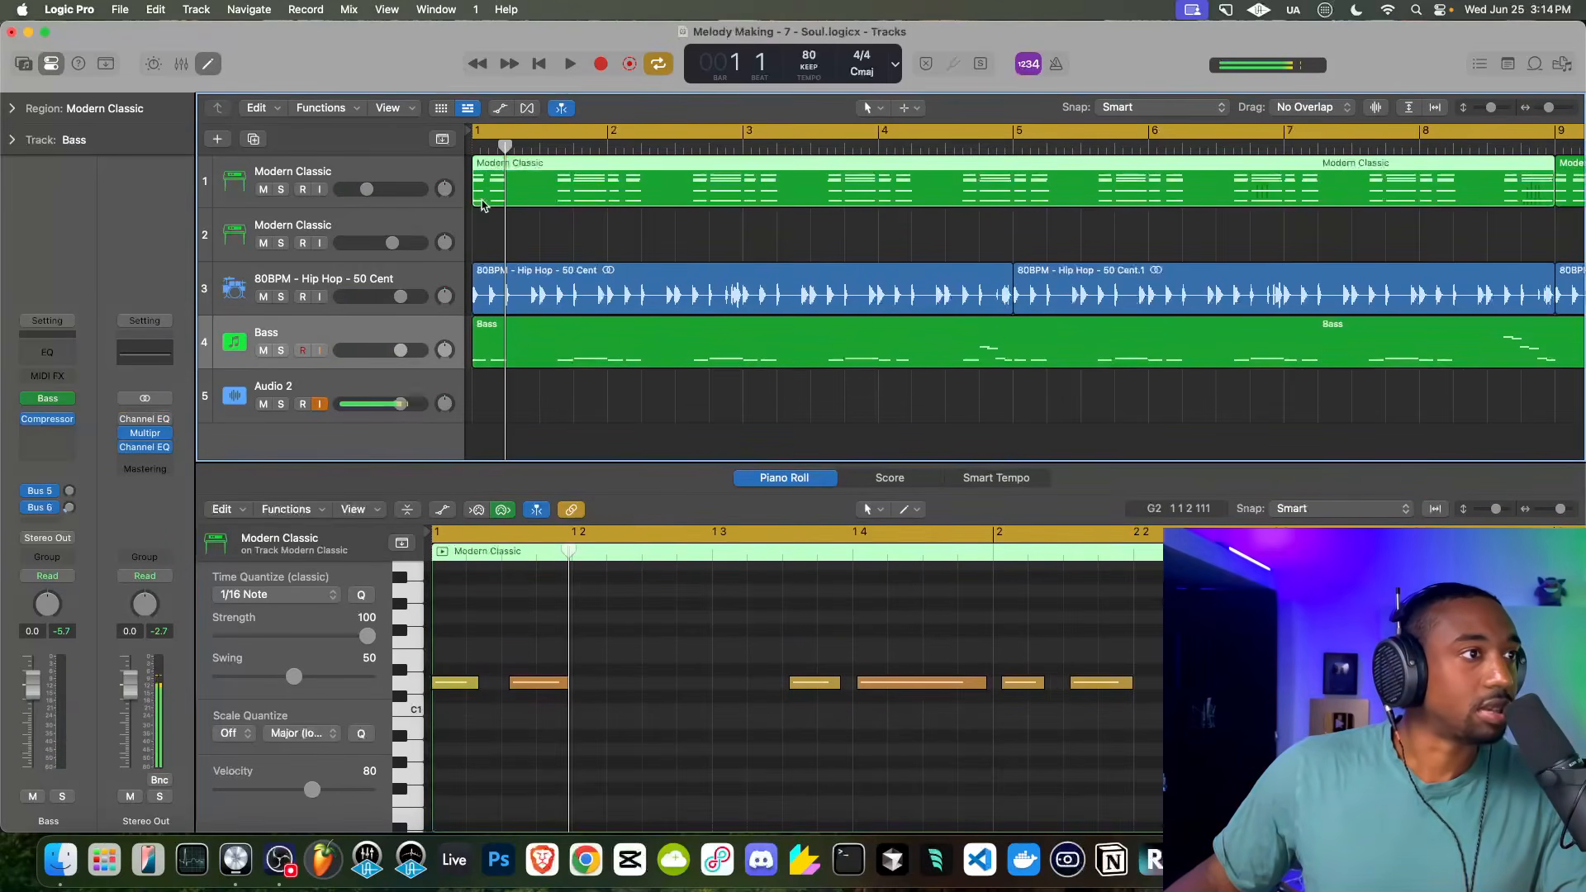
pyautogui.scroll(10, 443, 708)
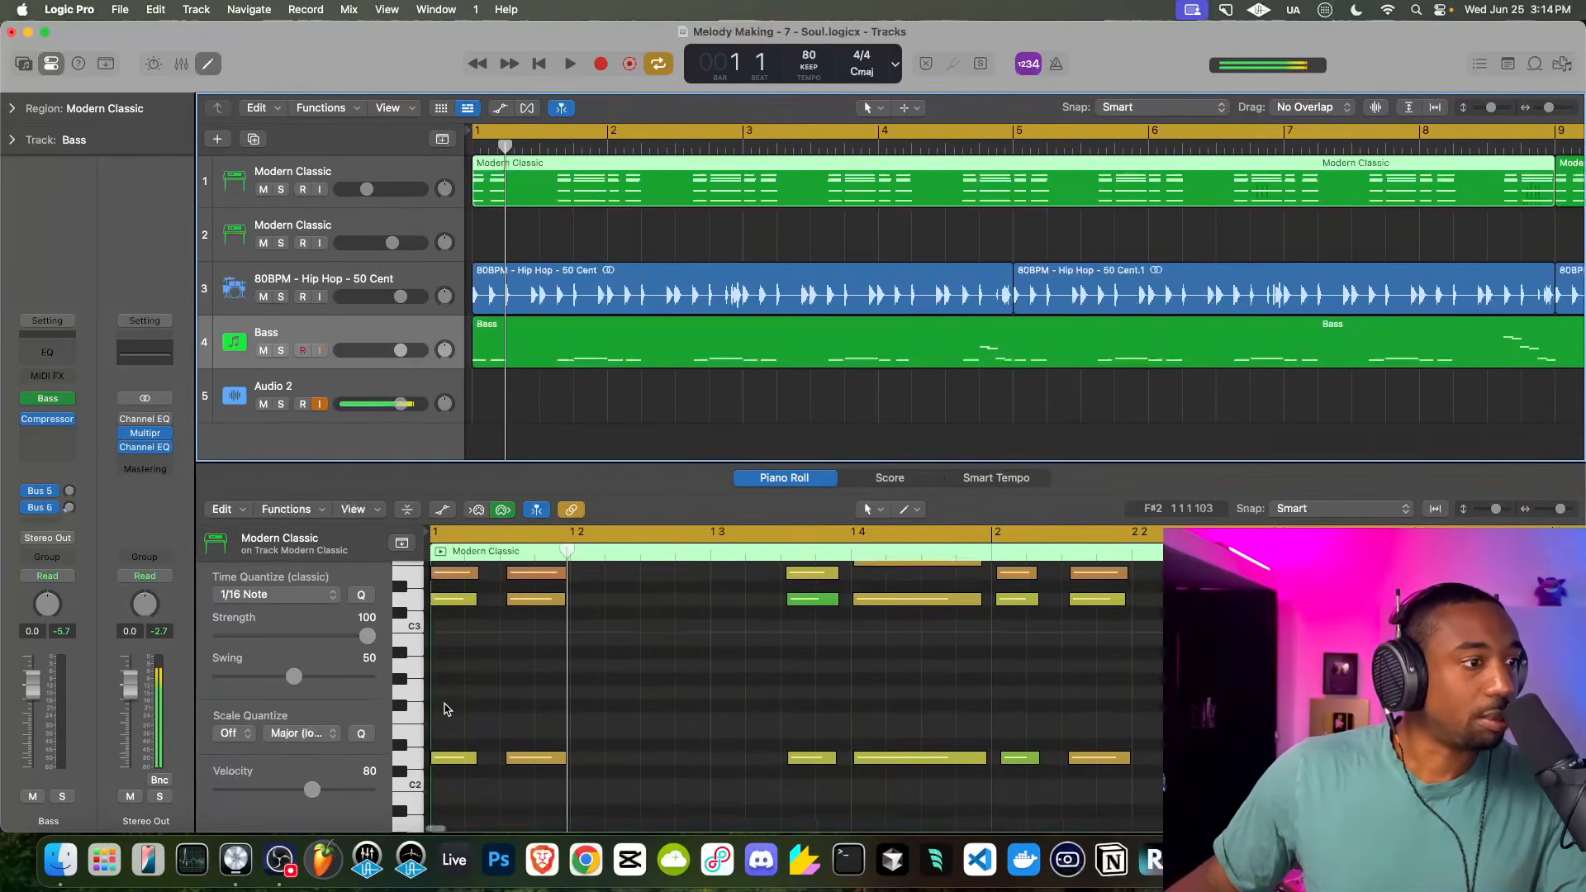
pyautogui.scroll(5, 446, 708)
pyautogui.moveTo(444, 671); pyautogui.dragTo(447, 845)
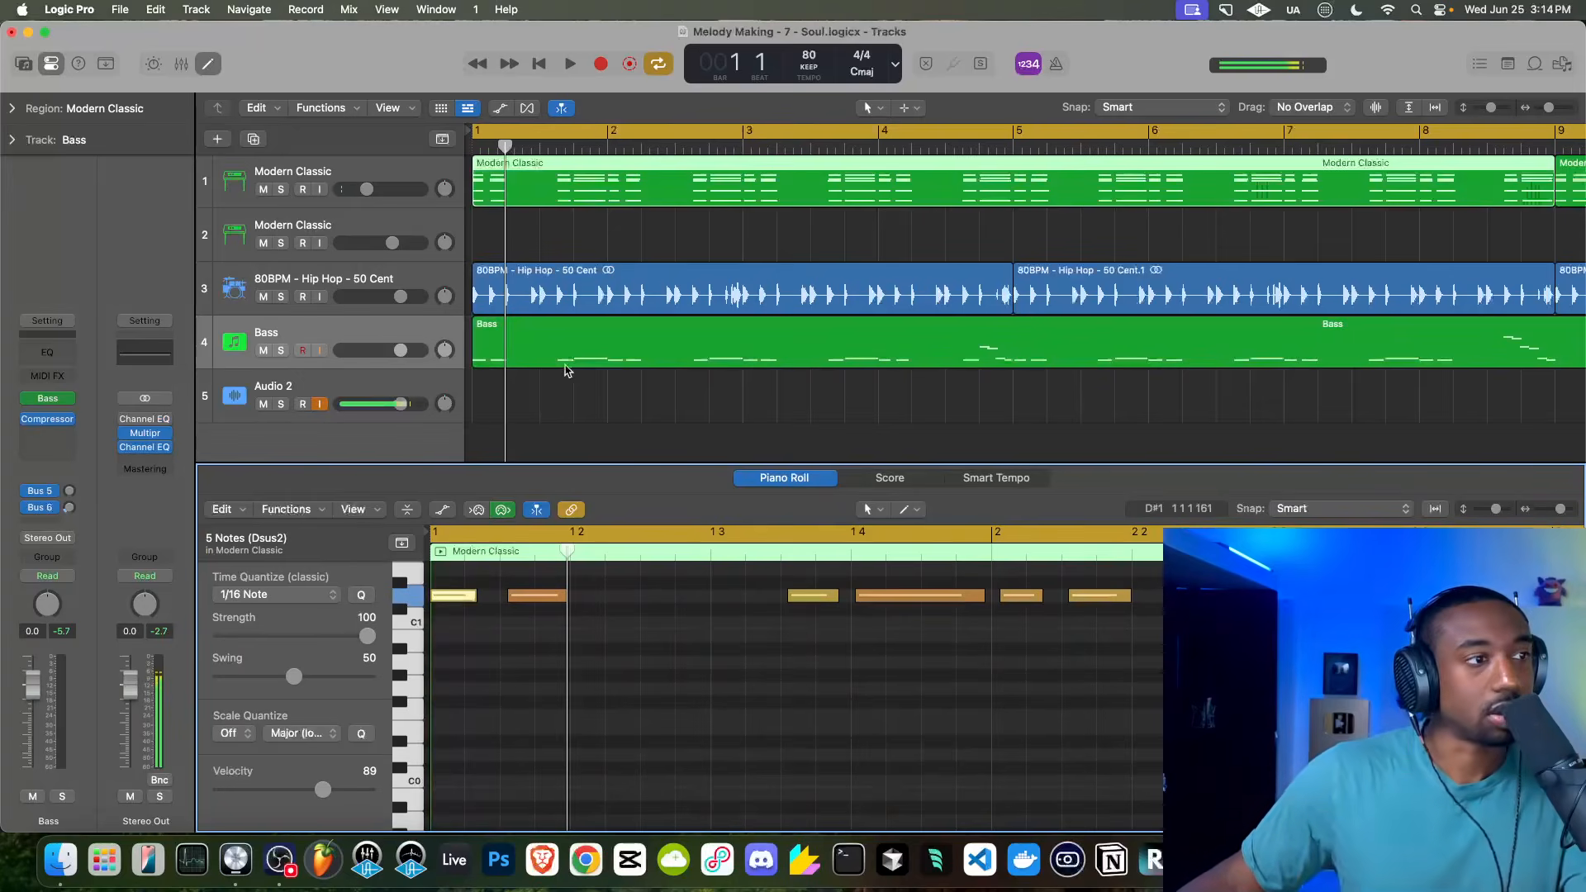
pyautogui.click(545, 386)
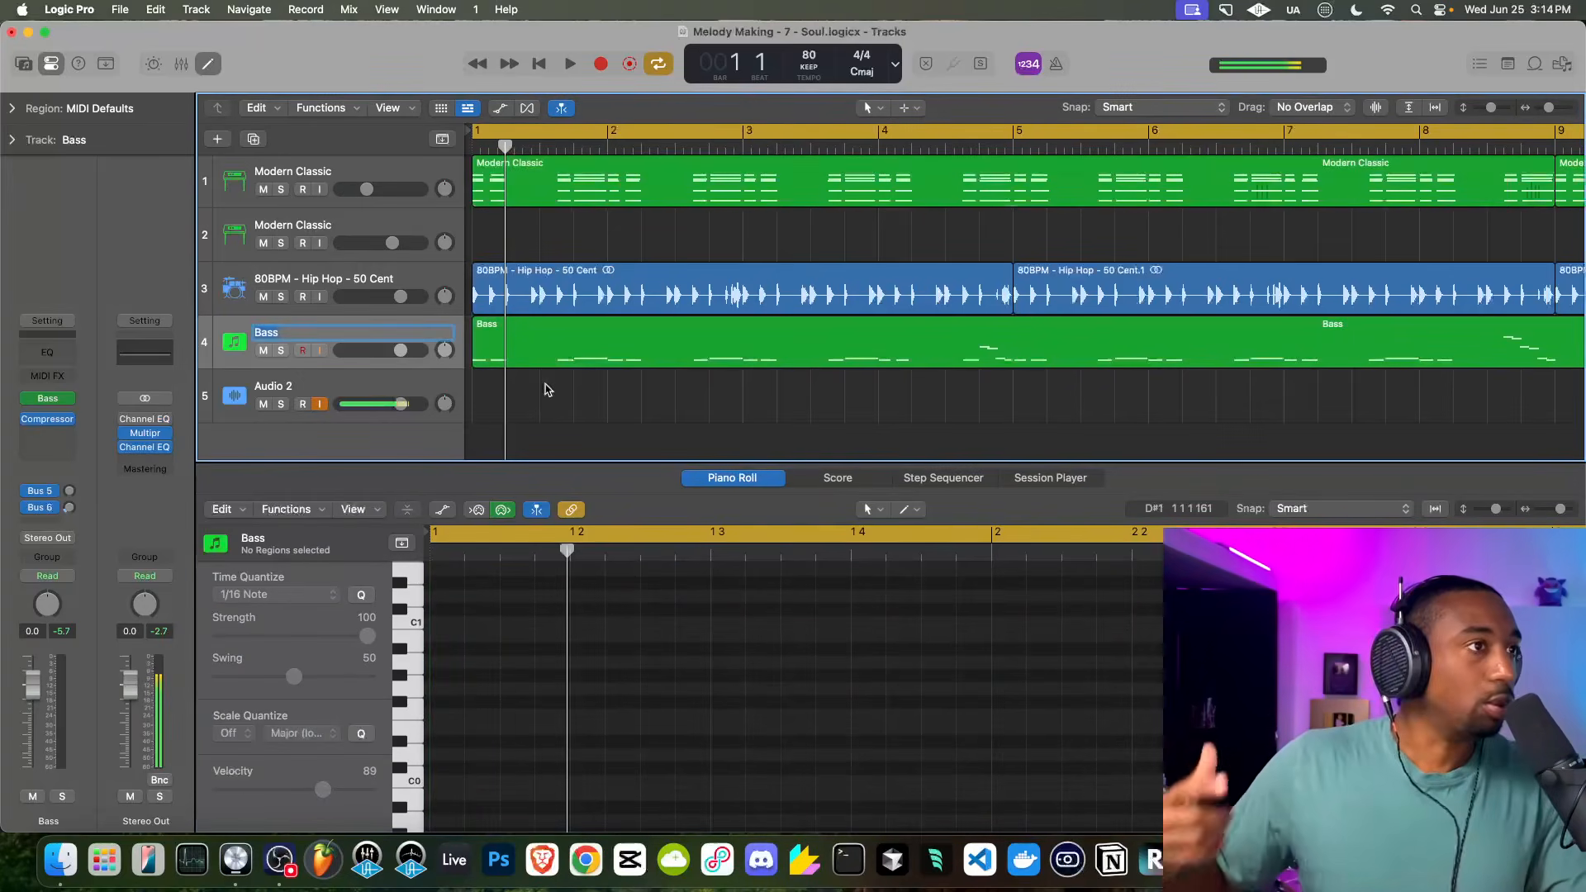
# Audition the bass with the chords and drums from bar 1, and insert a Channel EQ after the Bass track's Compressor
pyautogui.click(538, 66)
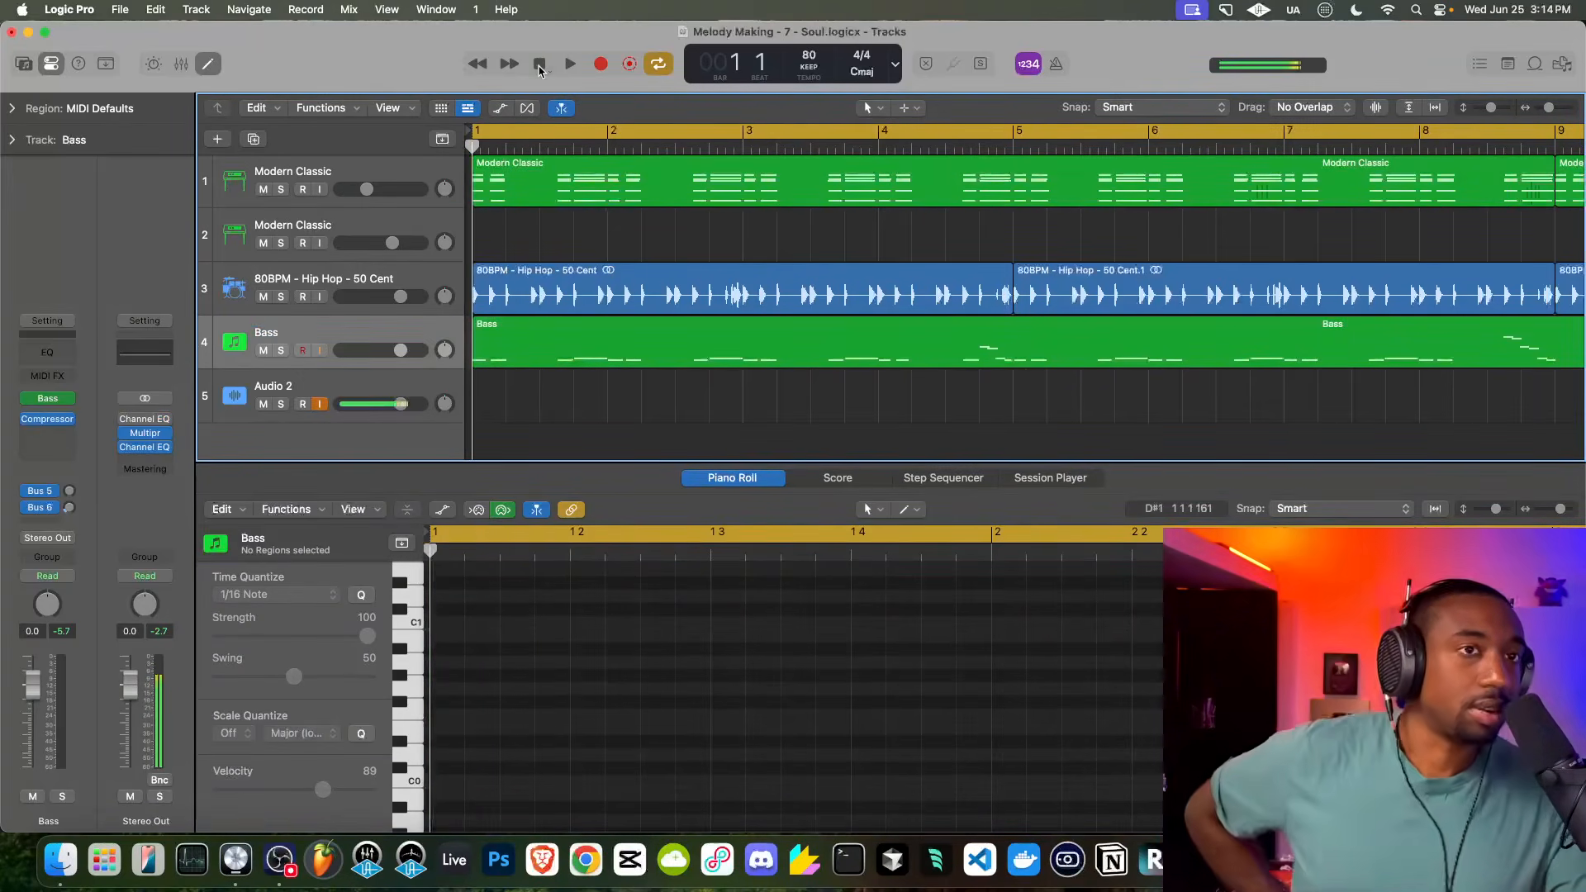
pyautogui.press('space')
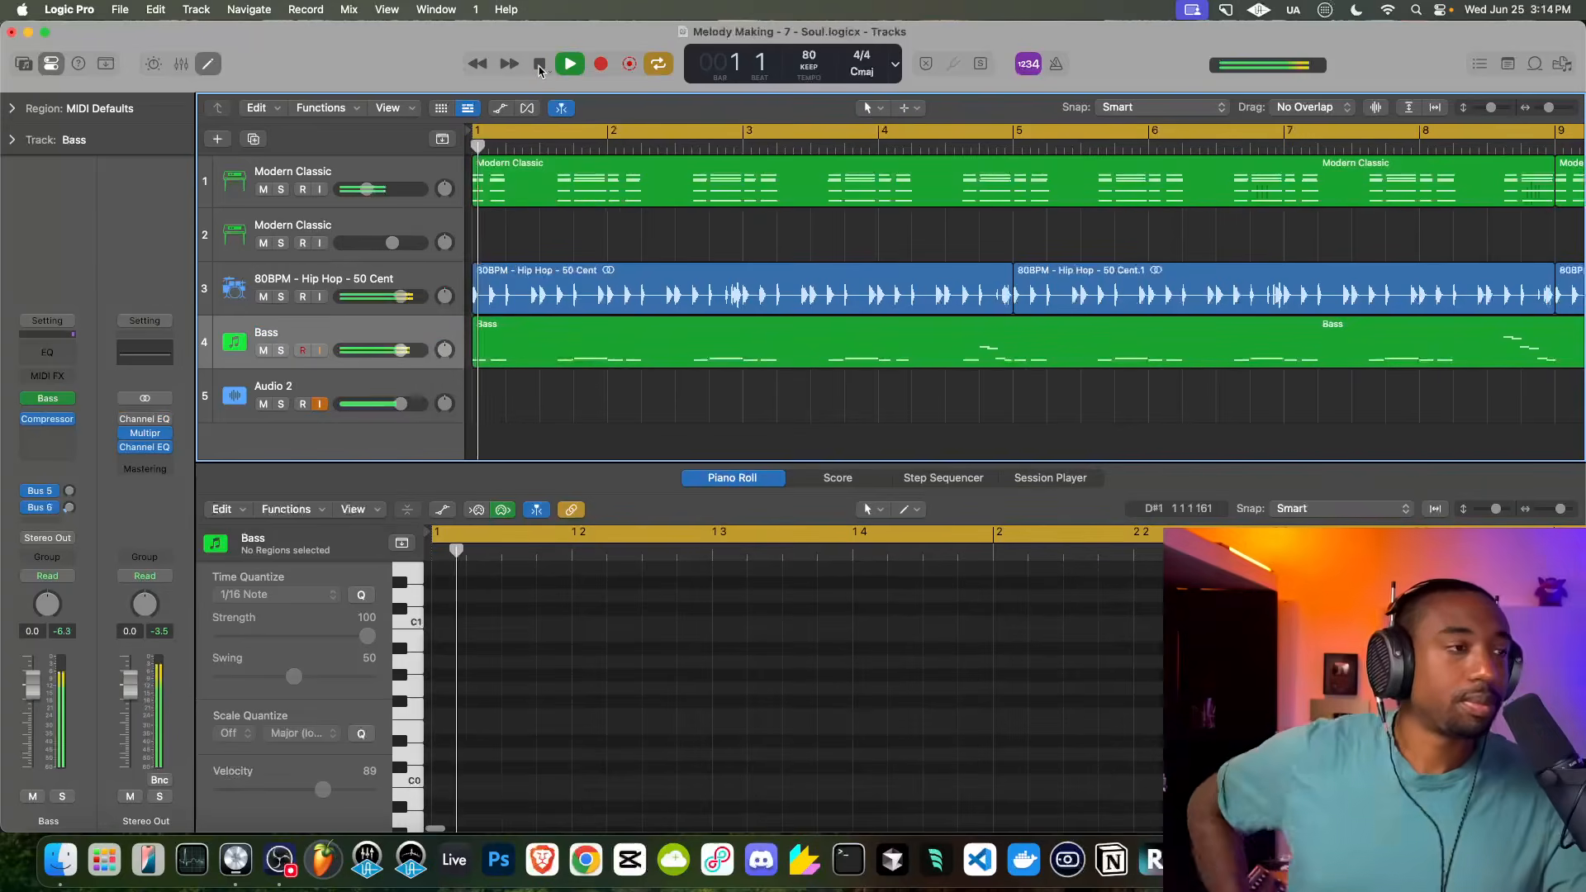
pyautogui.click(411, 324)
pyautogui.press('space')
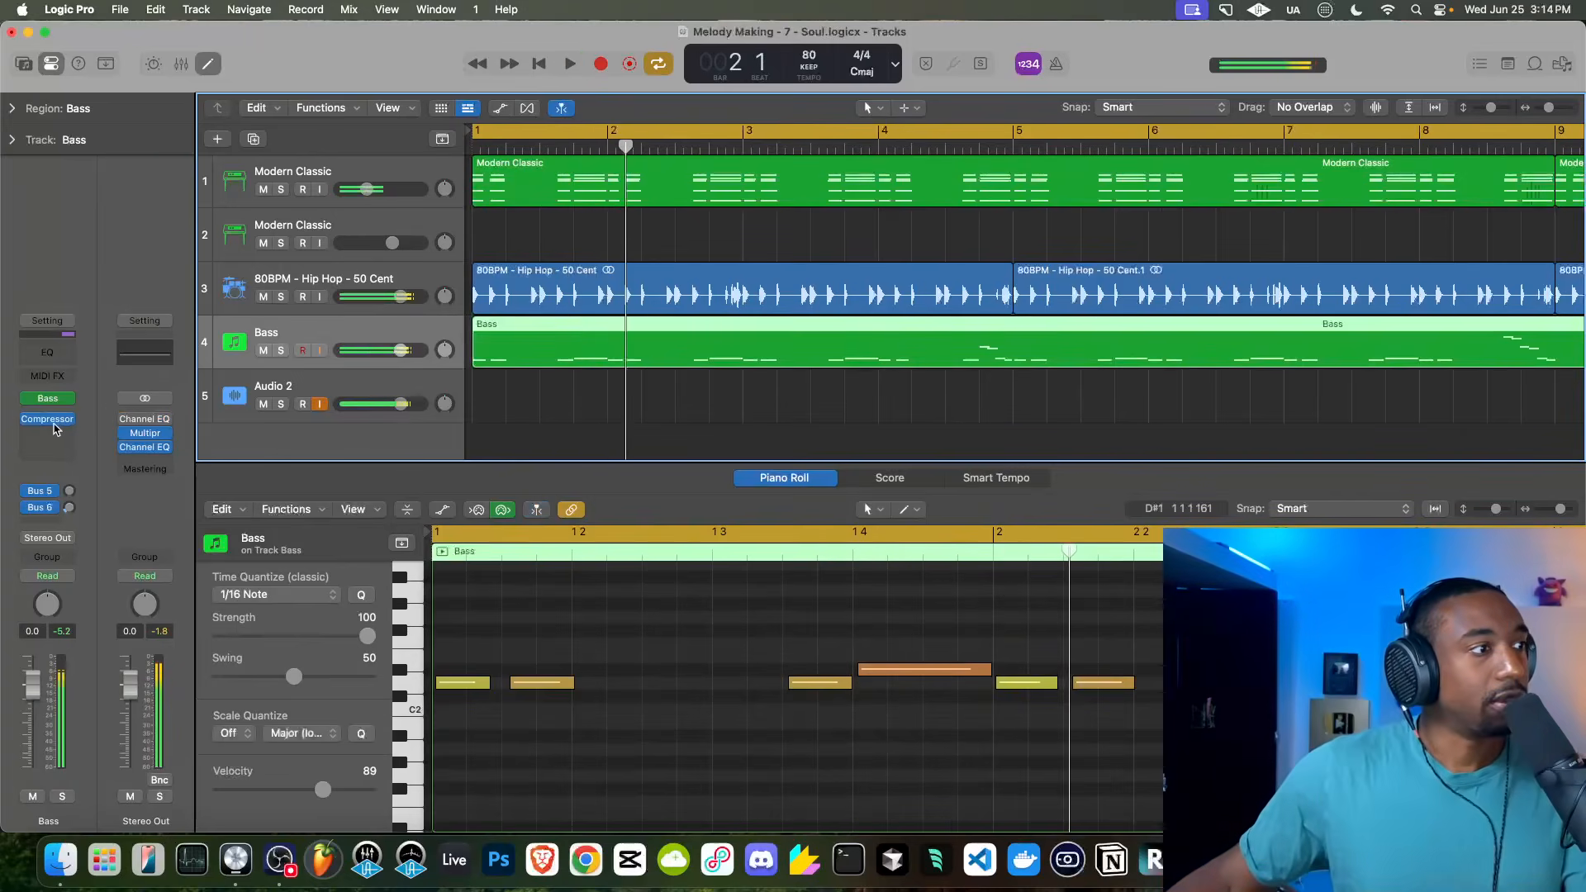
pyautogui.click(43, 436)
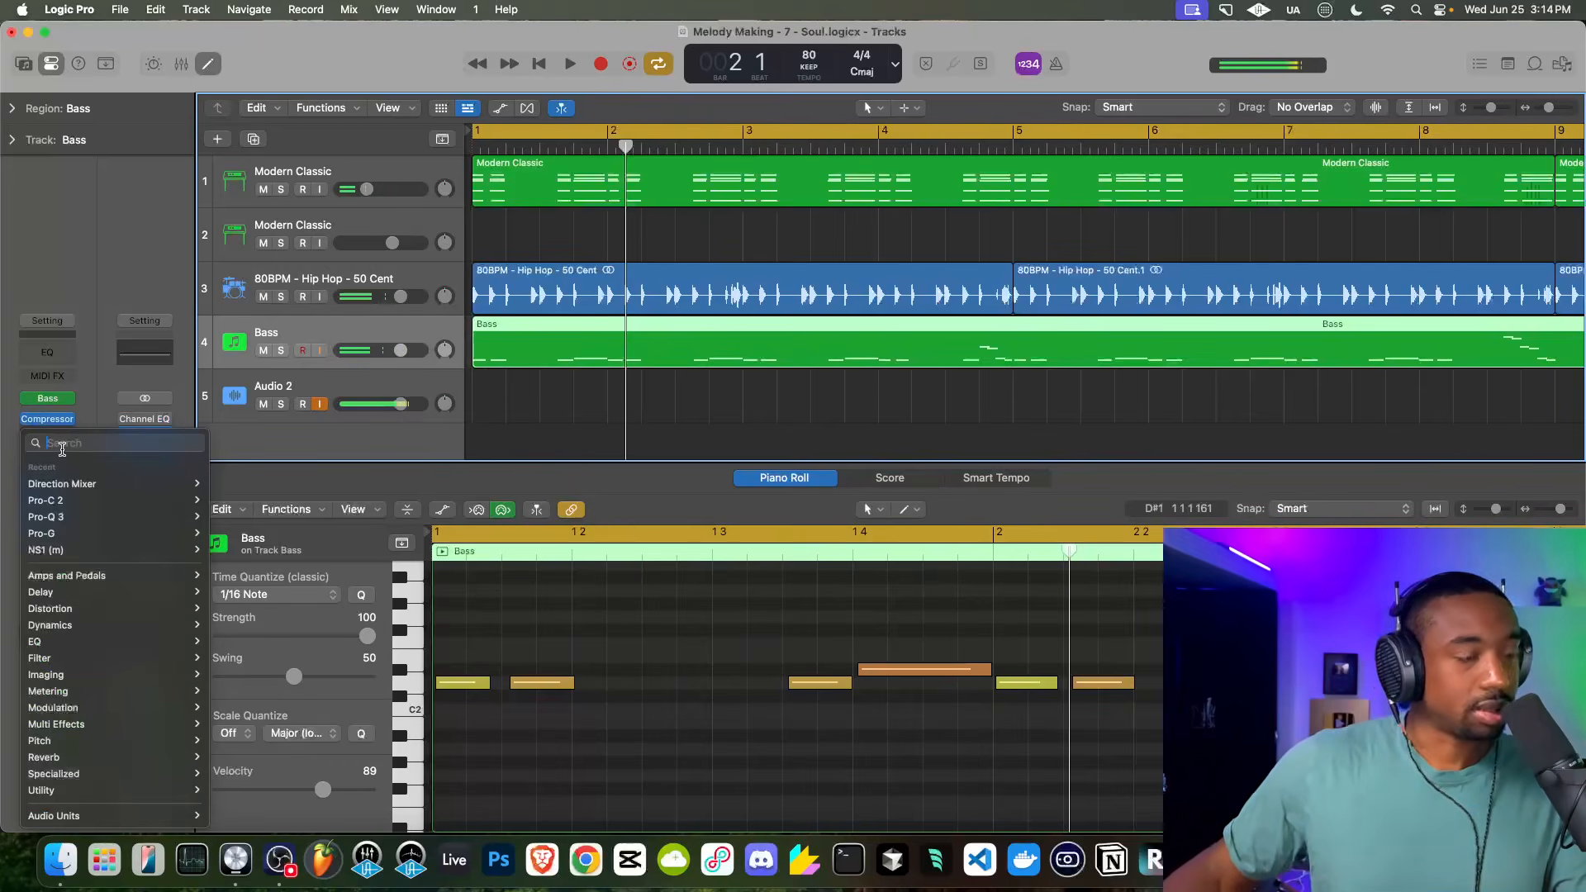
pyautogui.write('chan')
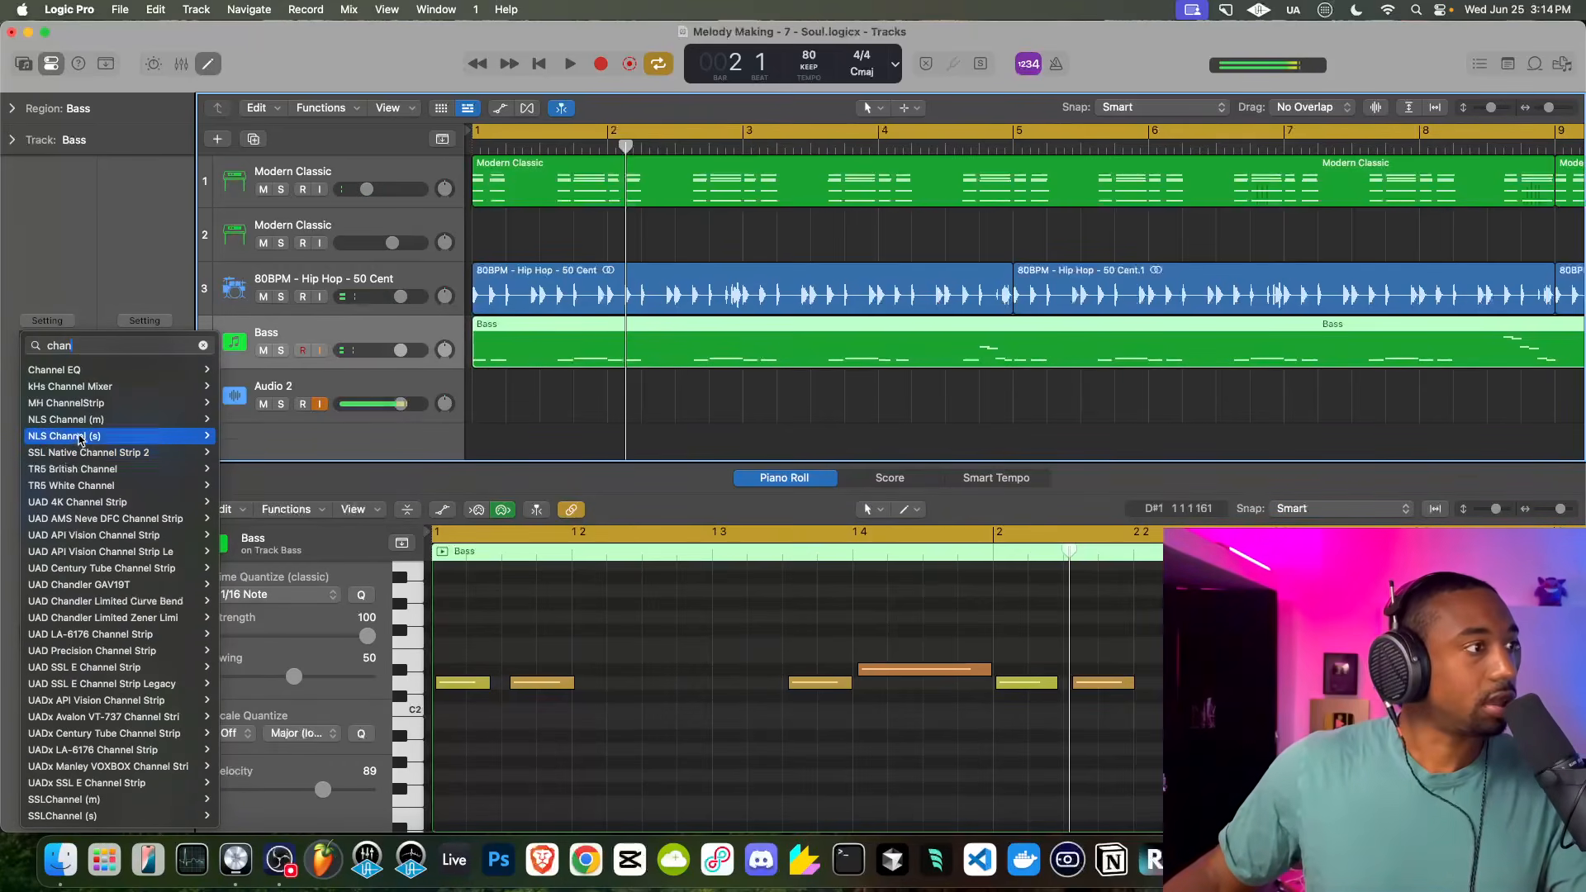
pyautogui.click(264, 369)
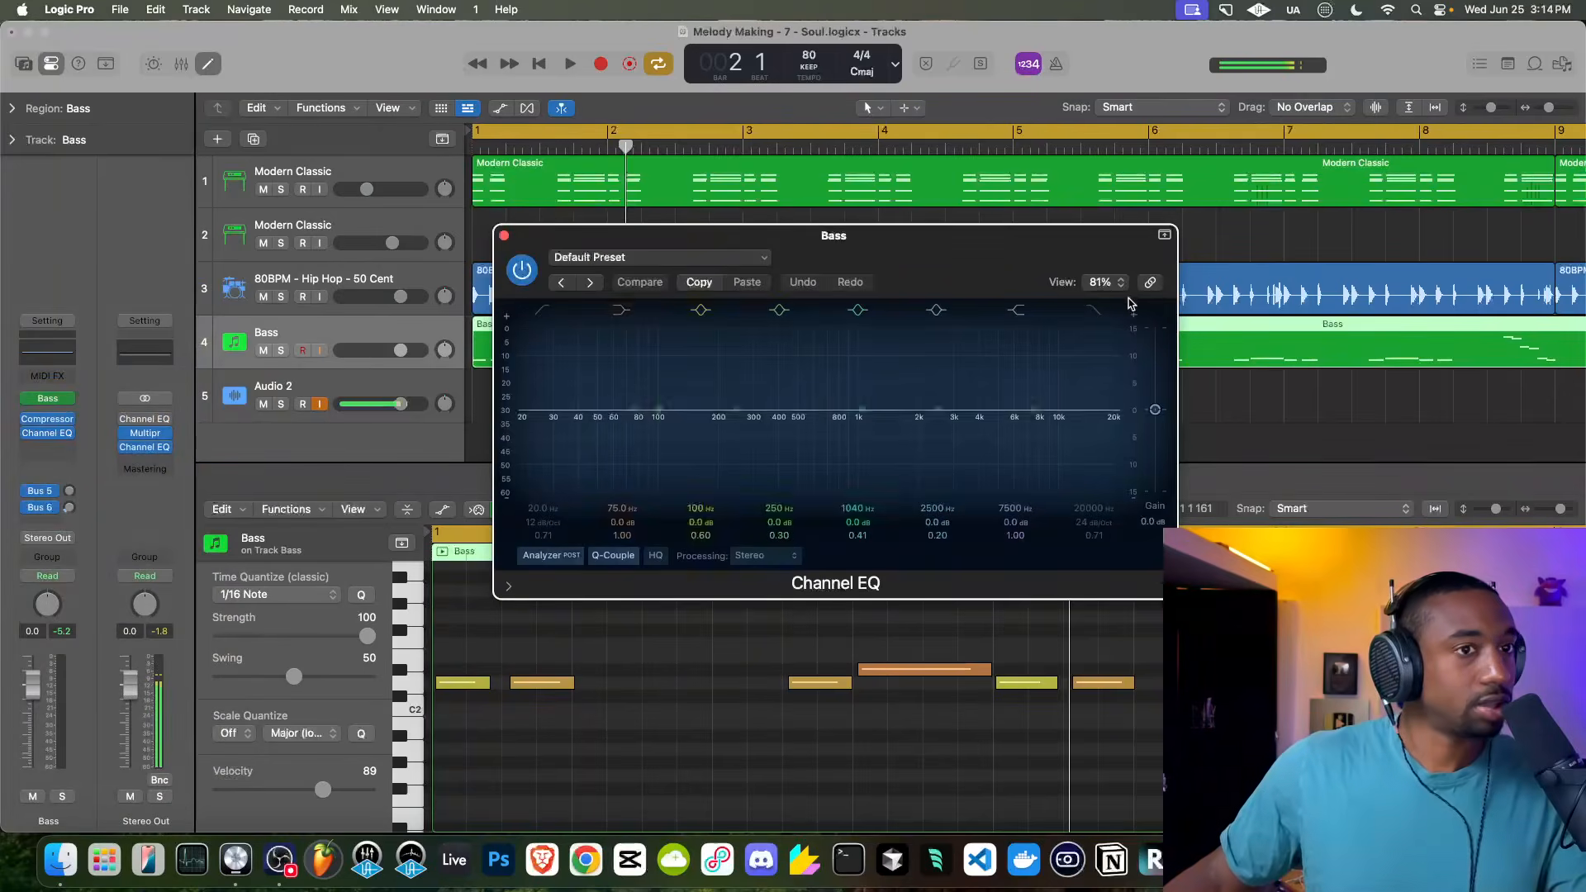
# Enable the Bass Channel EQ's high-cut band during playback, lower it to about 250 Hz and raise its Q for a resonant peak
pyautogui.click(1094, 310)
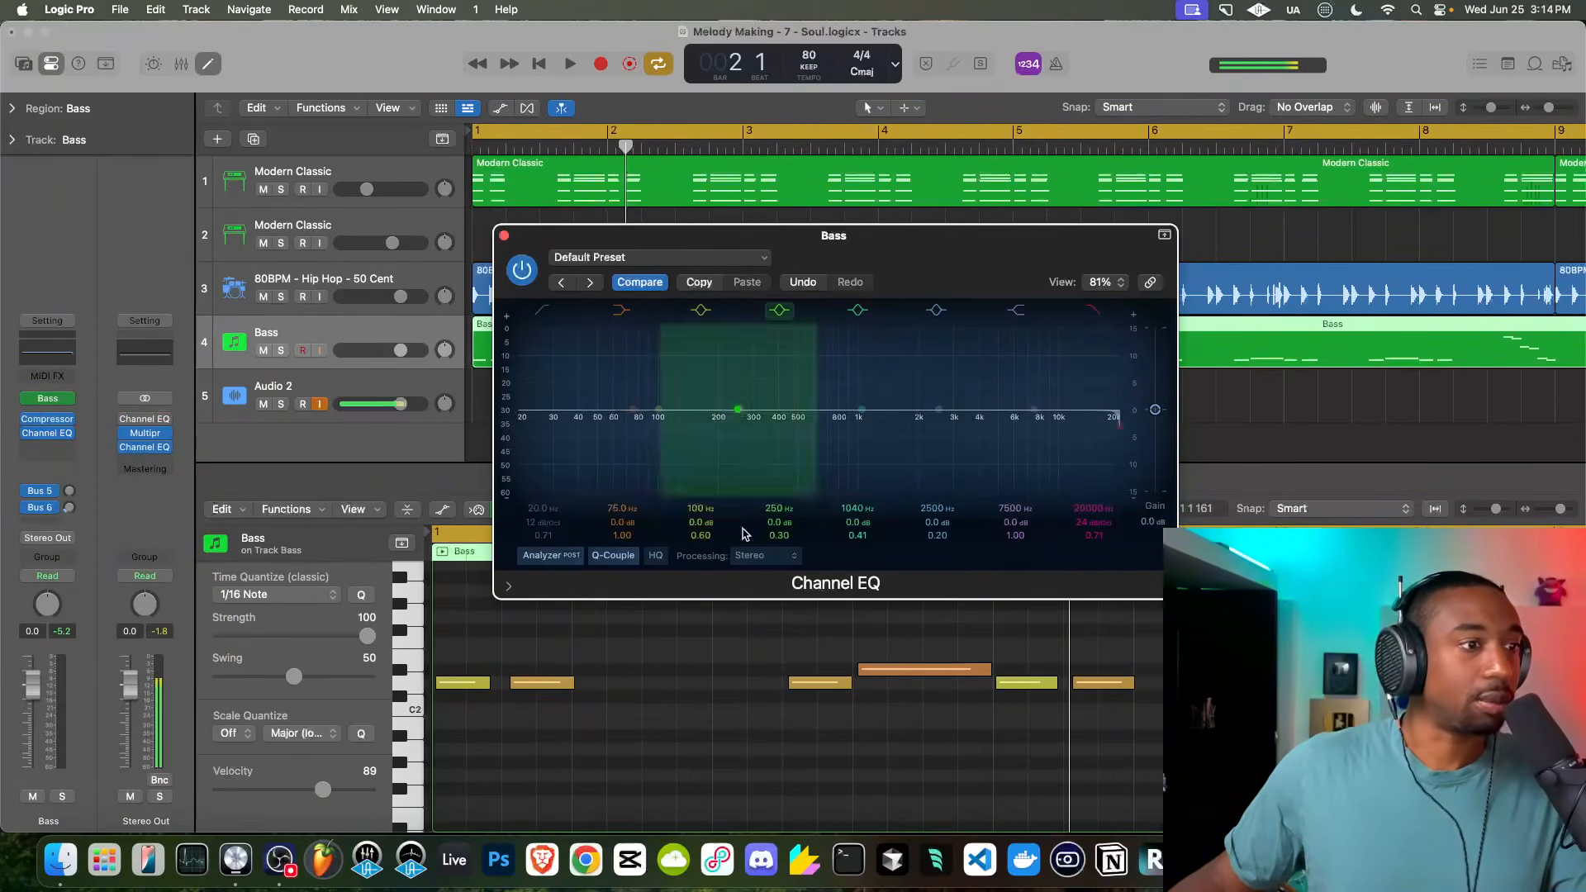
pyautogui.press('space')
pyautogui.moveTo(1112, 413); pyautogui.dragTo(695, 422)
pyautogui.moveTo(1093, 525); pyautogui.dragTo(1091, 494)
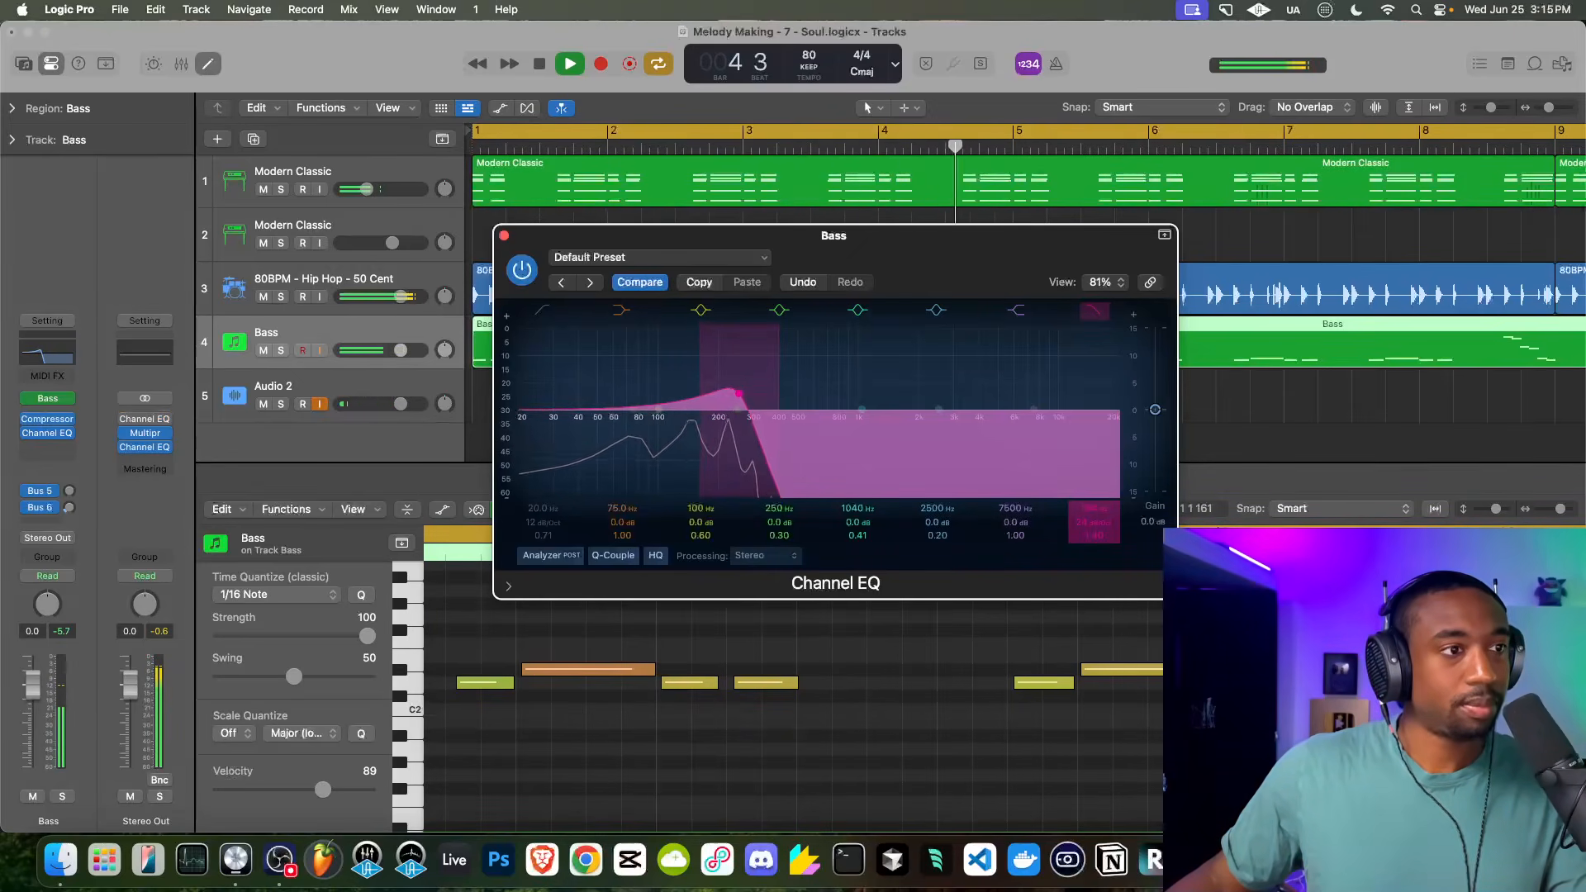
pyautogui.click(506, 239)
# Select all notes in the first track's Modern Classic regions, set quantize Strength and Swing to 0 and play from bar 1
pyautogui.click(332, 165)
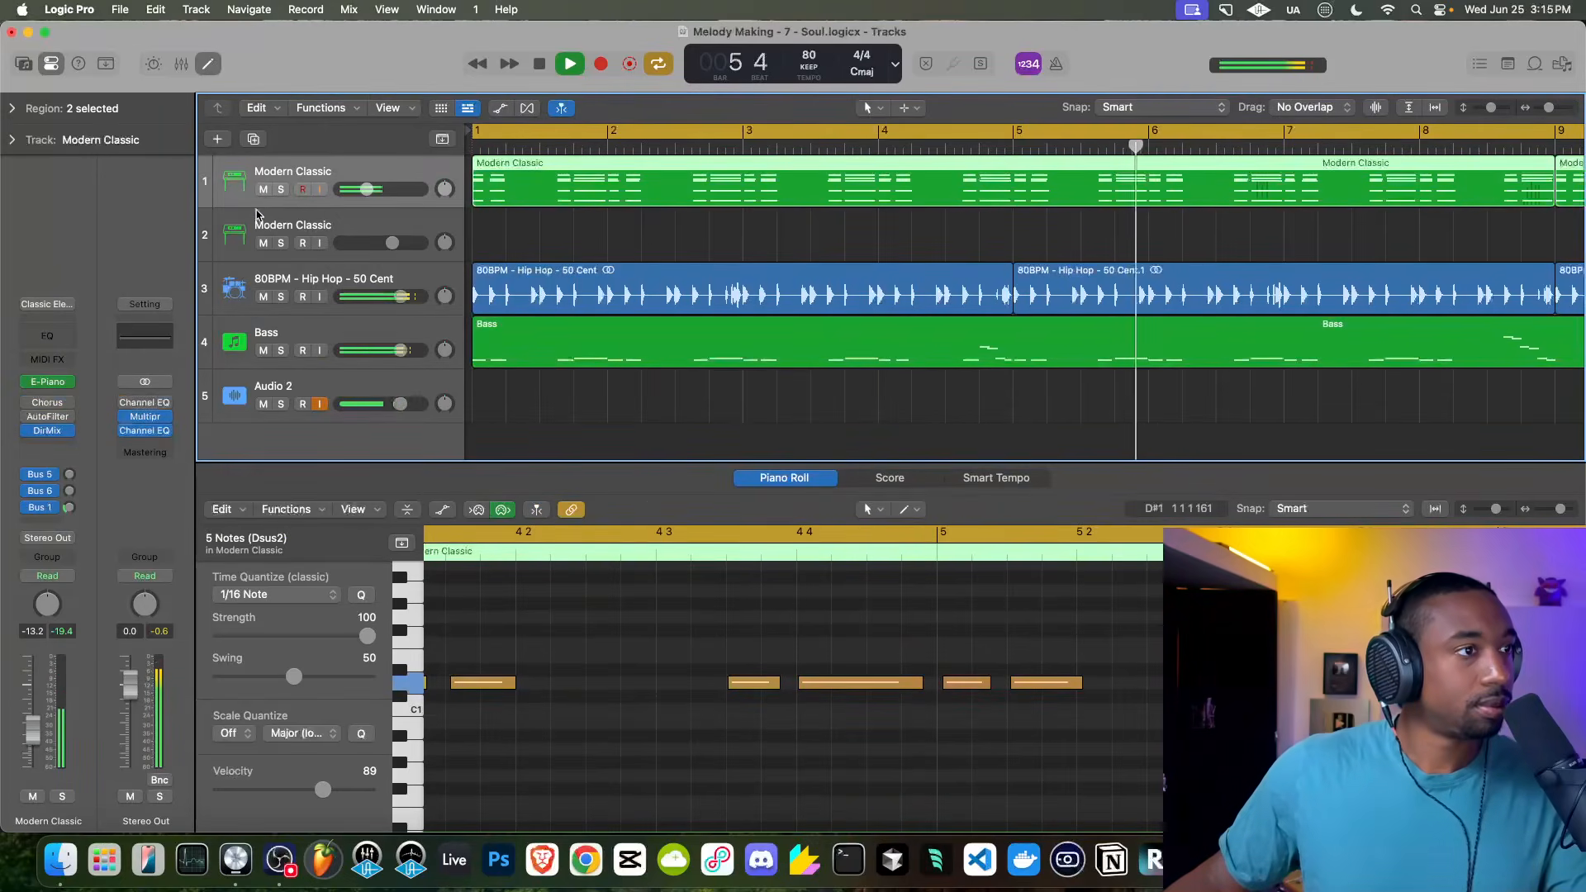
pyautogui.click(474, 646)
pyautogui.press('super+a')
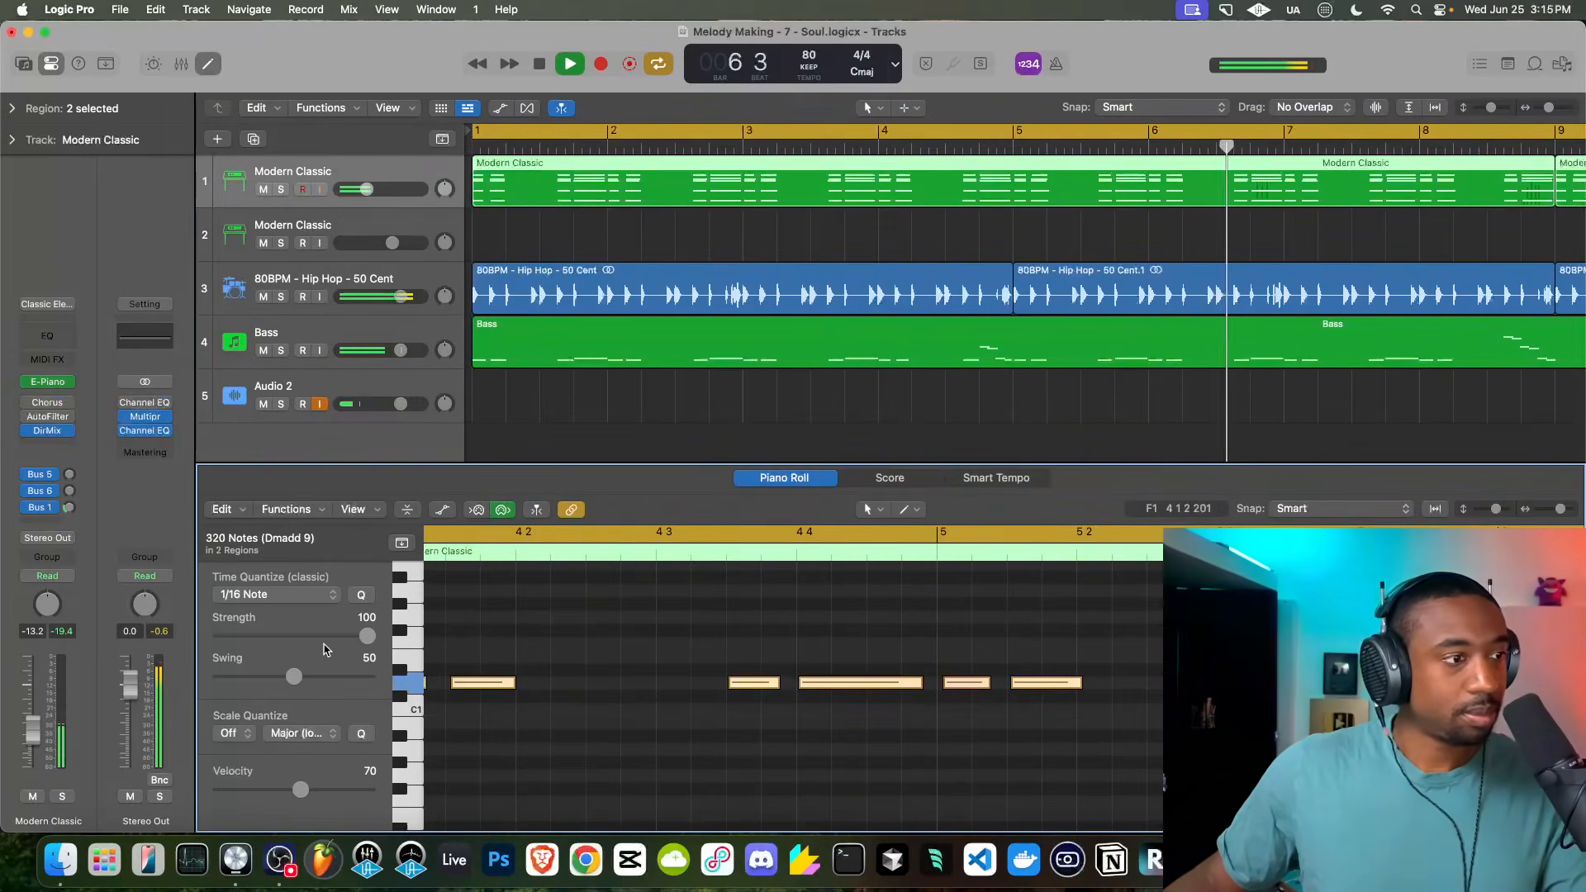
pyautogui.moveTo(367, 638); pyautogui.dragTo(114, 645)
pyautogui.press('space')
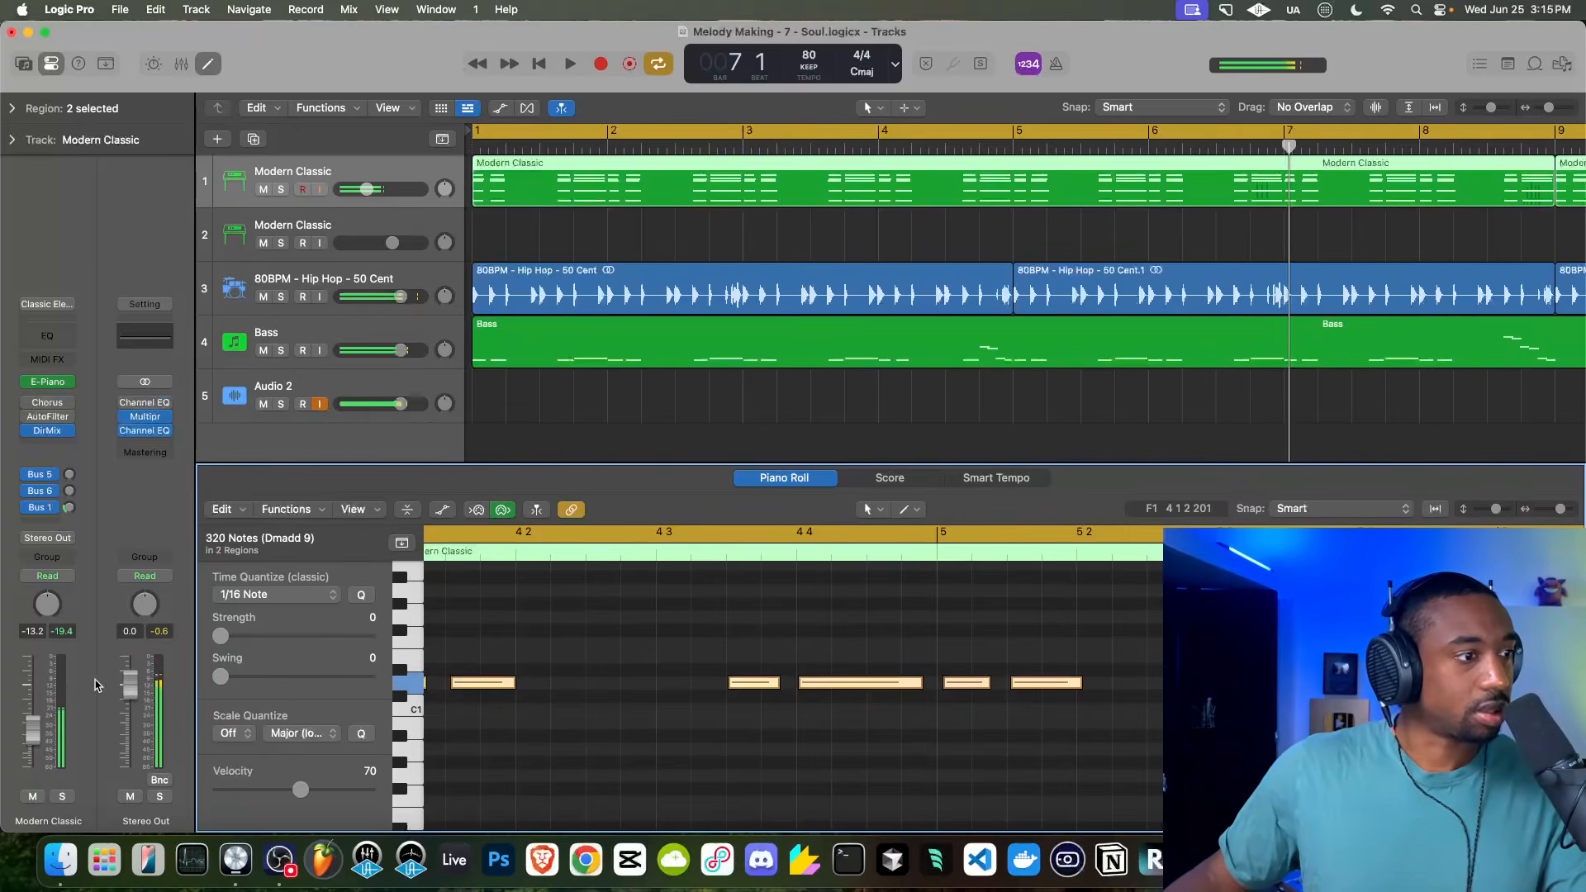
pyautogui.press('Return')
pyautogui.press('space')
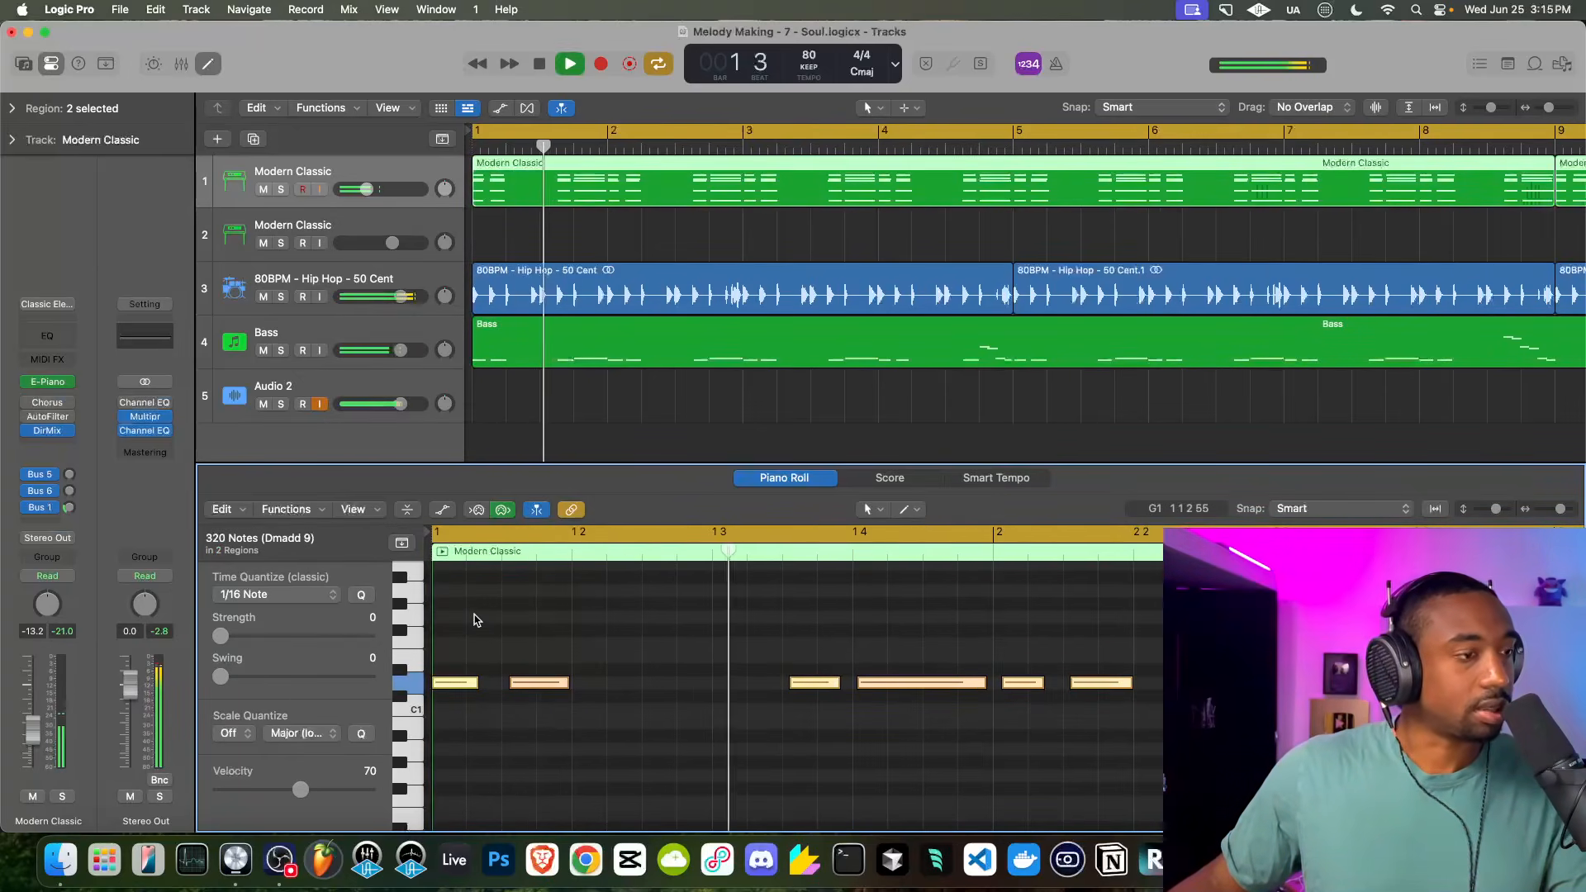
# Trim the Bass region to end at bar 9 and repeat it once so the copy fills bars 9 to 17
pyautogui.click(528, 347)
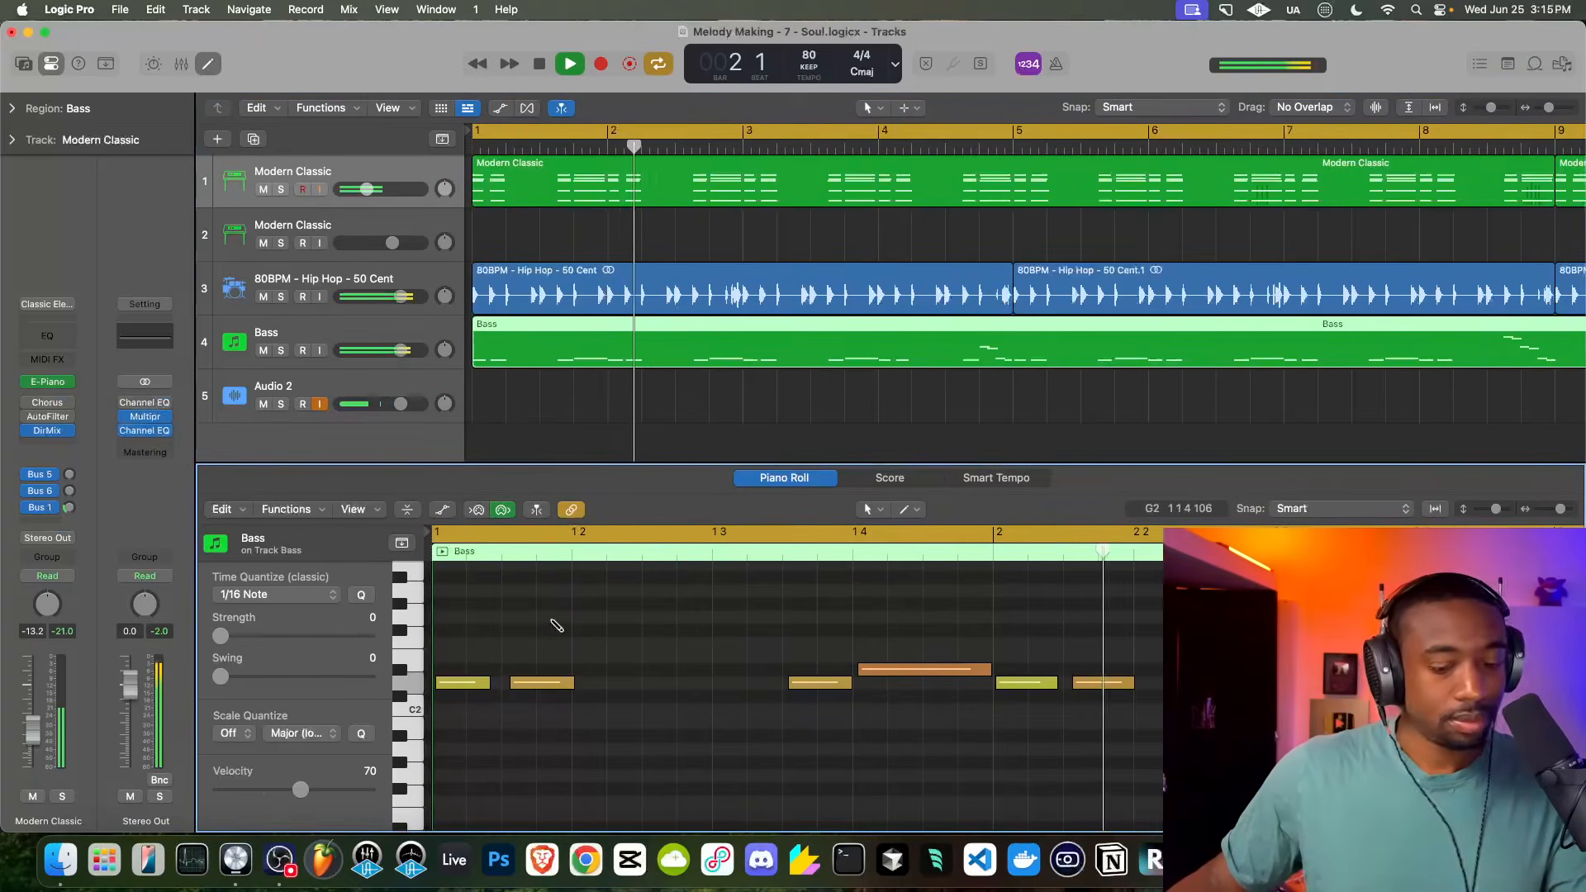
pyautogui.press('super+a')
pyautogui.click(588, 404)
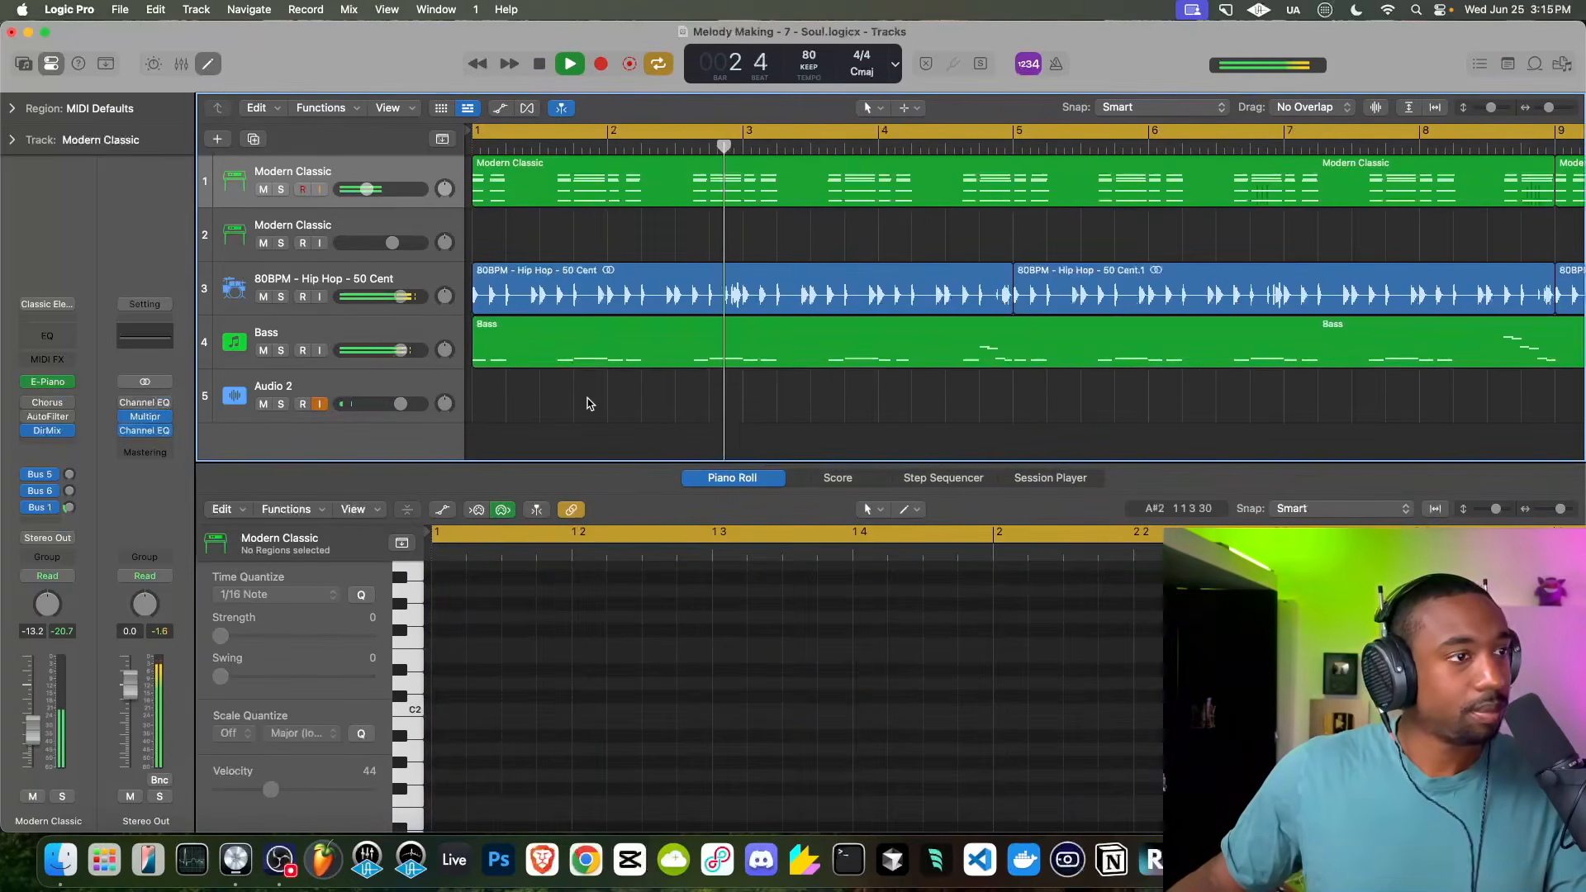
pyautogui.press('z')
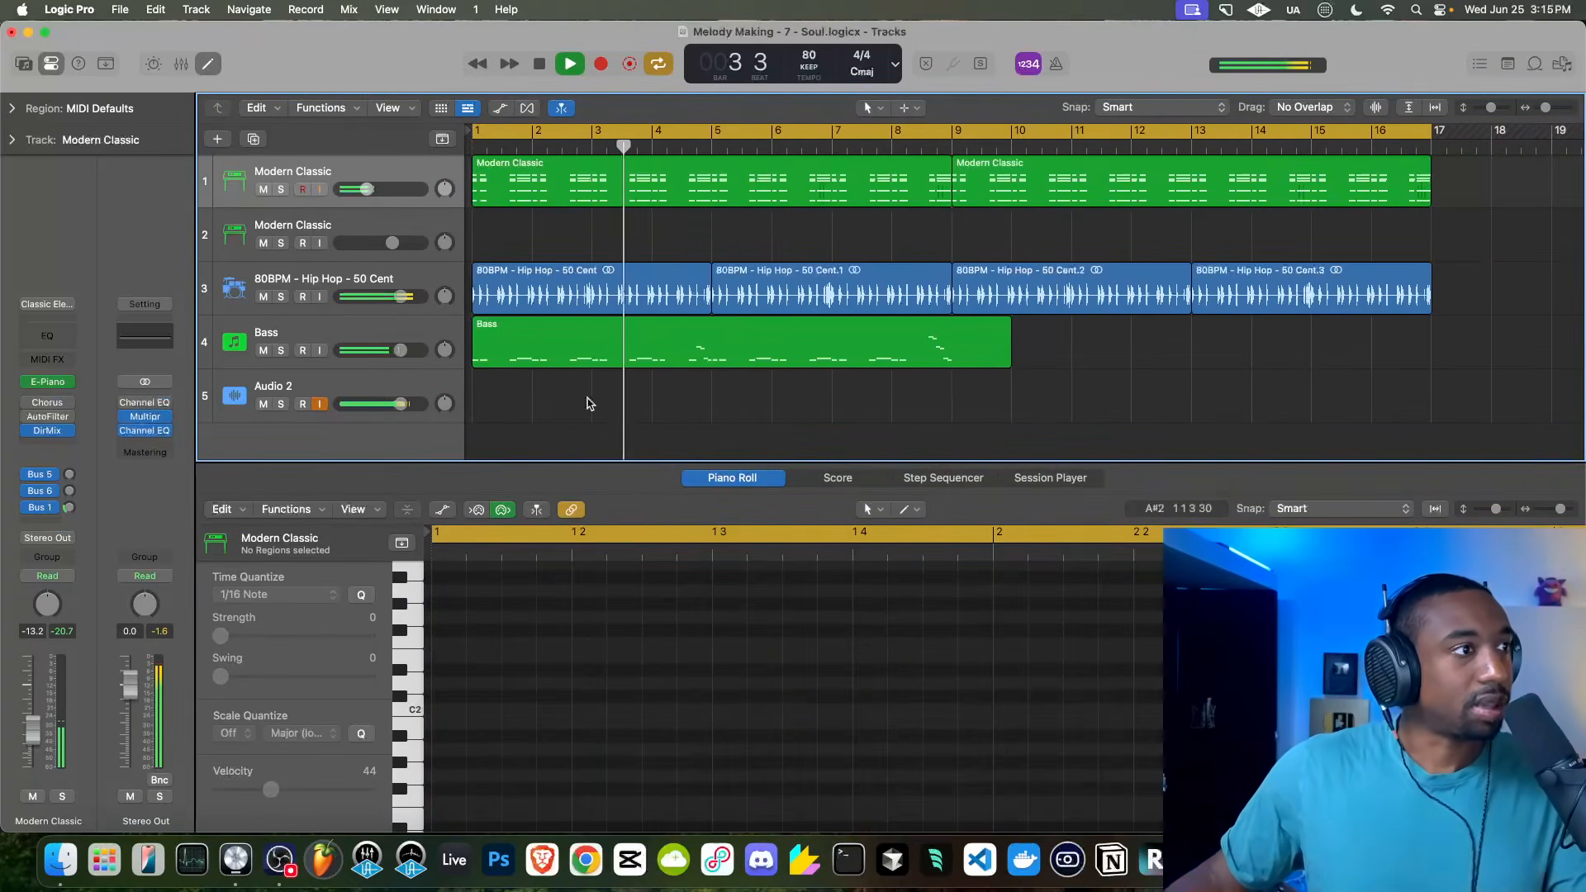
pyautogui.moveTo(1009, 354); pyautogui.dragTo(951, 357)
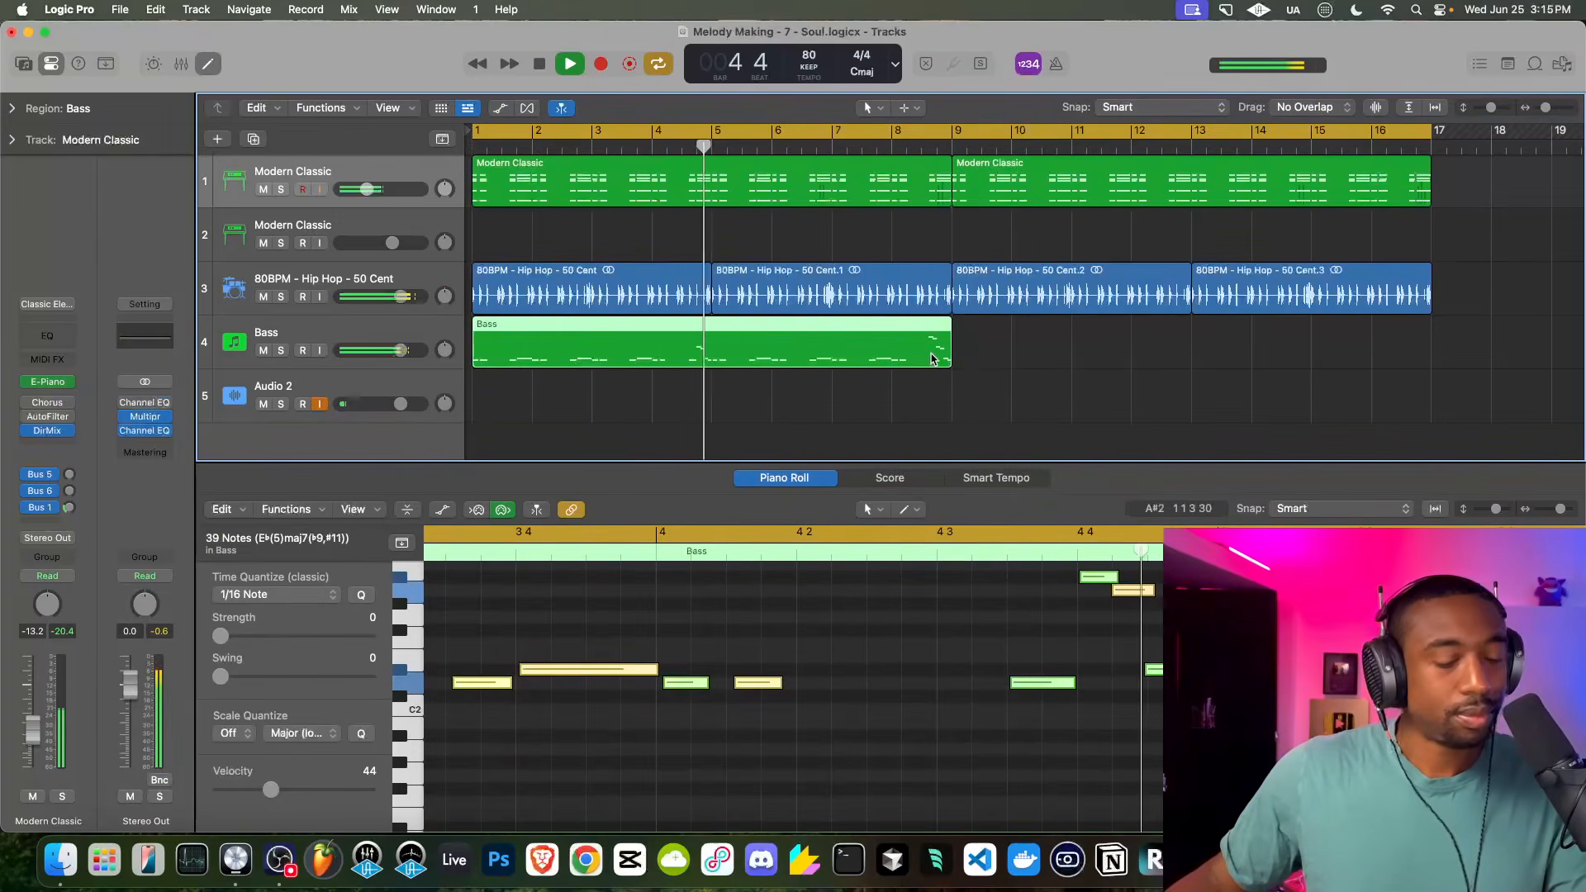
pyautogui.press('super+r')
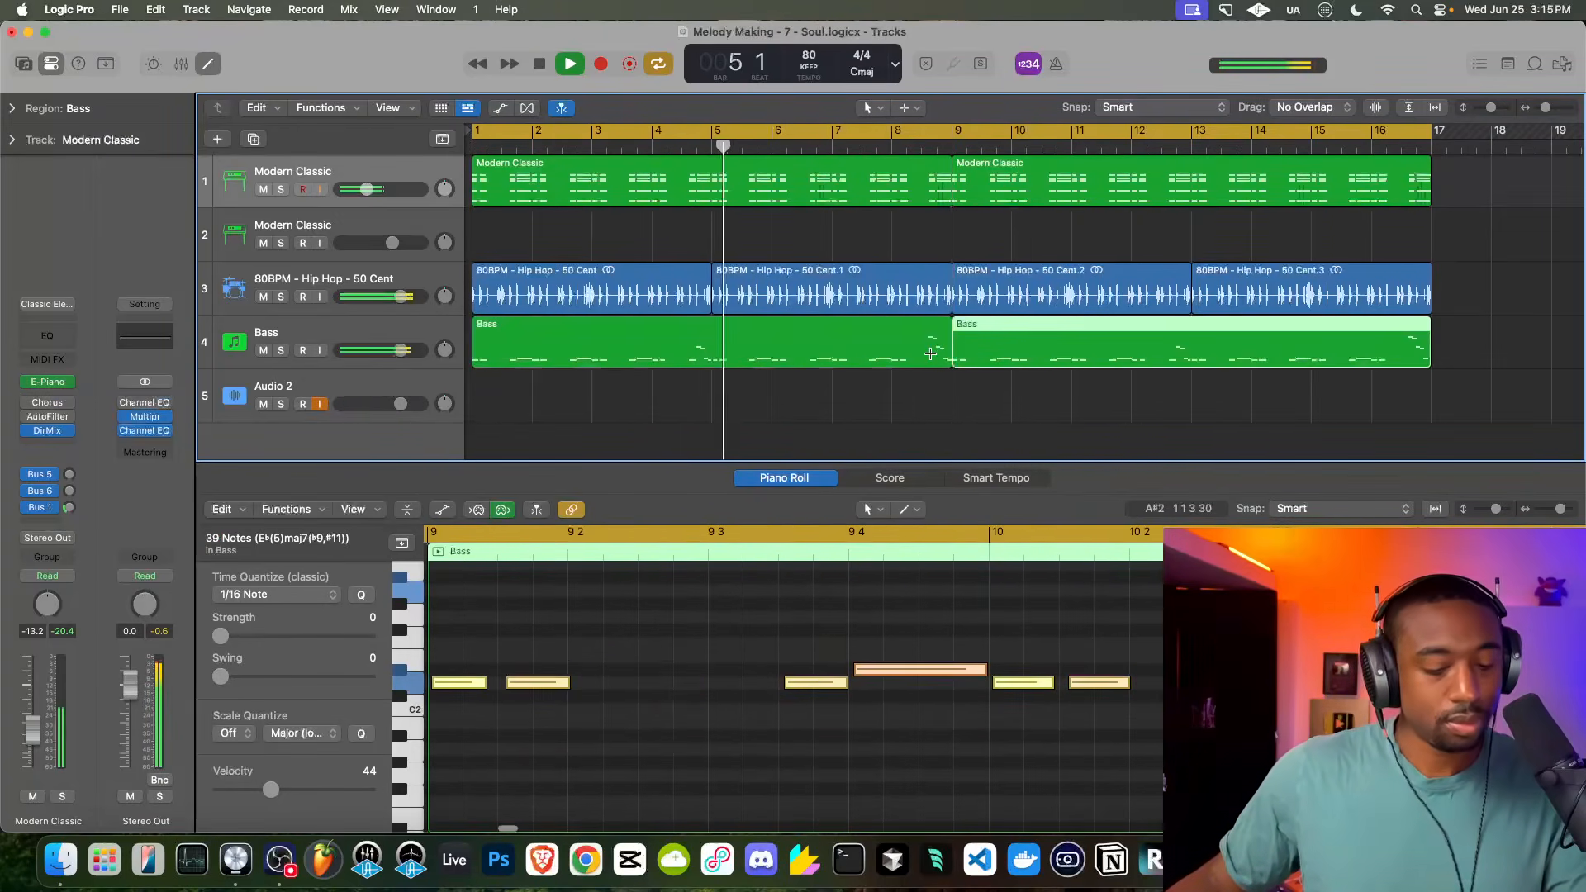
pyautogui.click(360, 337)
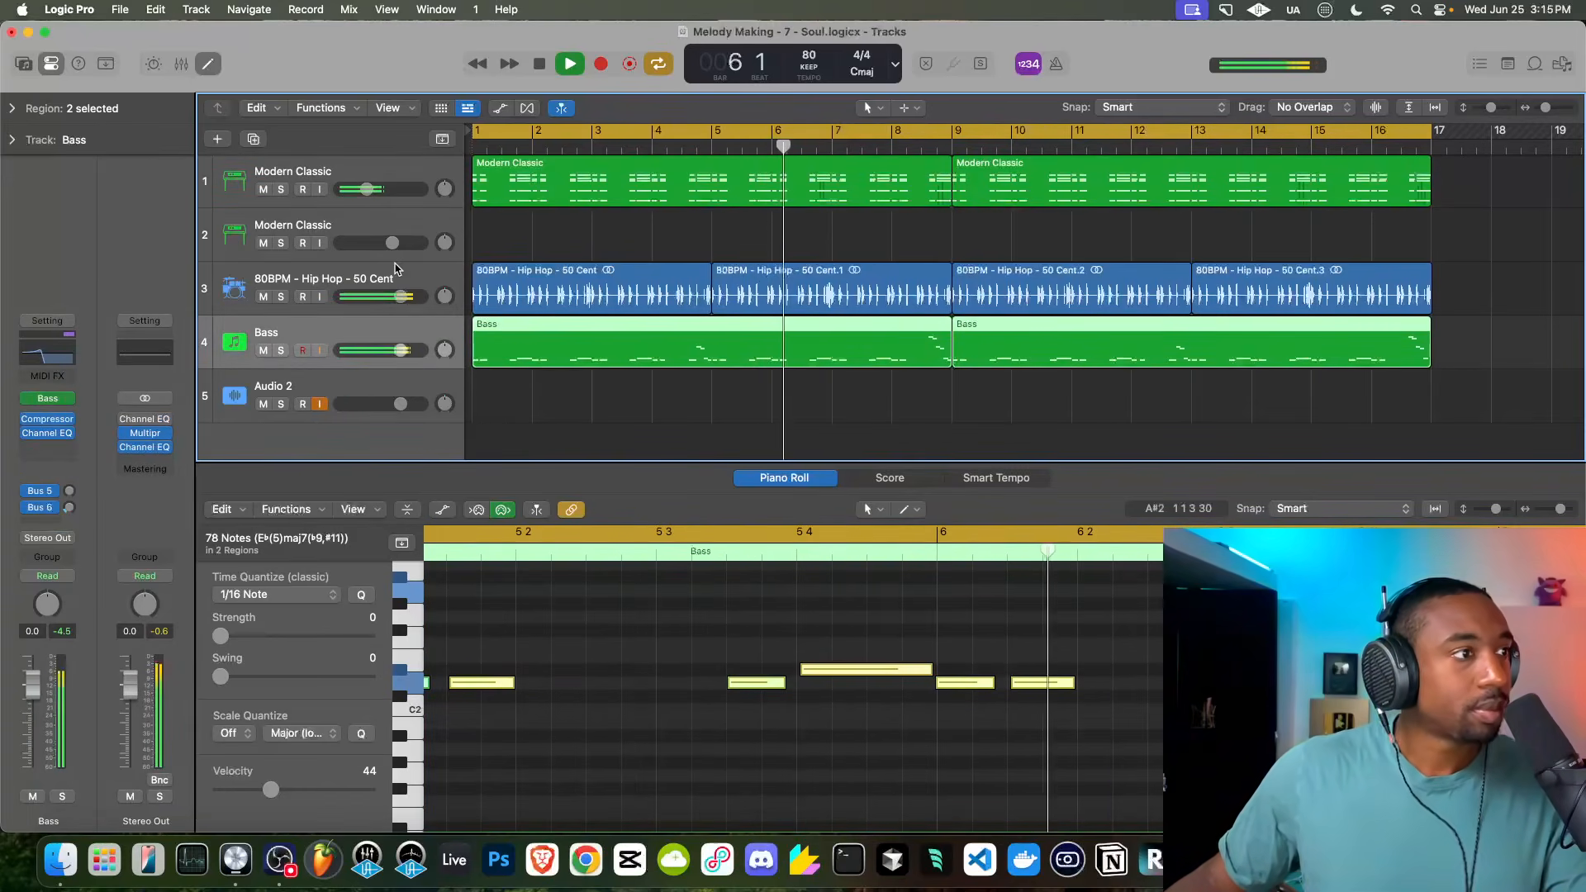
# Rehearse a melody on the second Modern Classic track over the playback and return the playhead to bar 1
pyautogui.click(383, 228)
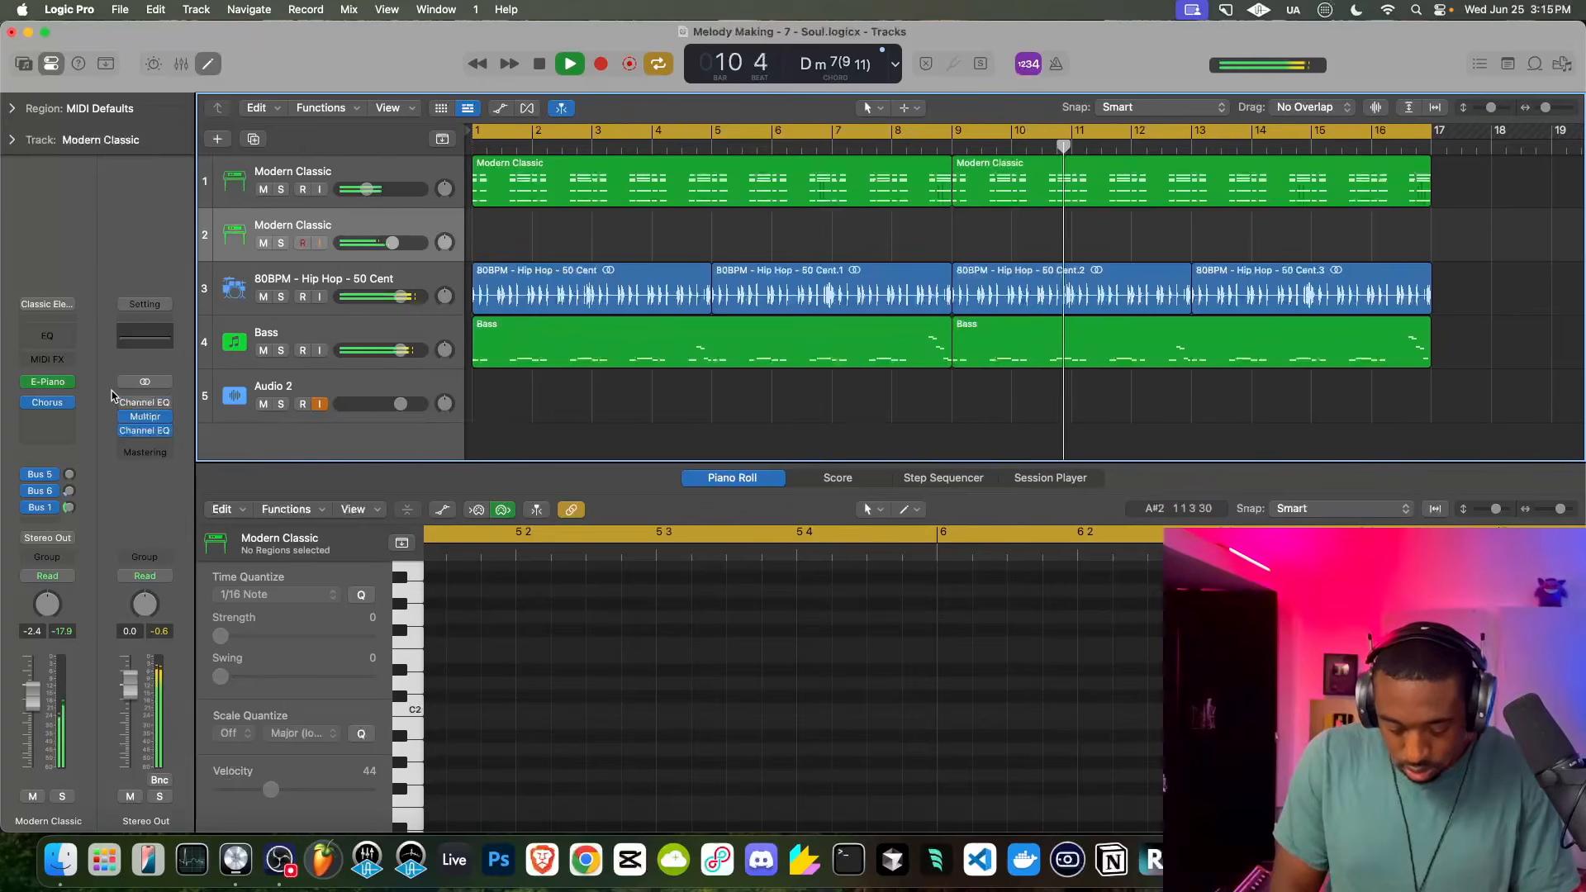
pyautogui.click(547, 63)
pyautogui.click(541, 63)
pyautogui.click(600, 64)
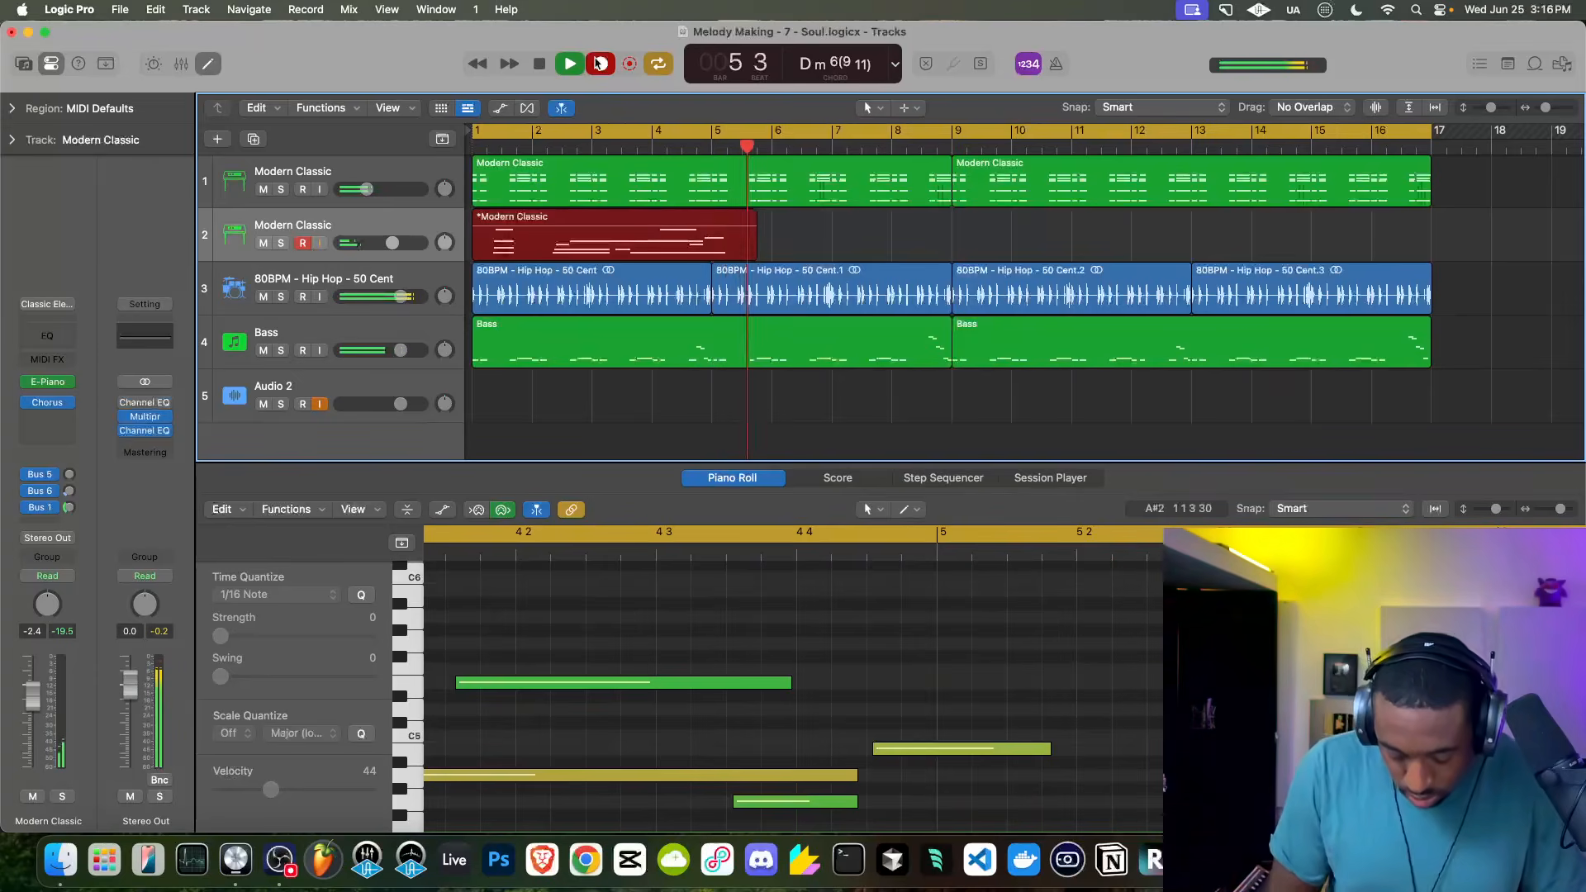
pyautogui.press('space')
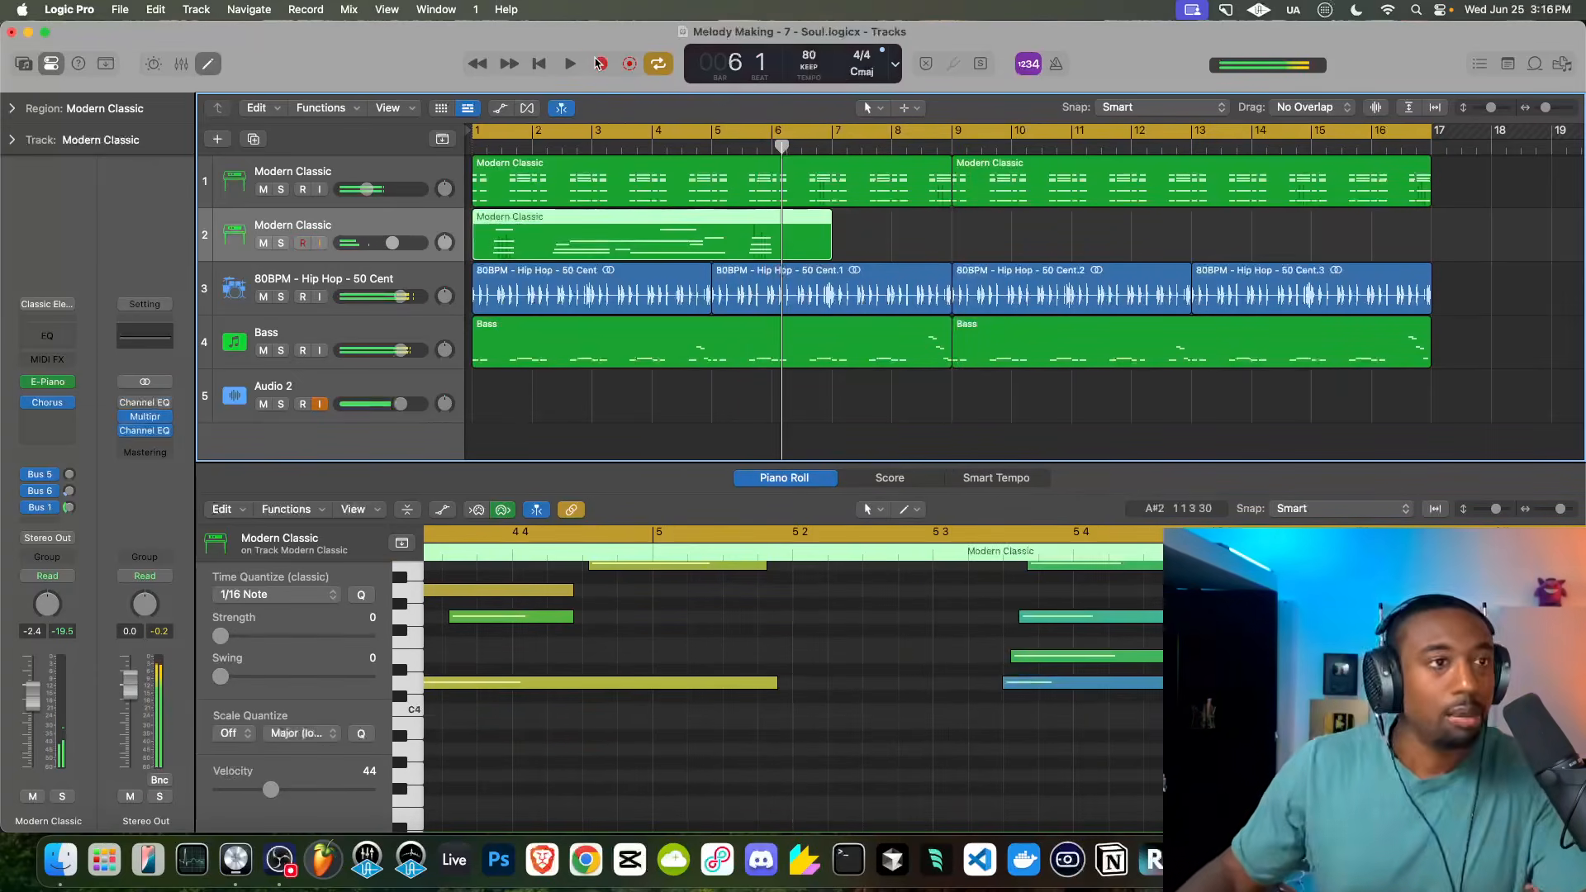
pyautogui.press('Return')
pyautogui.press('space')
pyautogui.press('Delete')
# Record a new melody take on the second Modern Classic track from bar 1 to about bar 17 and play it back from bar 1
pyautogui.press('space')
pyautogui.click(541, 62)
pyautogui.click(601, 63)
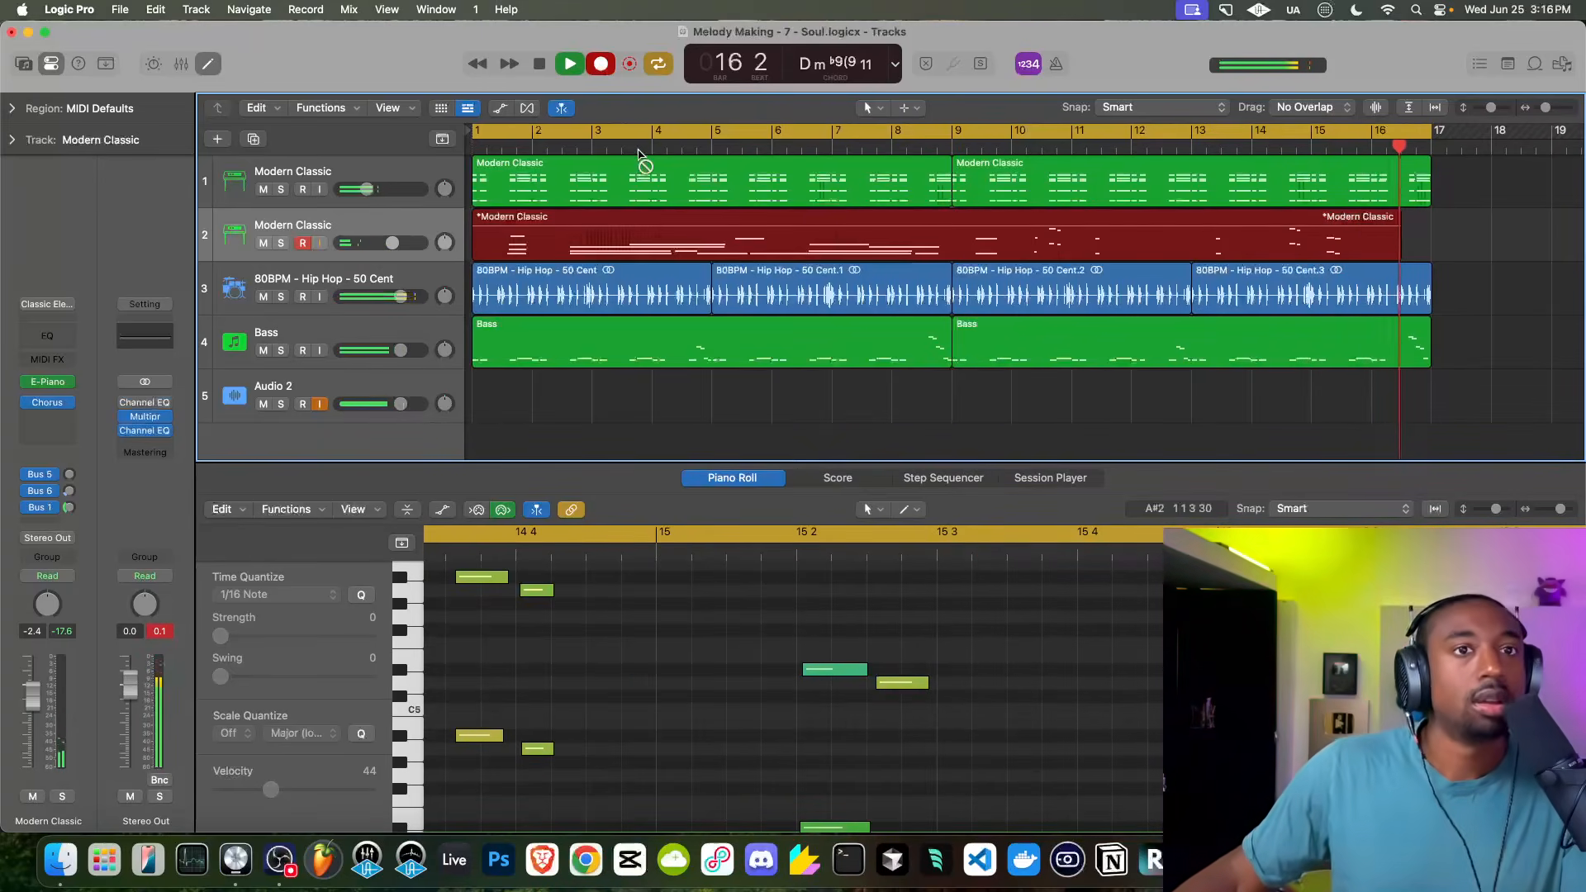
pyautogui.press('space')
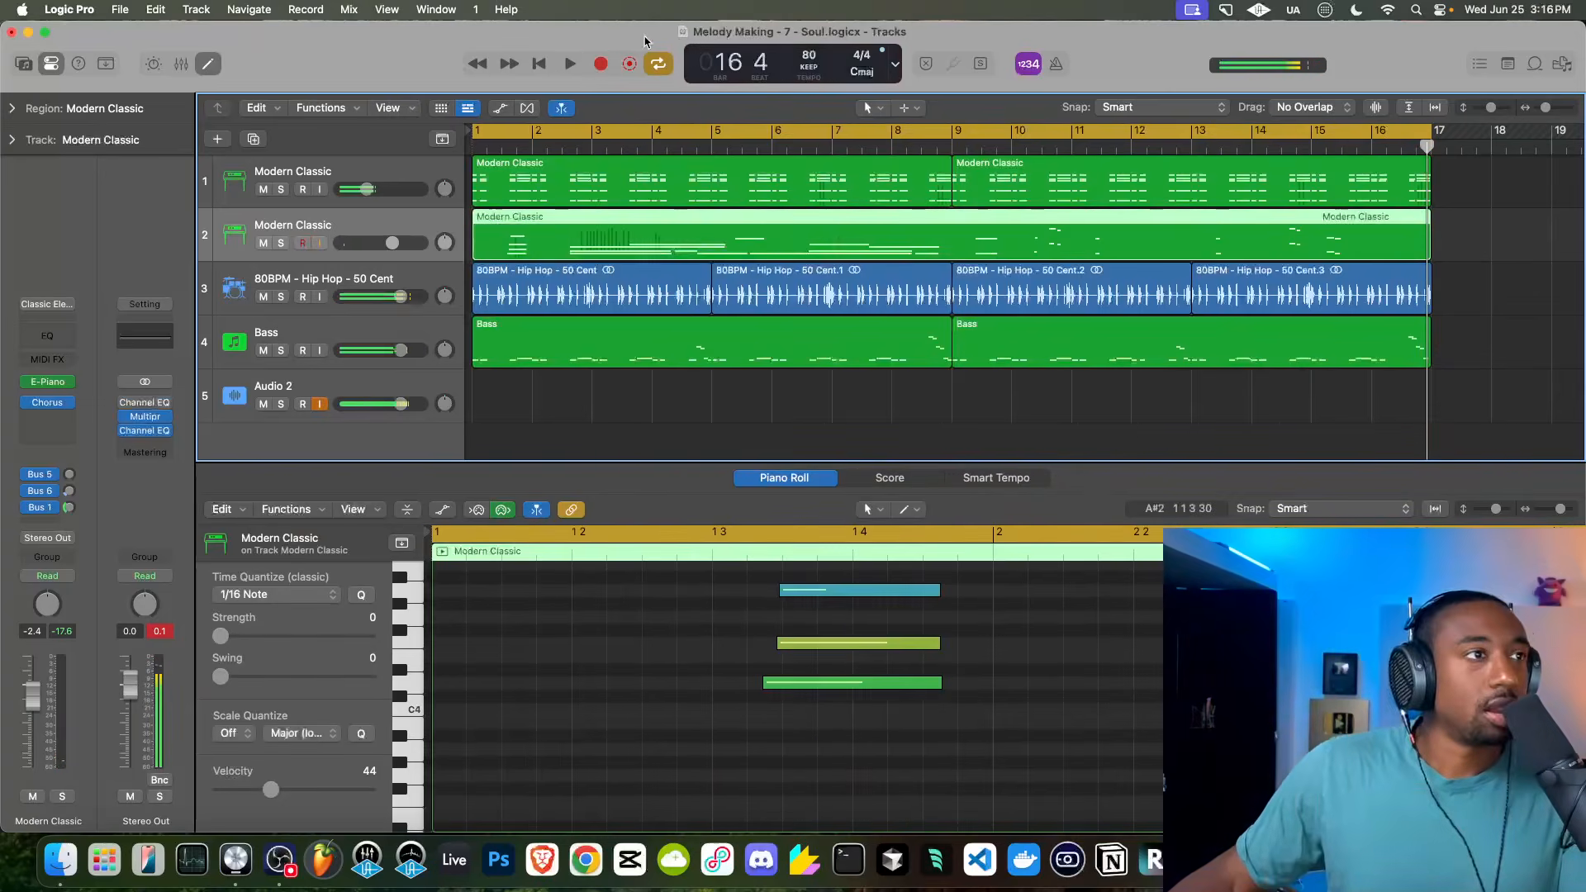
pyautogui.click(546, 62)
pyautogui.press('space')
pyautogui.click(383, 160)
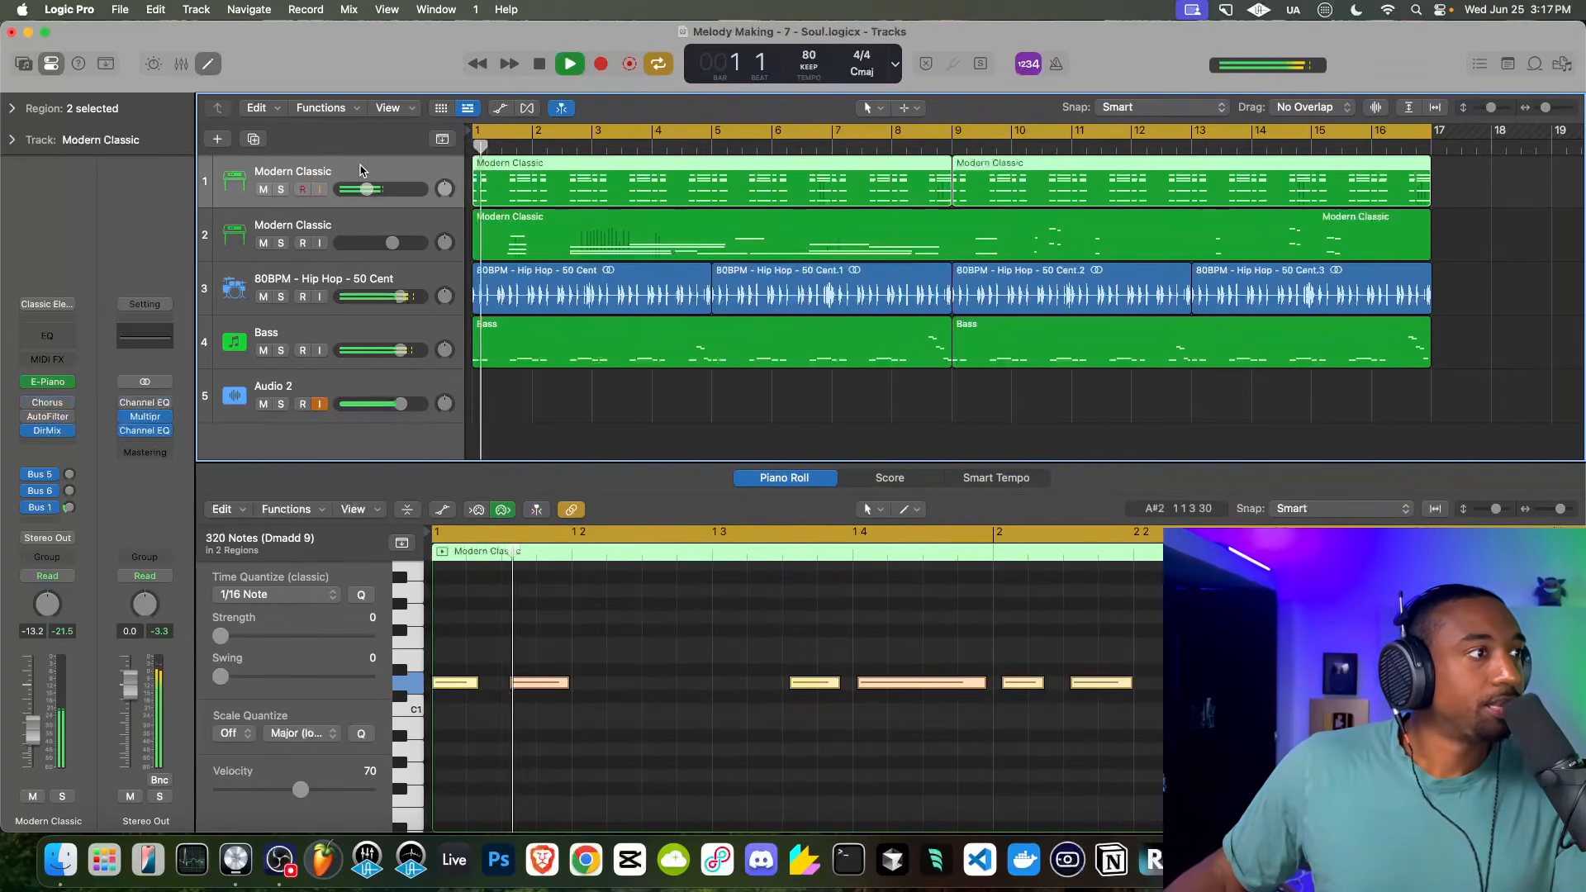
pyautogui.click(69, 383)
pyautogui.write('organ')
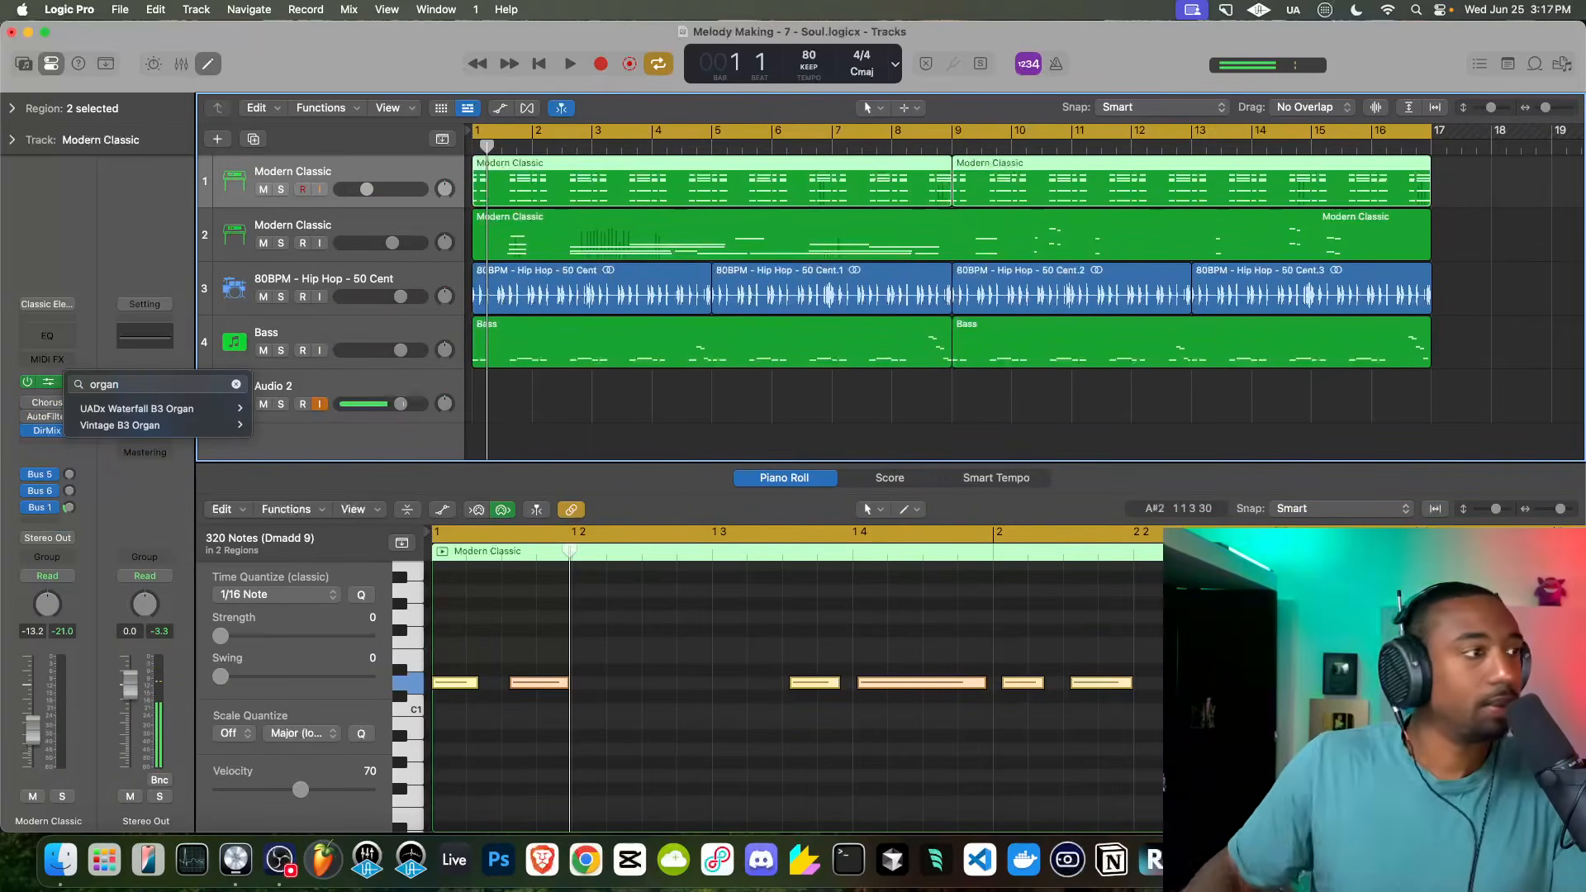
pyautogui.click(95, 248)
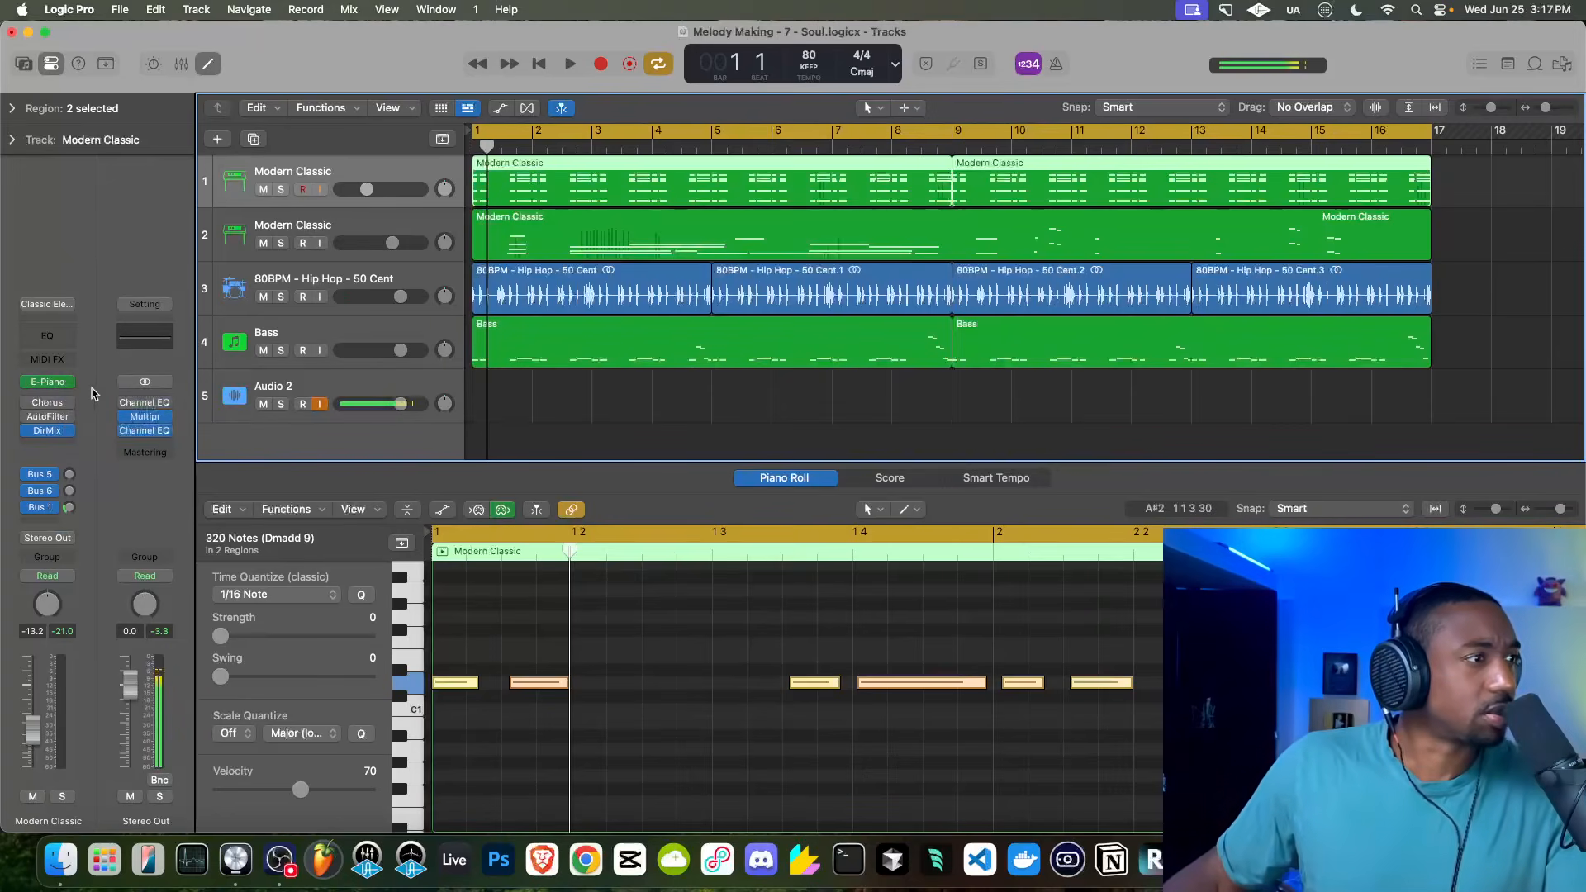
# Insert a Compressor before the Multipressor on the Stereo Out while the song plays
pyautogui.press('space')
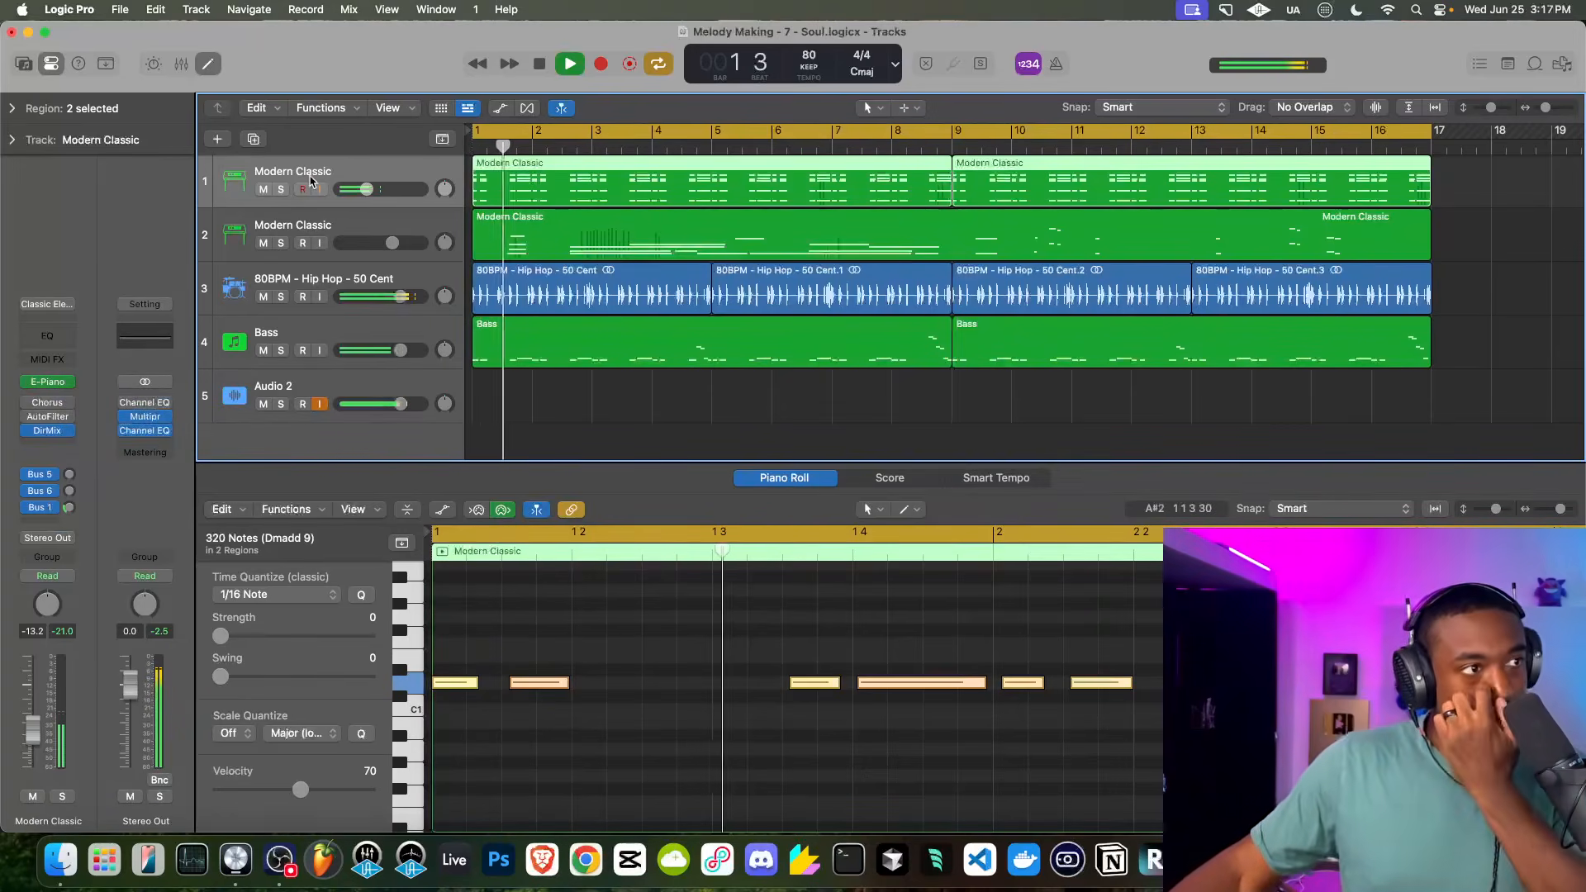
pyautogui.click(315, 239)
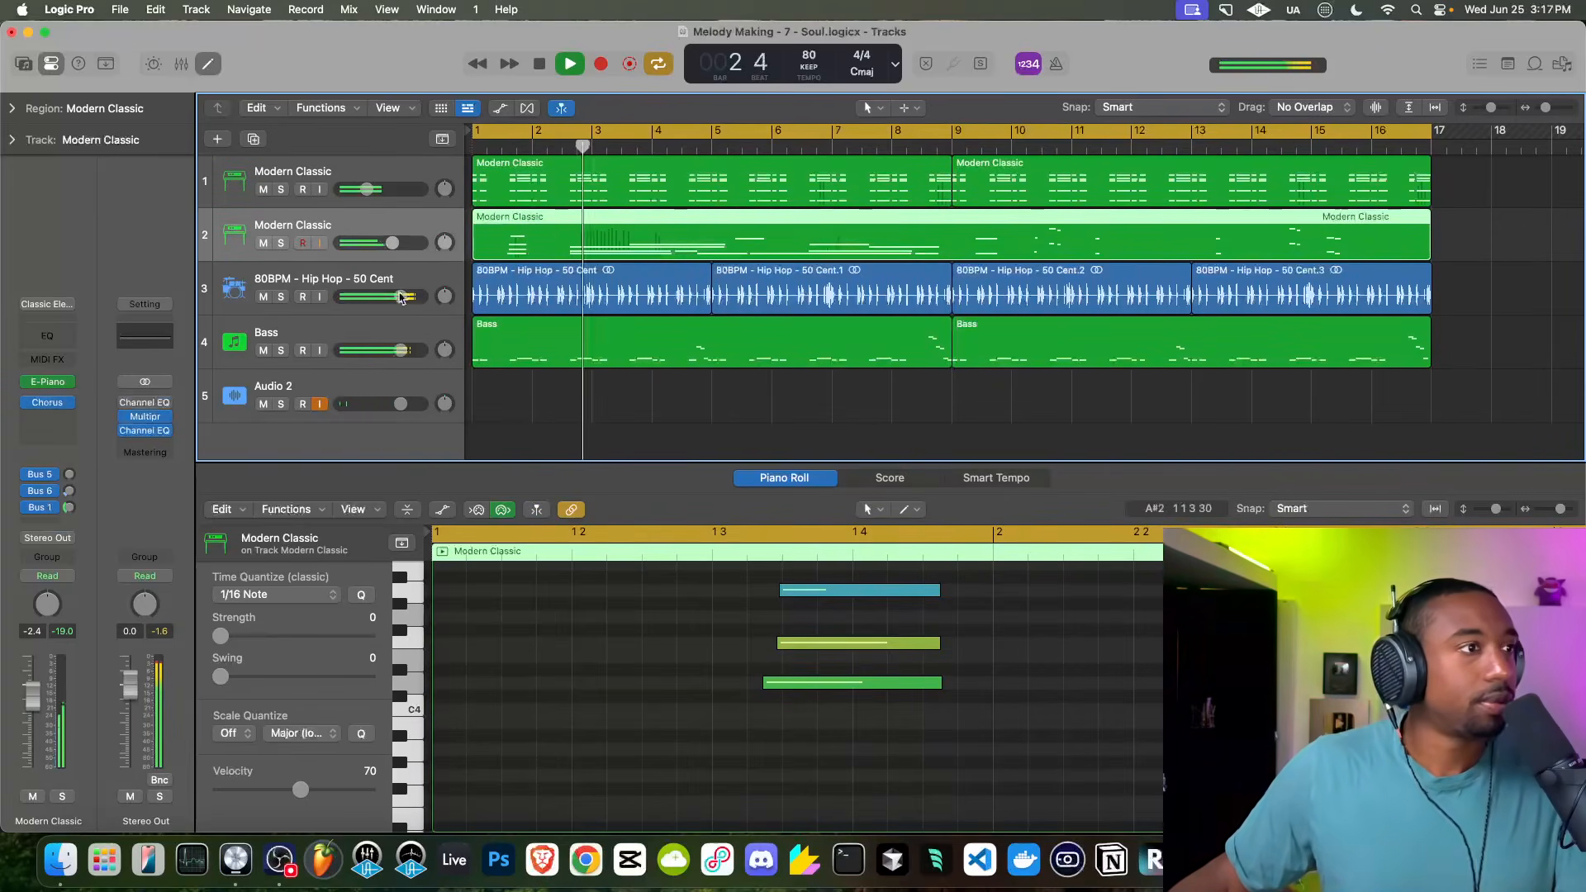
pyautogui.click(416, 280)
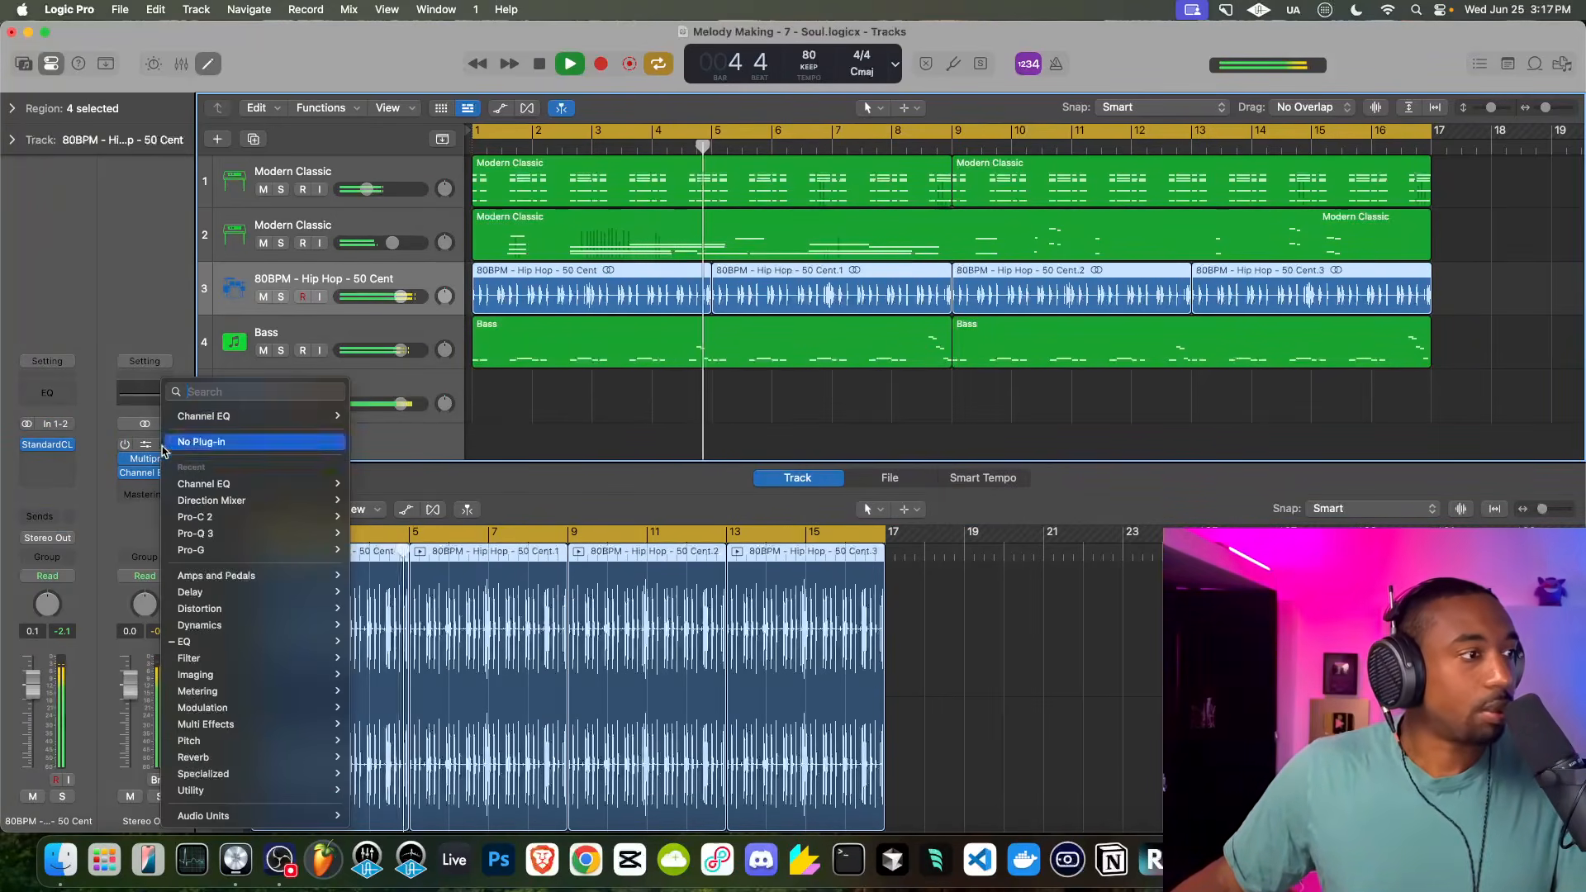
pyautogui.click(163, 448)
pyautogui.moveTo(205, 423)
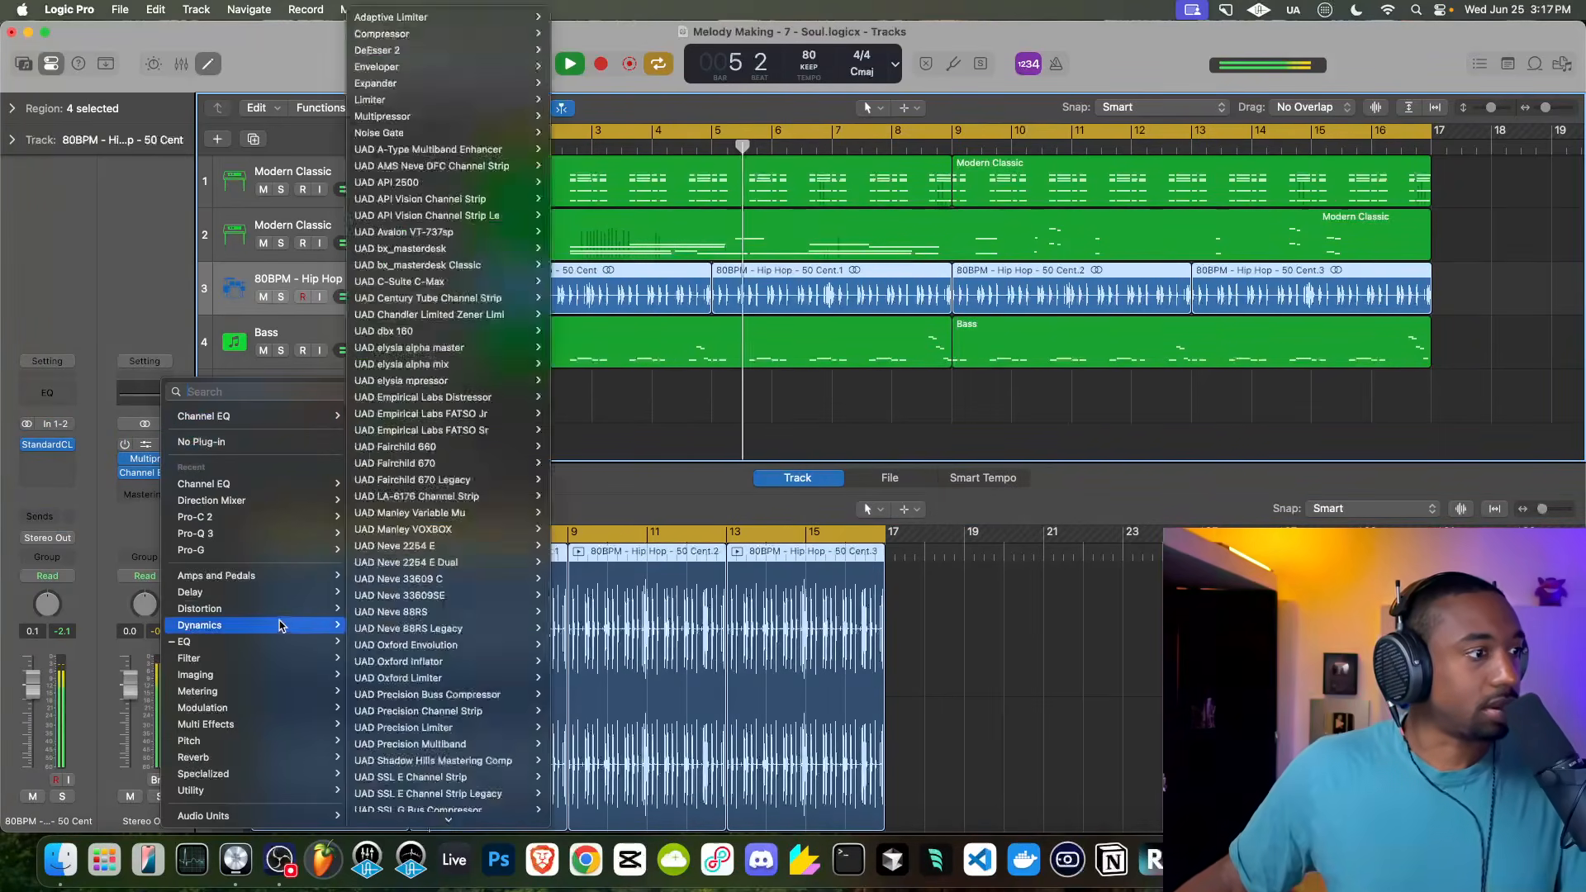
pyautogui.moveTo(270, 625)
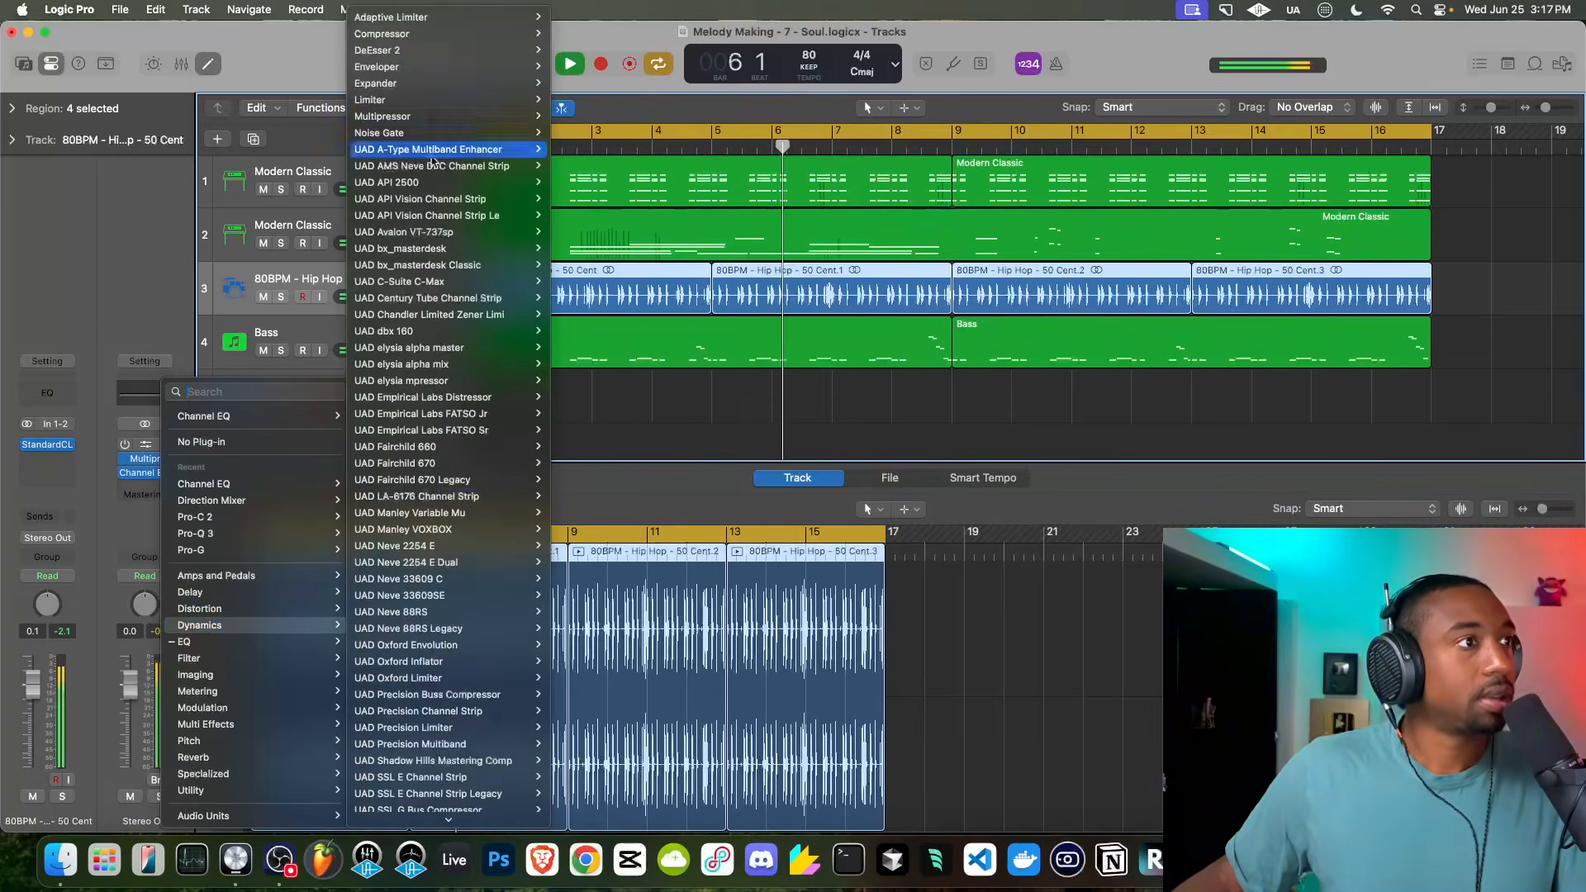
pyautogui.click(381, 33)
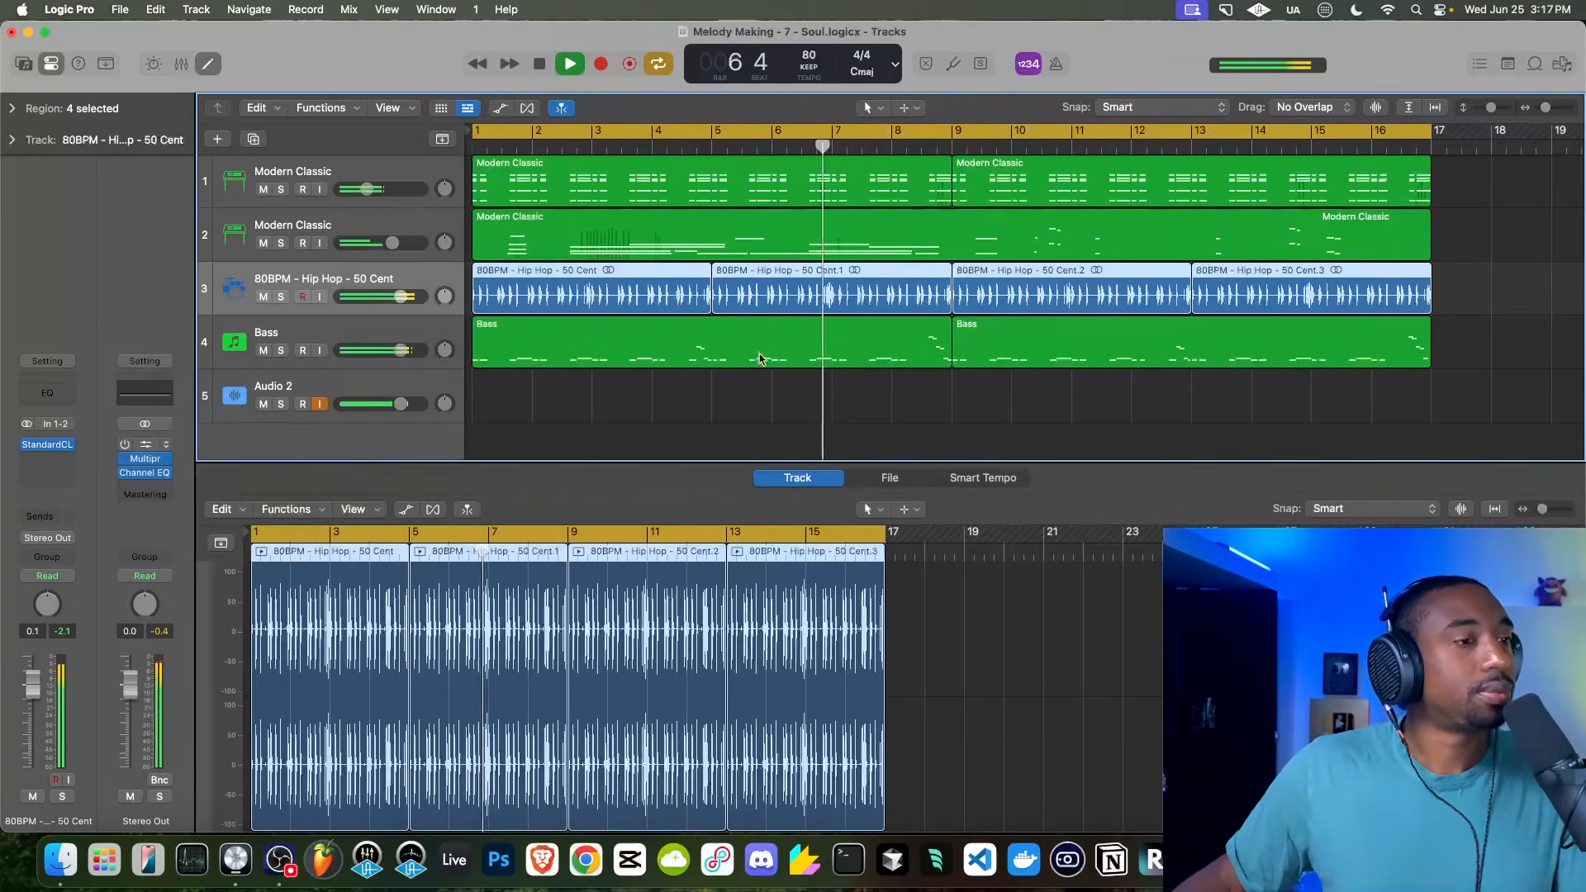
# Raise the Compressor's threshold to about 0 dB with Auto Gain at -12 dB and soft Distortion, and adjust its input and output gain
pyautogui.moveTo(675, 472); pyautogui.dragTo(675, 470)
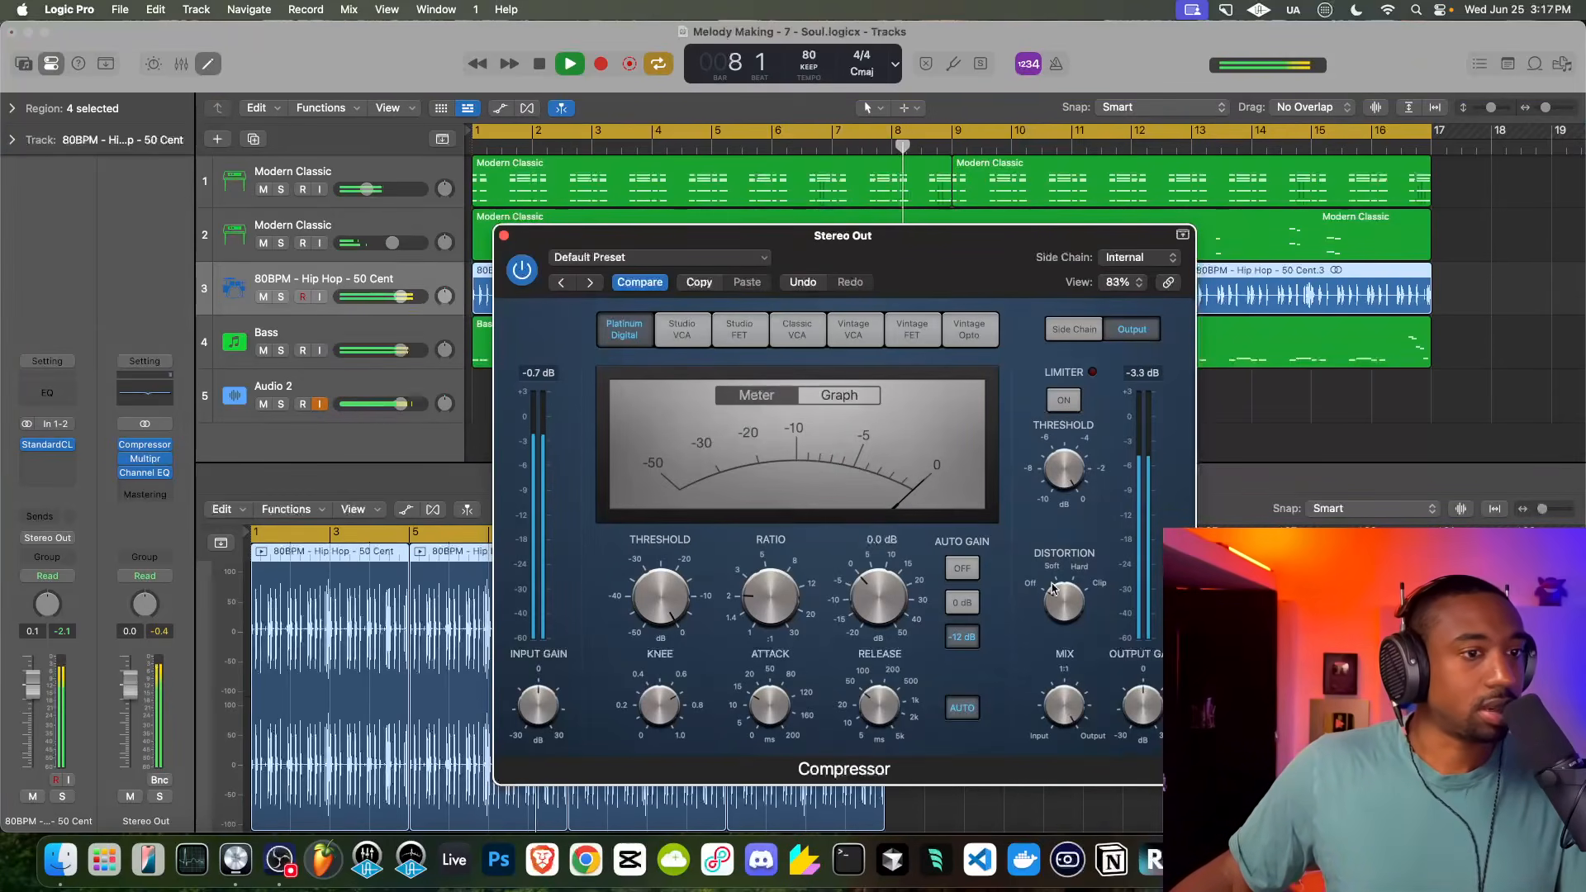
pyautogui.moveTo(988, 242); pyautogui.dragTo(807, 199)
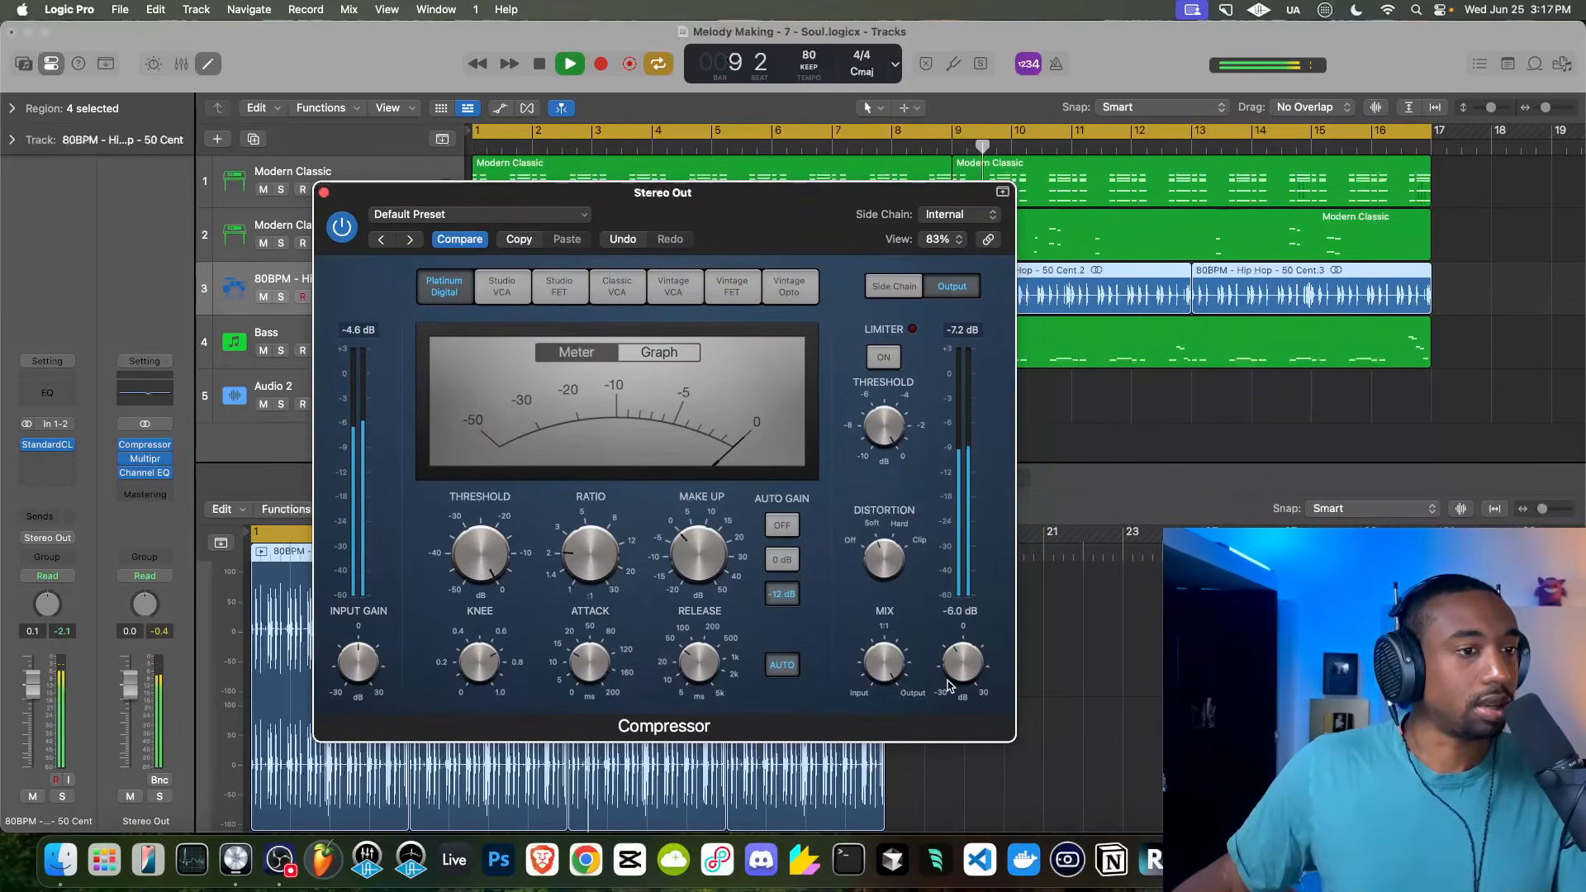
pyautogui.moveTo(362, 637); pyautogui.dragTo(361, 646)
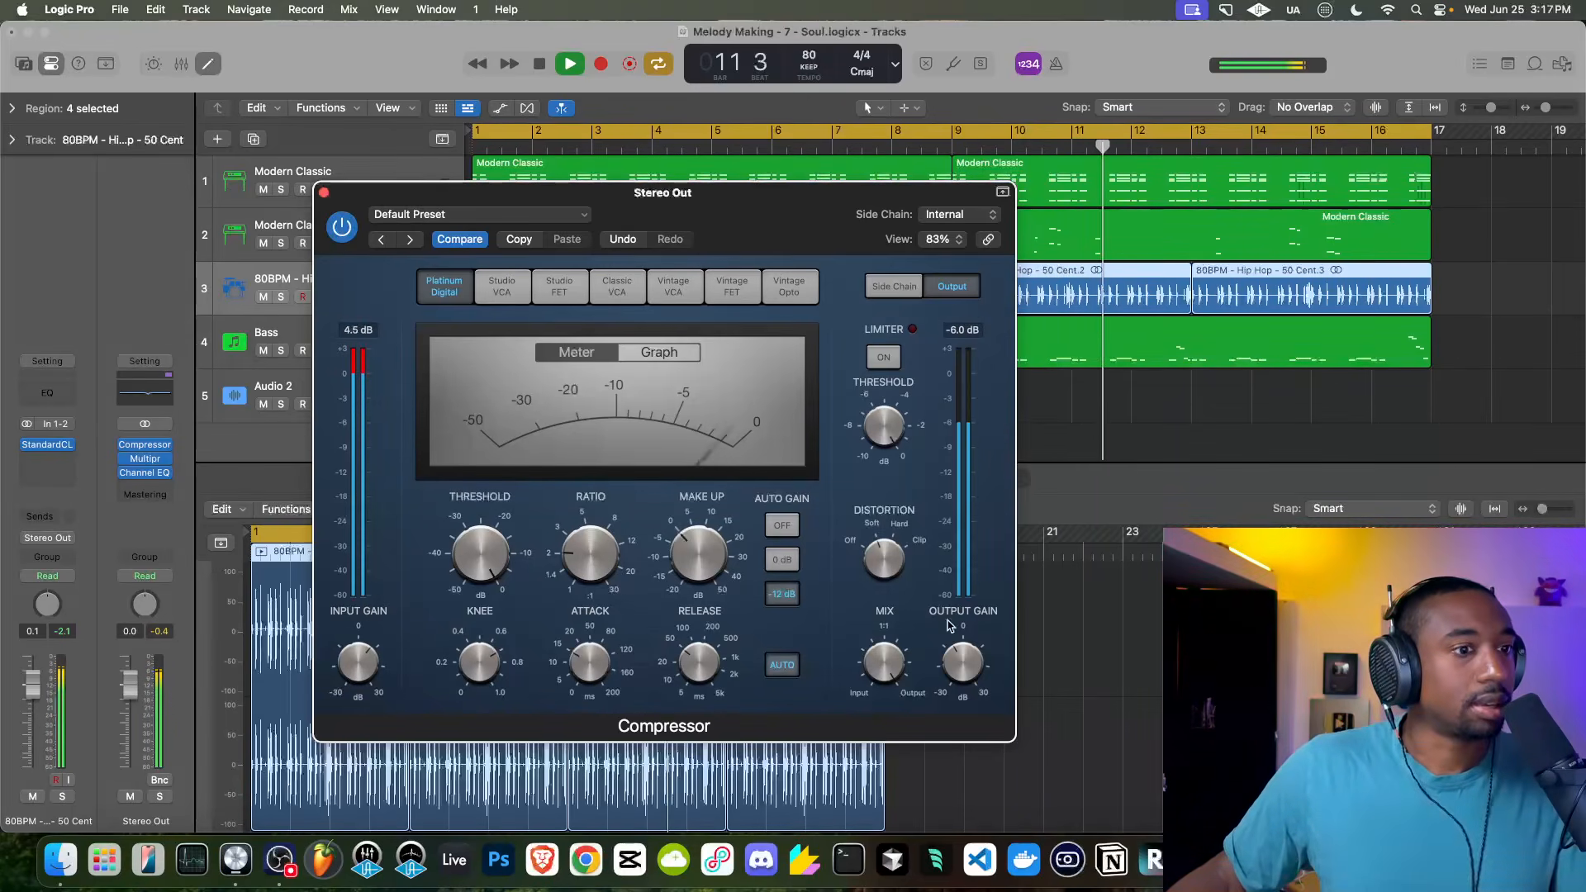
pyautogui.moveTo(956, 662); pyautogui.dragTo(956, 657)
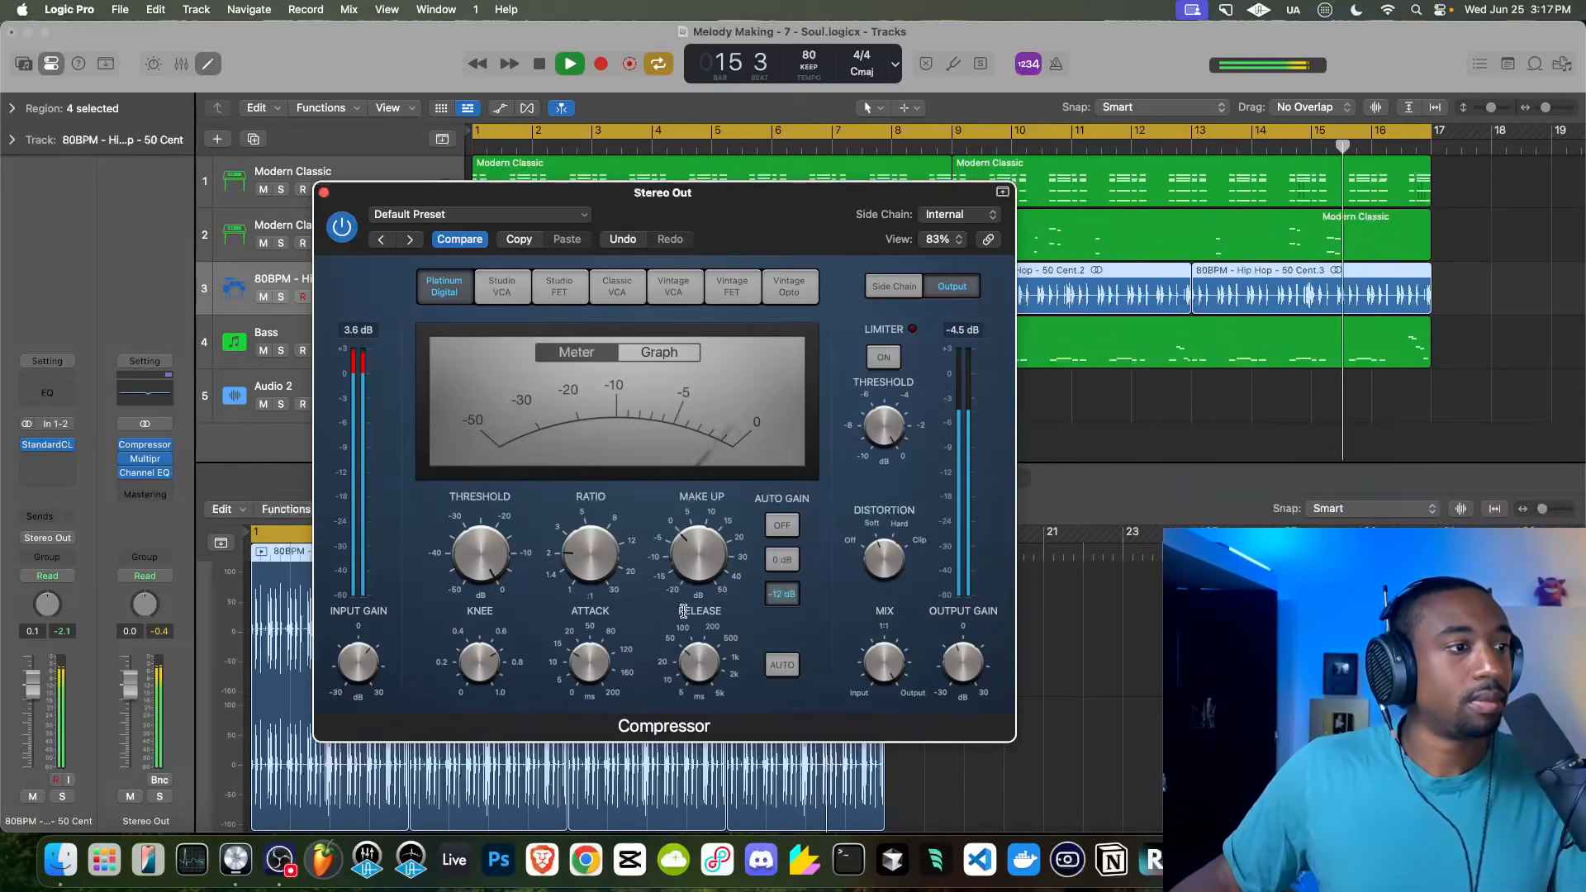
# Set the Compressor's ratio to 1.2:1, attack to 38 ms and release to 77 ms with automatic release off, and resume playback
pyautogui.moveTo(602, 553); pyautogui.dragTo(604, 545)
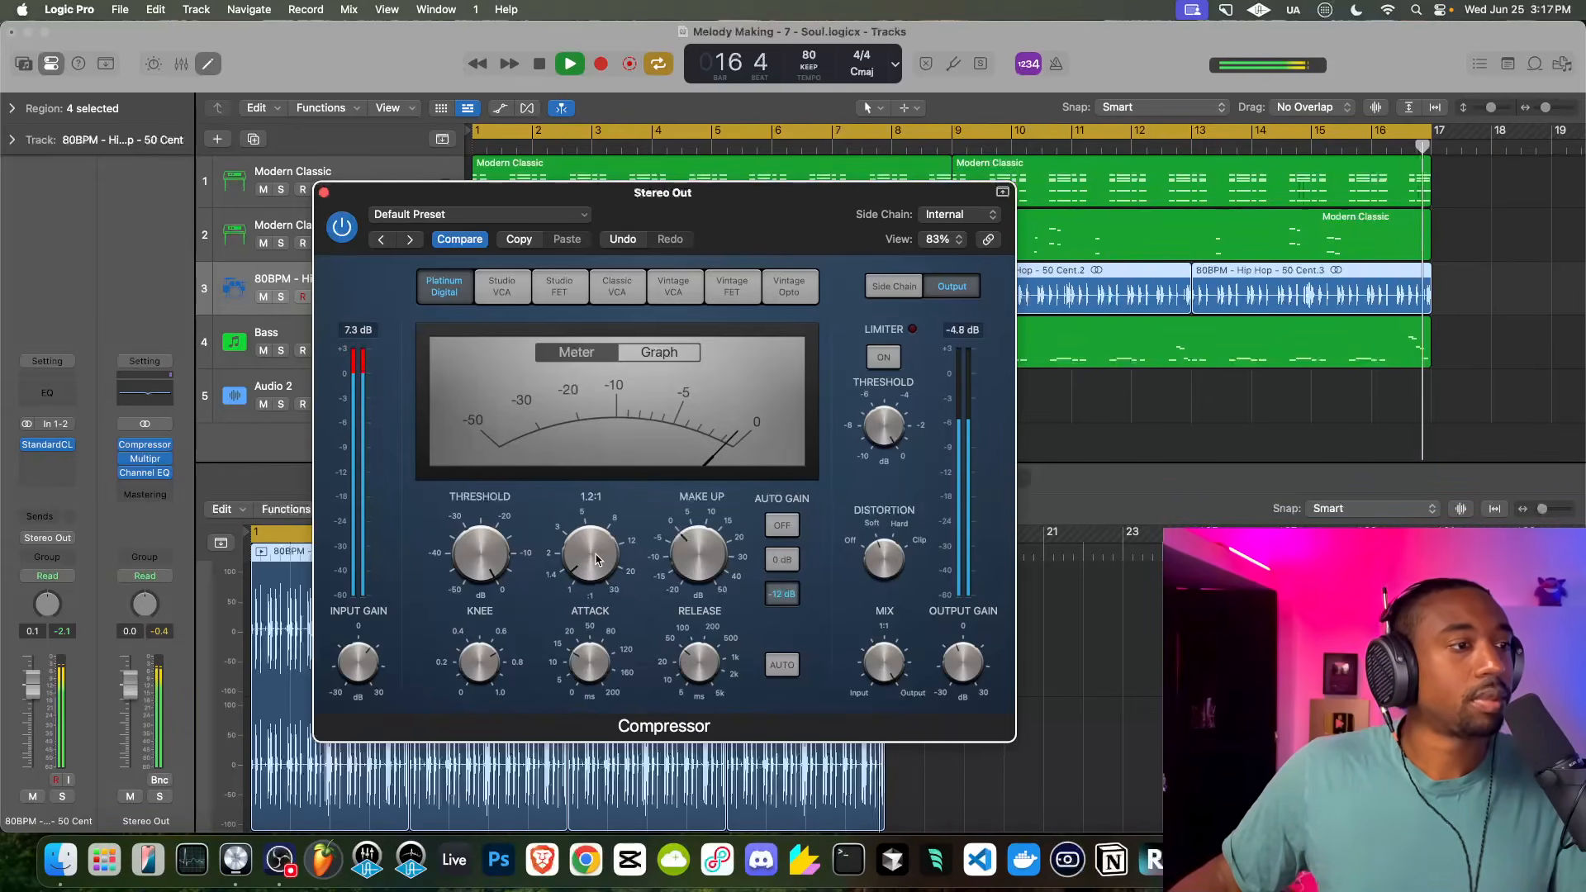
pyautogui.press('space')
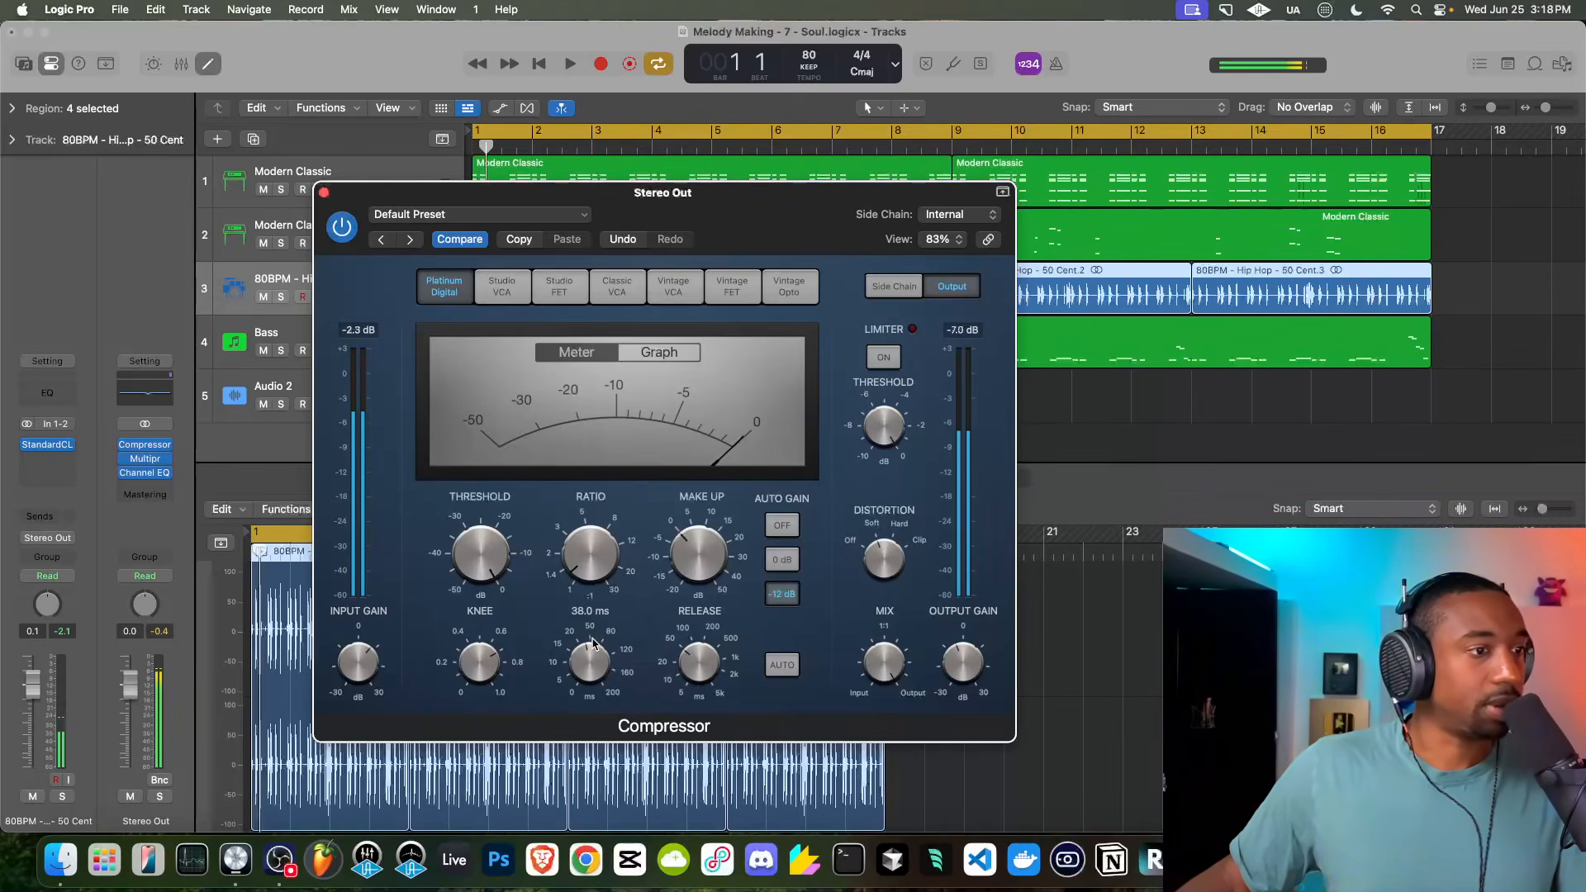
pyautogui.moveTo(699, 653); pyautogui.dragTo(699, 643)
pyautogui.press('space')
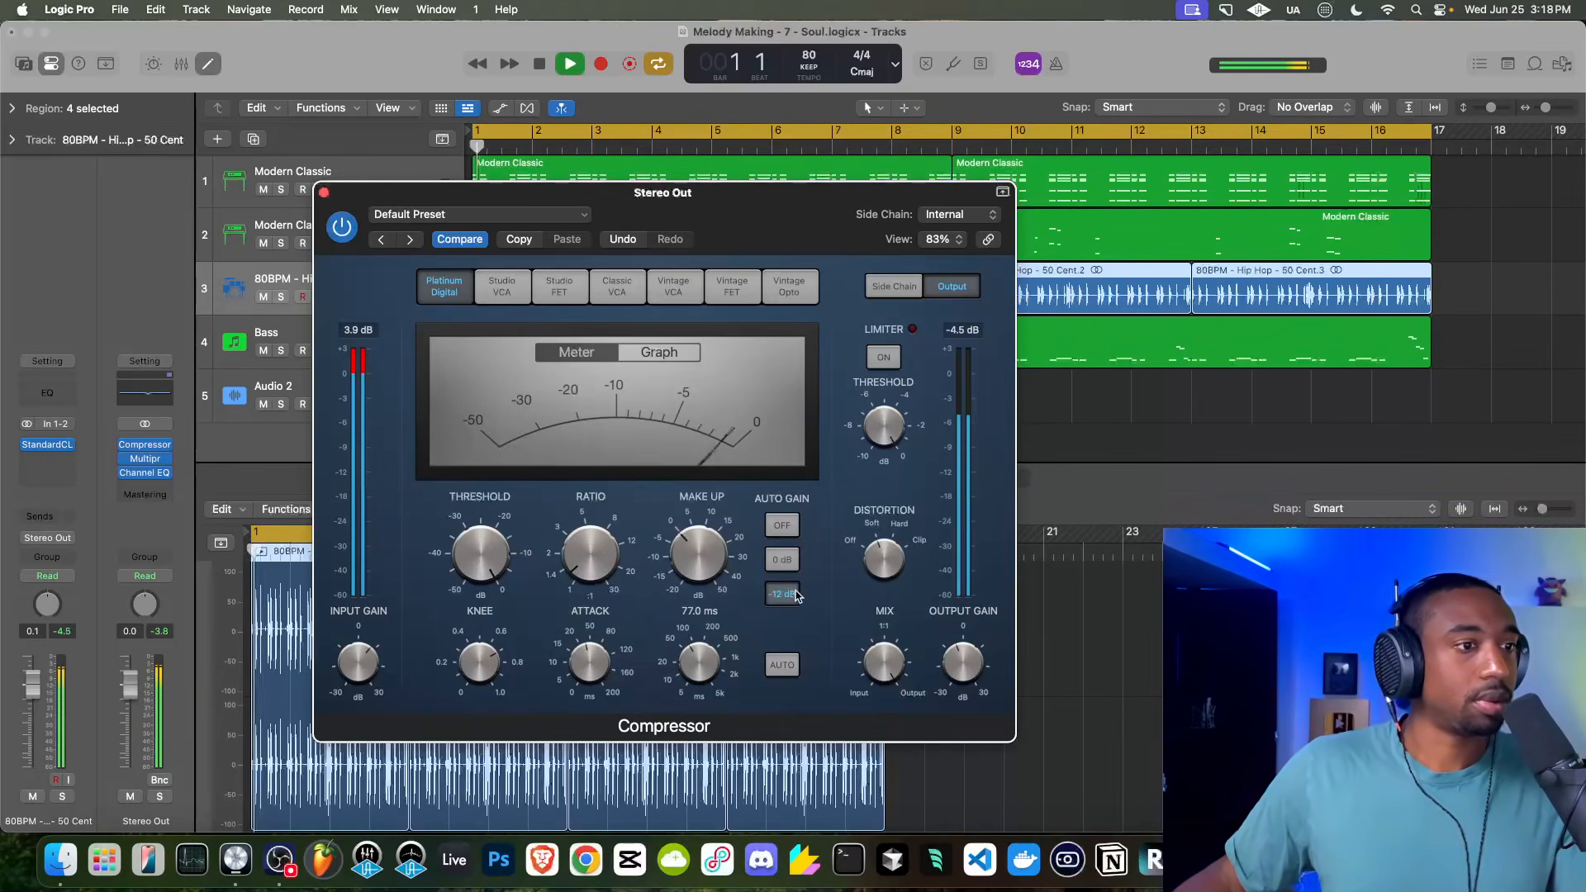
# Compare the Compressor's 0 dB Auto Gain with -12 dB, keep -12 dB, set the ratio to 1.3:1 and close the plug-in
pyautogui.click(787, 561)
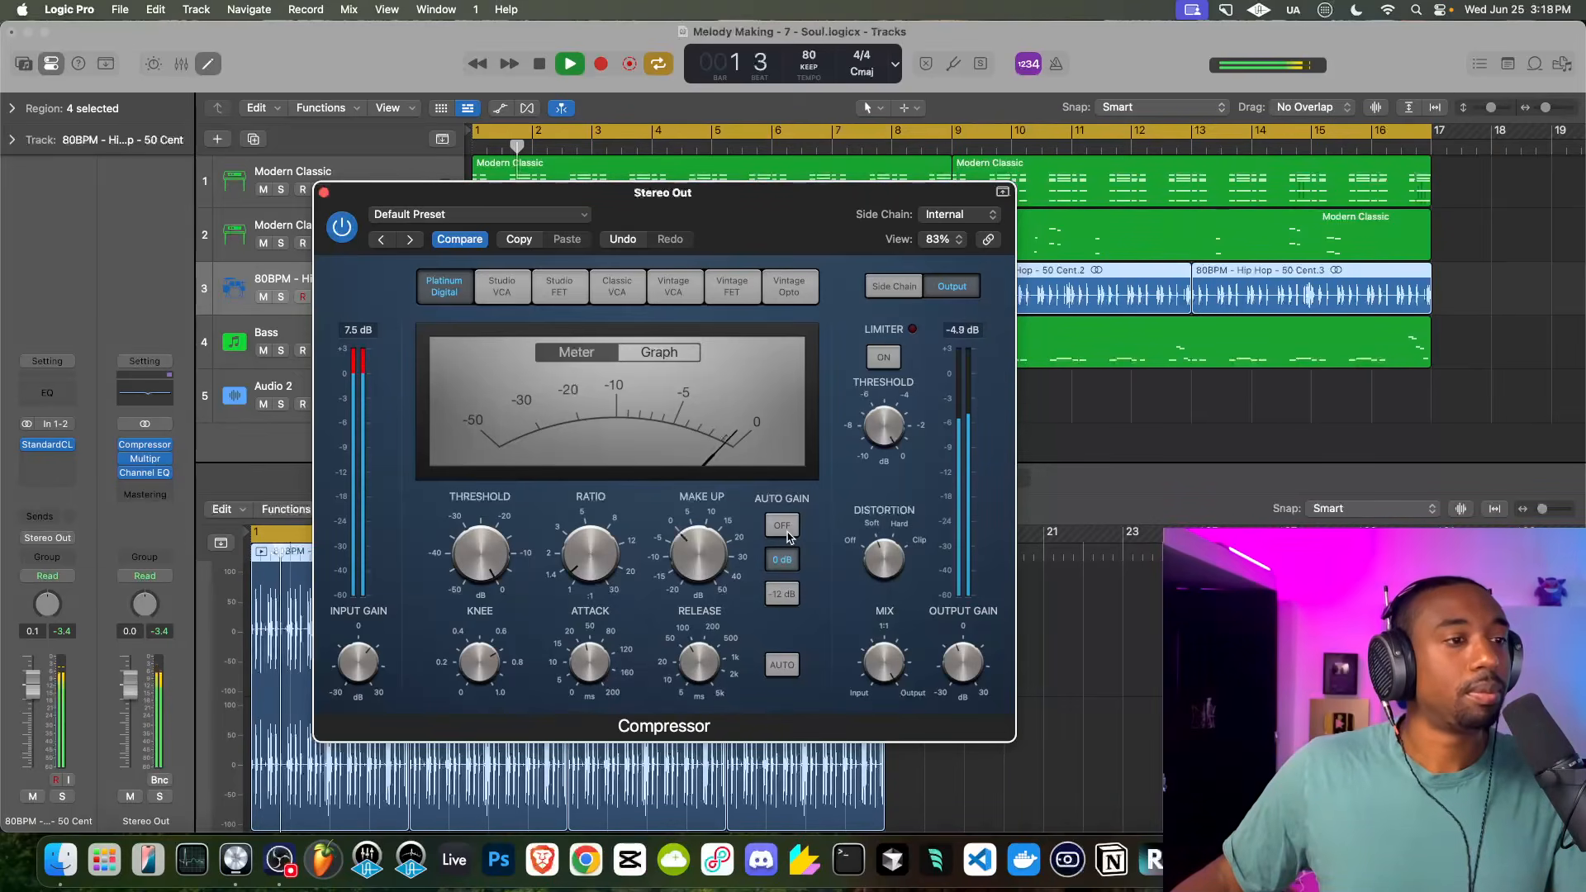
pyautogui.click(785, 590)
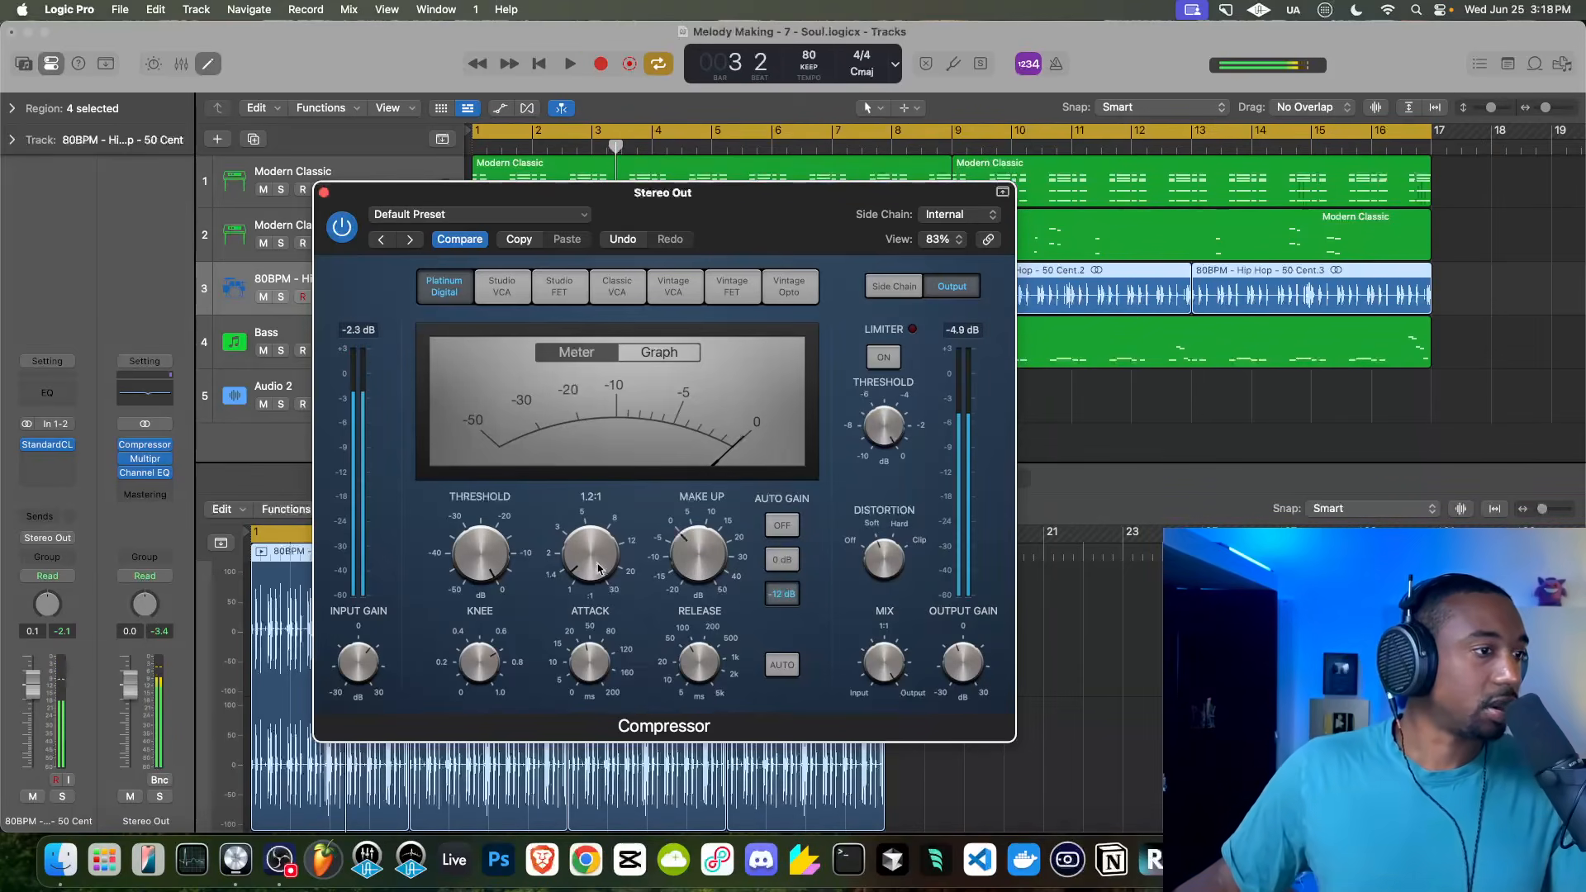
pyautogui.press('space')
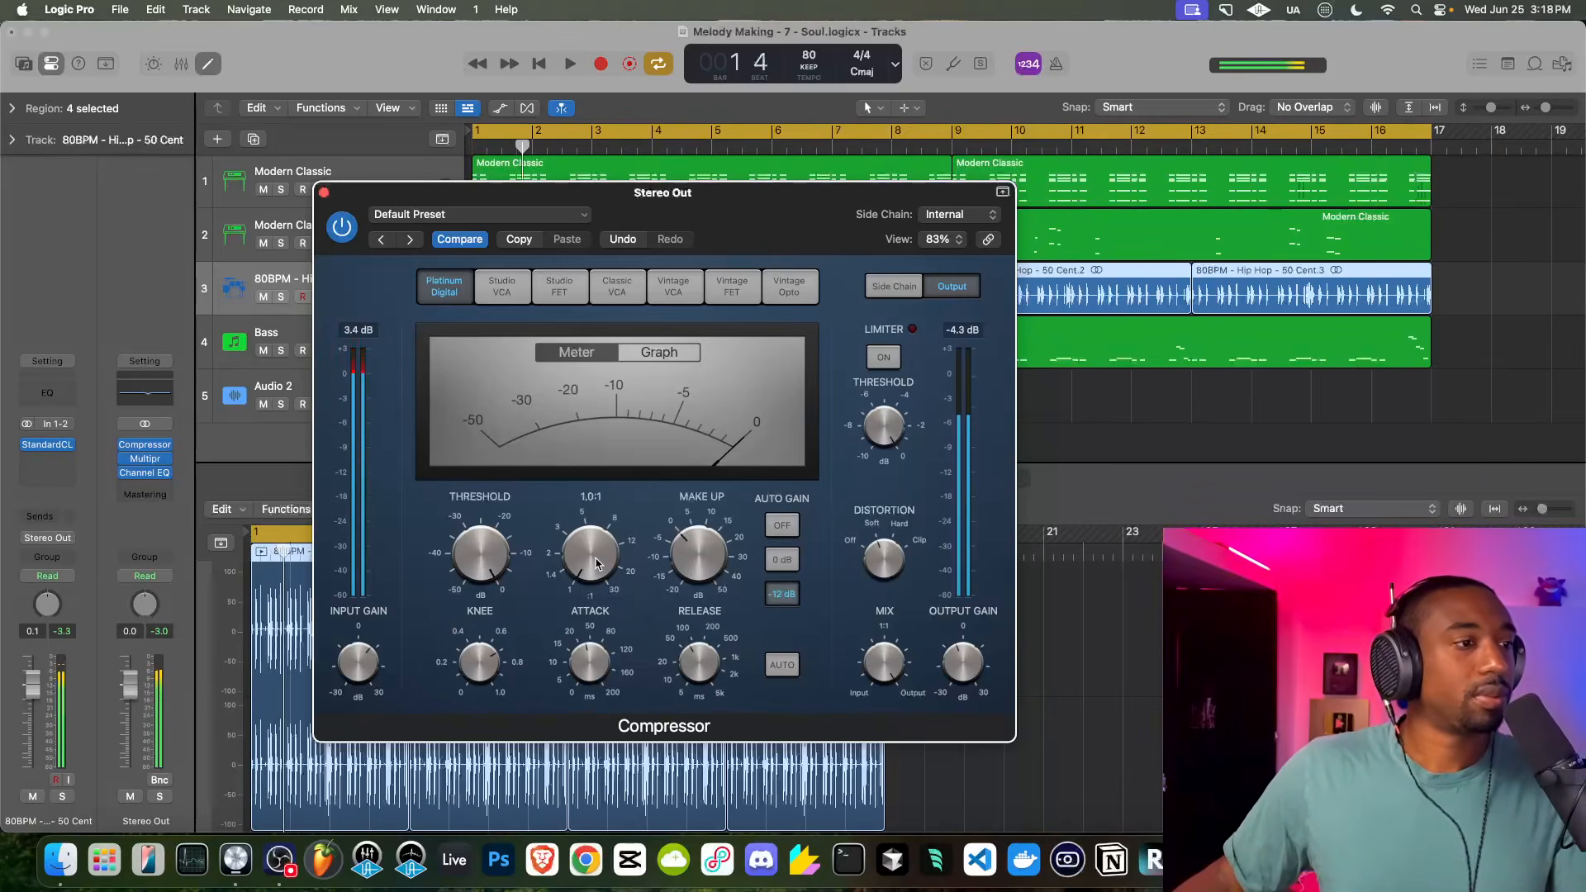
pyautogui.press('space')
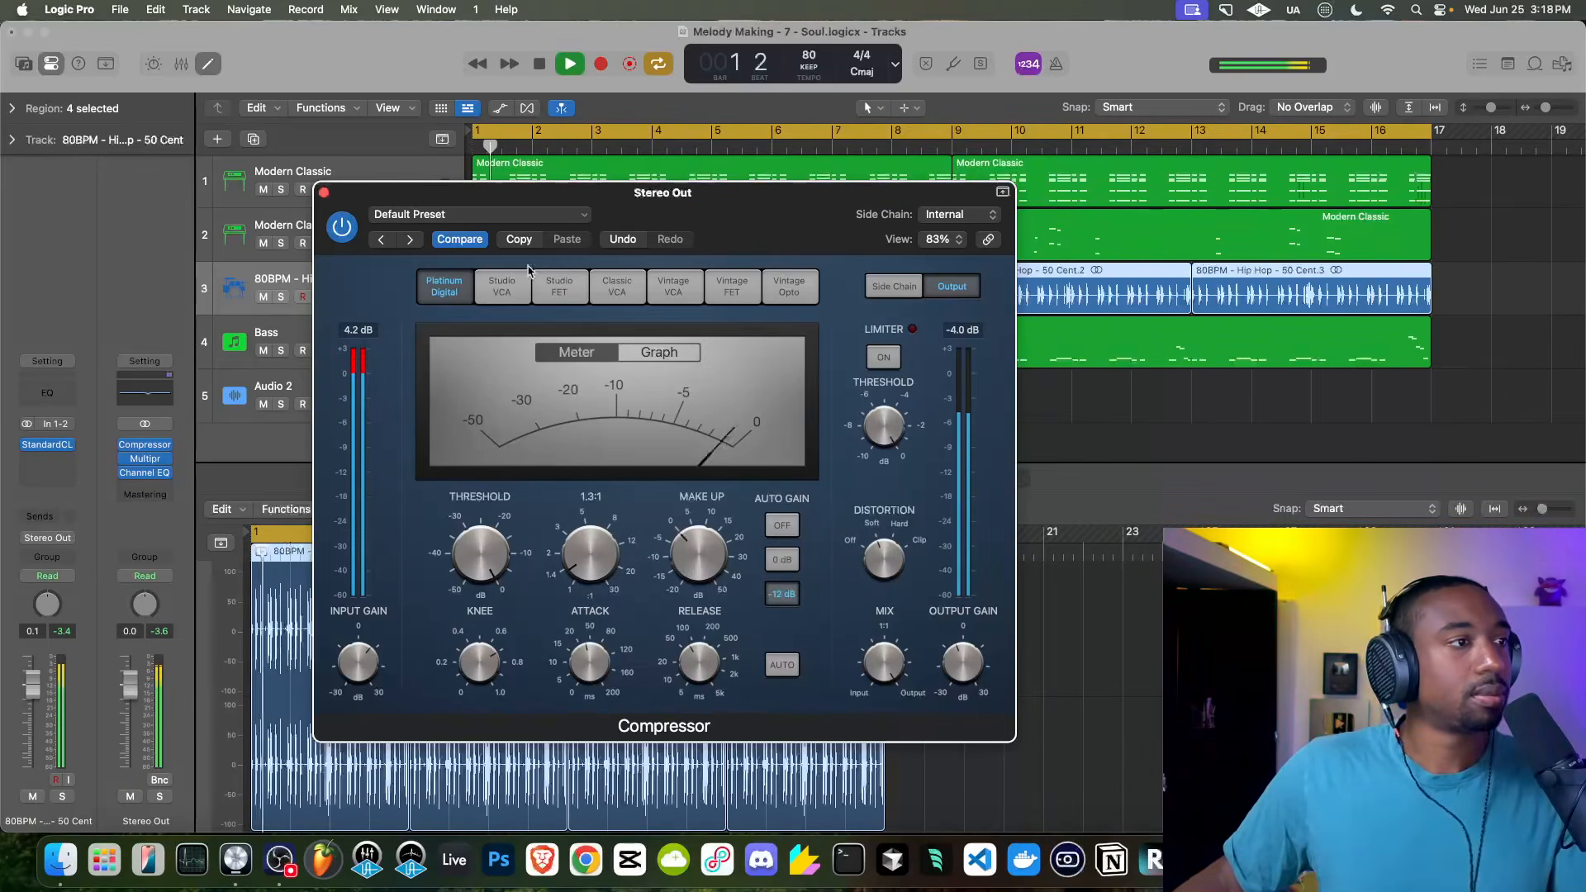
pyautogui.click(324, 194)
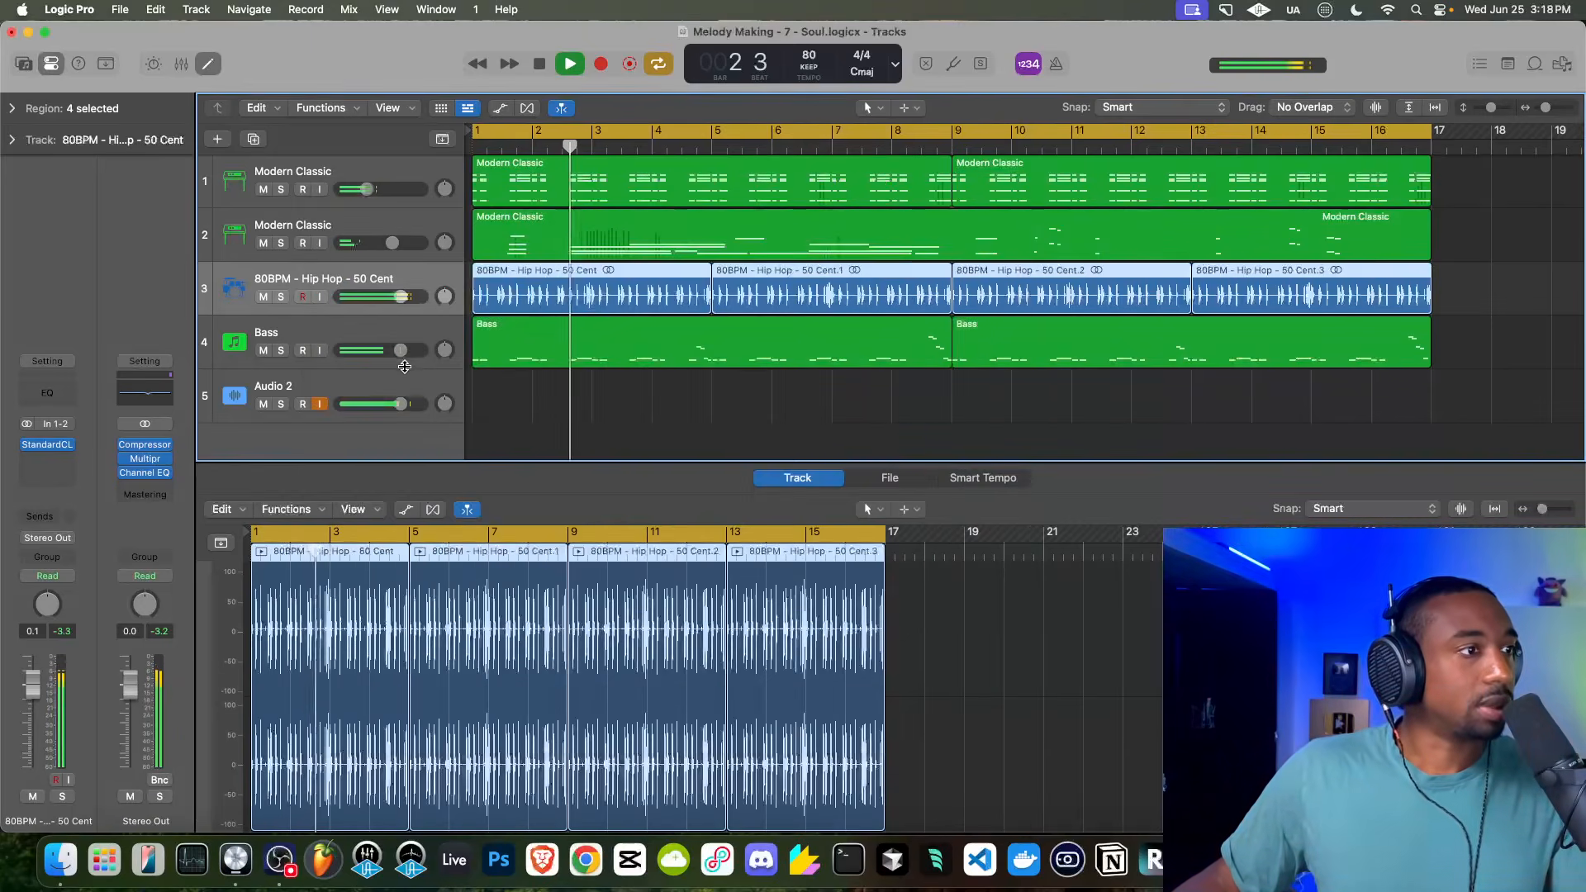
# Lower the Bass track's volume, transpose all notes in its first region down one octave and play from bar 1
pyautogui.press('space')
pyautogui.click(520, 345)
pyautogui.click(533, 595)
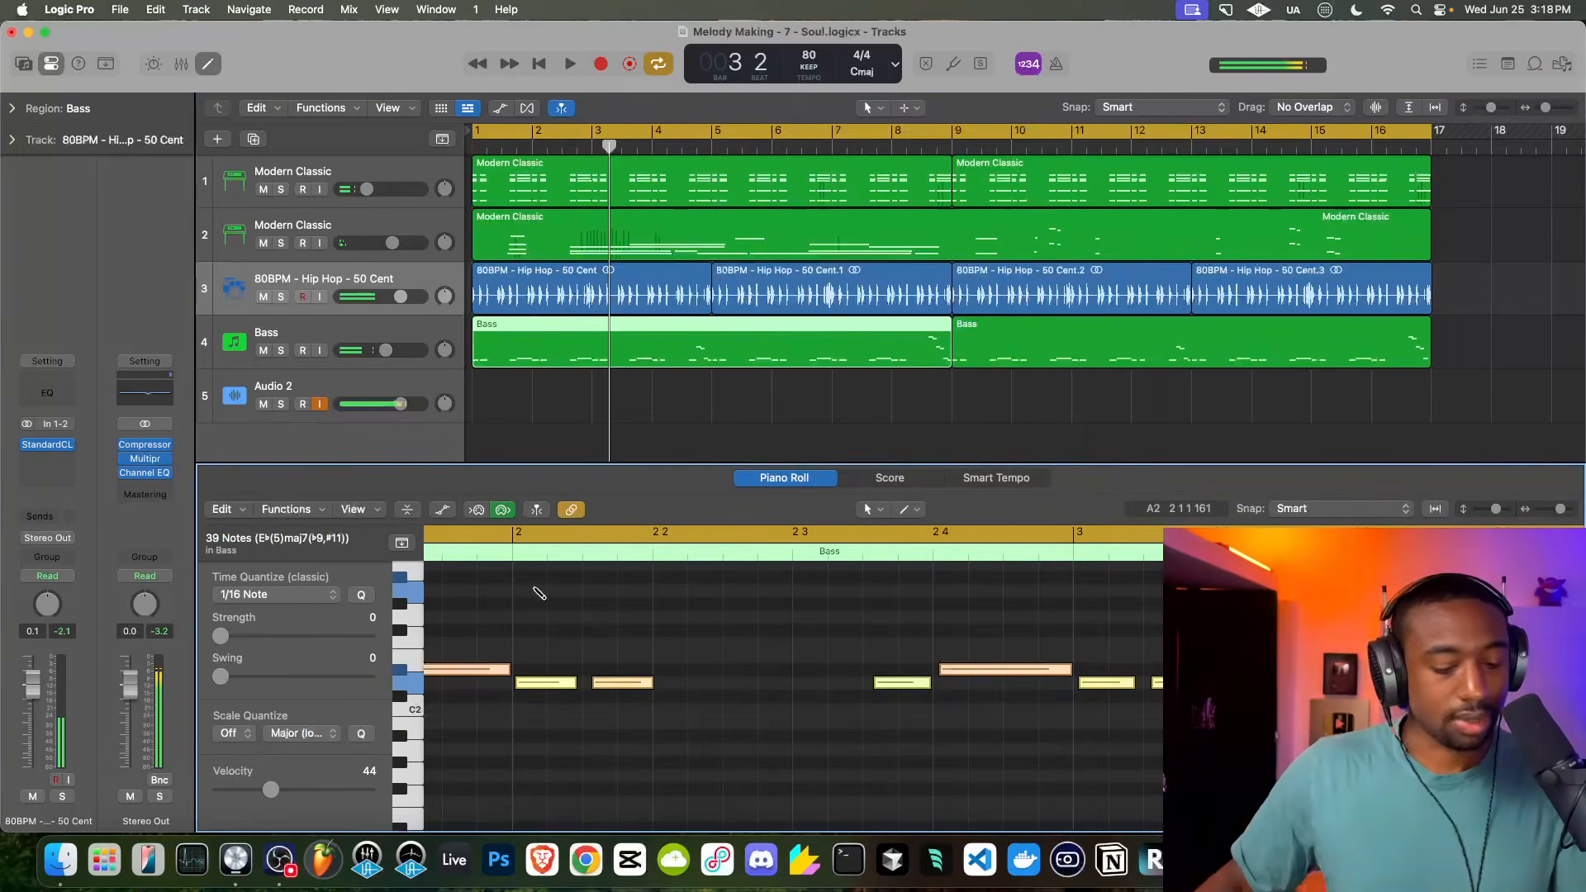
pyautogui.scroll(5, 534, 594)
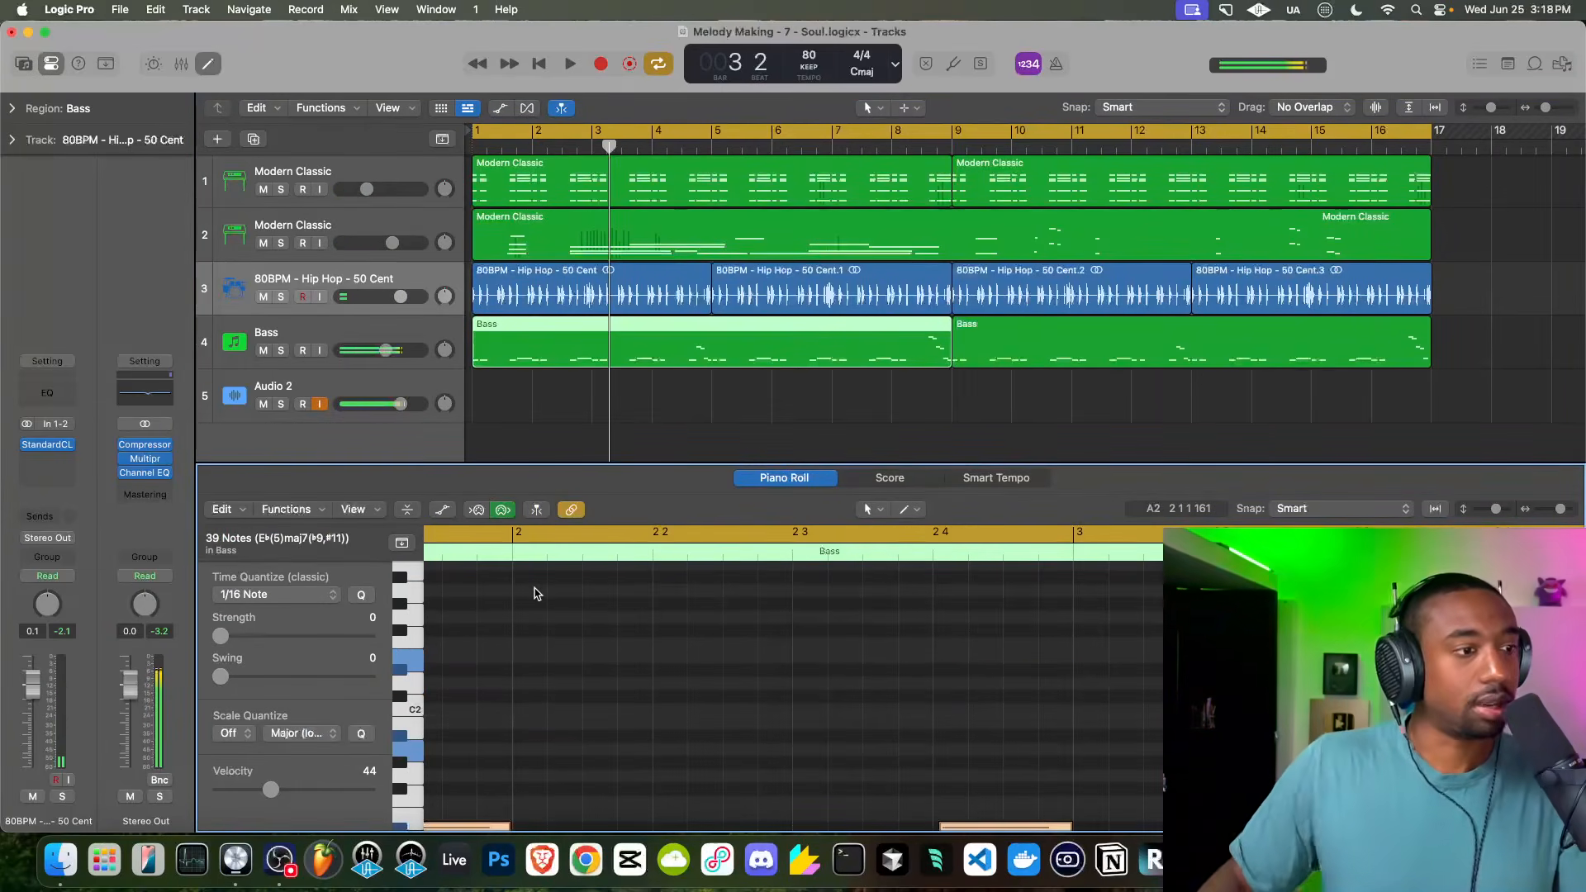
pyautogui.press('Return')
pyautogui.press('space')
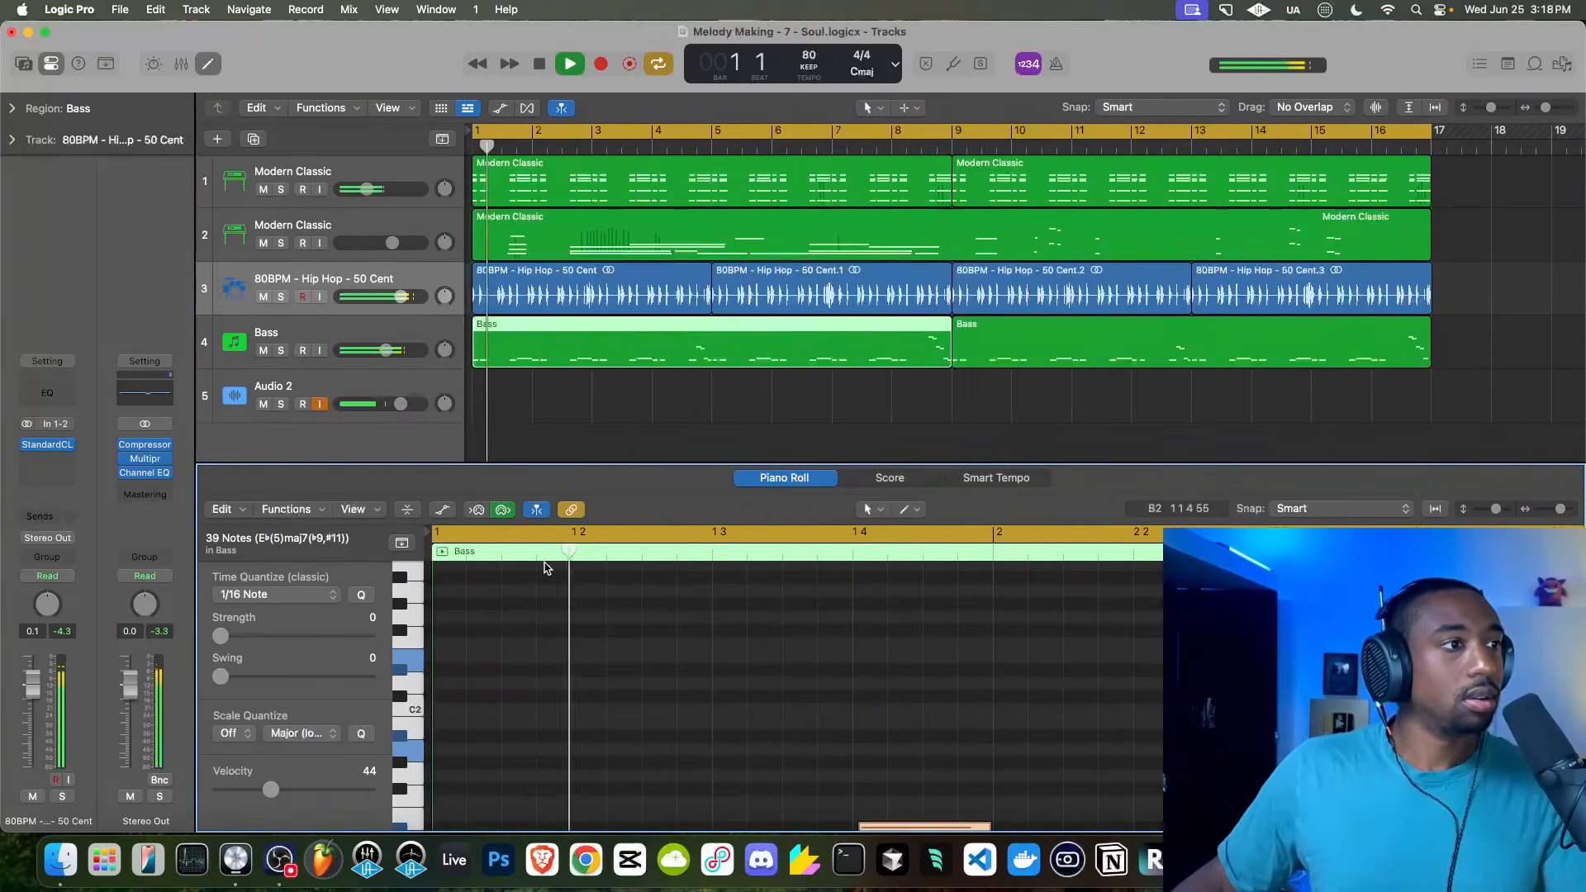
# Transpose all notes in the second Bass region down one octave to match the first region
pyautogui.click(570, 509)
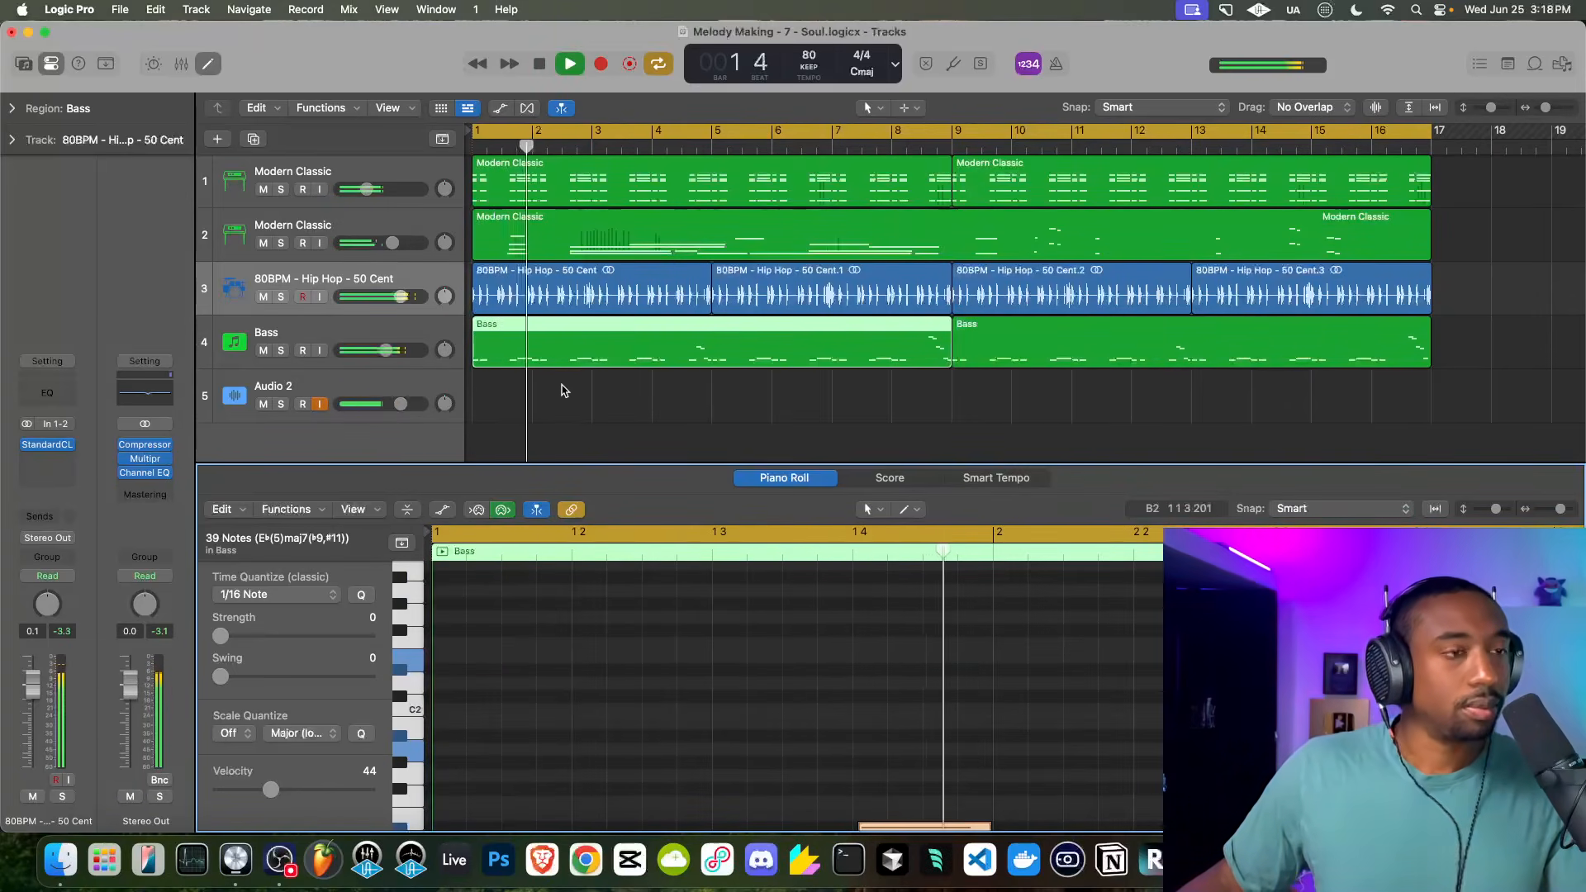
pyautogui.click(1015, 351)
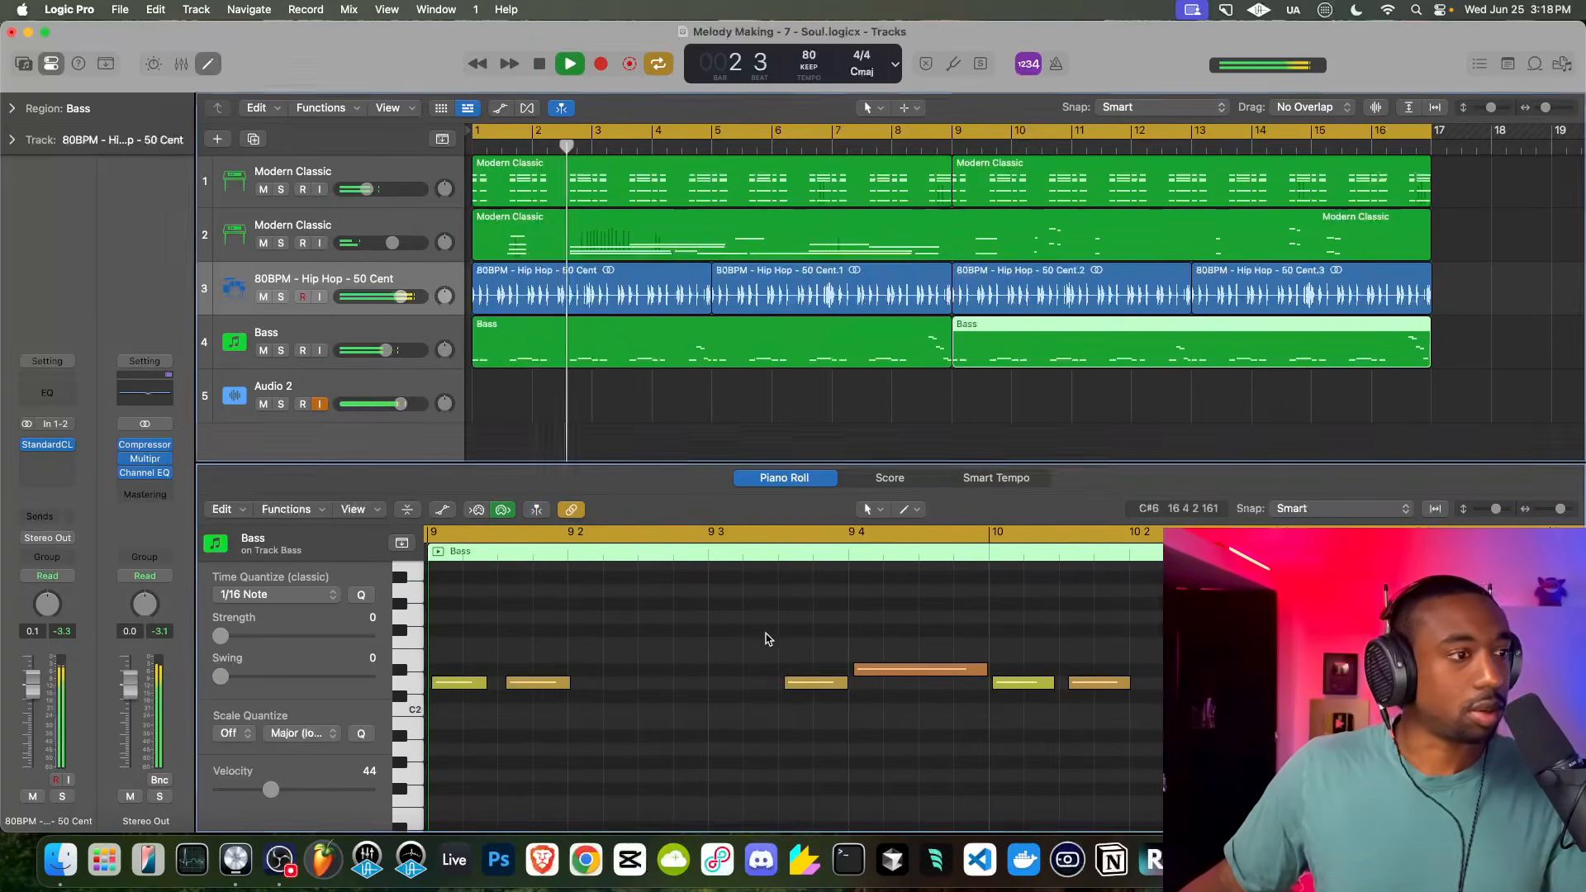
pyautogui.press('super+a')
pyautogui.click(734, 345)
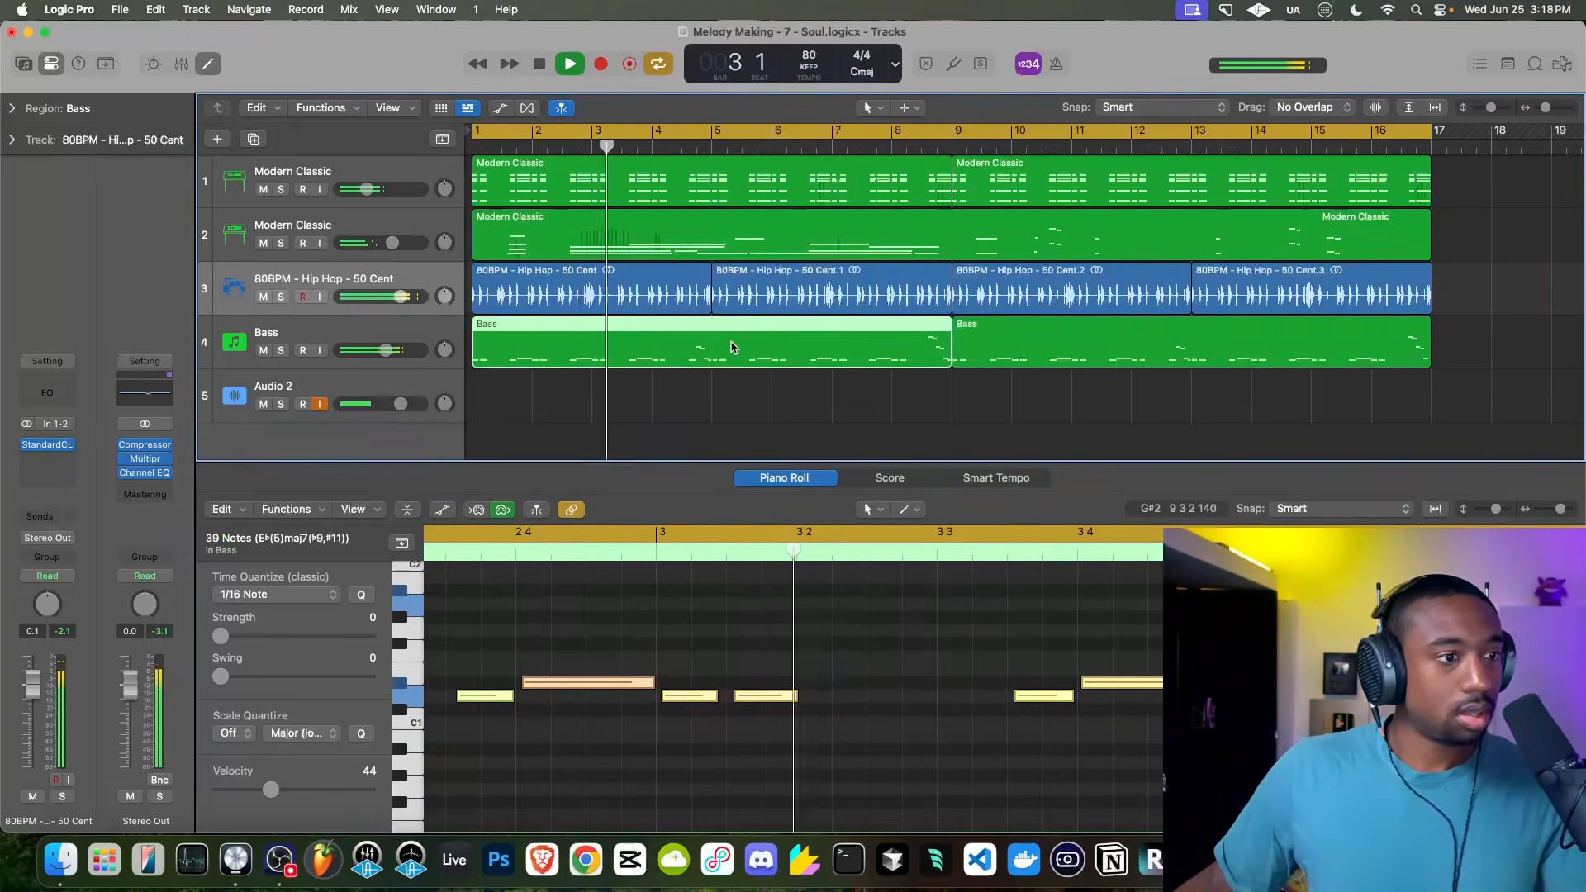
pyautogui.click(1002, 347)
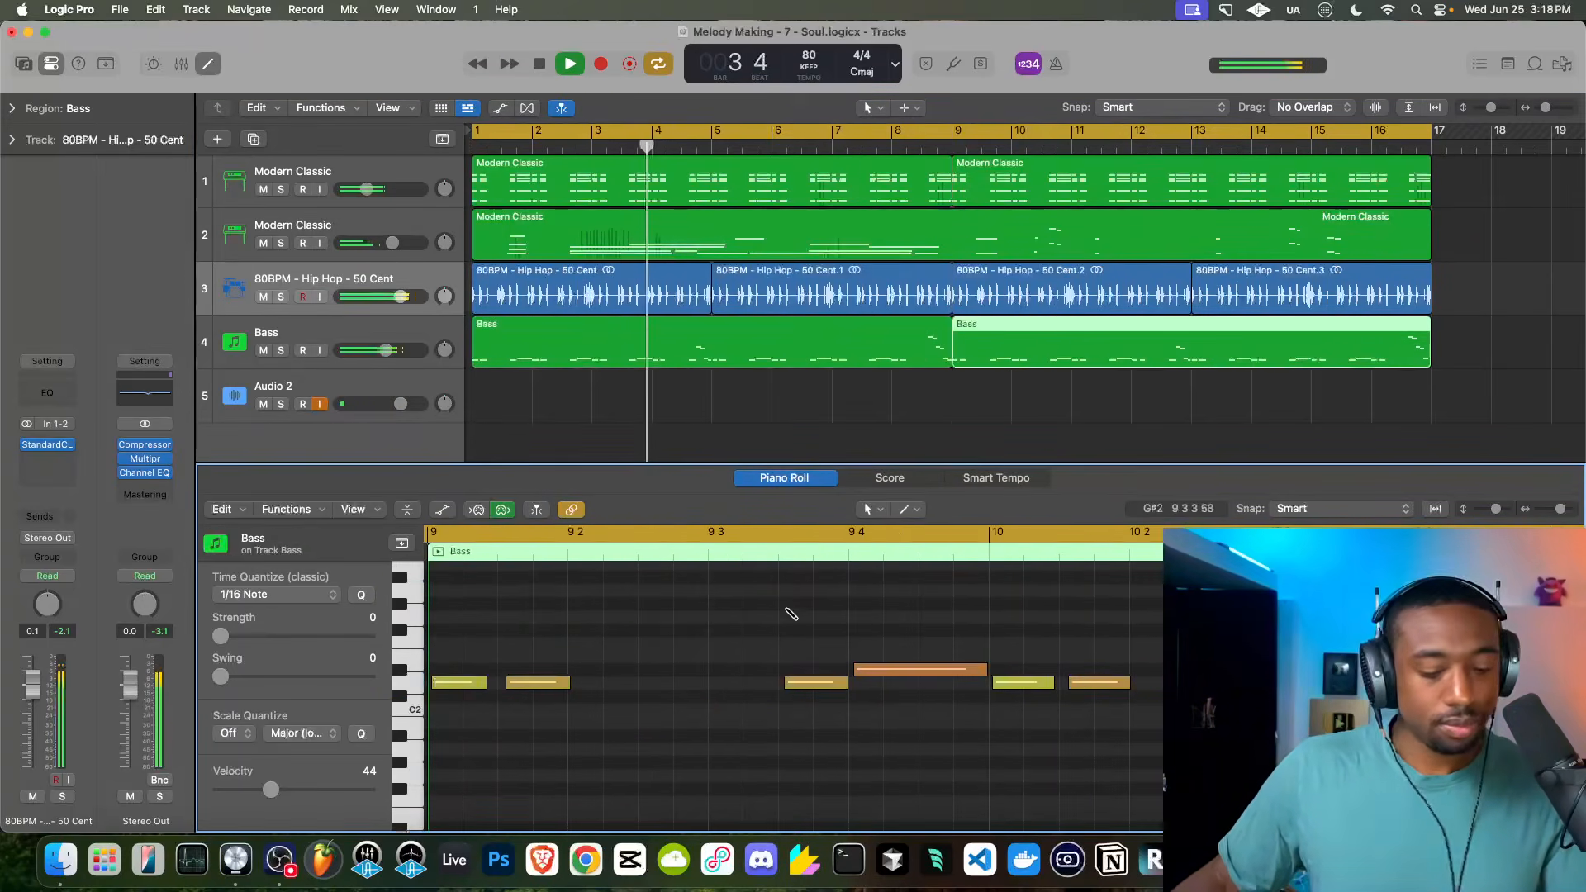
pyautogui.hotkey('shift', 'alt', 'Down')
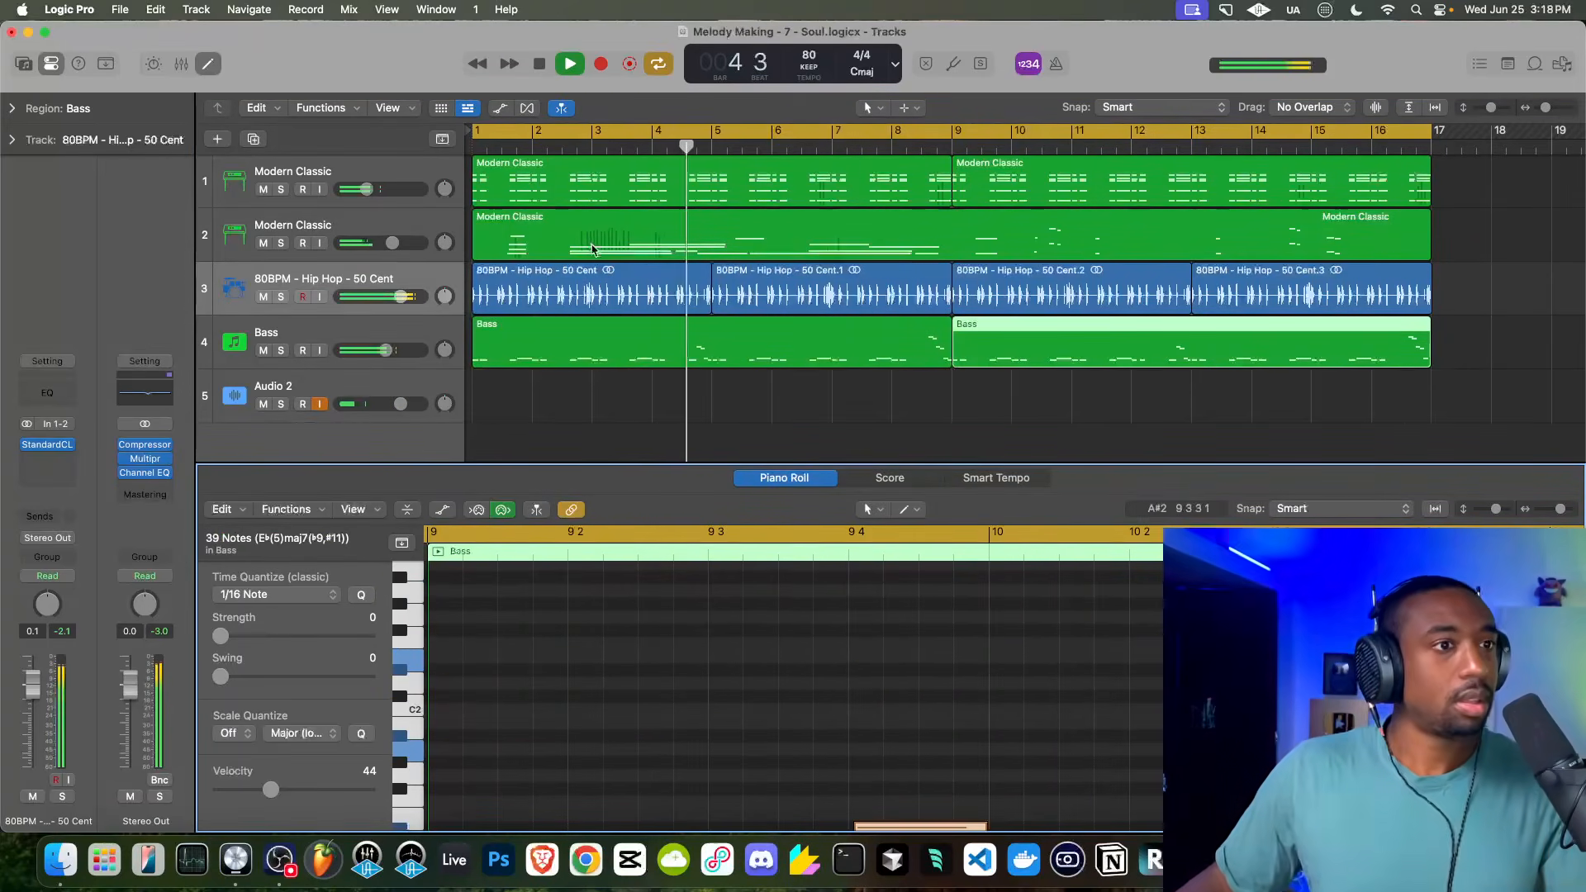
# Lower the first Modern Classic track's volume to about -17.4 dB and raise the second Modern Classic track's Bus 1 send
pyautogui.click(671, 176)
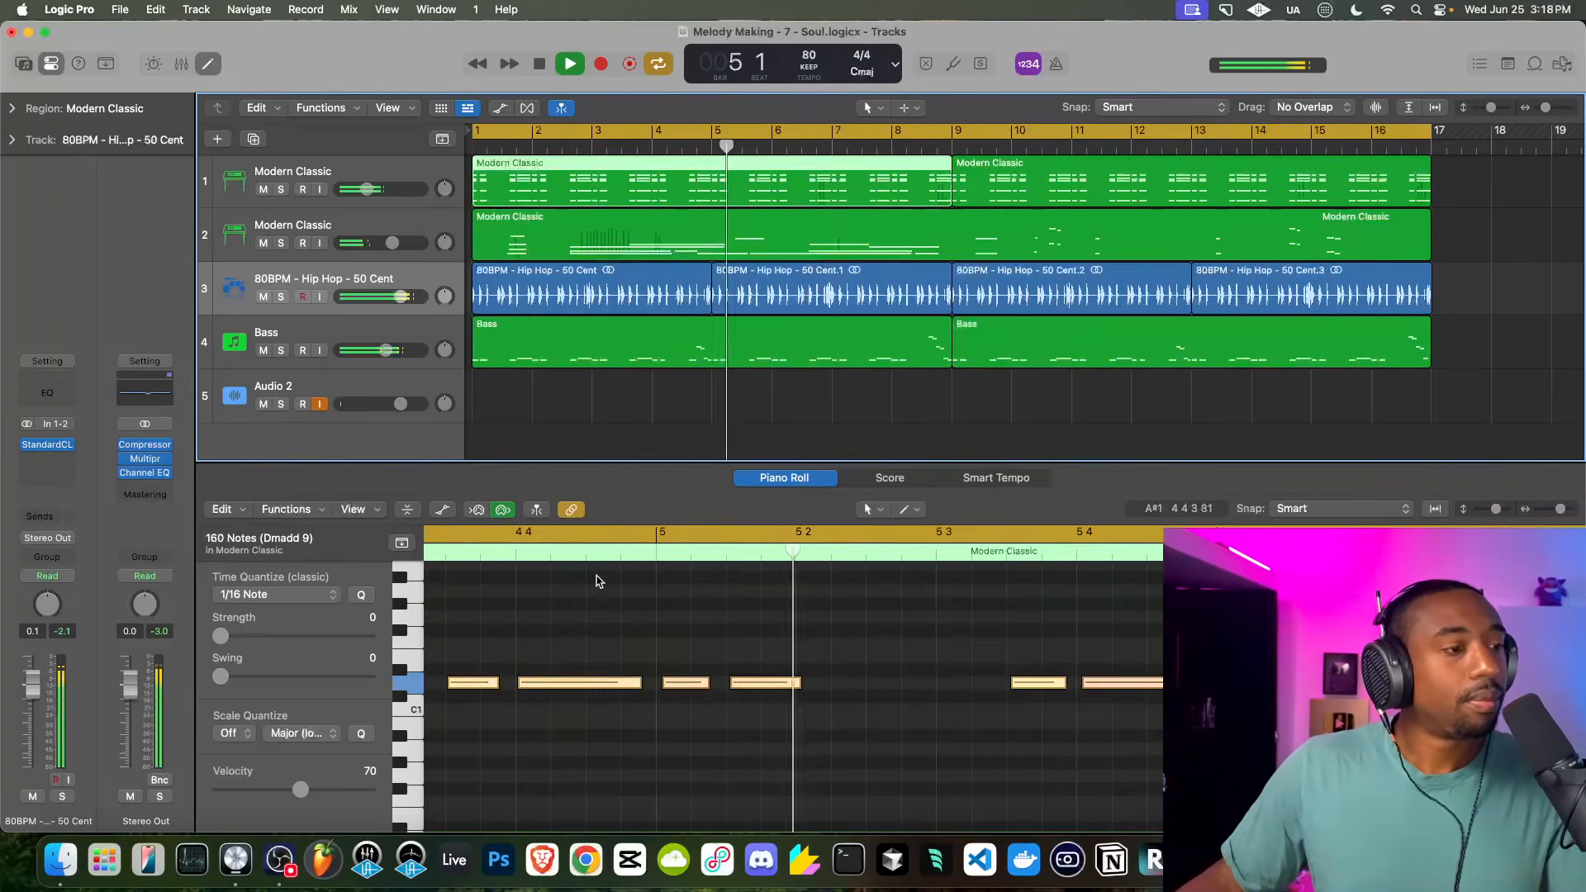
pyautogui.moveTo(368, 192); pyautogui.dragTo(362, 192)
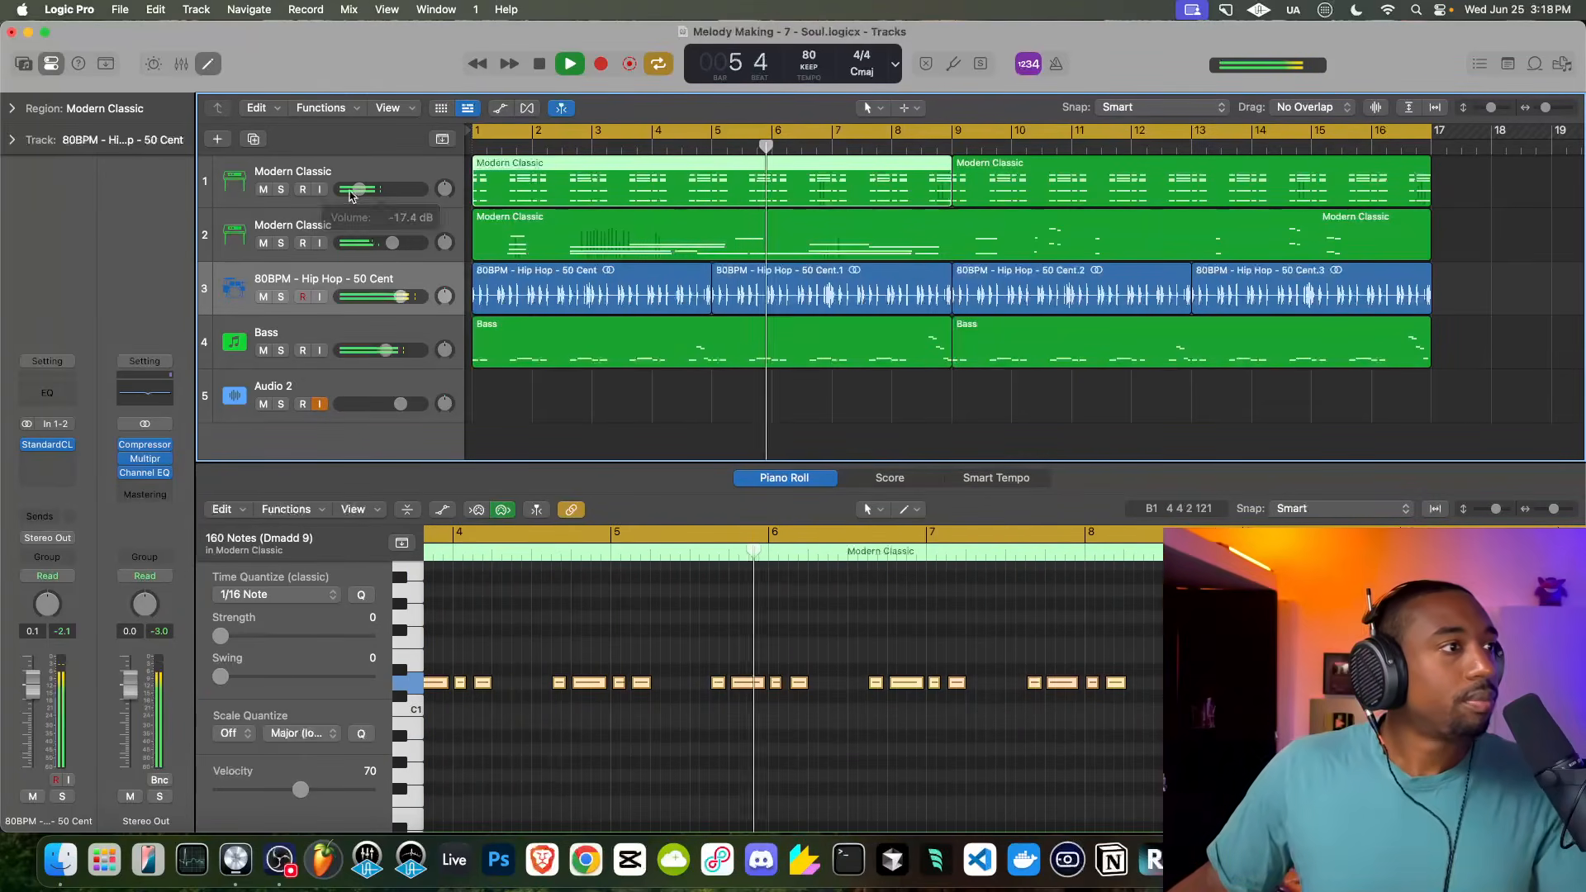
pyautogui.click(332, 223)
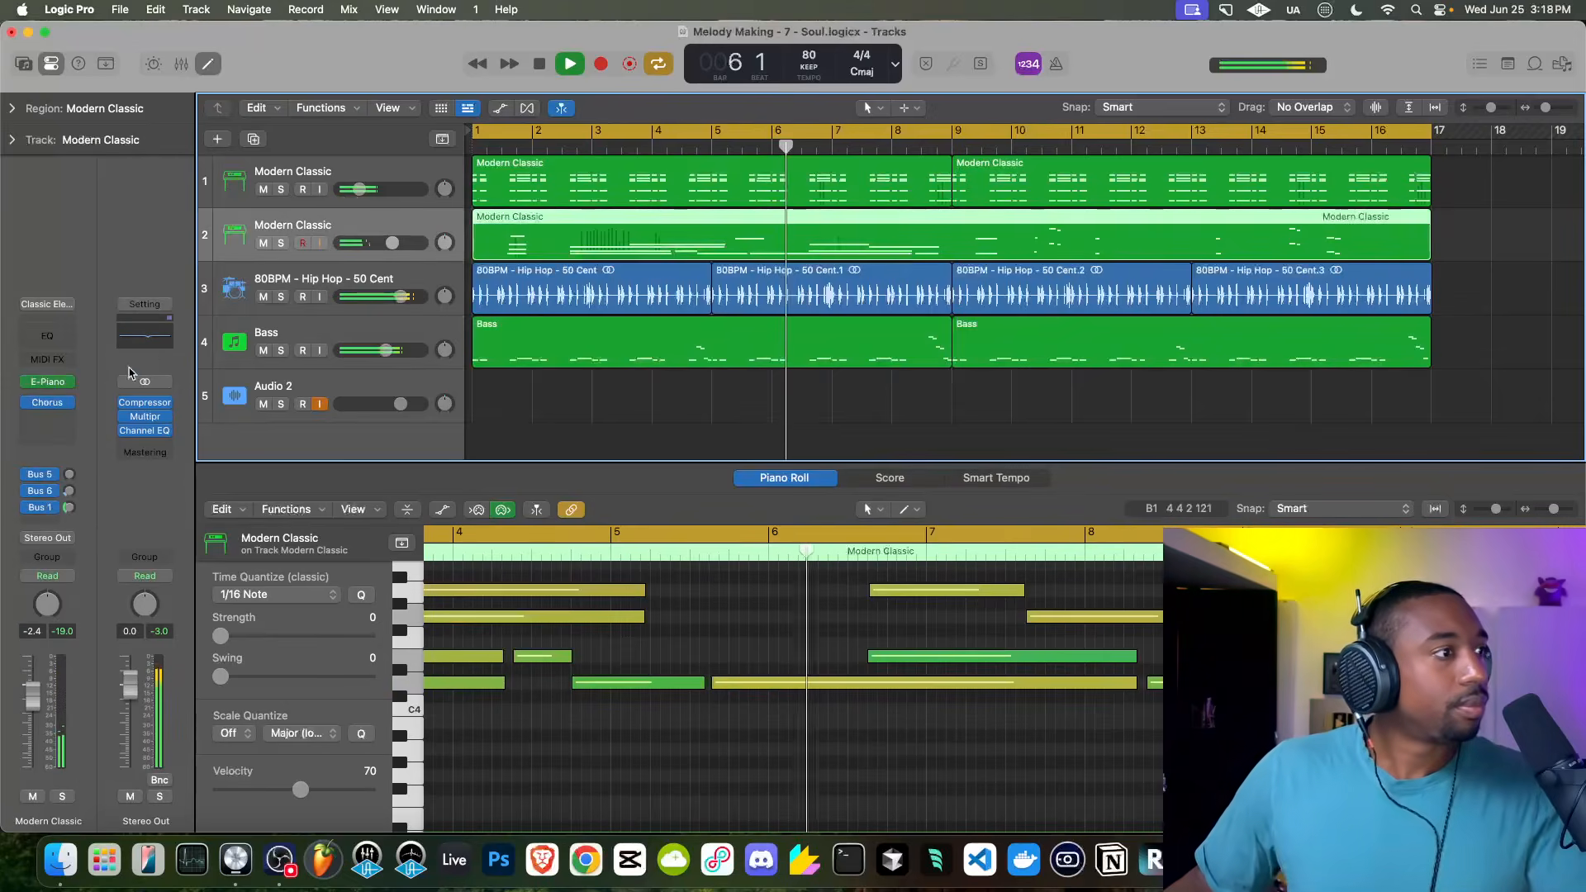
pyautogui.click(68, 507)
pyautogui.moveTo(70, 511); pyautogui.dragTo(74, 494)
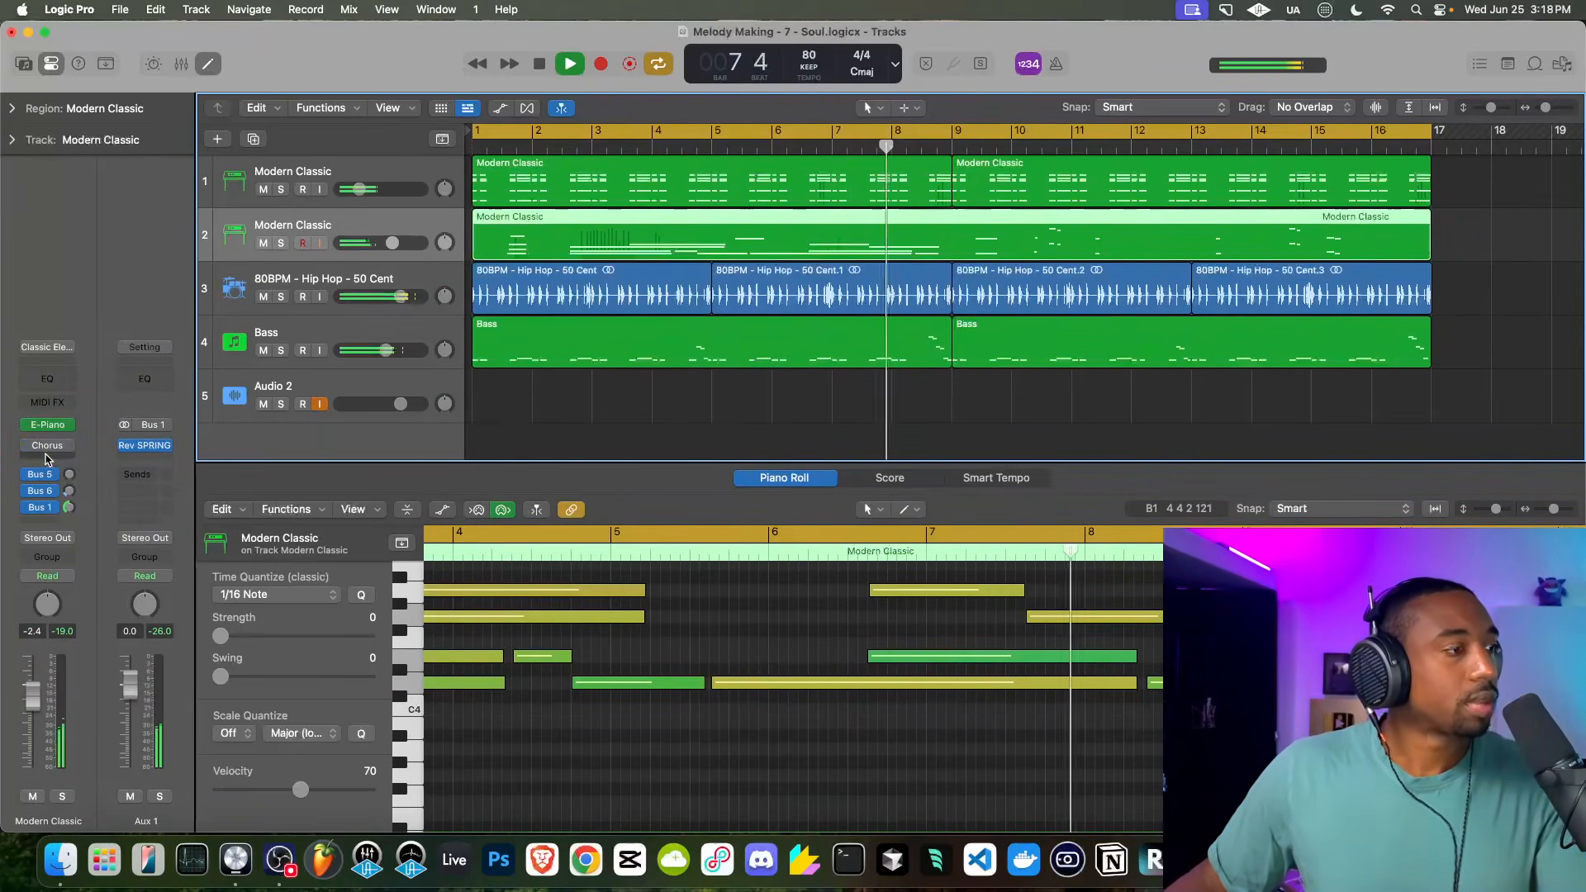
# Insert Direction Mixer on the second Modern Classic track, adjust its Spread and close the plug-in
pyautogui.click(47, 459)
pyautogui.write('direction')
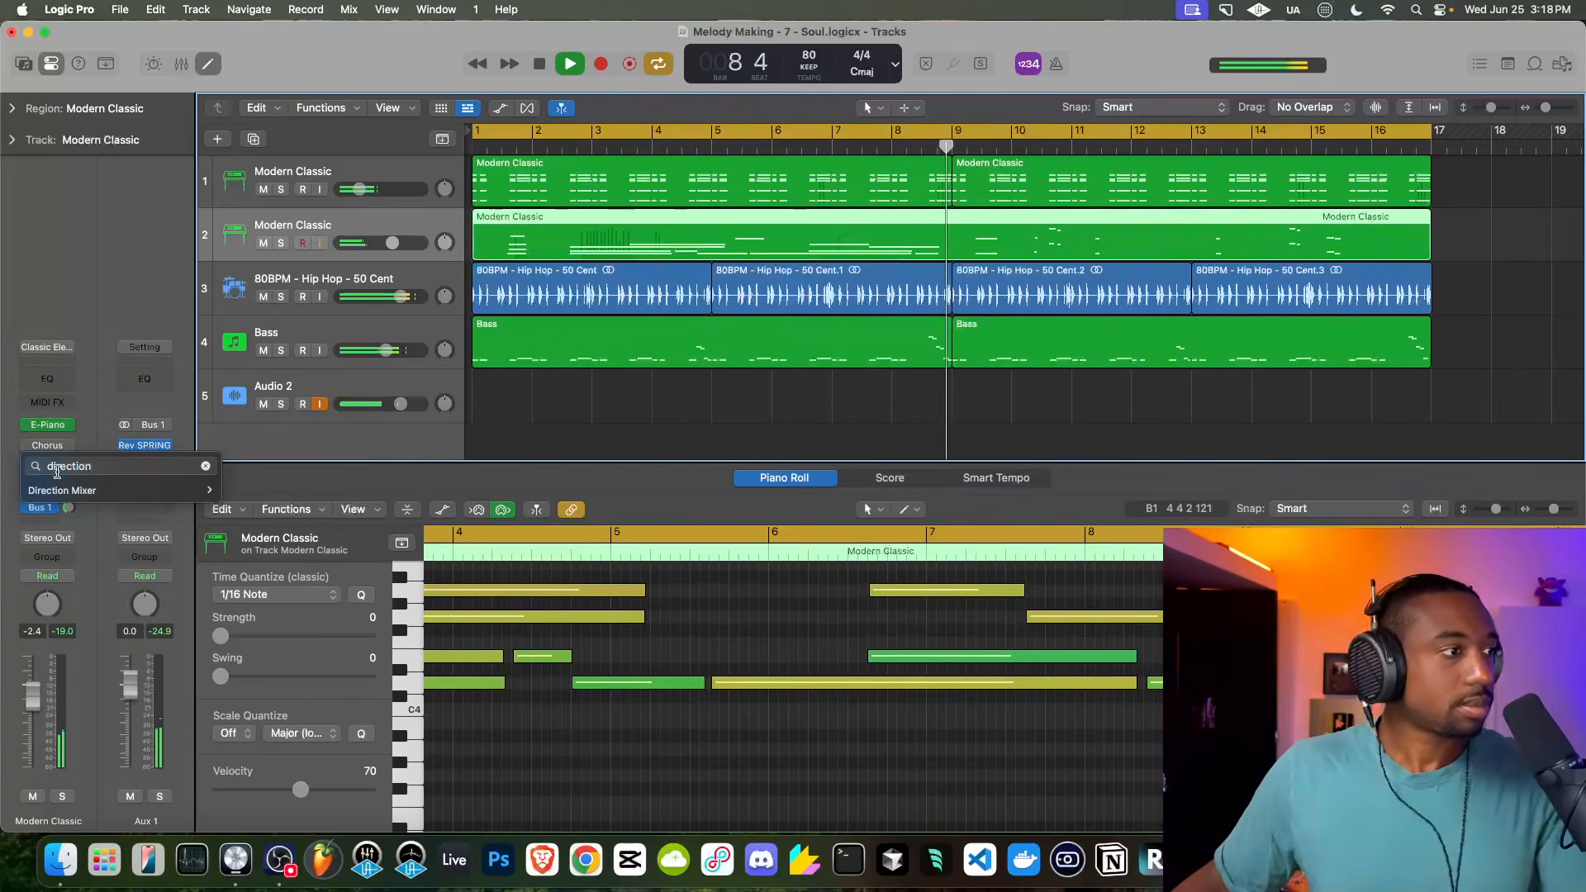
pyautogui.click(62, 490)
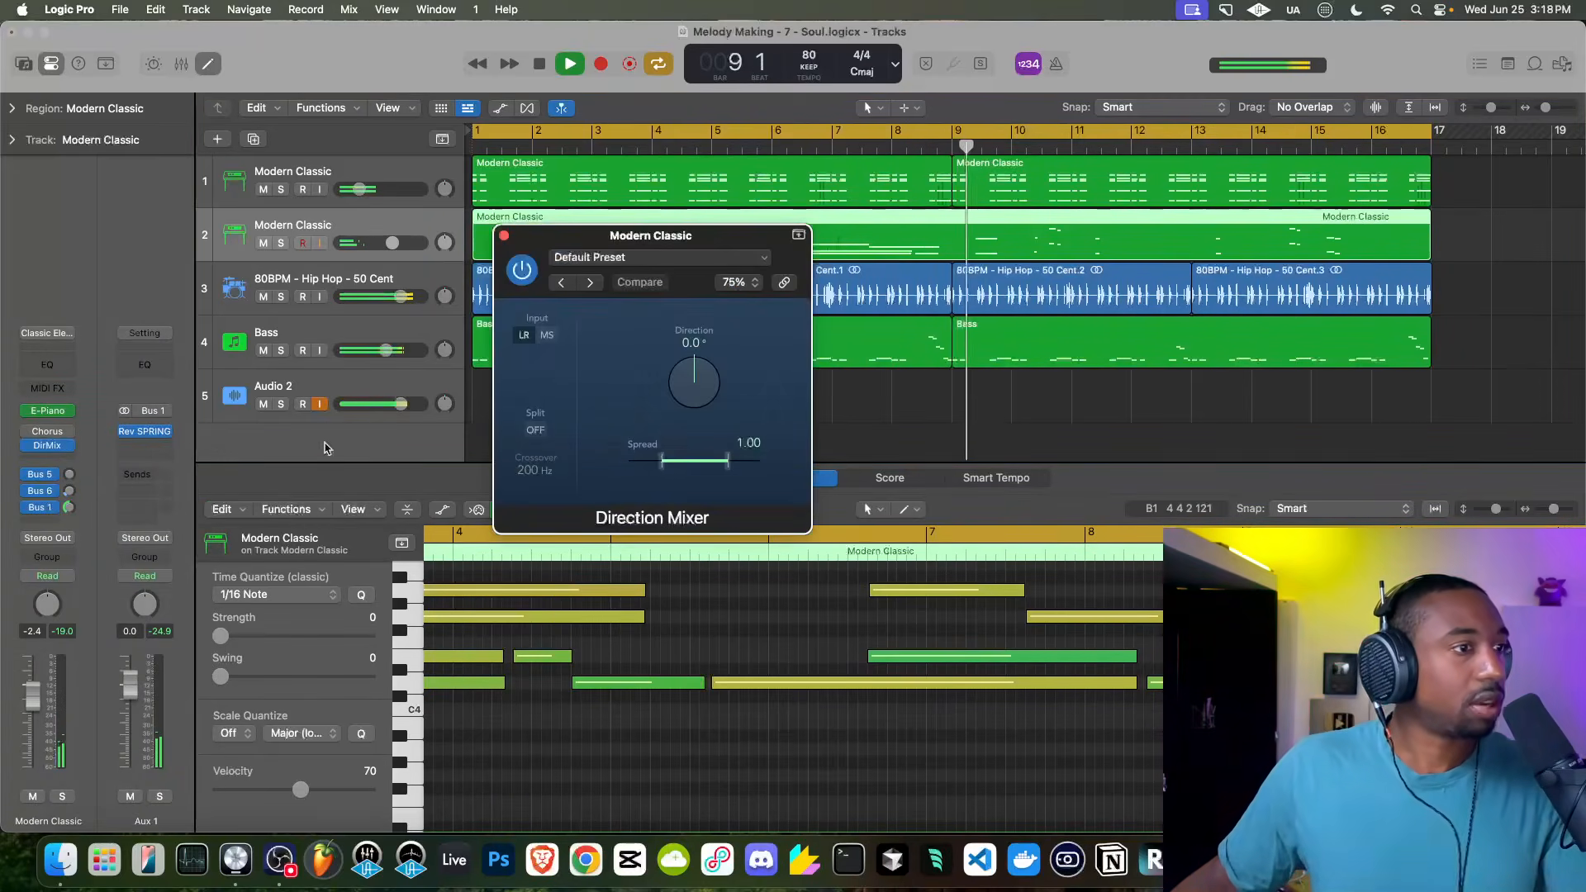
pyautogui.moveTo(663, 462); pyautogui.dragTo(746, 481)
pyautogui.scroll(-2, 678, 445)
pyautogui.click(505, 235)
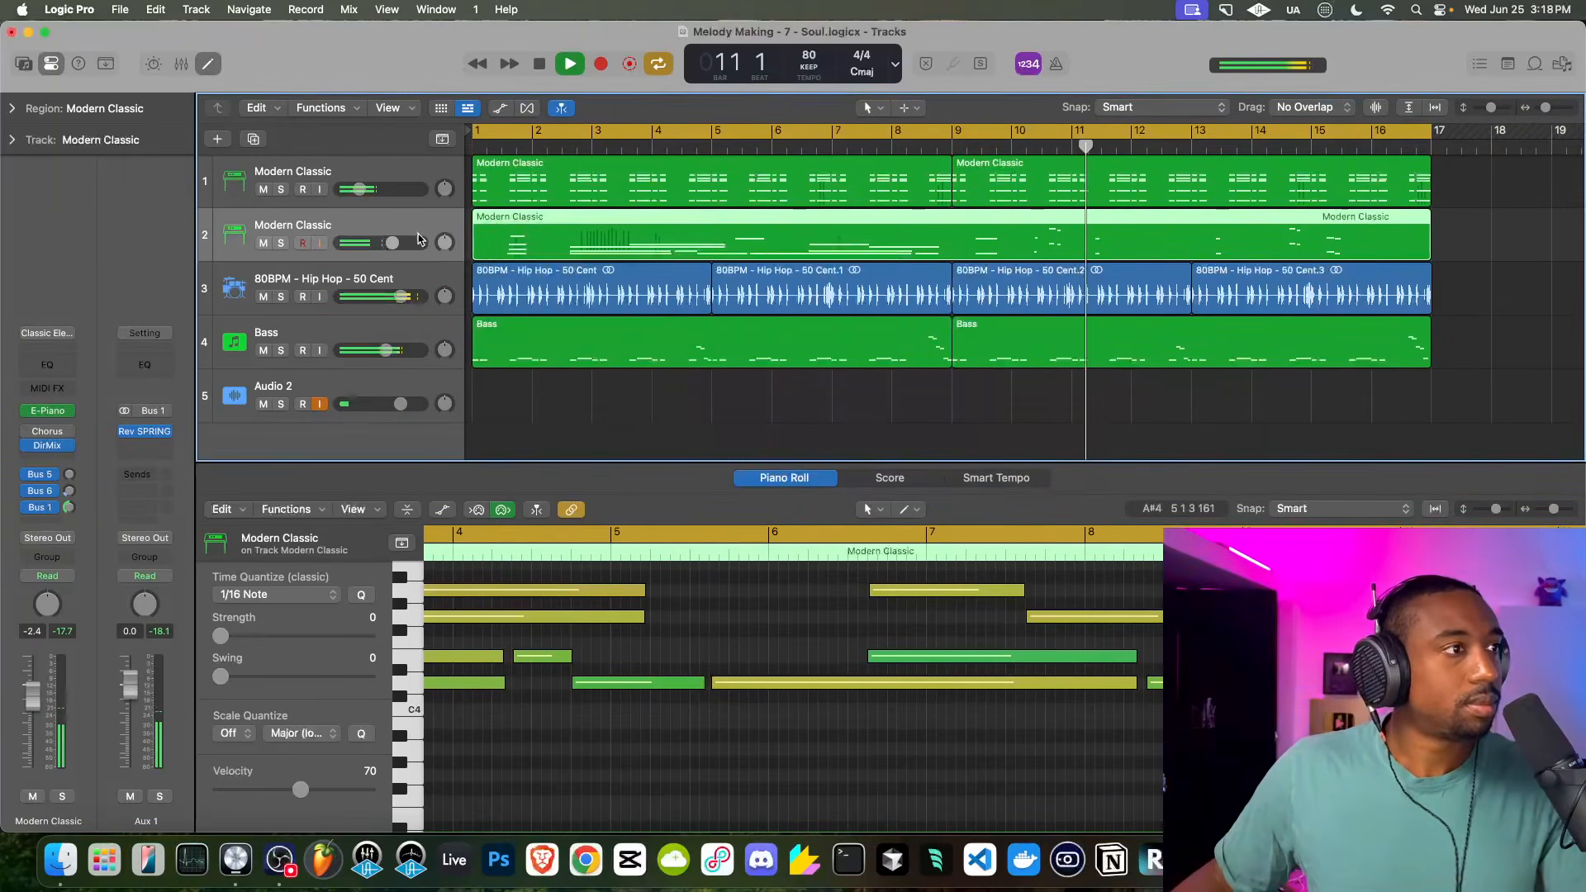
# Lower the second Modern Classic track's volume to about -7.4 dB, then open its Bus 1 spring reverb and adjust the send
pyautogui.moveTo(392, 243); pyautogui.dragTo(377, 243)
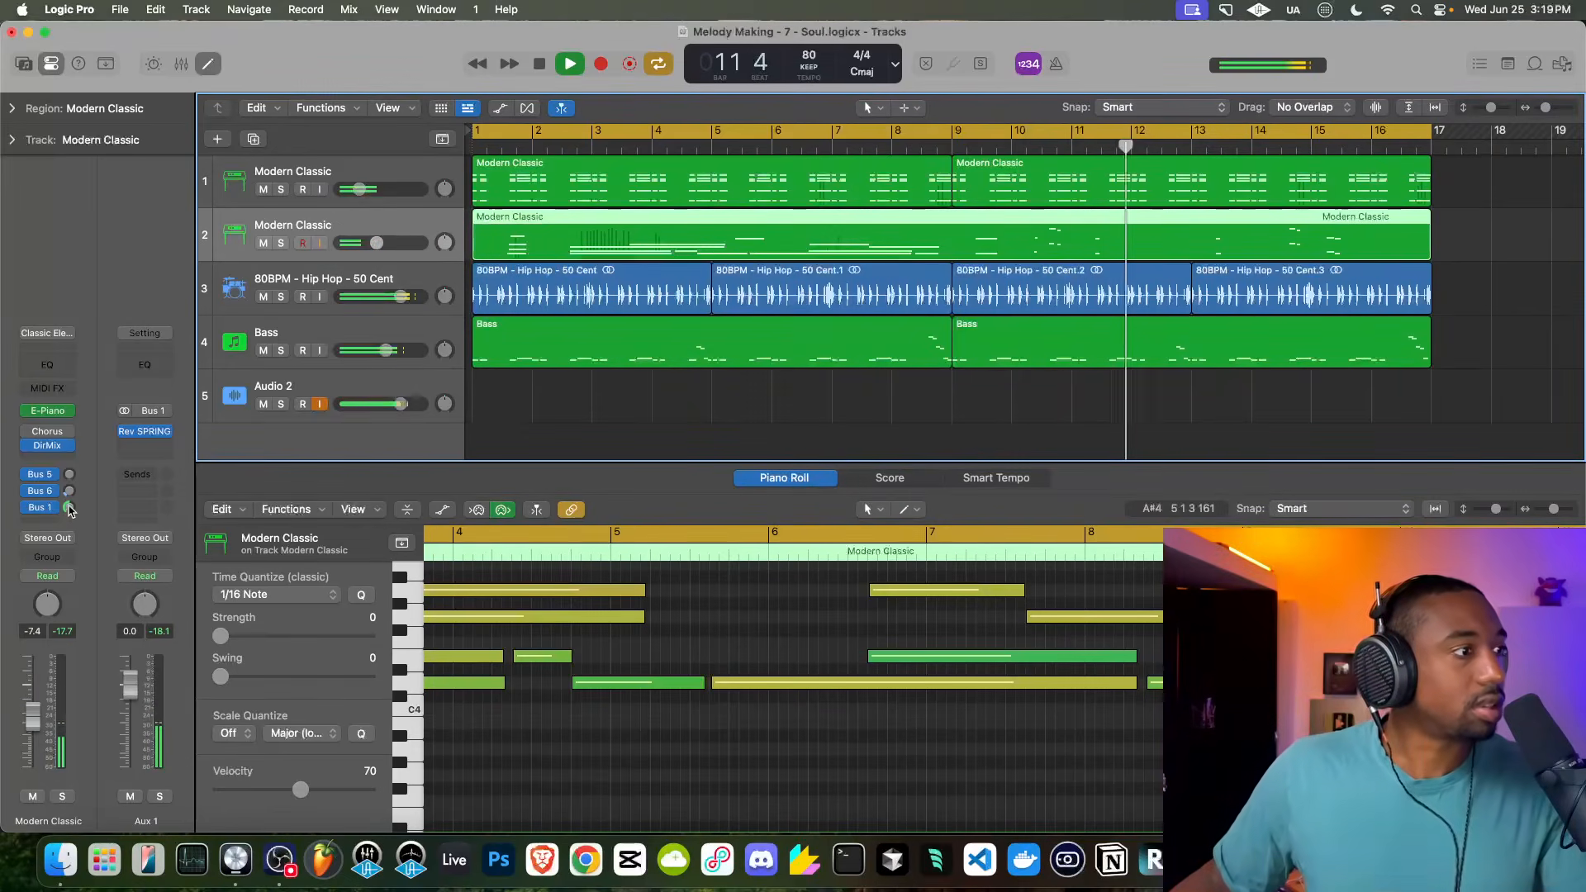
pyautogui.click(145, 432)
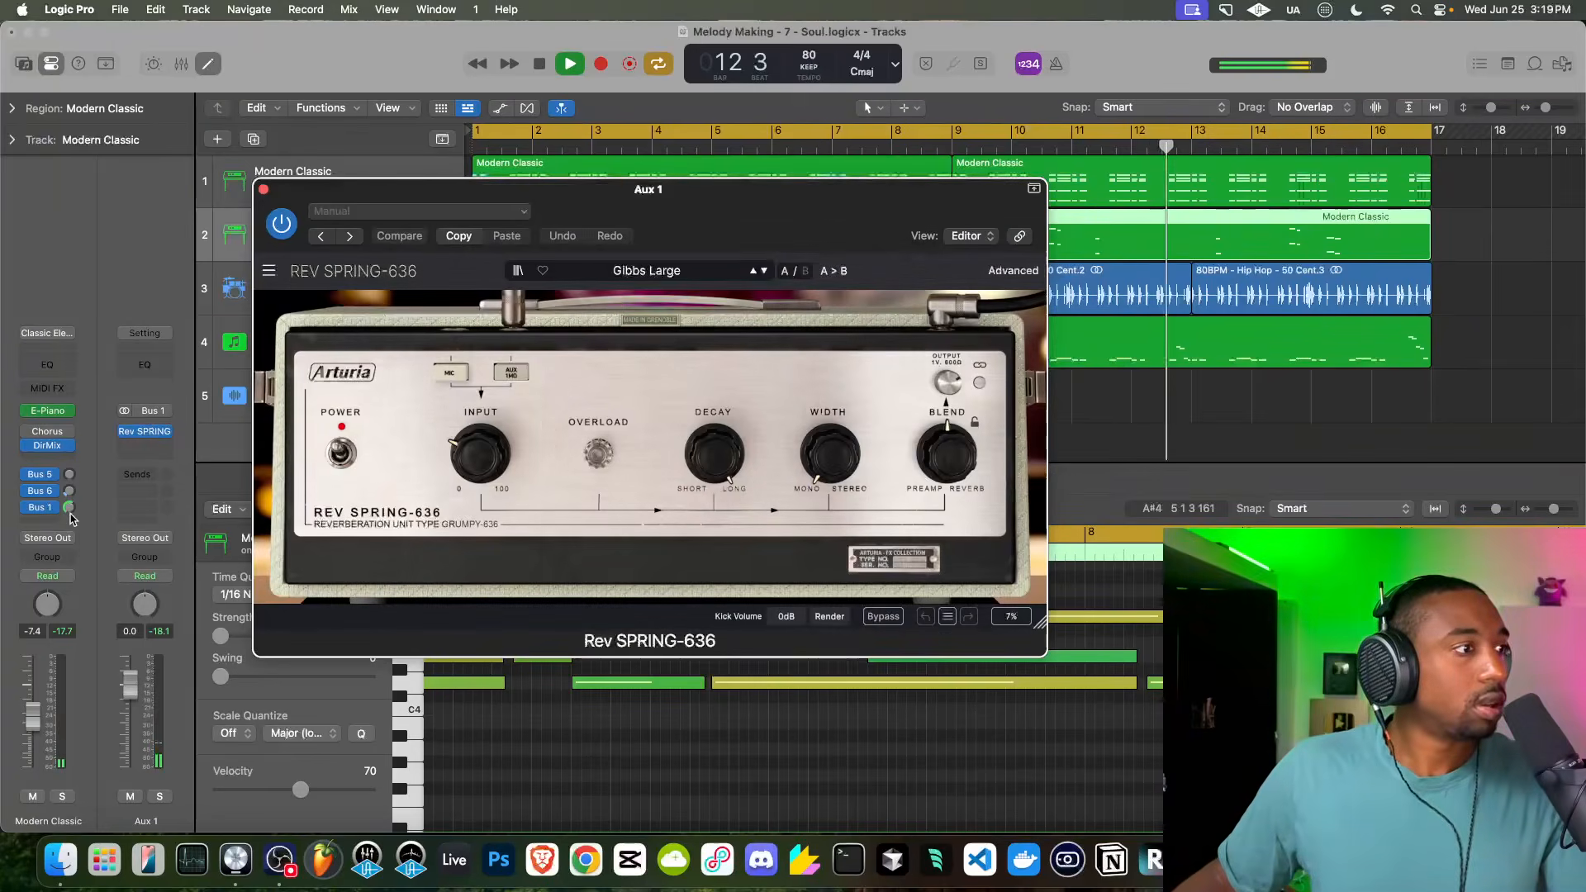
pyautogui.click(69, 502)
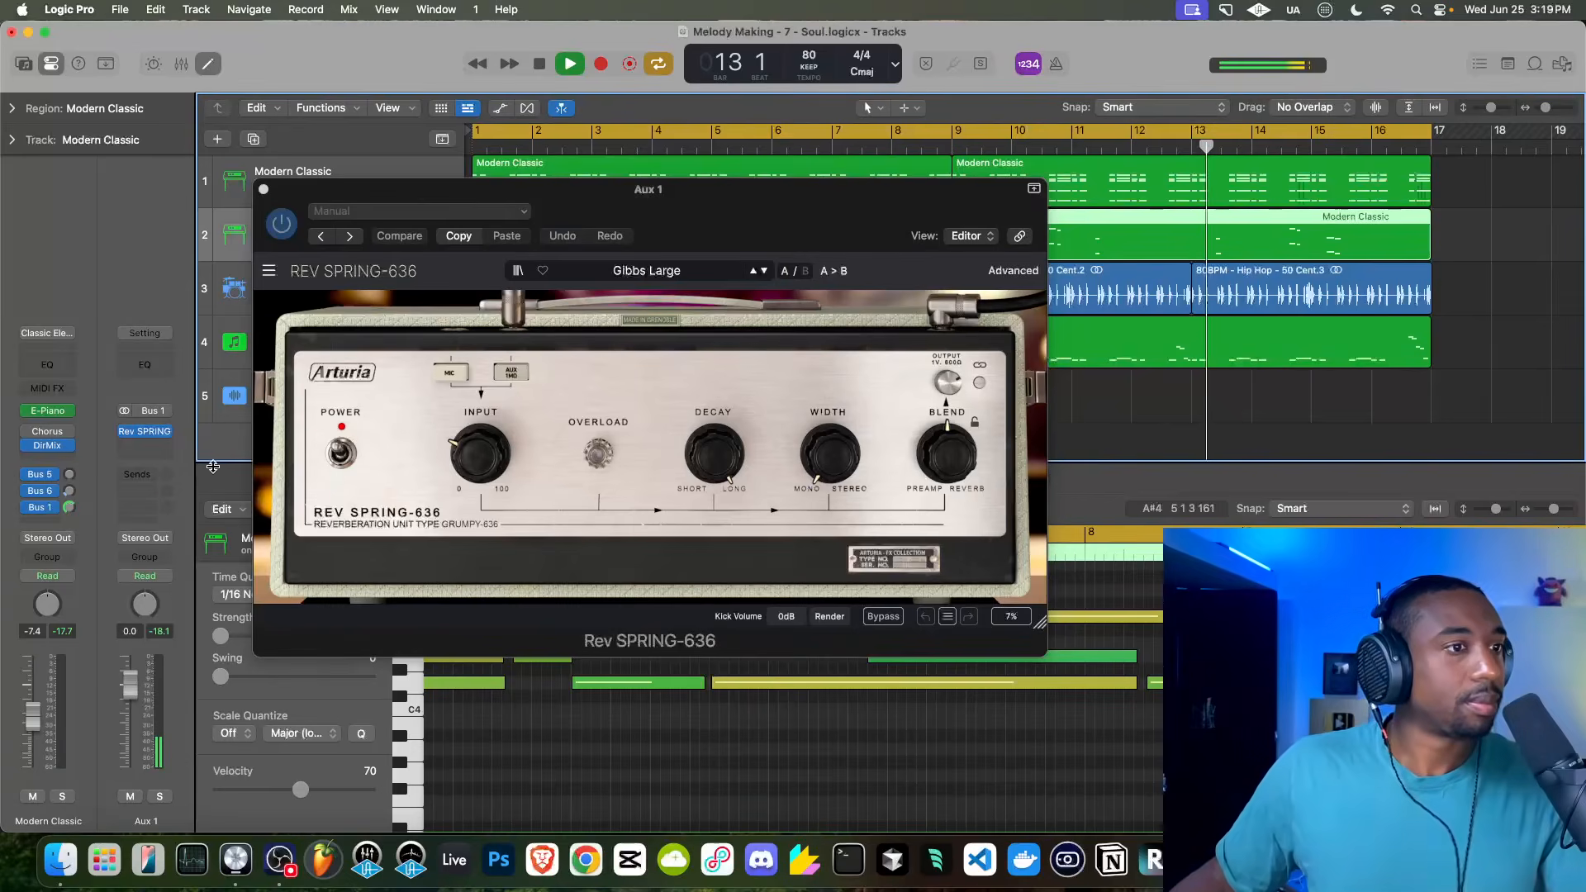
# Insert Tape Delay on the second Modern Classic track with 0 ms delay, 0% feedback, 71% LFO intensity, 73% flutter intensity, spread 24, dry 0%, wet 100%
pyautogui.click(47, 459)
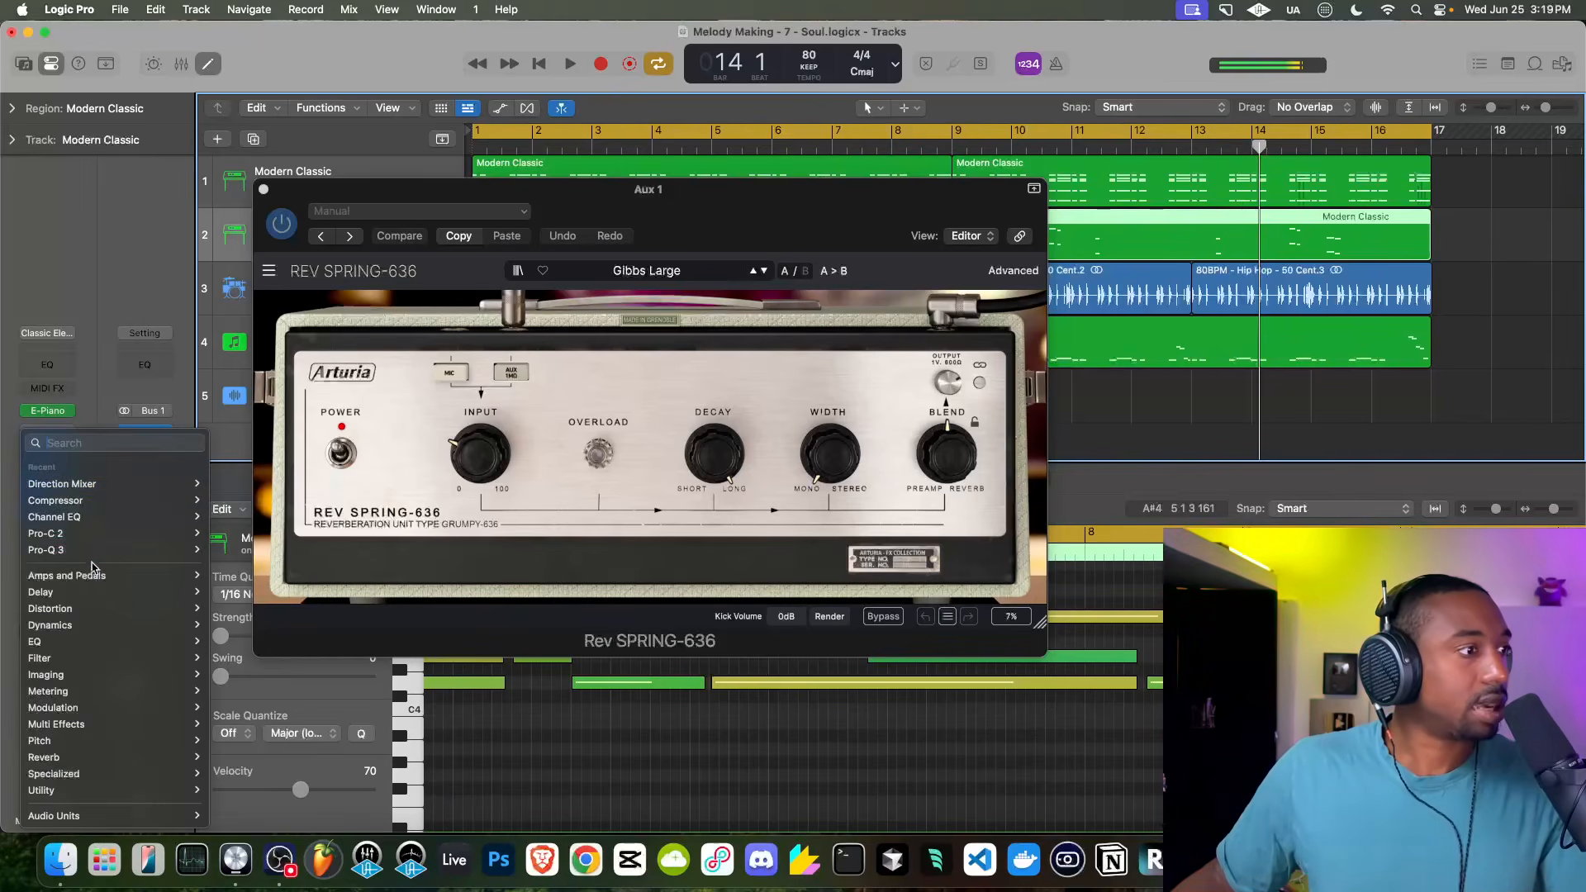
pyautogui.moveTo(74, 592)
pyautogui.click(240, 535)
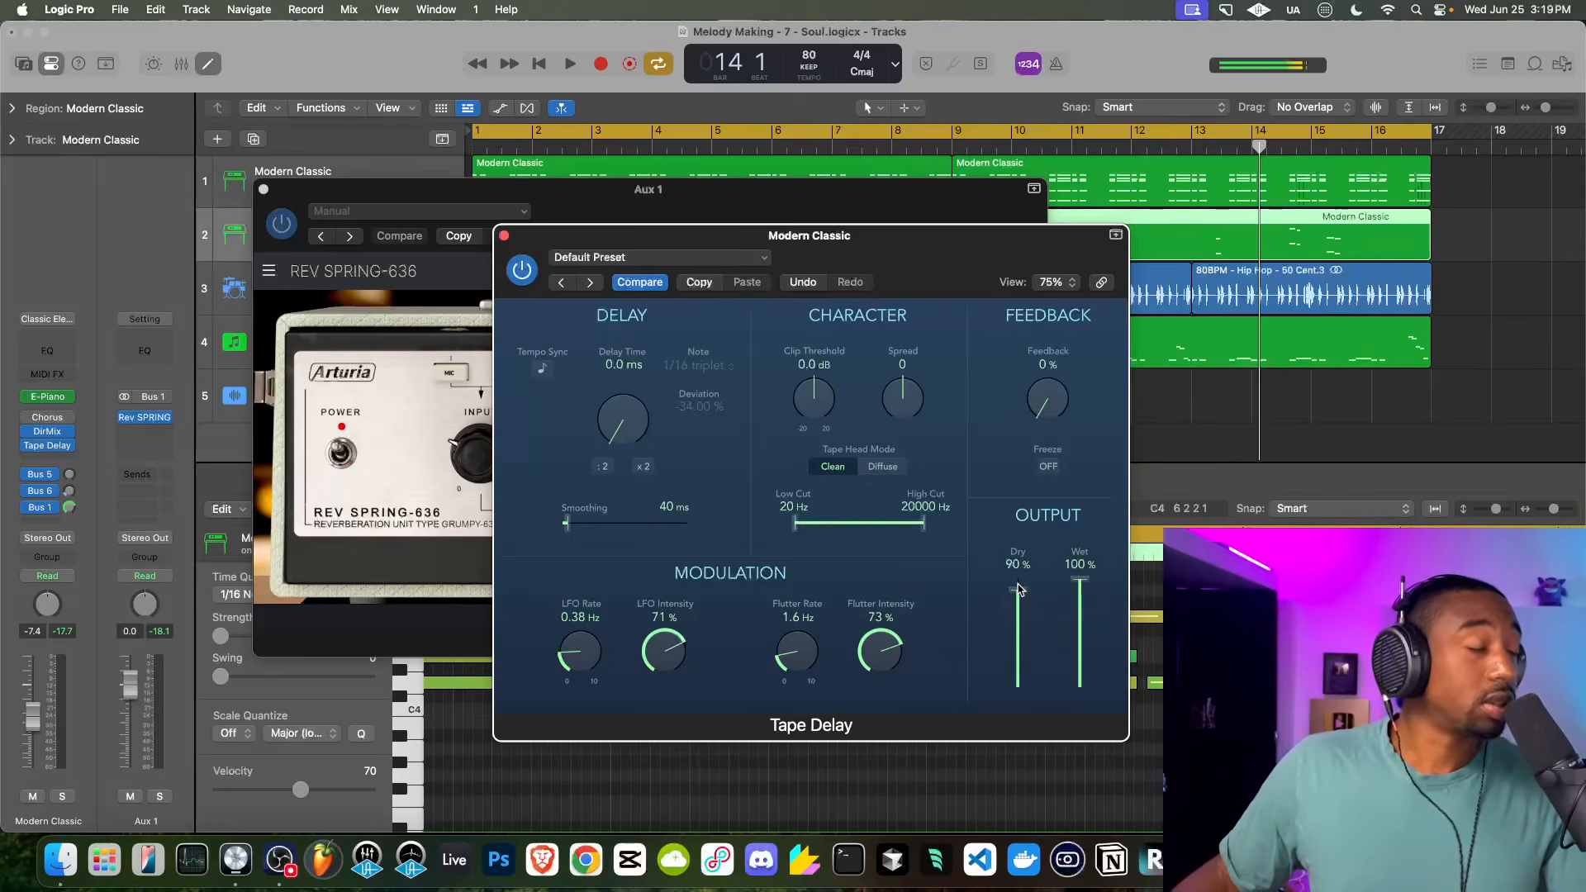
pyautogui.press('Return')
pyautogui.press('space')
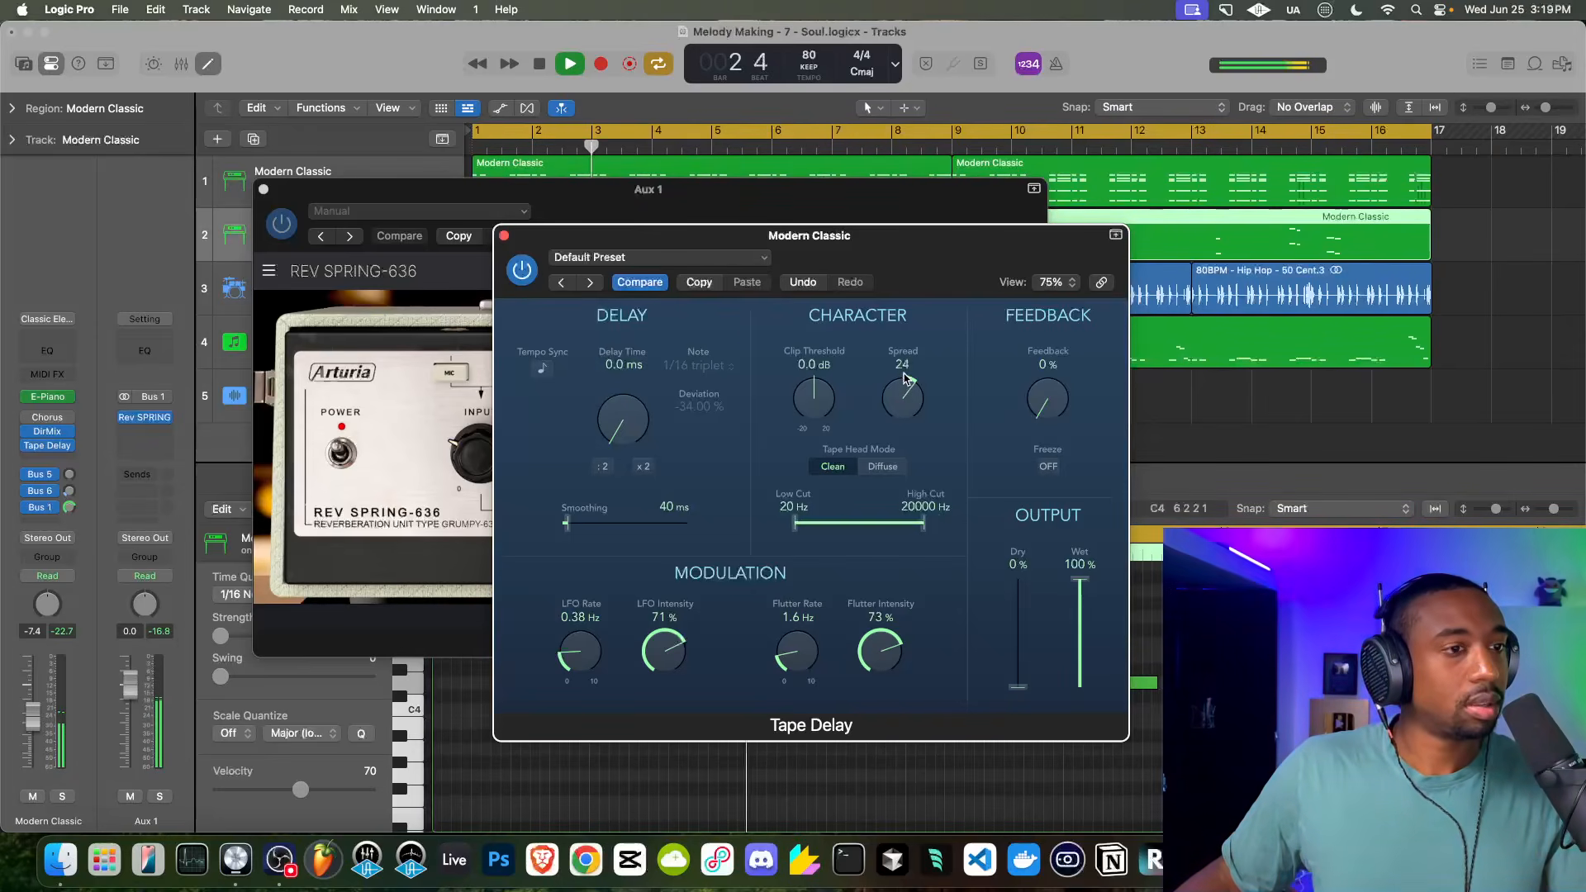
# Close the Tape Delay and spring reverb plug-ins and lower the second Modern Classic track's volume to about -11.6 dB
pyautogui.click(505, 236)
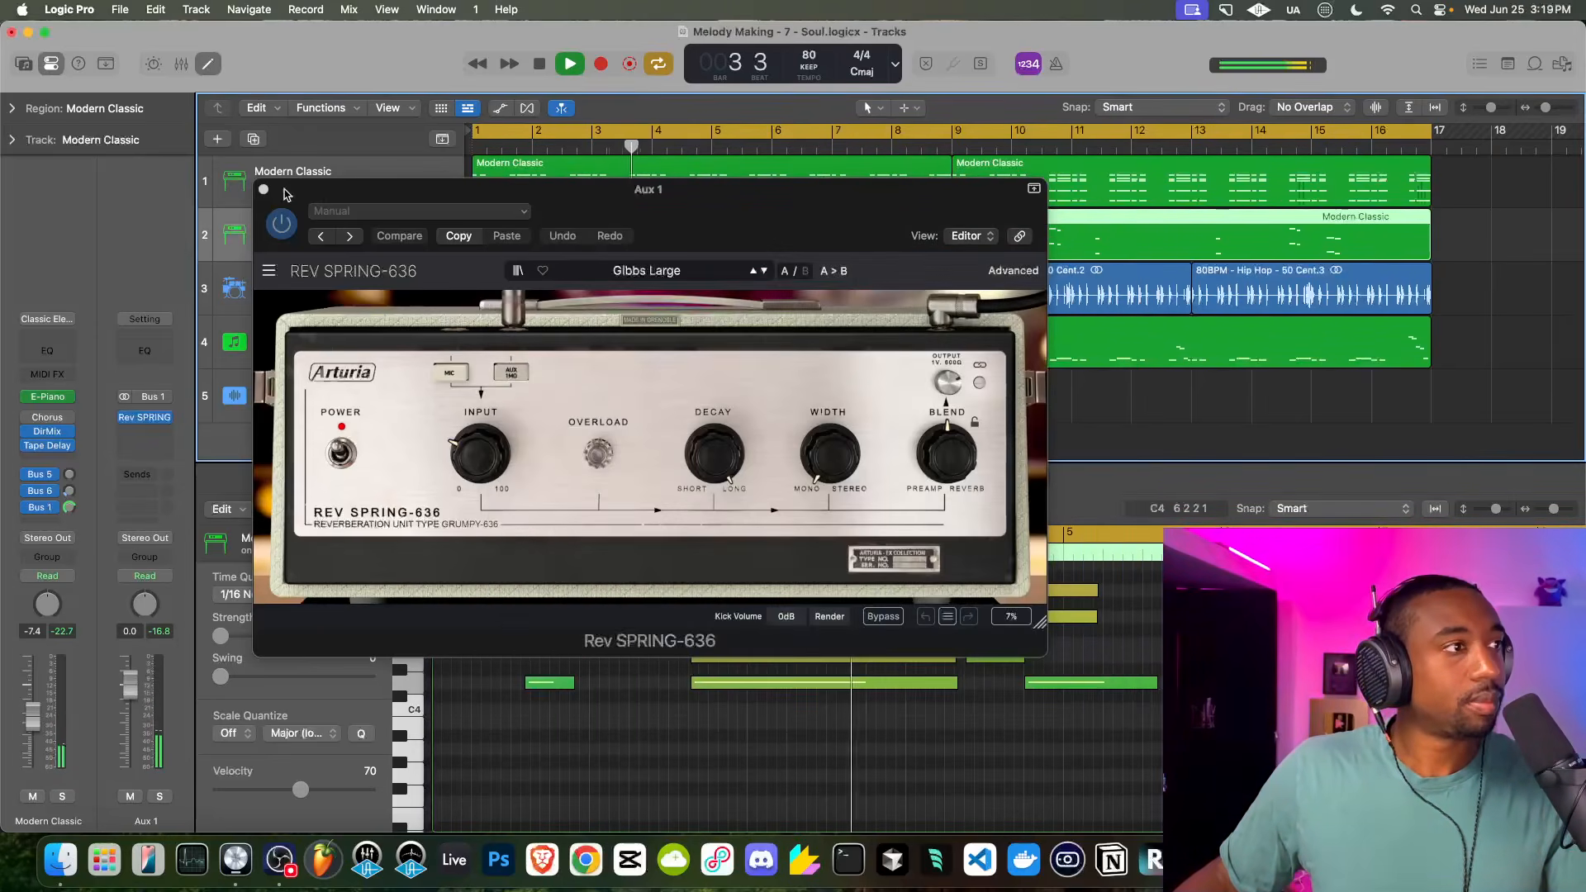
pyautogui.click(263, 190)
pyautogui.moveTo(380, 243); pyautogui.dragTo(368, 243)
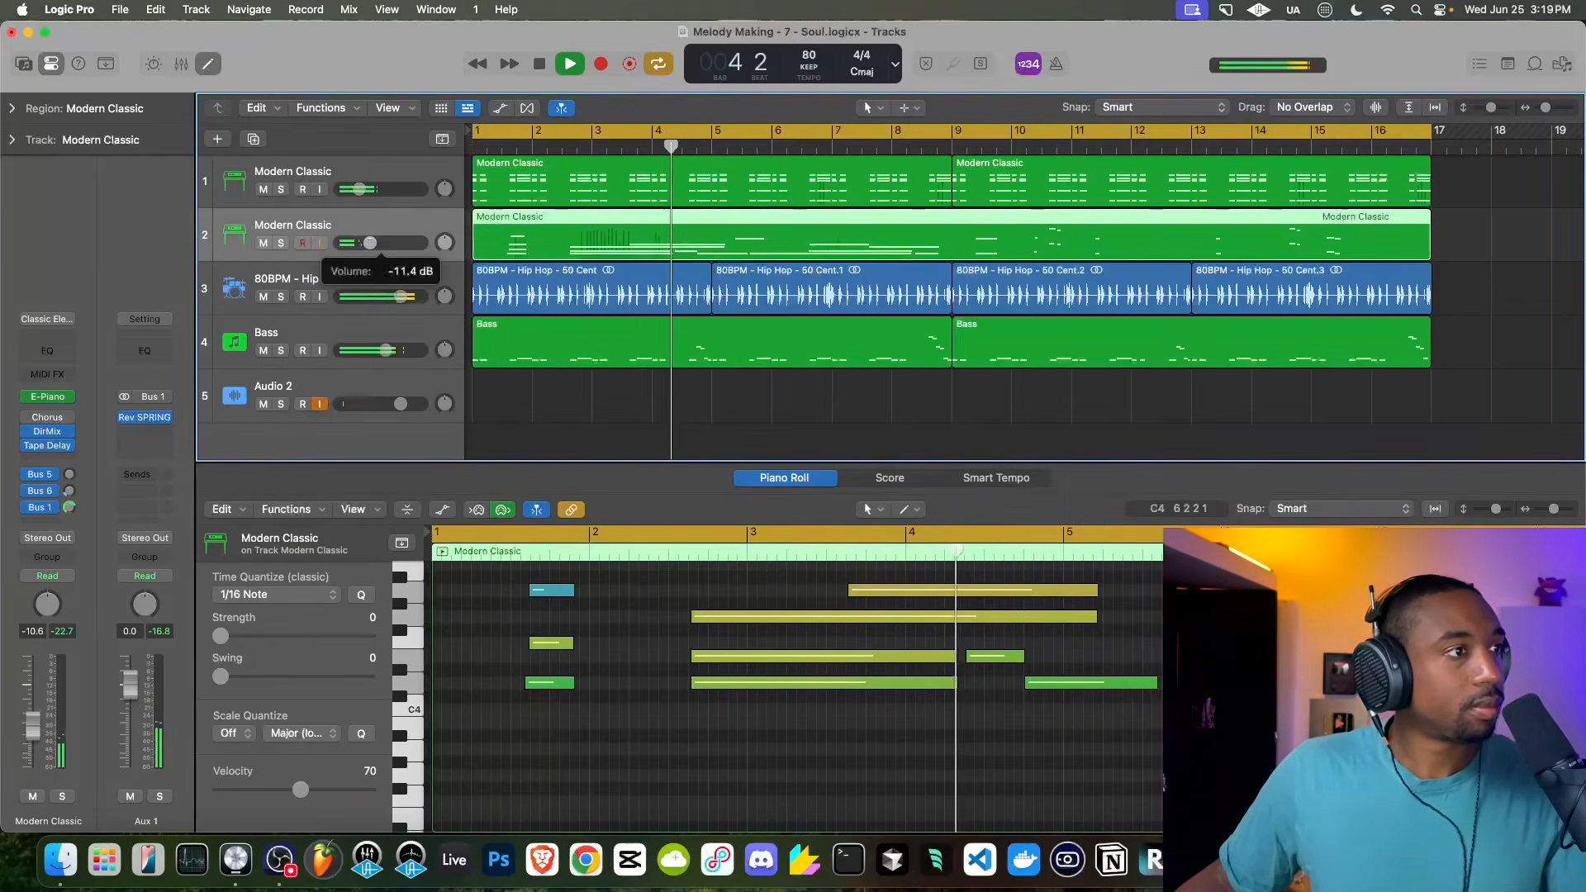
# Insert Sample Delay on the first Modern Classic track with the right channel delayed by about 604 samples, and close the plug-in
pyautogui.click(364, 172)
pyautogui.press('space')
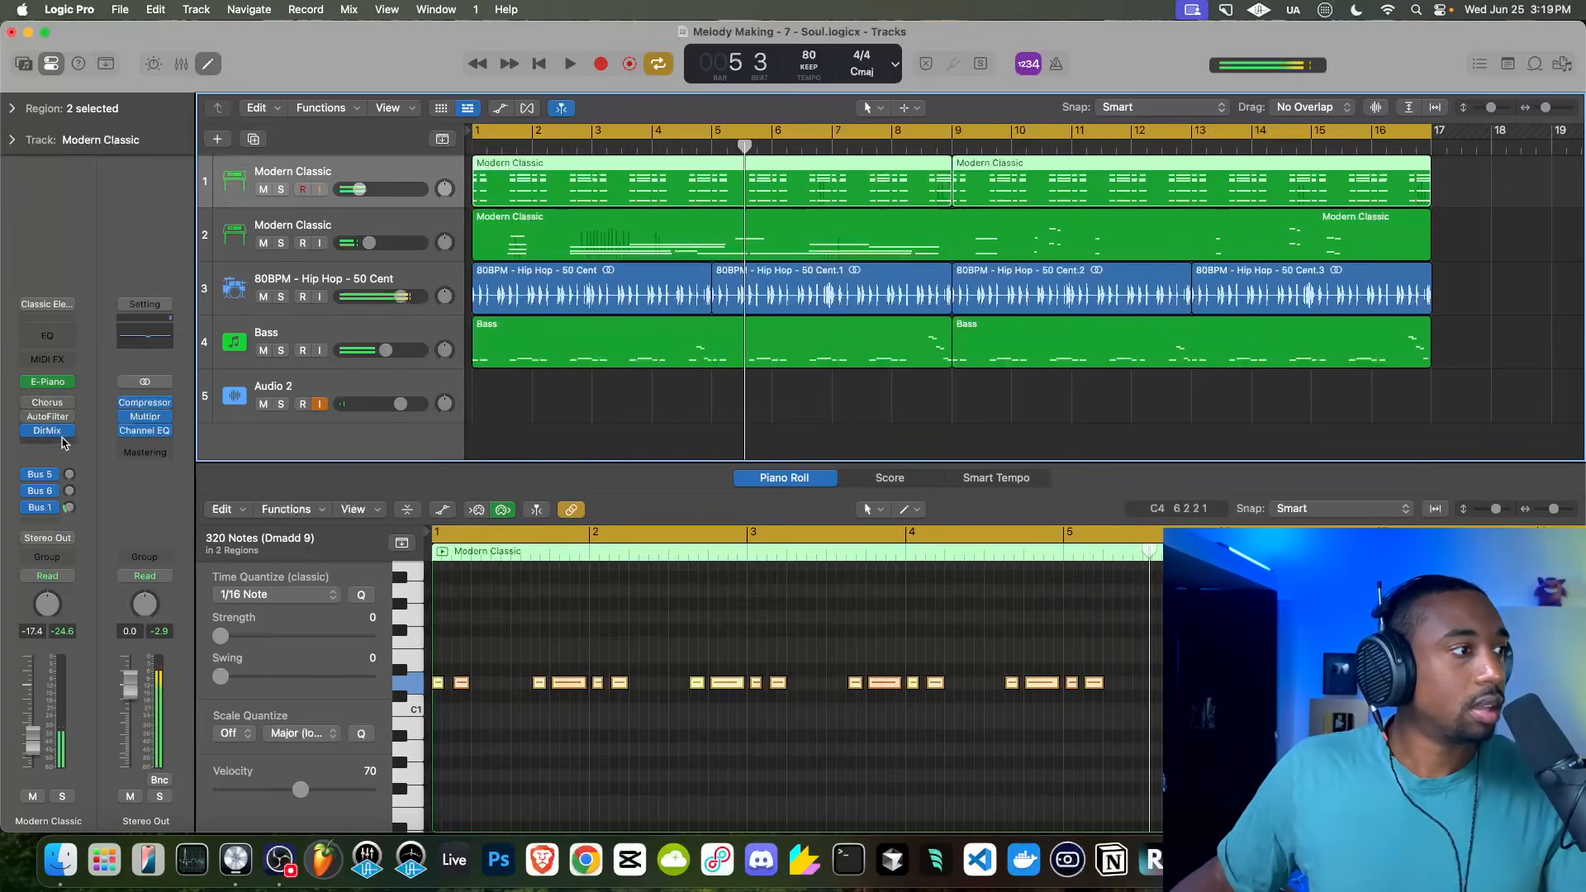
pyautogui.click(62, 445)
pyautogui.write('sample')
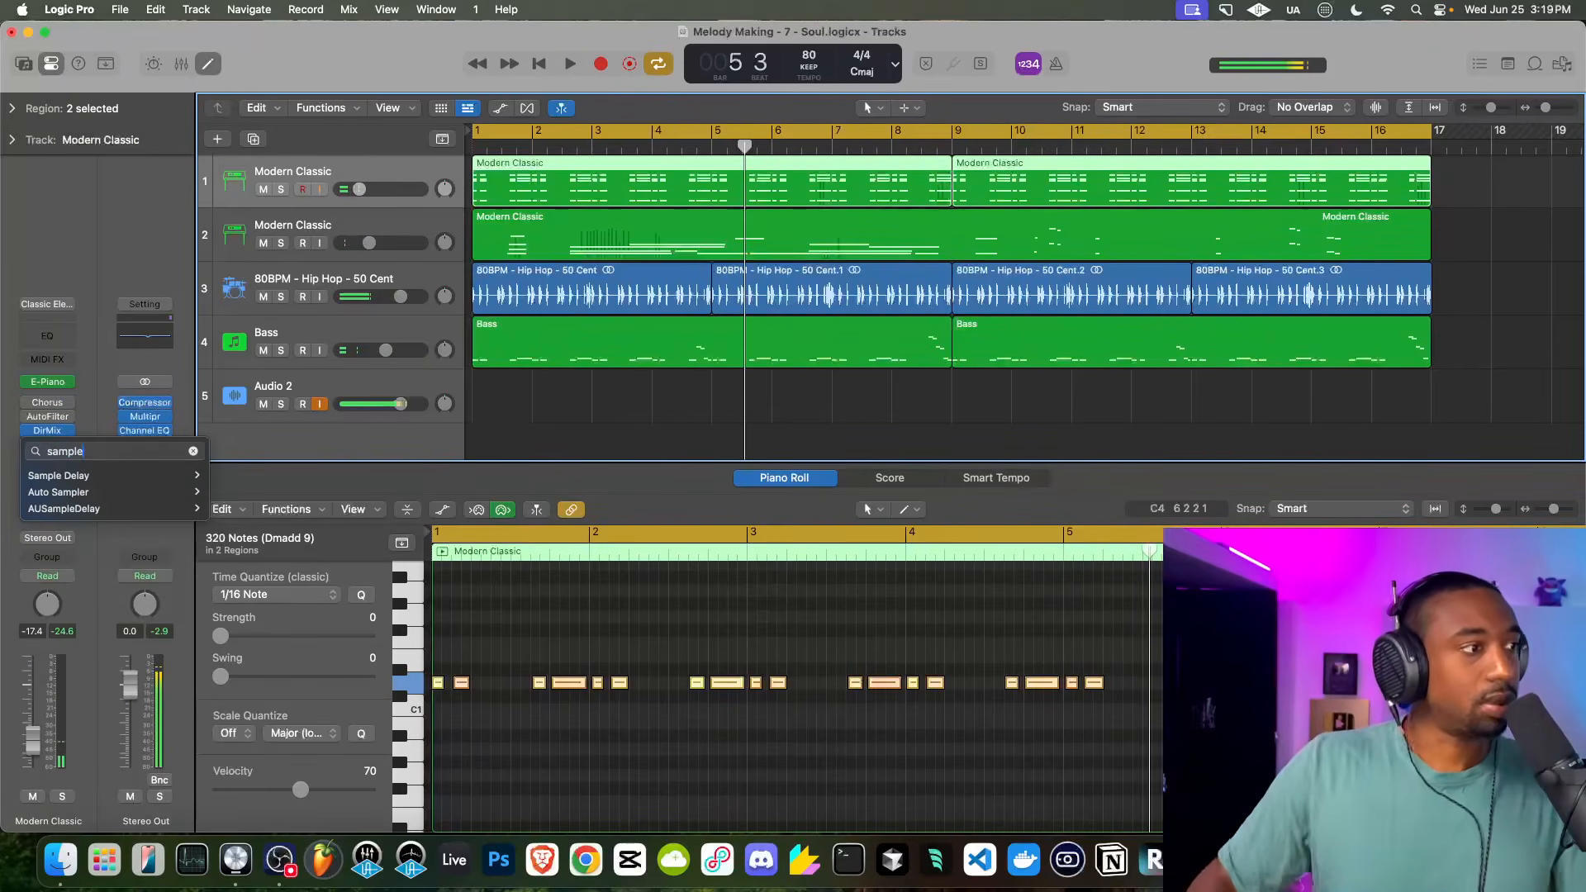
pyautogui.click(66, 476)
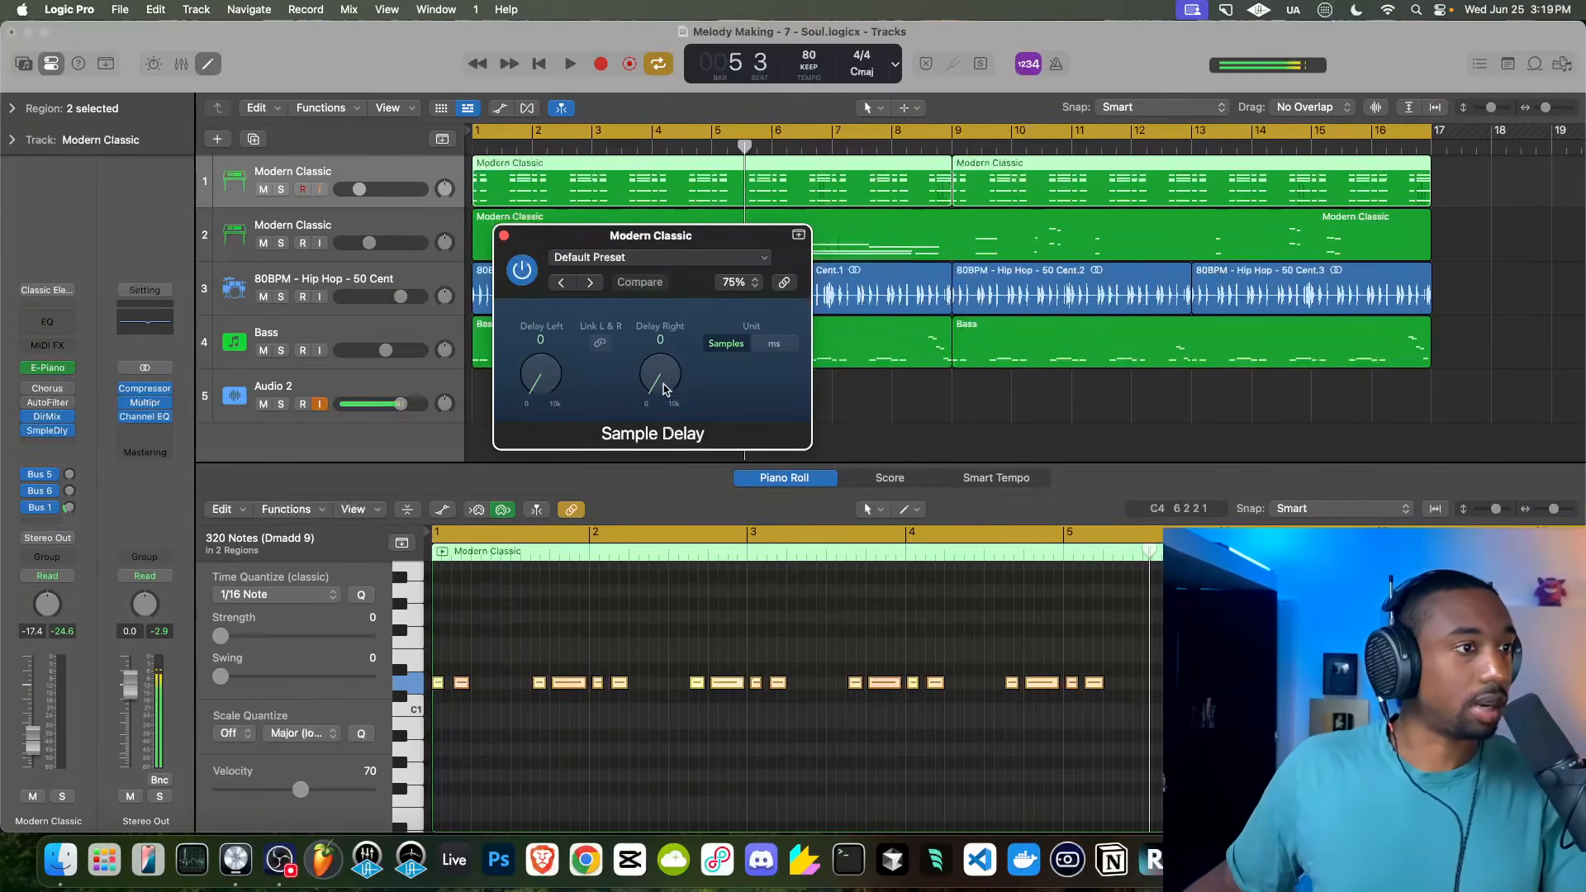
pyautogui.moveTo(666, 389); pyautogui.dragTo(665, 374)
pyautogui.press('space')
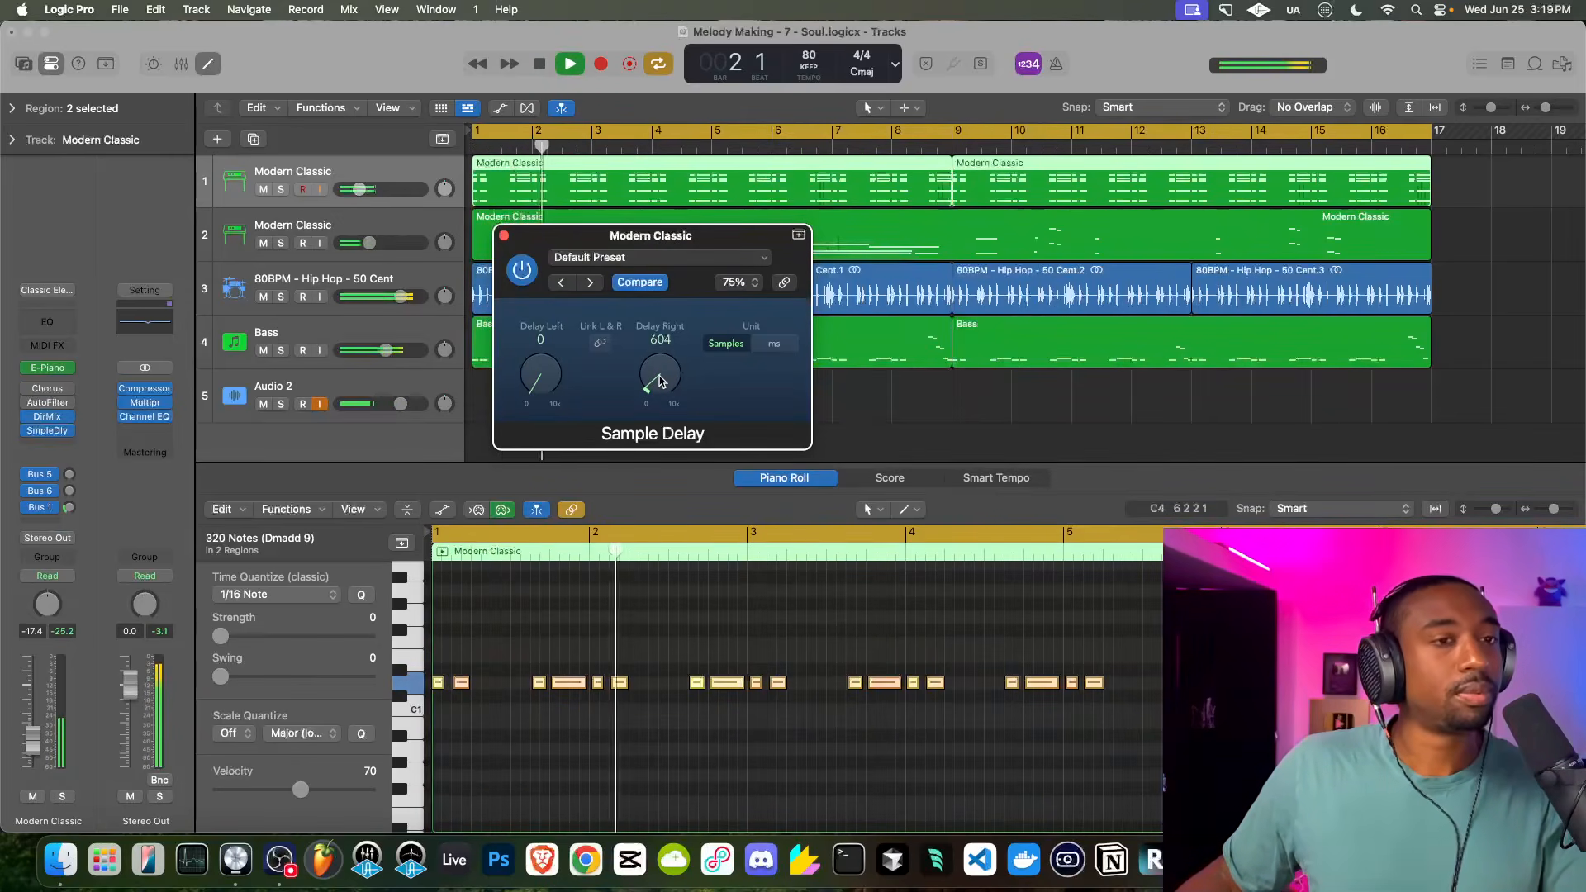
pyautogui.click(504, 238)
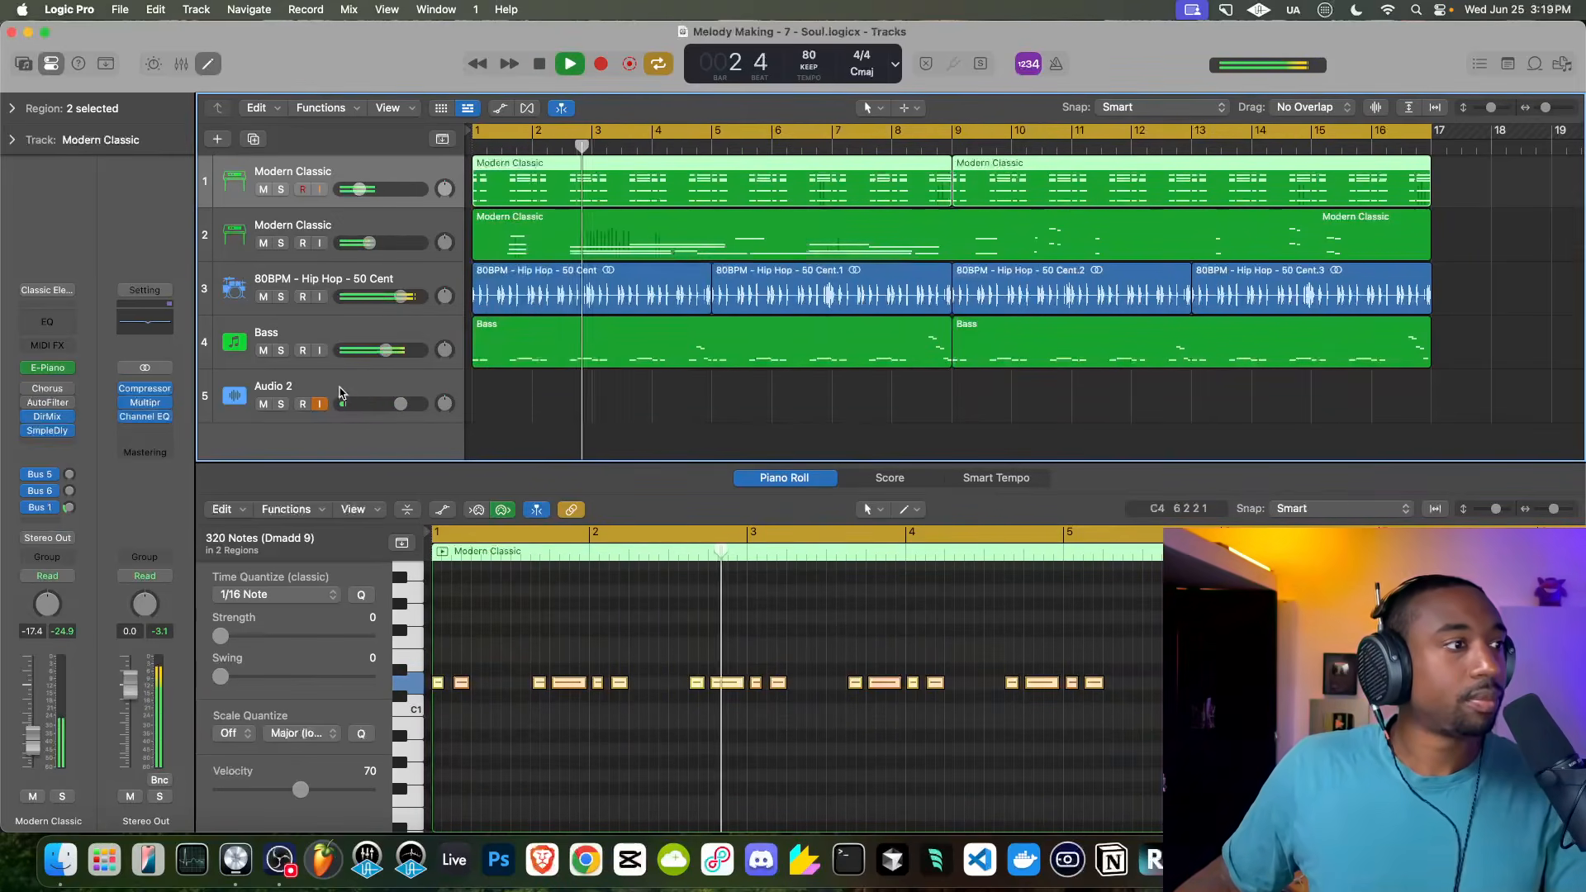
# Add a new software instrument track and load Studio Strings as its instrument
pyautogui.rightClick(339, 443)
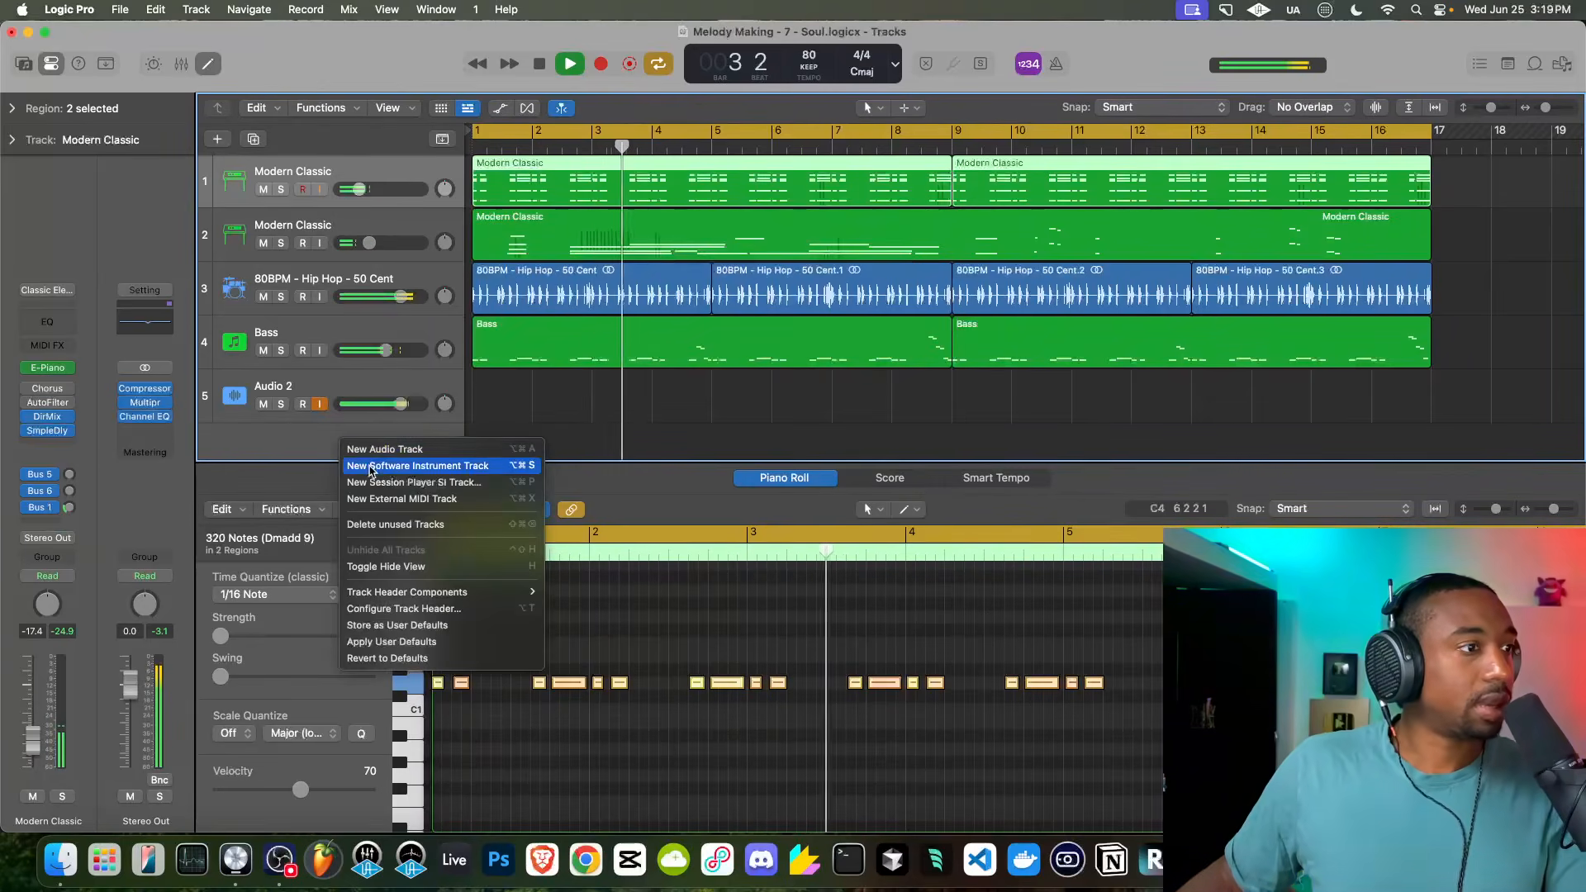
pyautogui.click(364, 463)
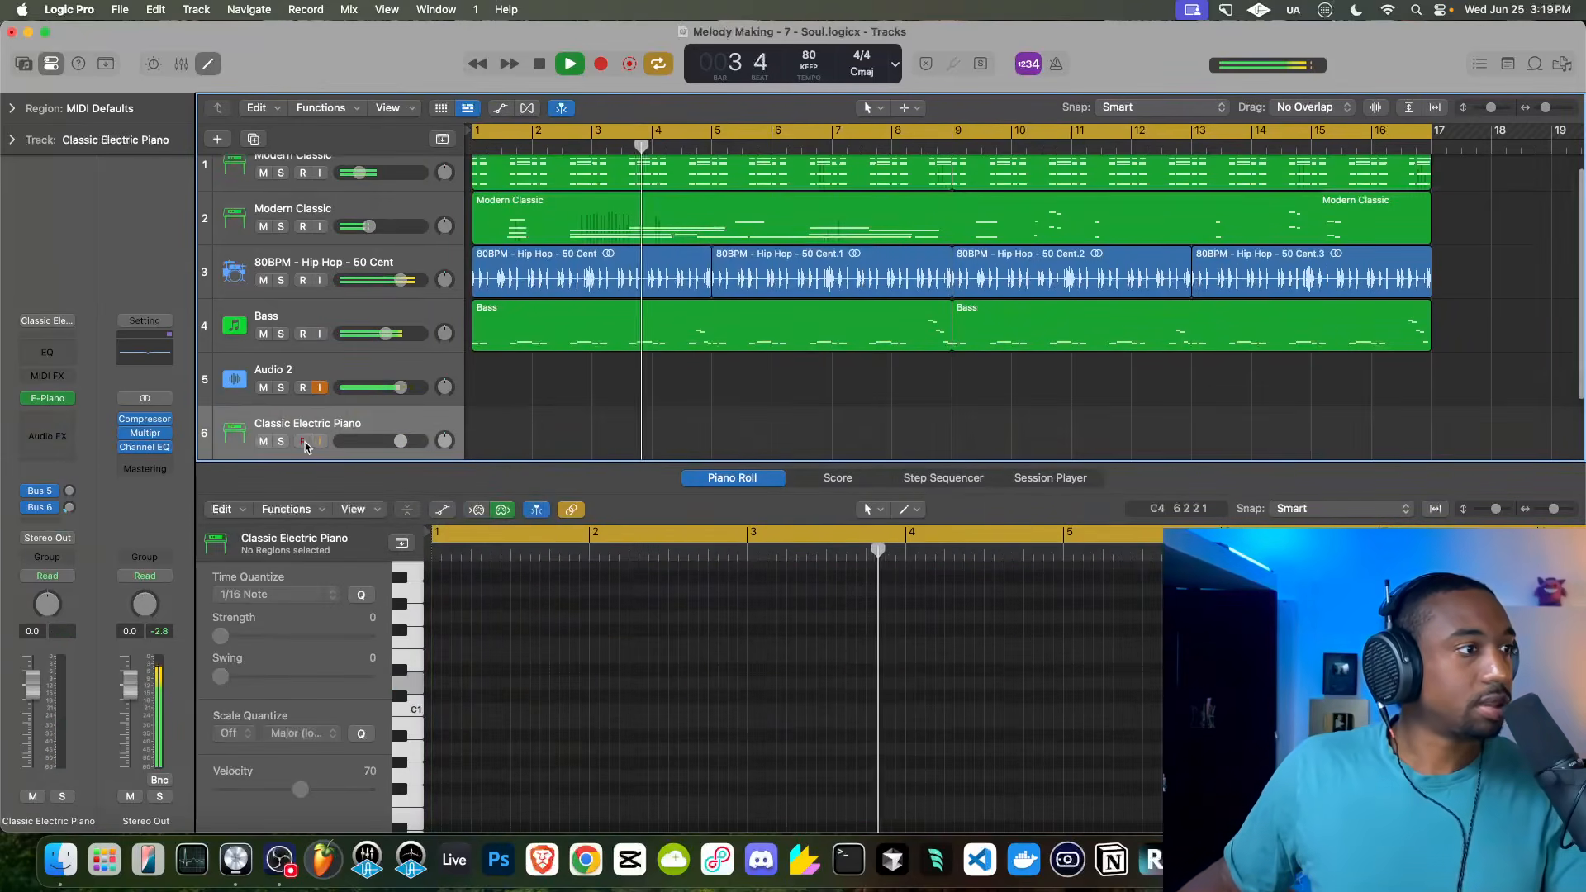
pyautogui.click(68, 398)
pyautogui.moveTo(165, 683)
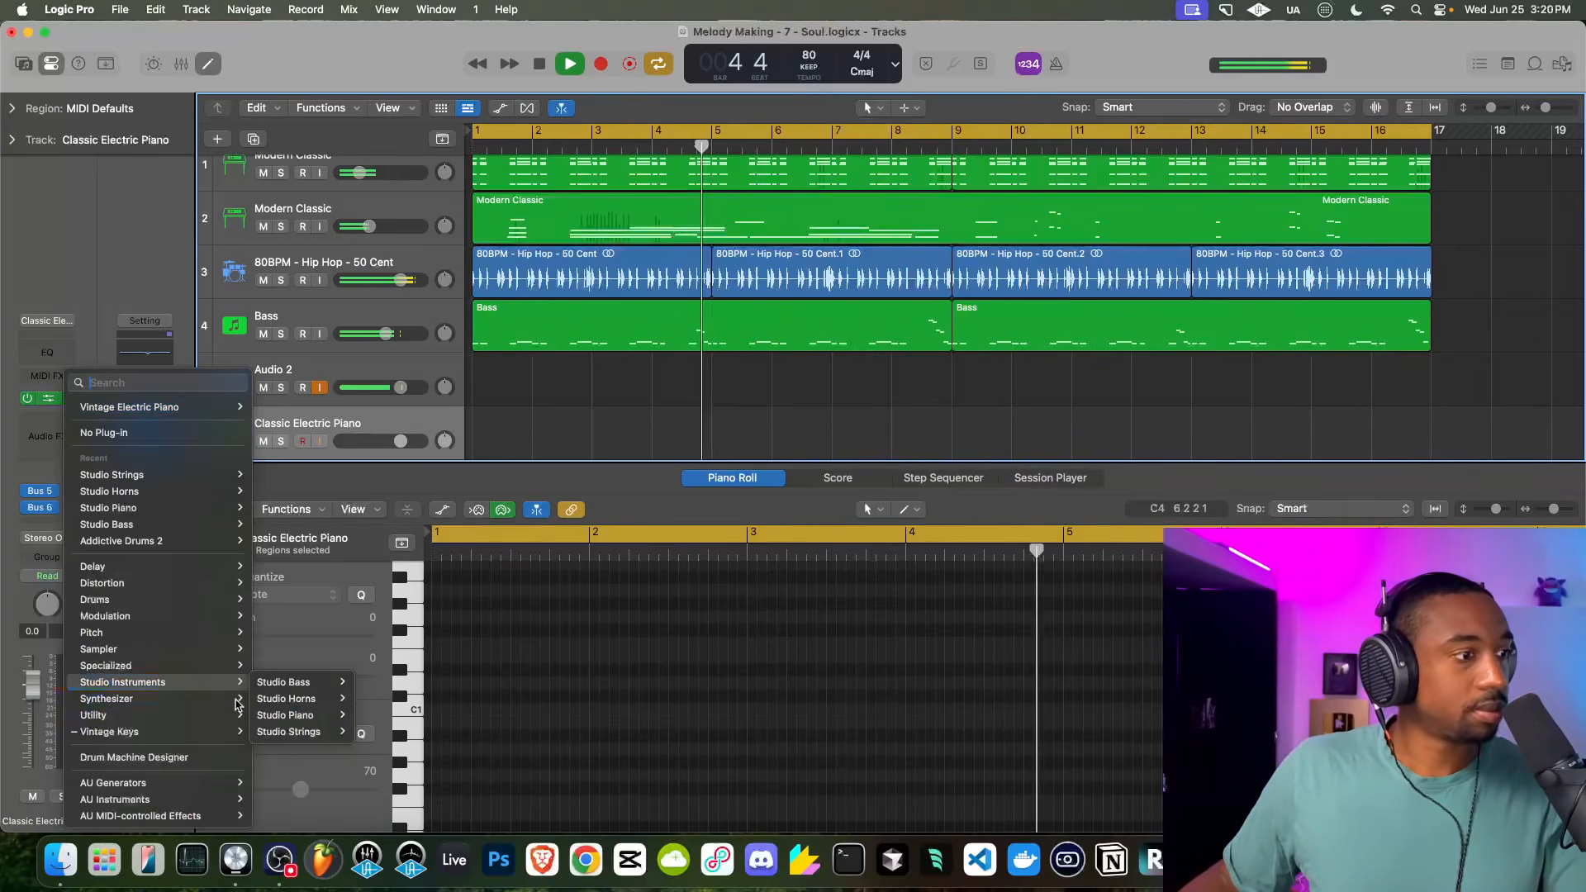
pyautogui.moveTo(314, 732)
pyautogui.click(373, 732)
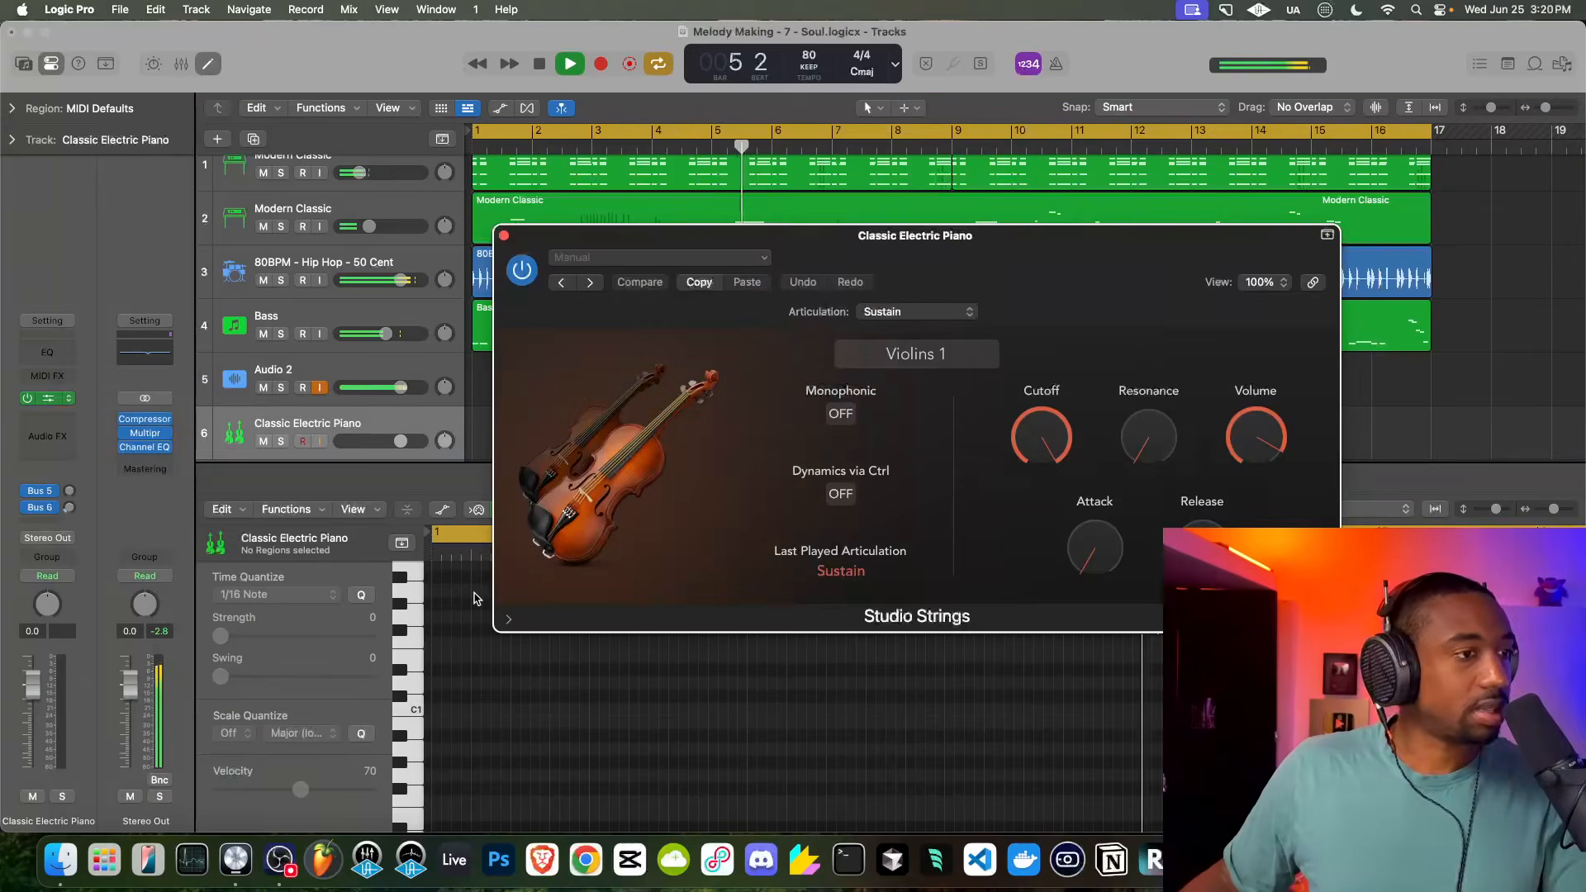
# Set Studio Strings to the Staccato articulation and the String Ensemble section, then close the plug-in
pyautogui.click(915, 314)
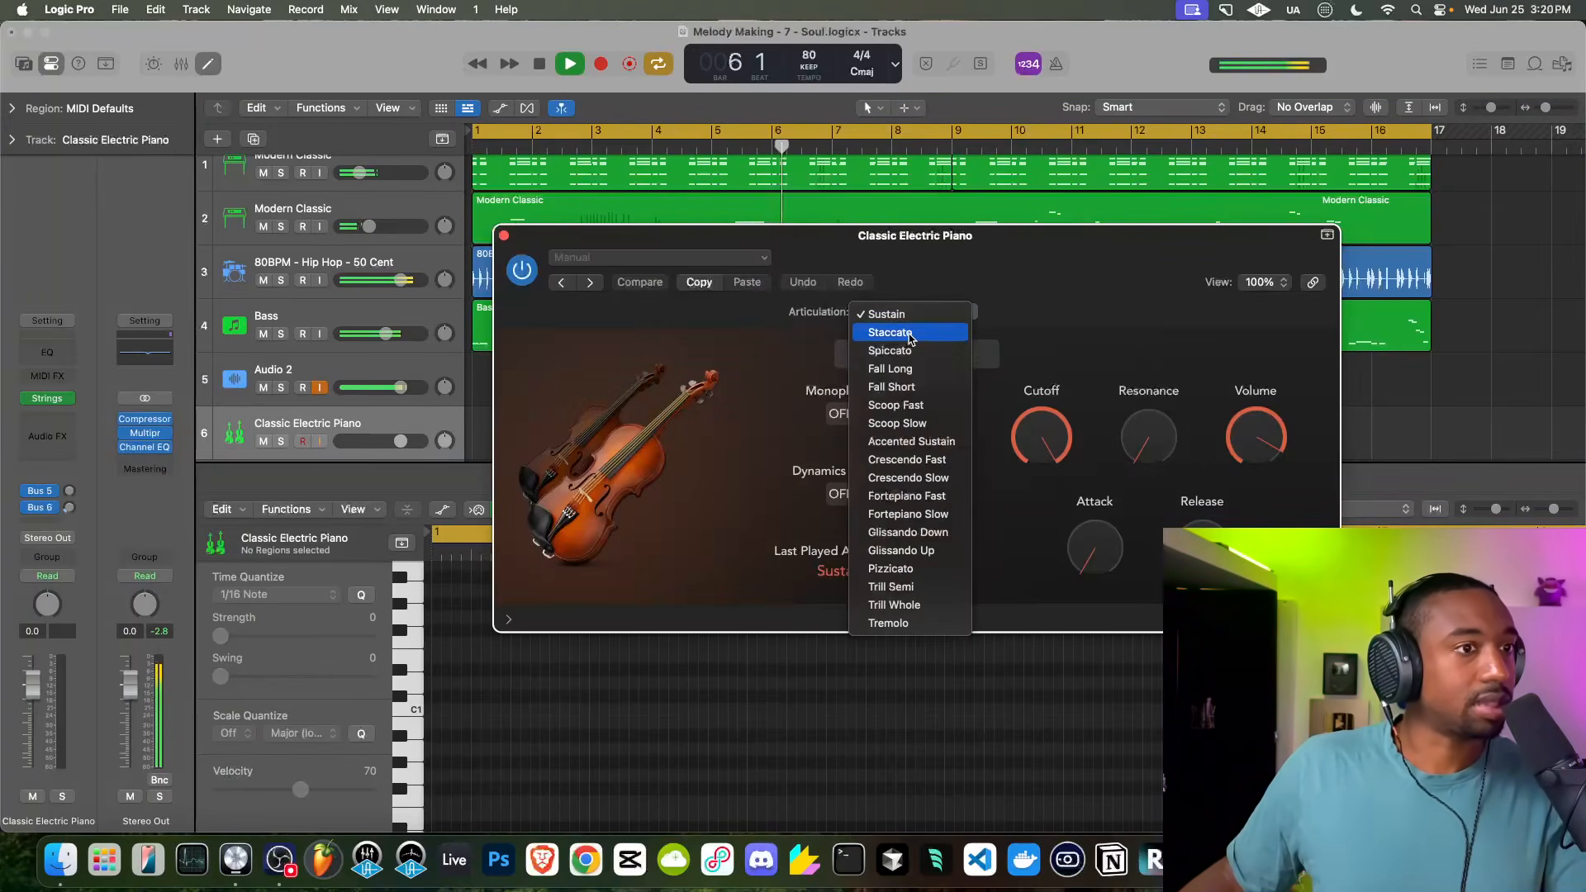
pyautogui.click(910, 335)
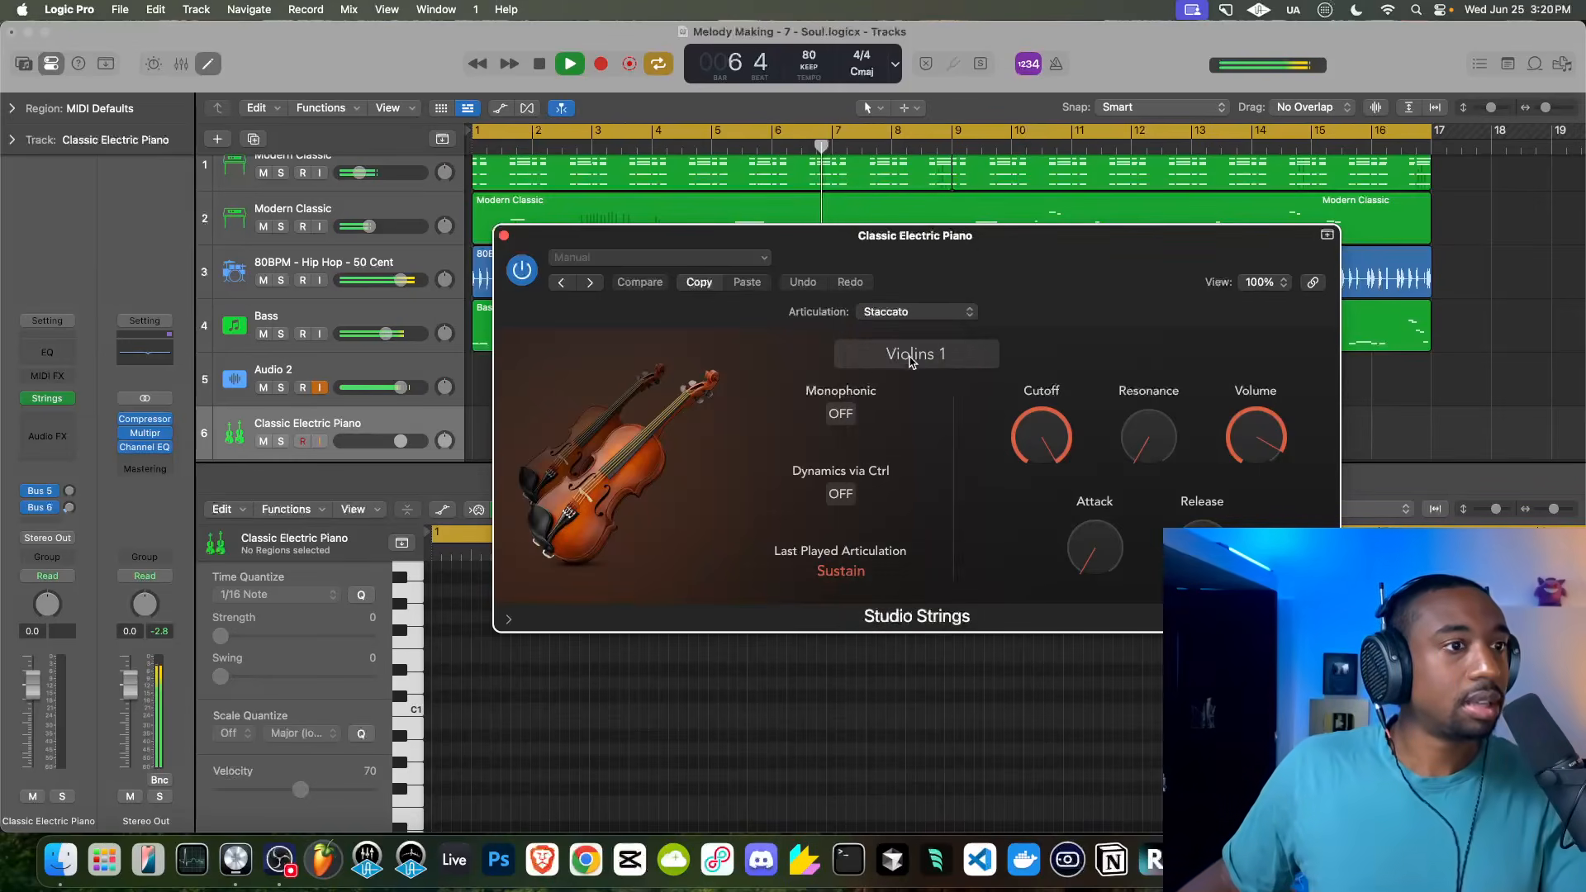
pyautogui.click(902, 362)
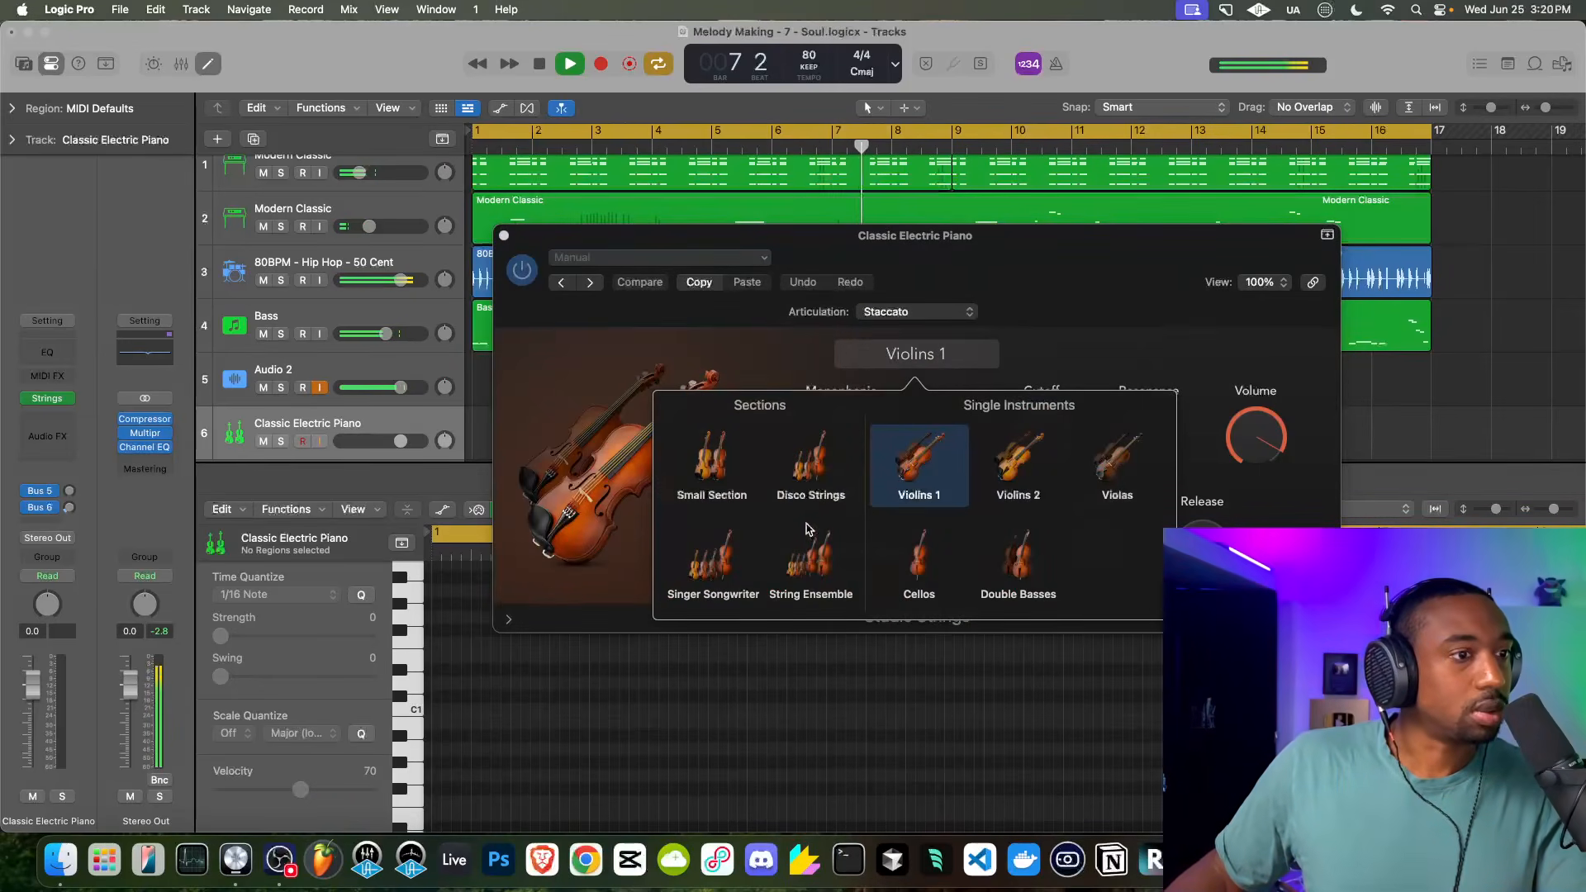
pyautogui.click(811, 555)
pyautogui.click(1051, 358)
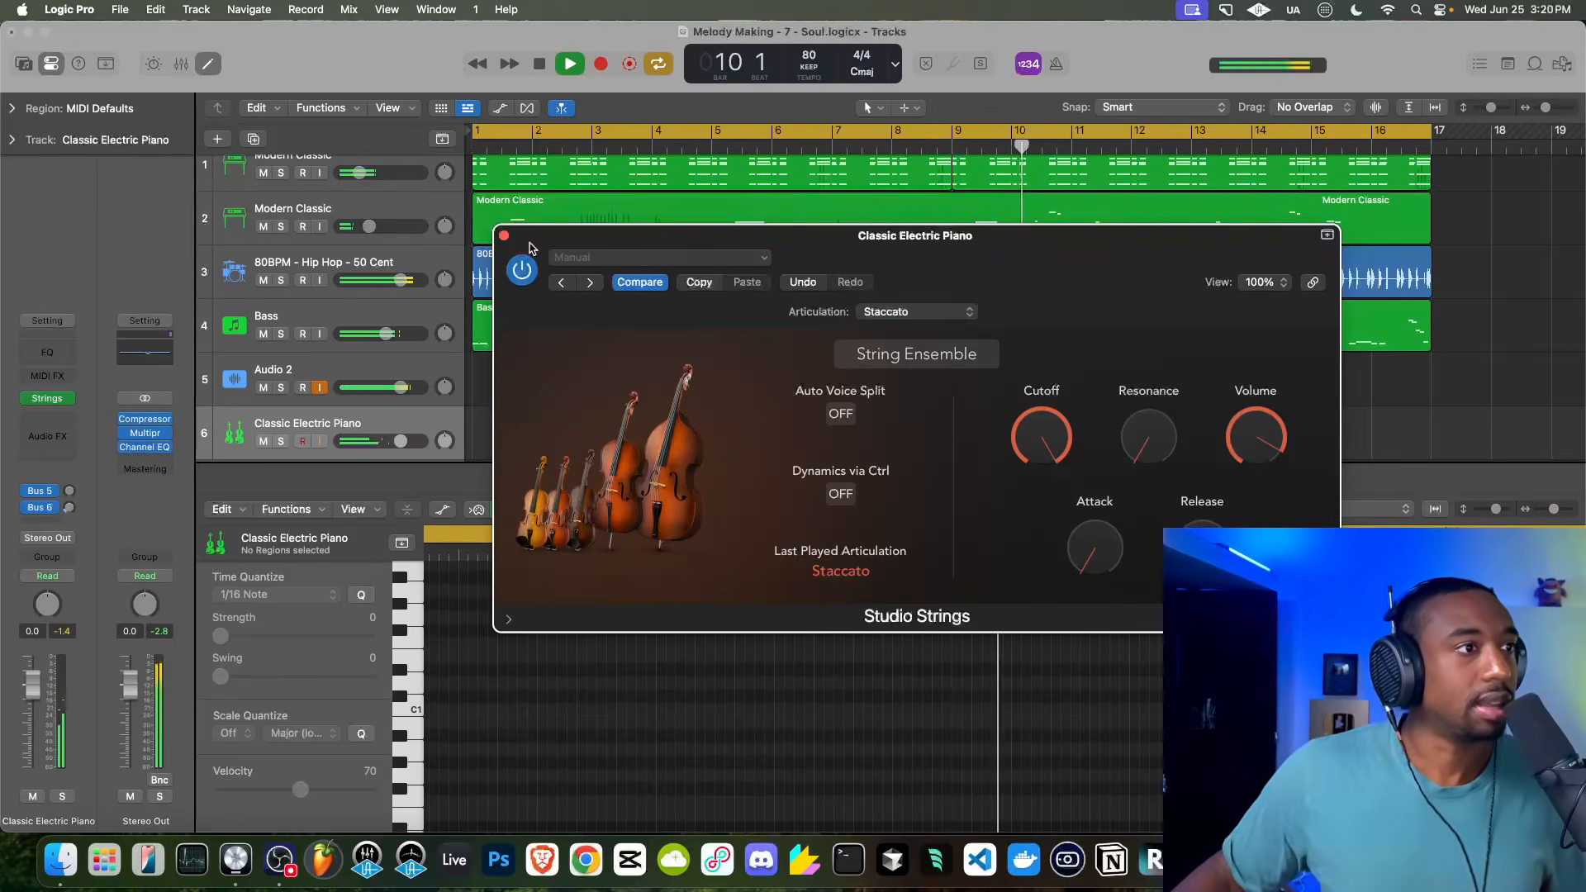
pyautogui.click(503, 235)
# Lower the strings track's volume to about -7.6 dB and record a staccato string part over bars 1 to 8
pyautogui.moveTo(400, 441); pyautogui.dragTo(376, 441)
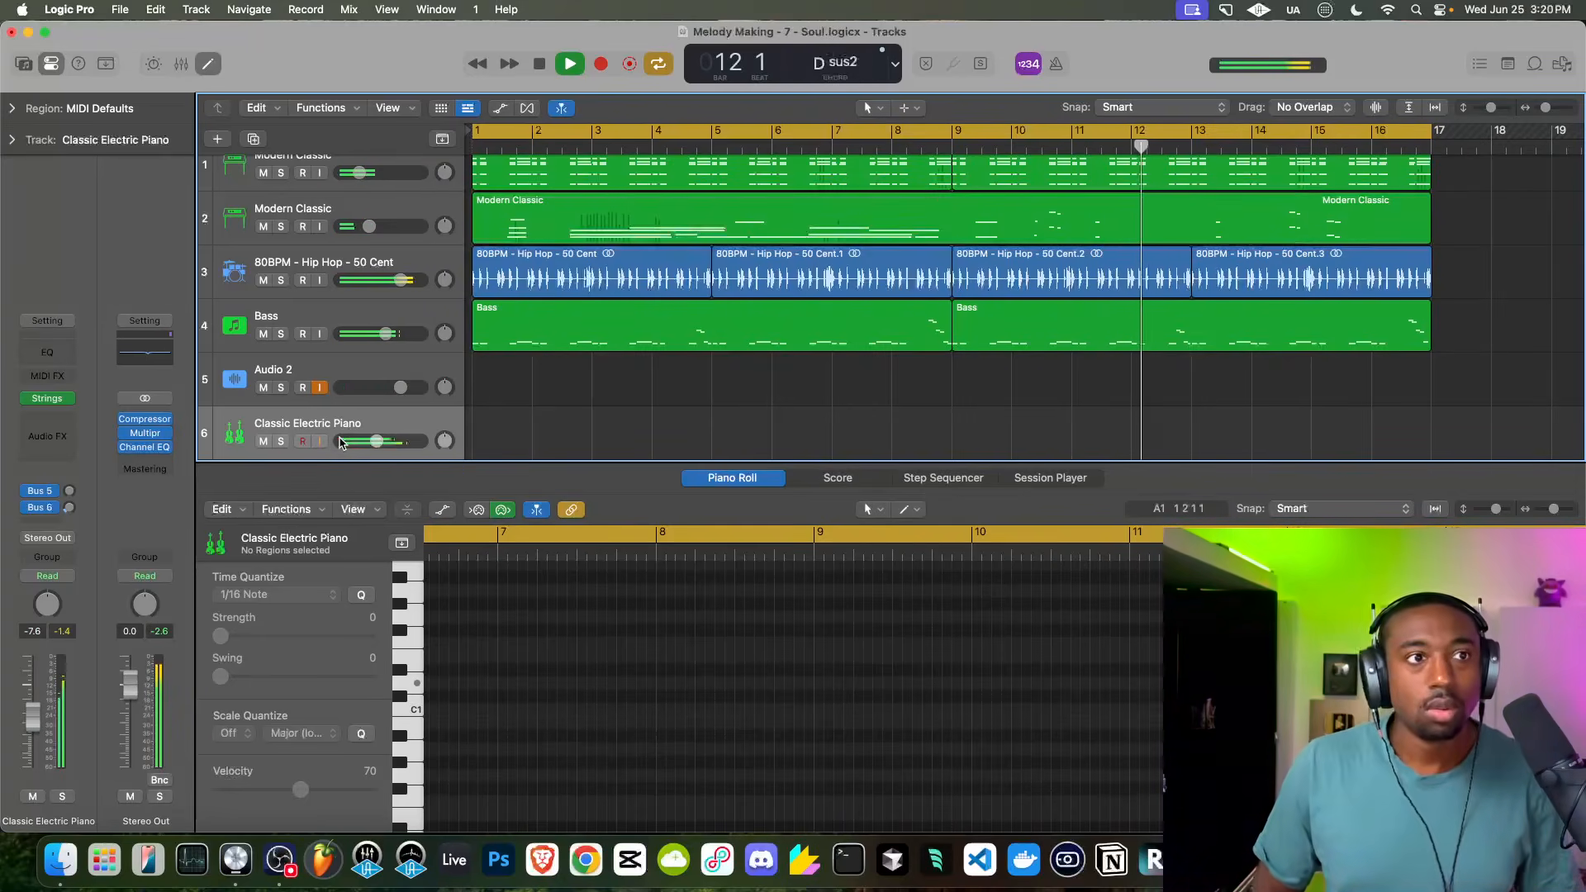
pyautogui.click(540, 67)
pyautogui.click(603, 64)
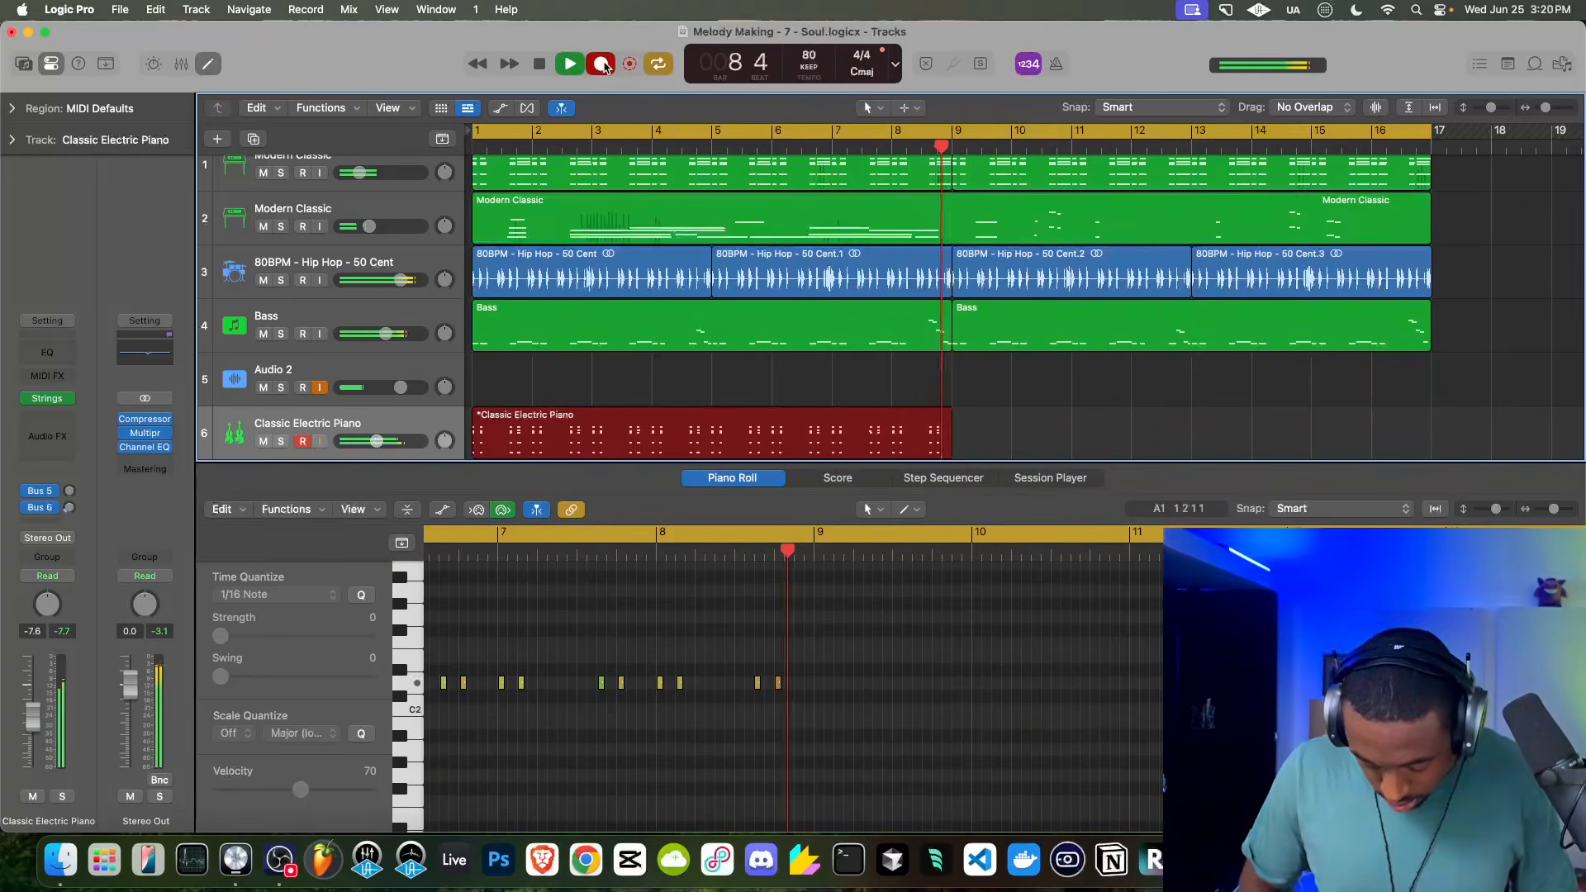
pyautogui.press('space')
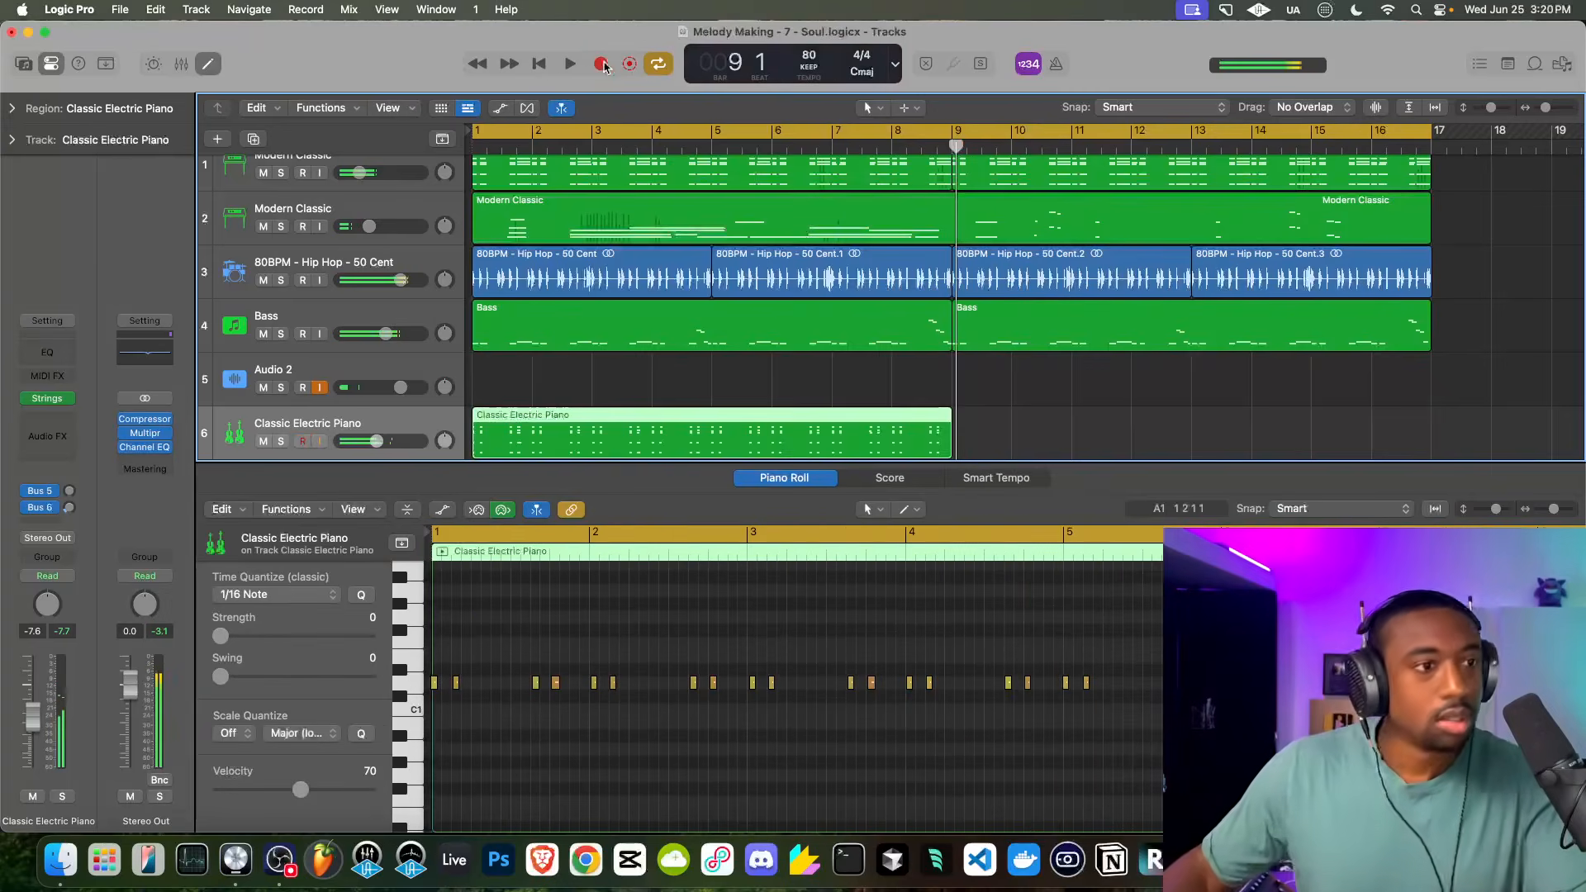
# Play from the start, lower the strings track's volume to about -13 dB and move its recorded region to bar 9
pyautogui.click(539, 64)
pyautogui.press('space')
pyautogui.moveTo(377, 441); pyautogui.dragTo(371, 440)
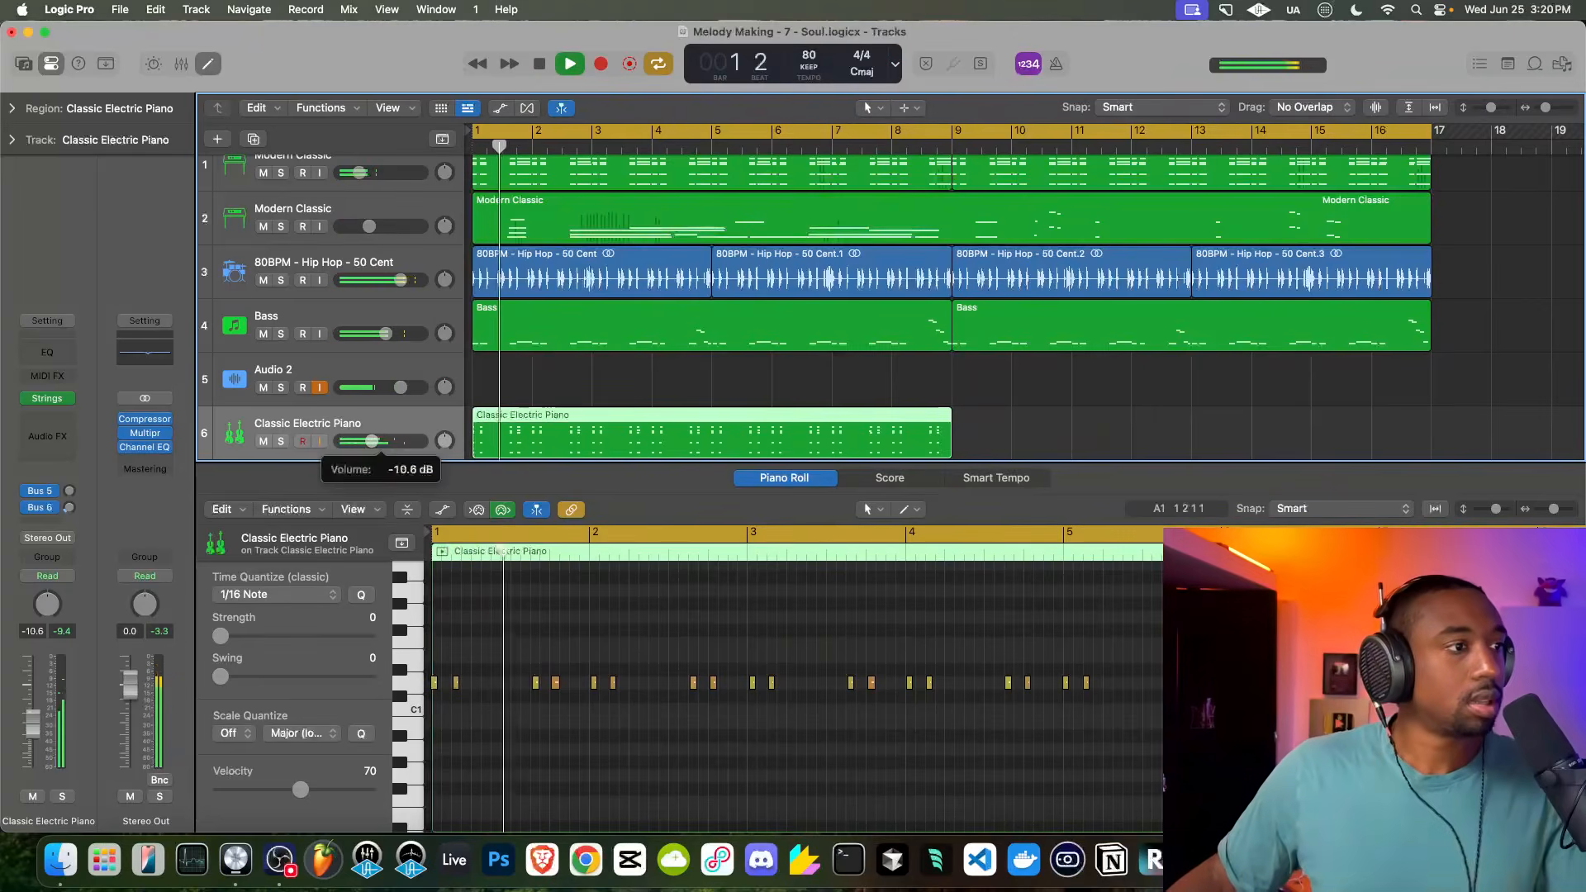
pyautogui.moveTo(516, 432); pyautogui.dragTo(996, 432)
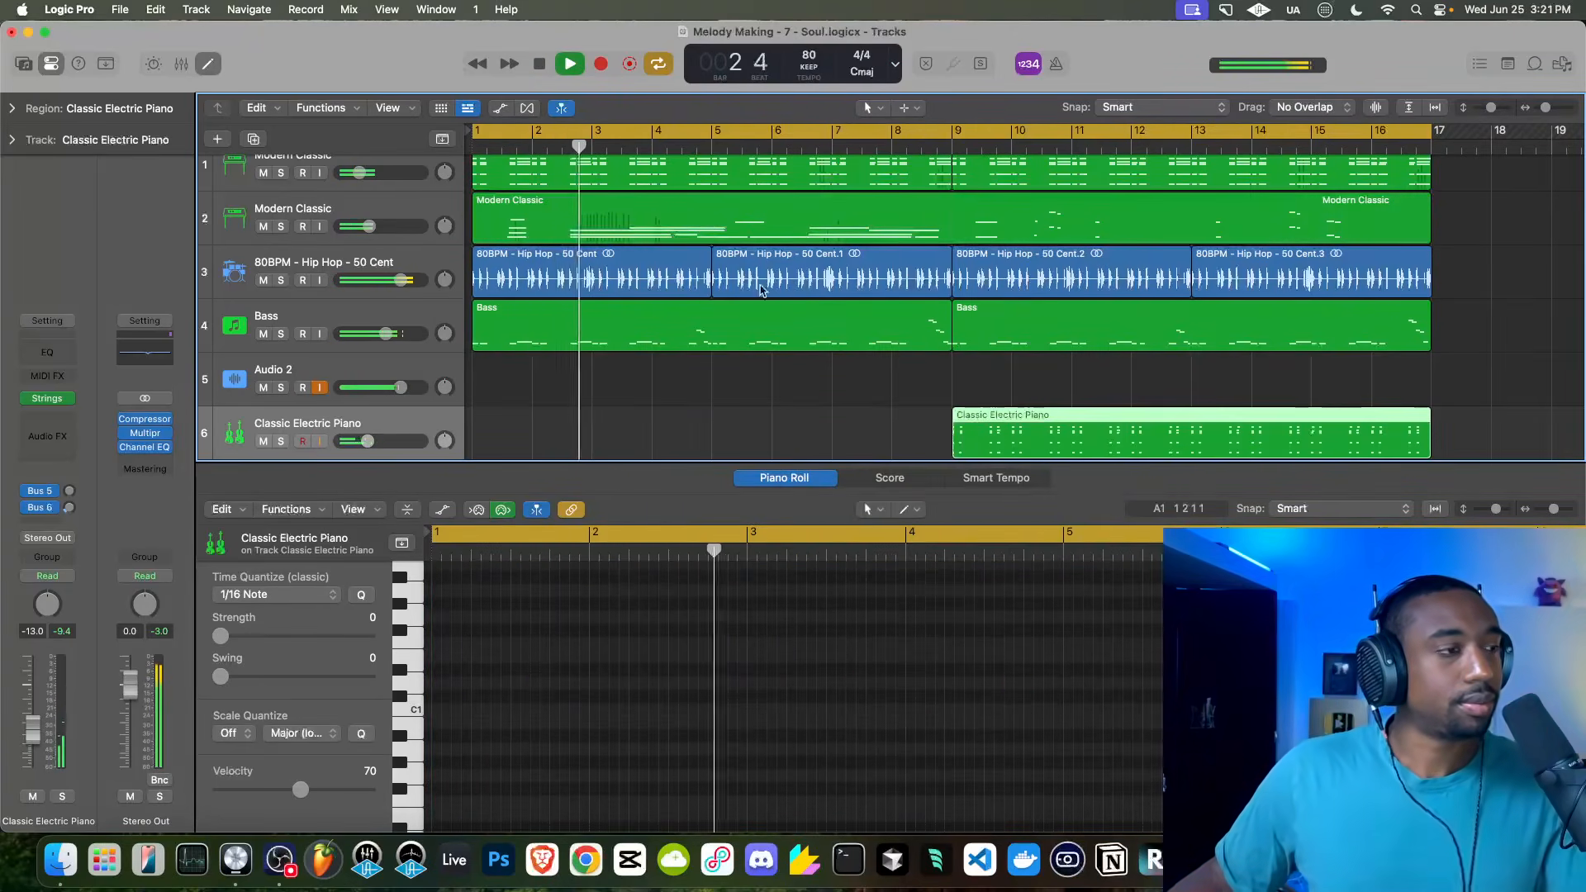
# Add a send to Bus 2 on the second Modern Classic track
pyautogui.click(306, 206)
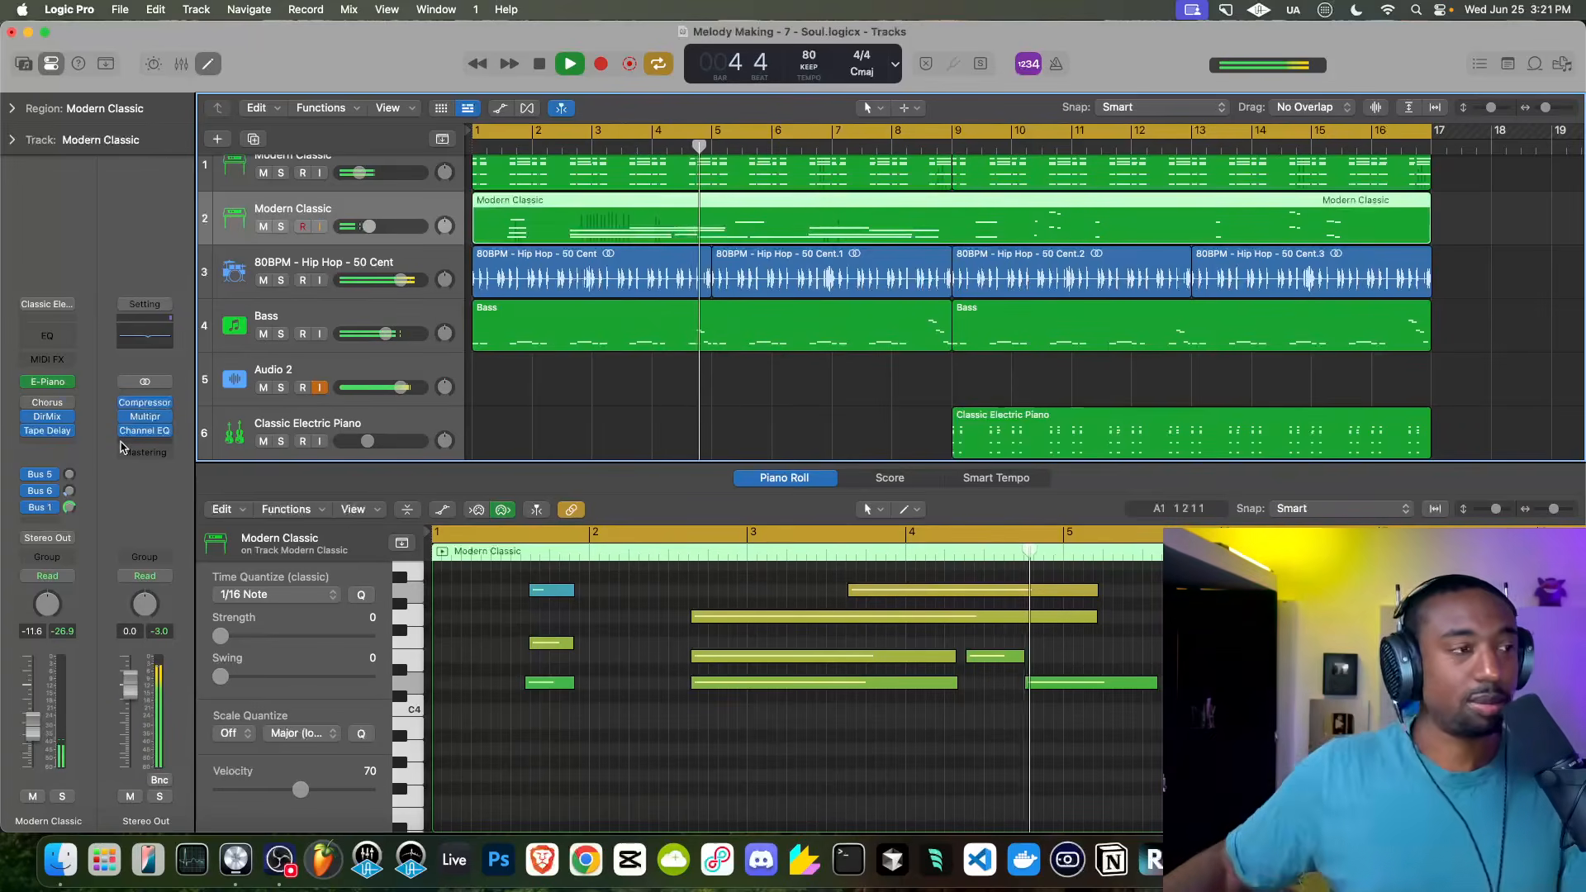
pyautogui.click(52, 523)
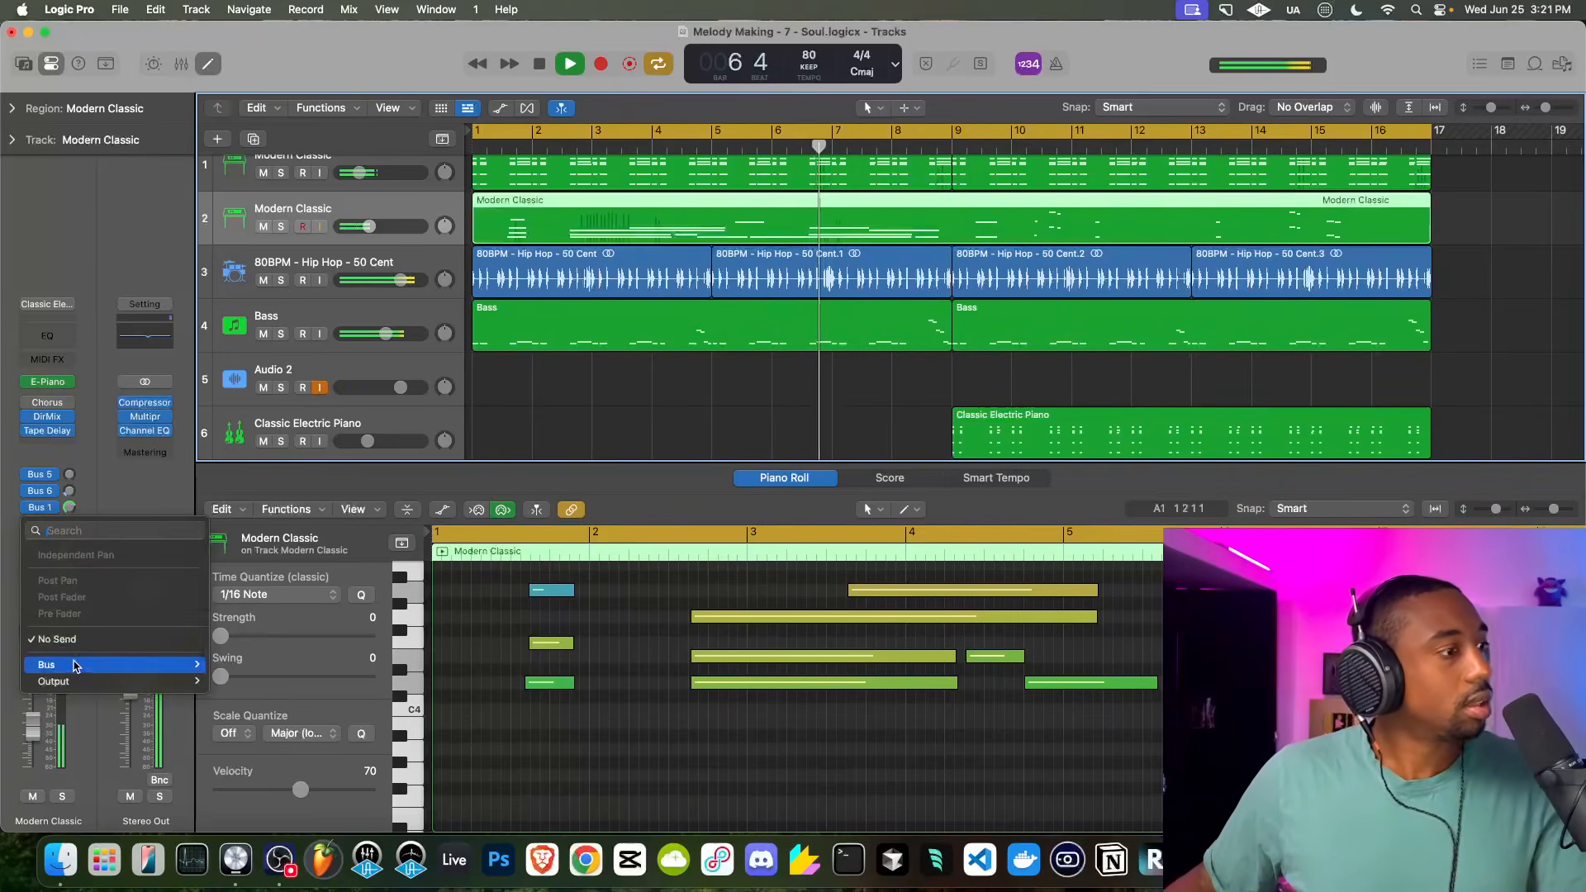
pyautogui.moveTo(100, 665)
pyautogui.click(261, 195)
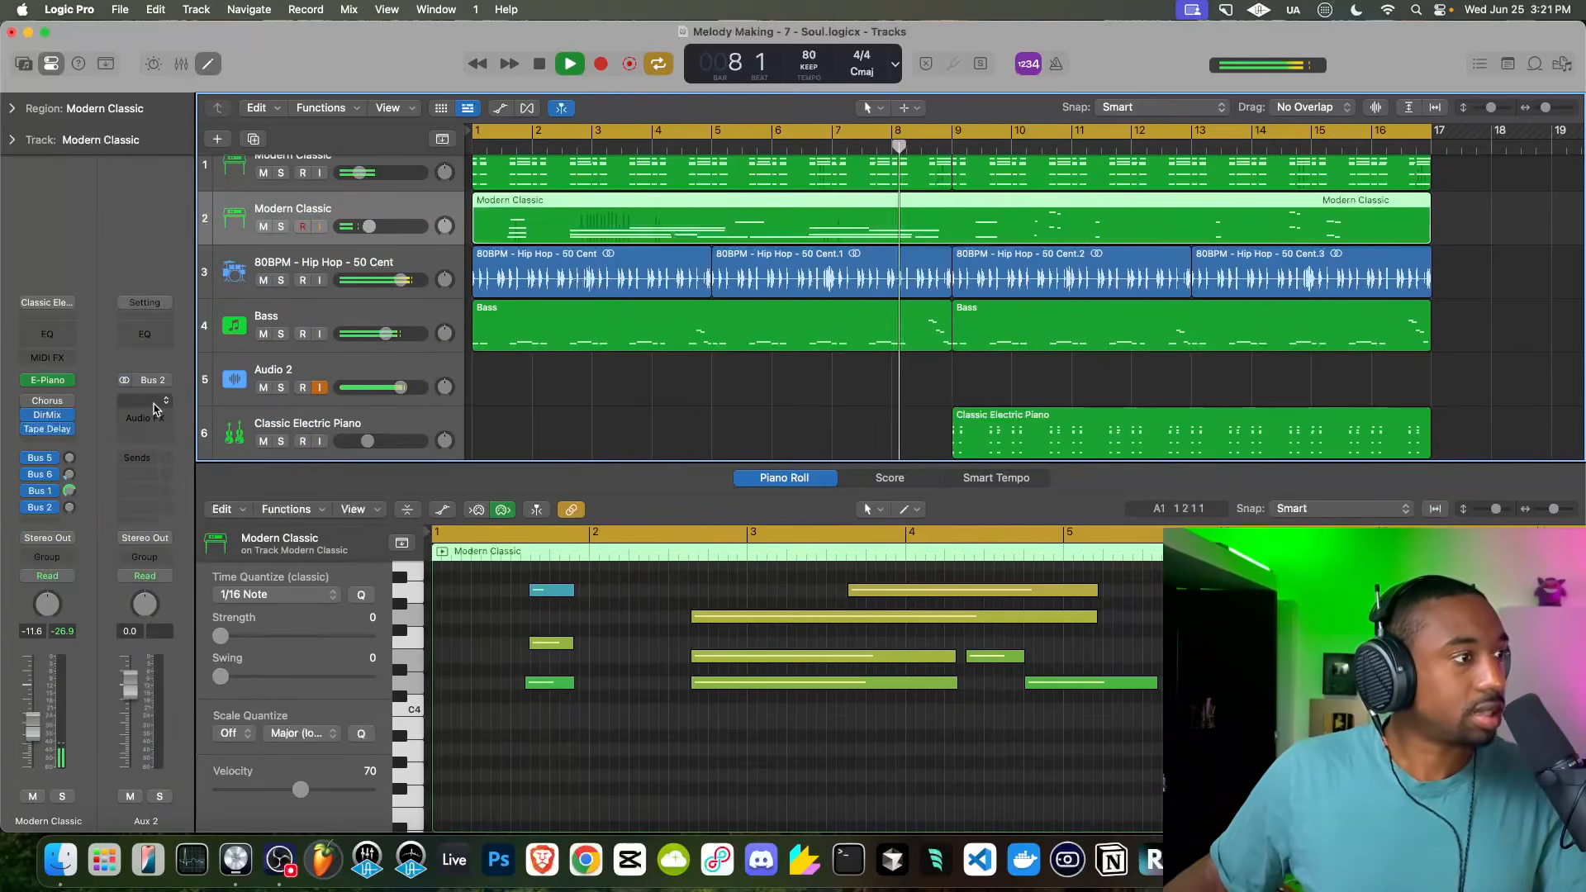
# Insert Tape Delay on Aux 2 and set wet to 100%, feedback to 46% and spread to 100 during playback
pyautogui.click(155, 409)
pyautogui.click(151, 471)
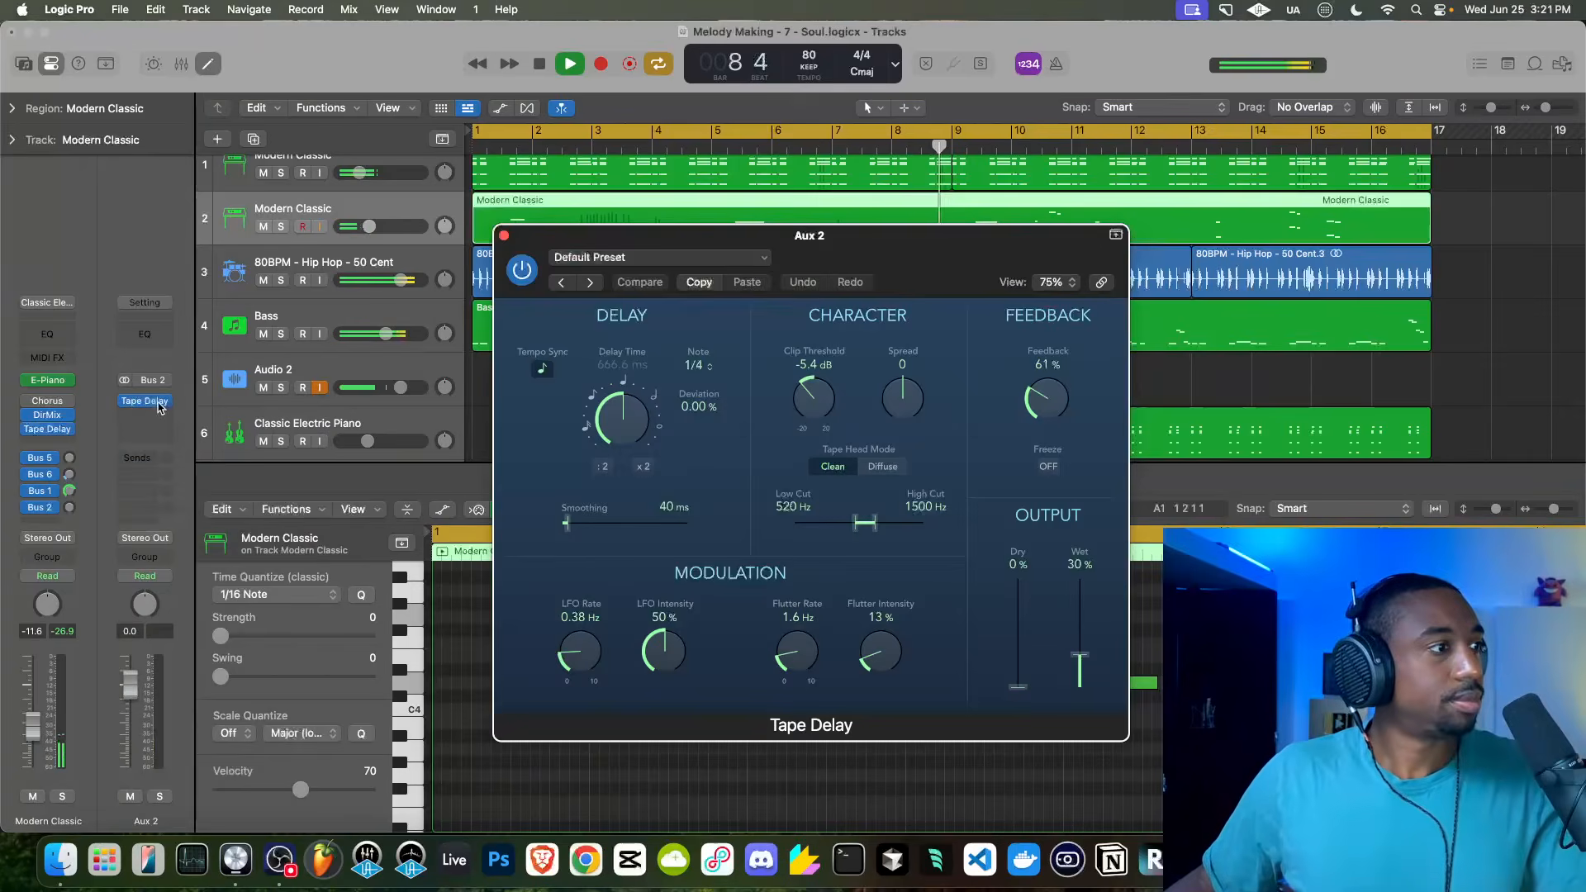
pyautogui.press('space')
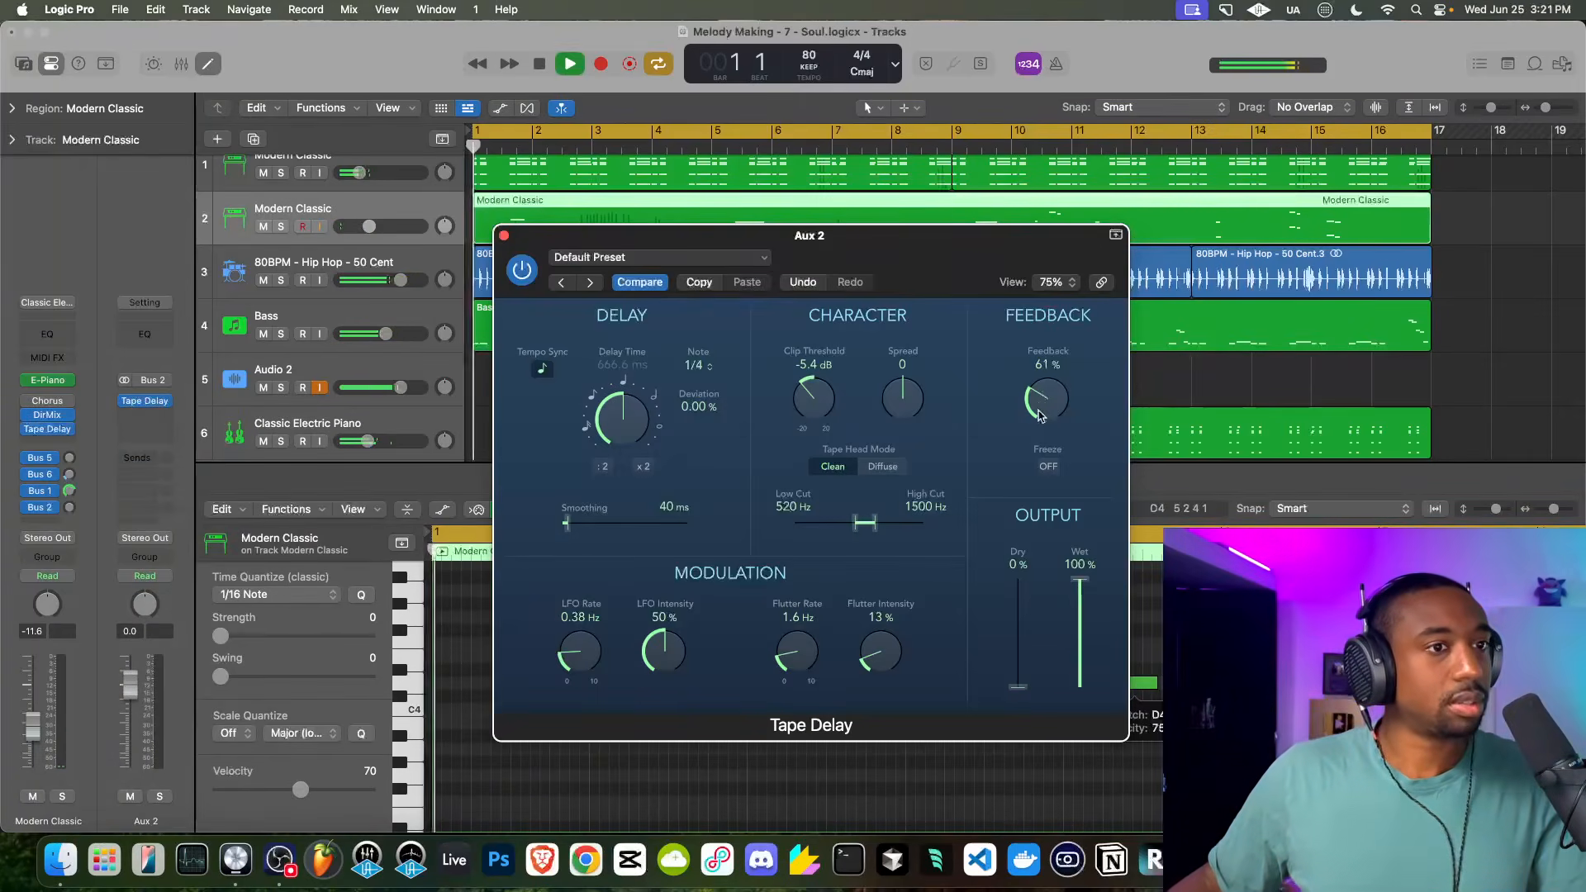
pyautogui.moveTo(887, 402); pyautogui.dragTo(861, 309)
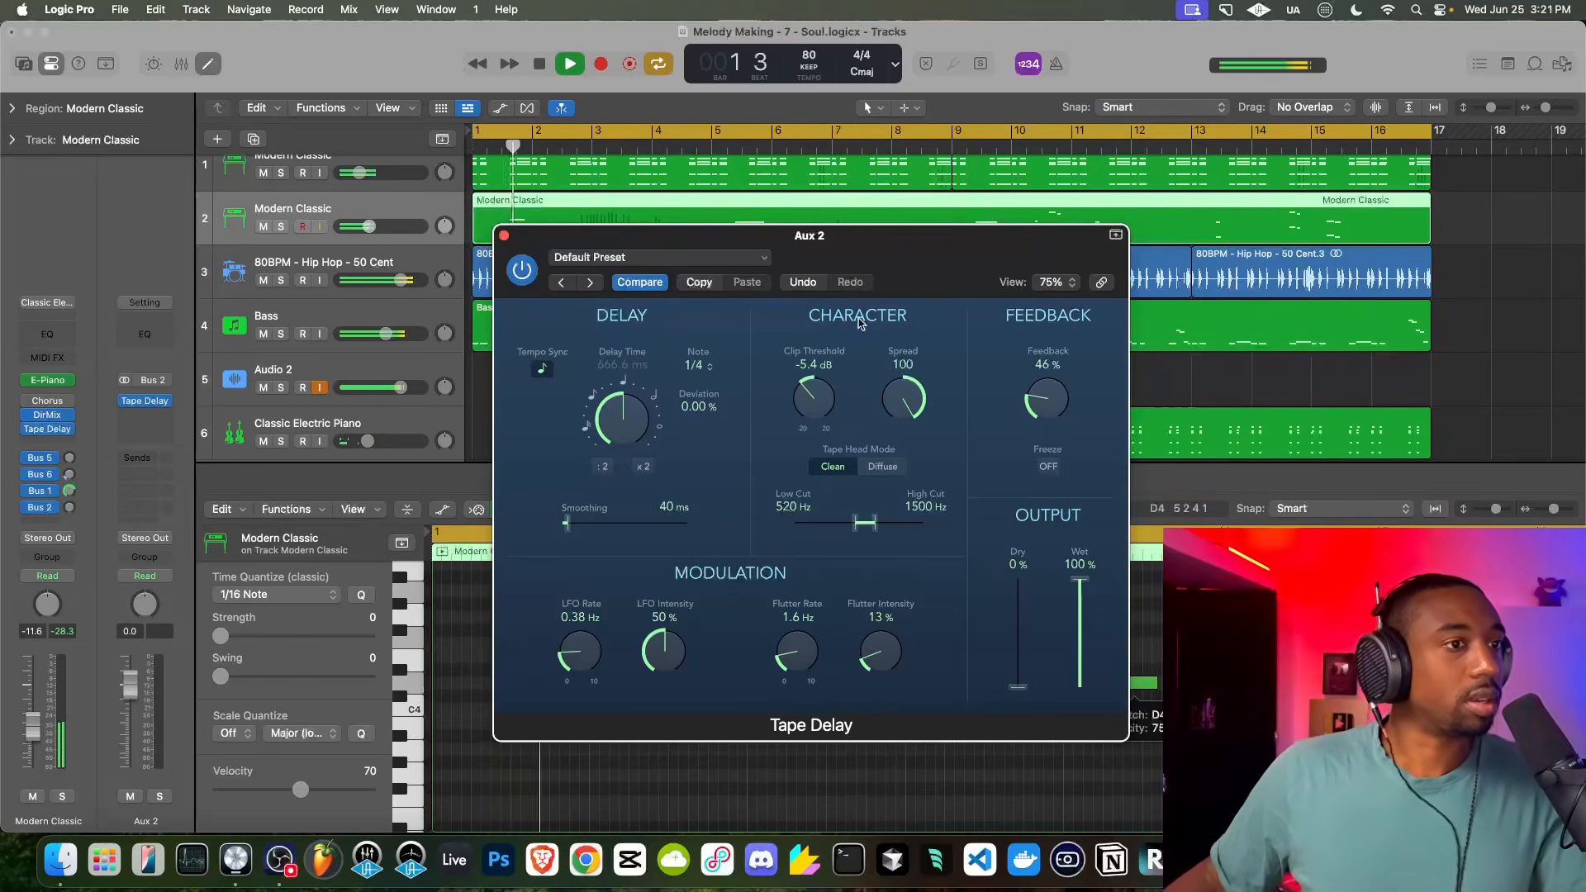
# On Aux 2's Tape Delay, reset clip threshold to 0 dB, set delay time to 850 ms and flutter intensity to 18%, and widen the cuts to 20–20000 Hz
pyautogui.keyDown('alt'); pyautogui.click(811, 397); pyautogui.keyUp('alt')
pyautogui.moveTo(617, 422); pyautogui.dragTo(619, 415)
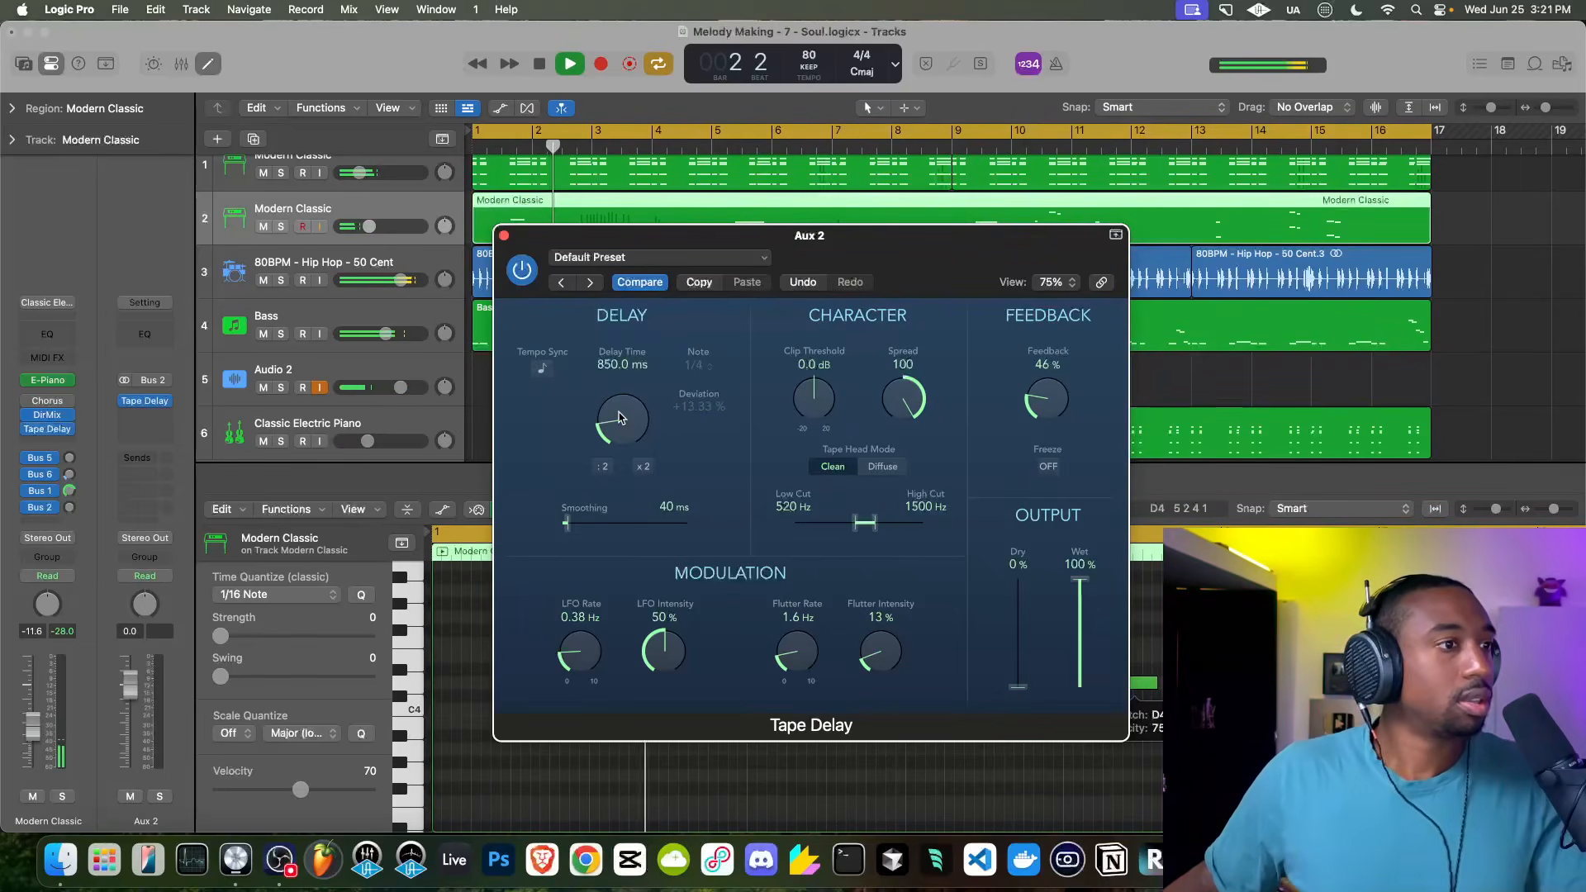
pyautogui.moveTo(889, 639); pyautogui.dragTo(899, 629)
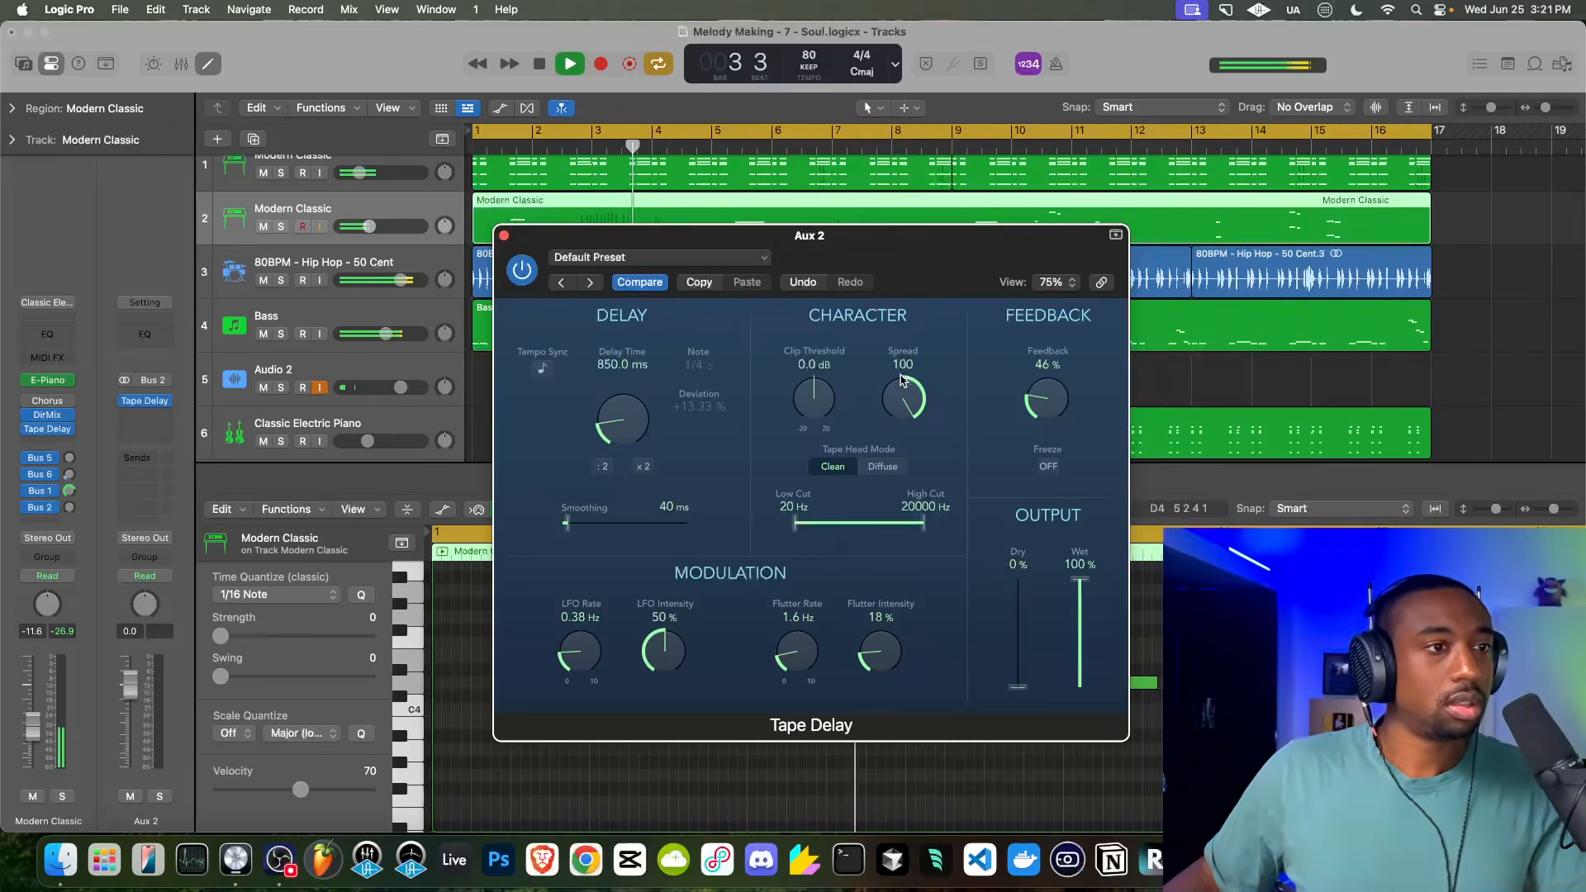
pyautogui.click(504, 237)
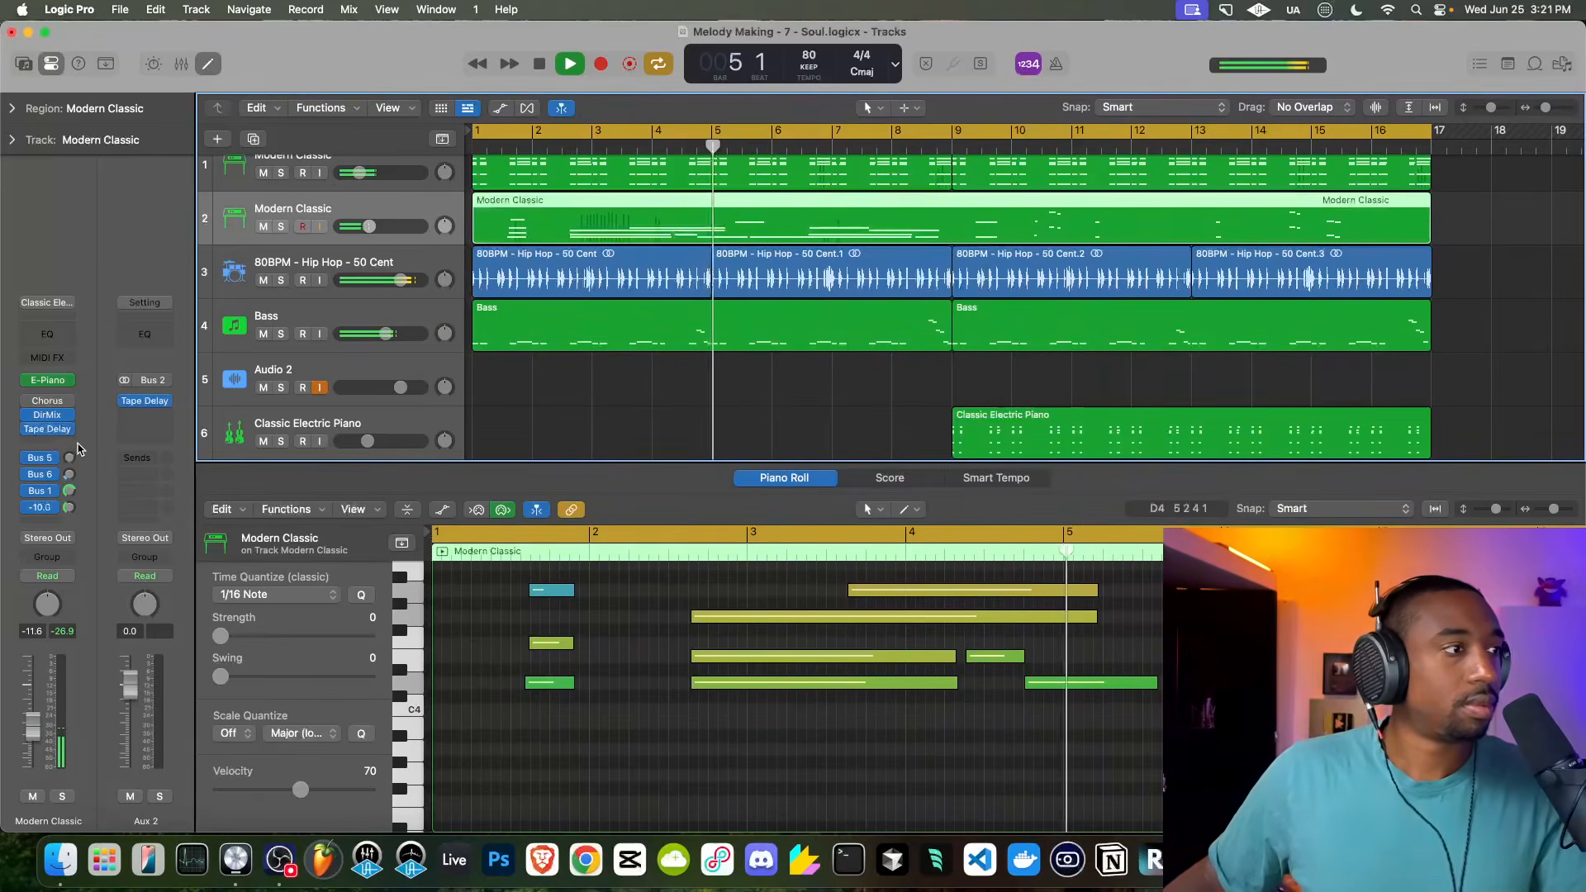
# Save the project and raise the second Modern Classic track's Bus 2 send to about -2.0 dB during playback
pyautogui.press('space')
pyautogui.press('super+s')
pyautogui.press('space')
pyautogui.moveTo(70, 508); pyautogui.dragTo(69, 509)
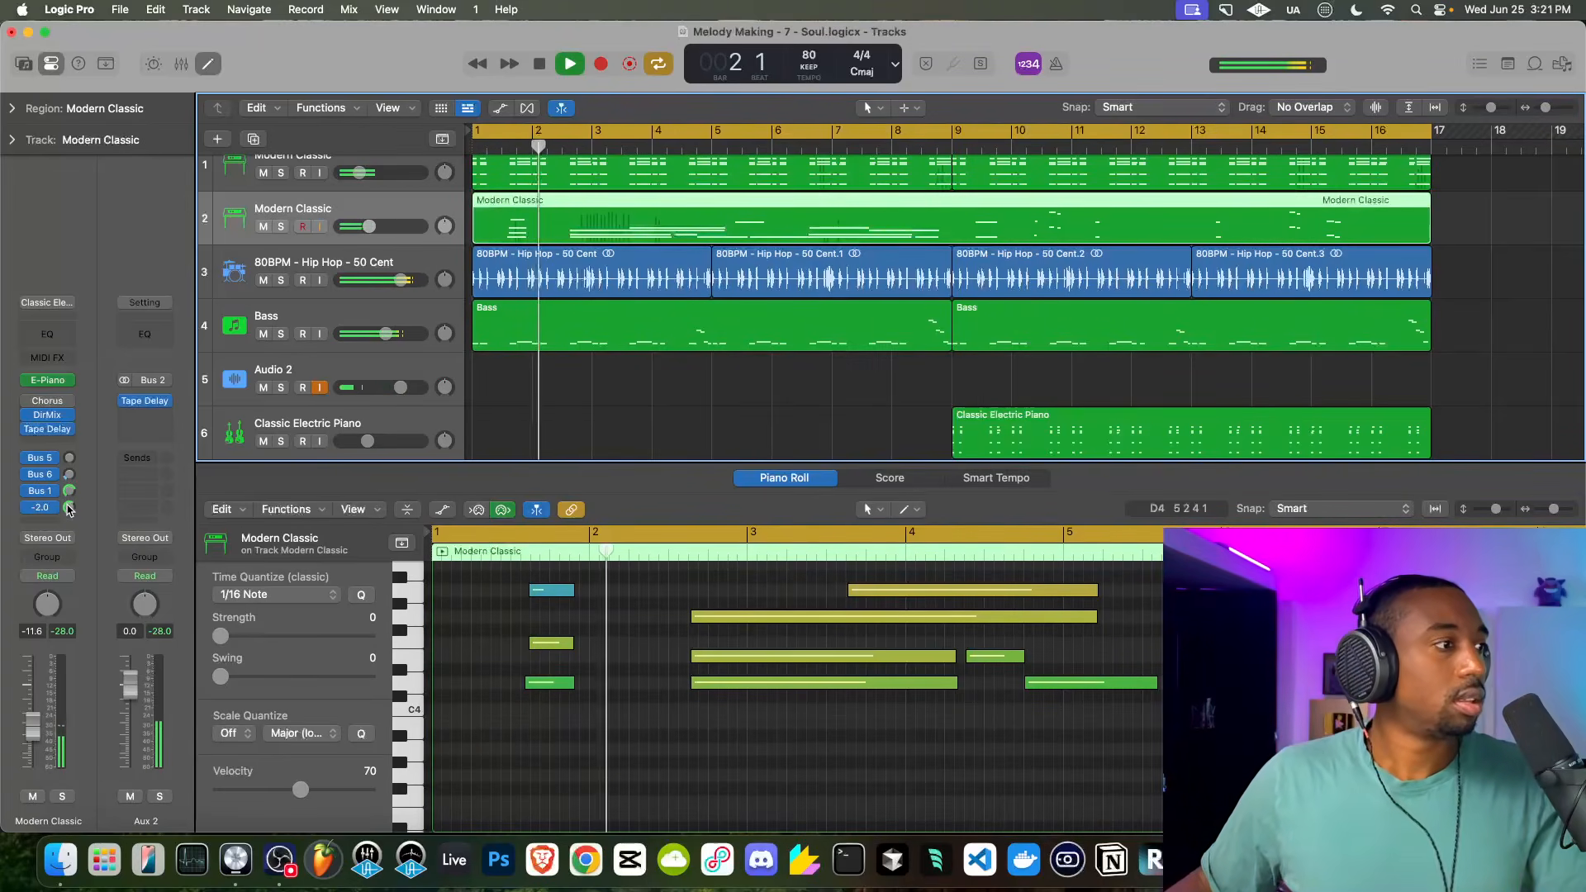
# Set Aux 2's Tape Delay to 1600 Hz high cut, 51% feedback, spread 57, 38% flutter intensity and 63% LFO intensity
pyautogui.click(147, 404)
pyautogui.moveTo(923, 523); pyautogui.dragTo(900, 525)
pyautogui.moveTo(1041, 402); pyautogui.dragTo(1041, 400)
pyautogui.moveTo(905, 525); pyautogui.dragTo(877, 527)
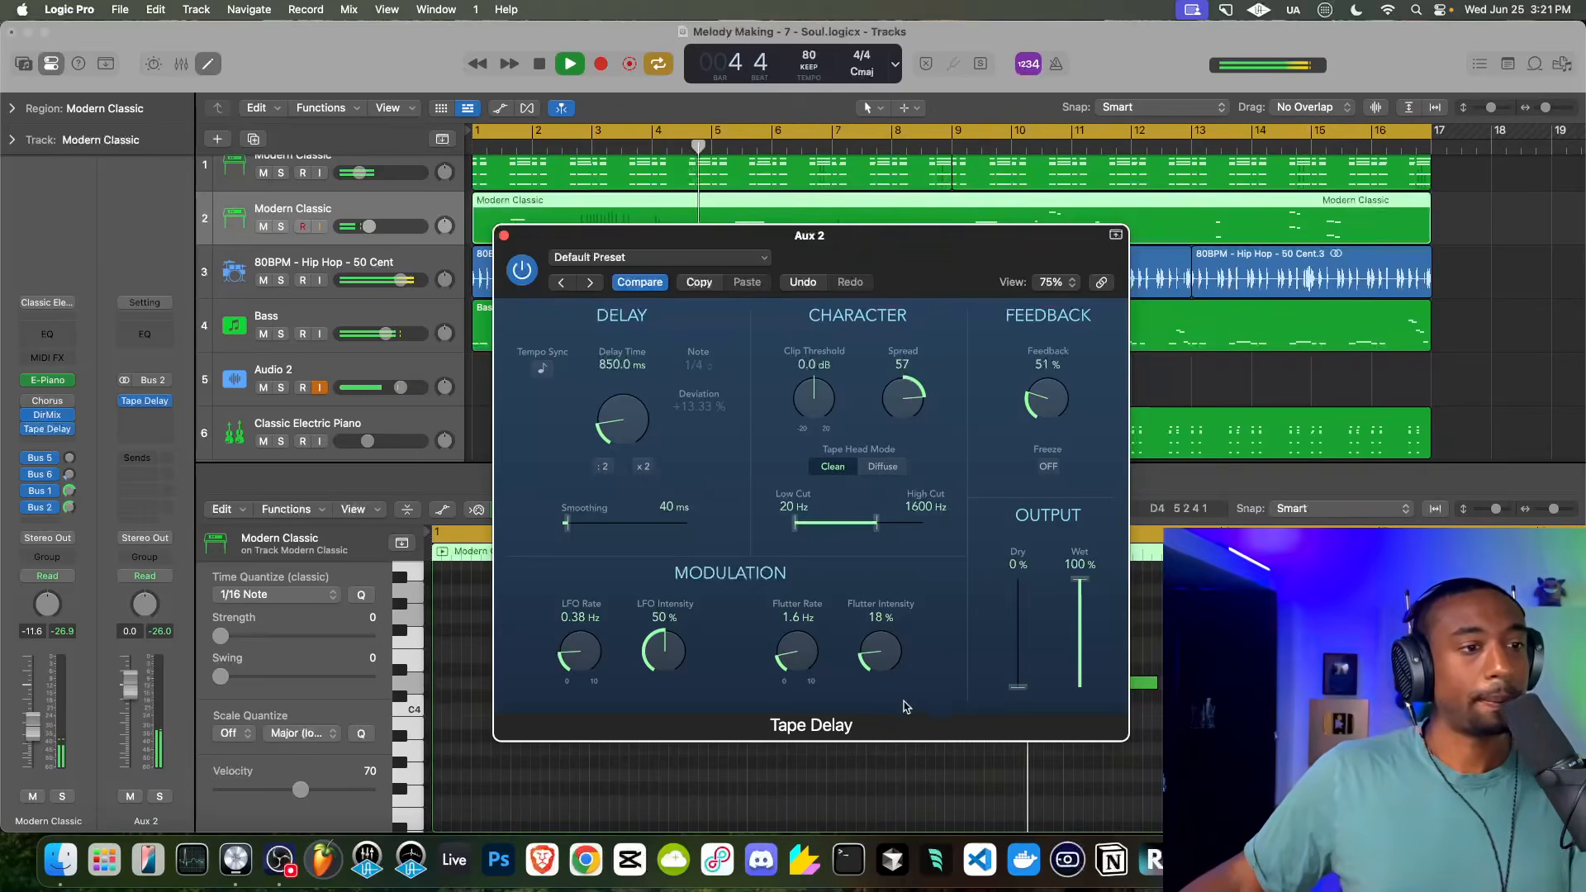
pyautogui.moveTo(882, 655); pyautogui.dragTo(884, 650)
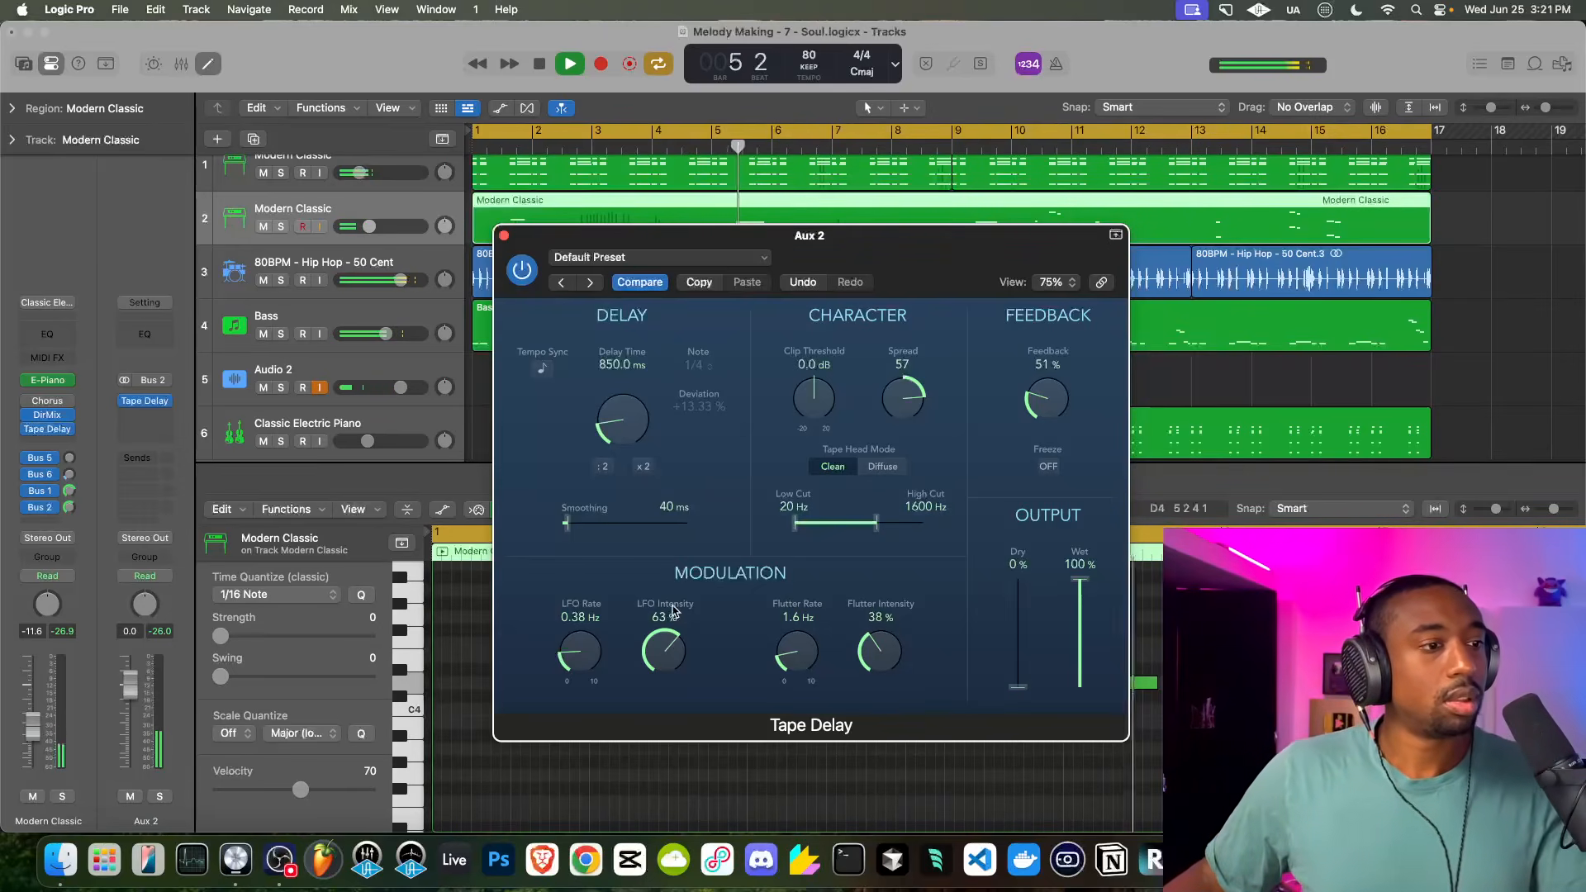
pyautogui.click(504, 236)
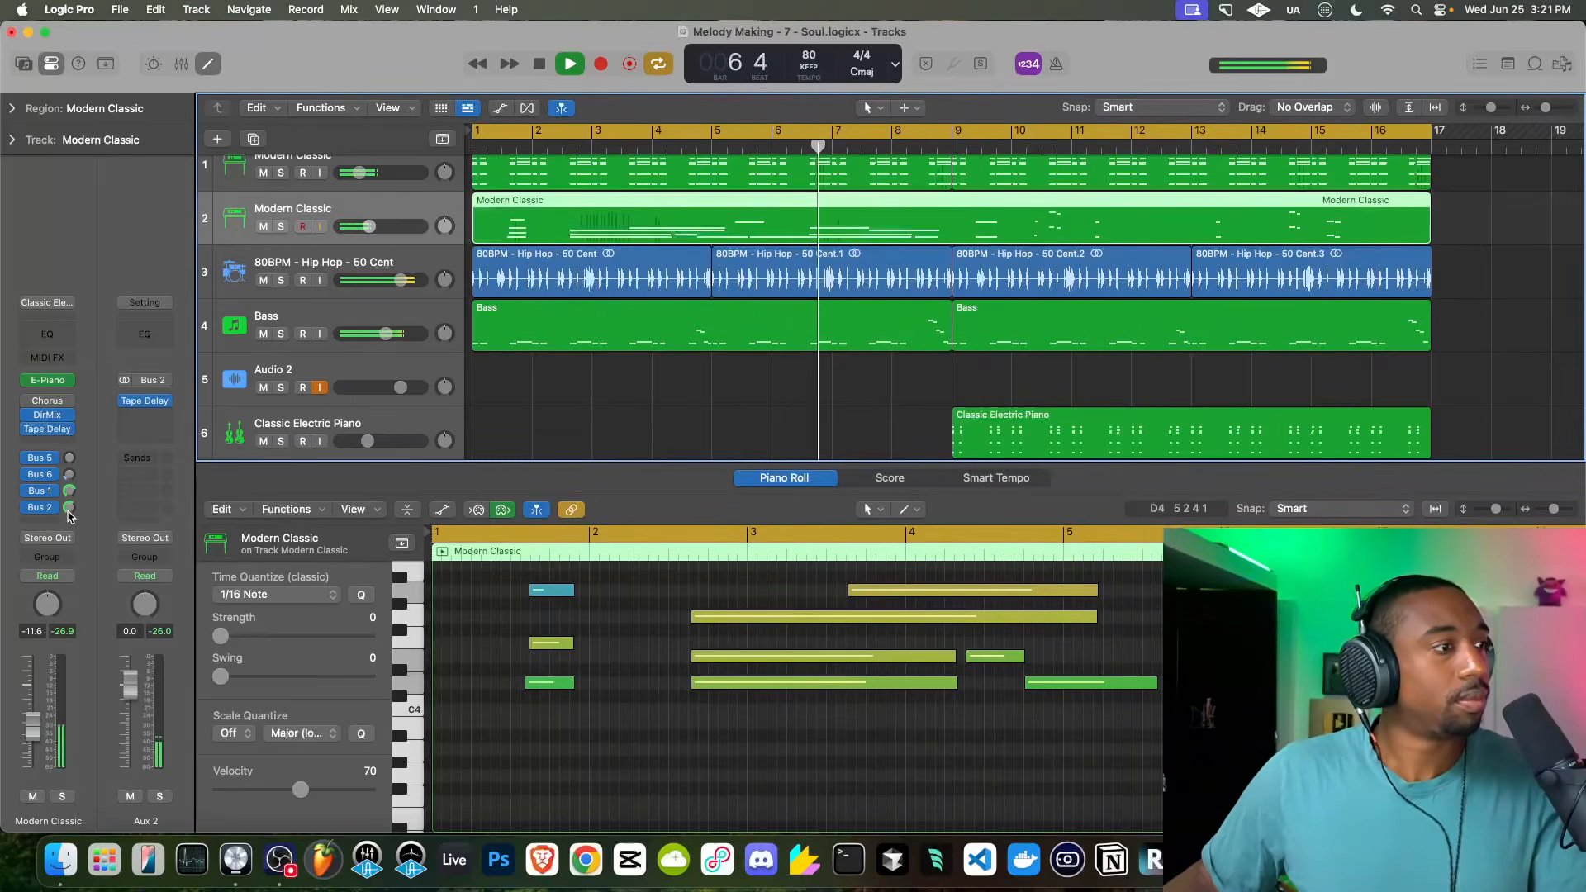
# Hide the note editor, insert a Channel EQ on the hip hop drum loop, boost 75 Hz by 2.5 dB and set output gain to +0.7 dB
pyautogui.click(233, 326)
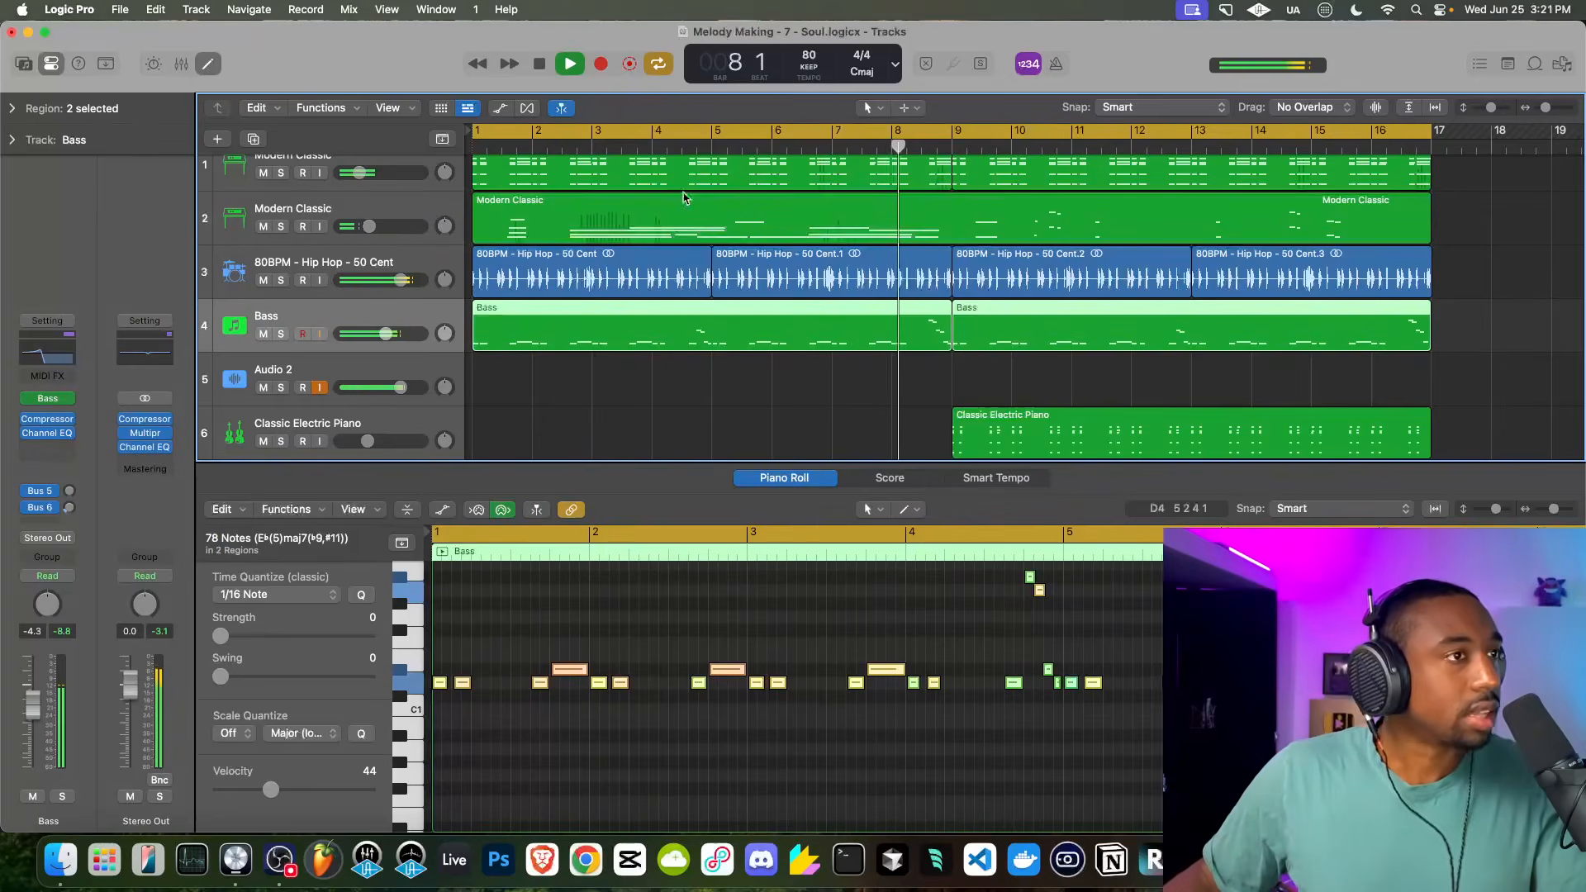
pyautogui.click(208, 64)
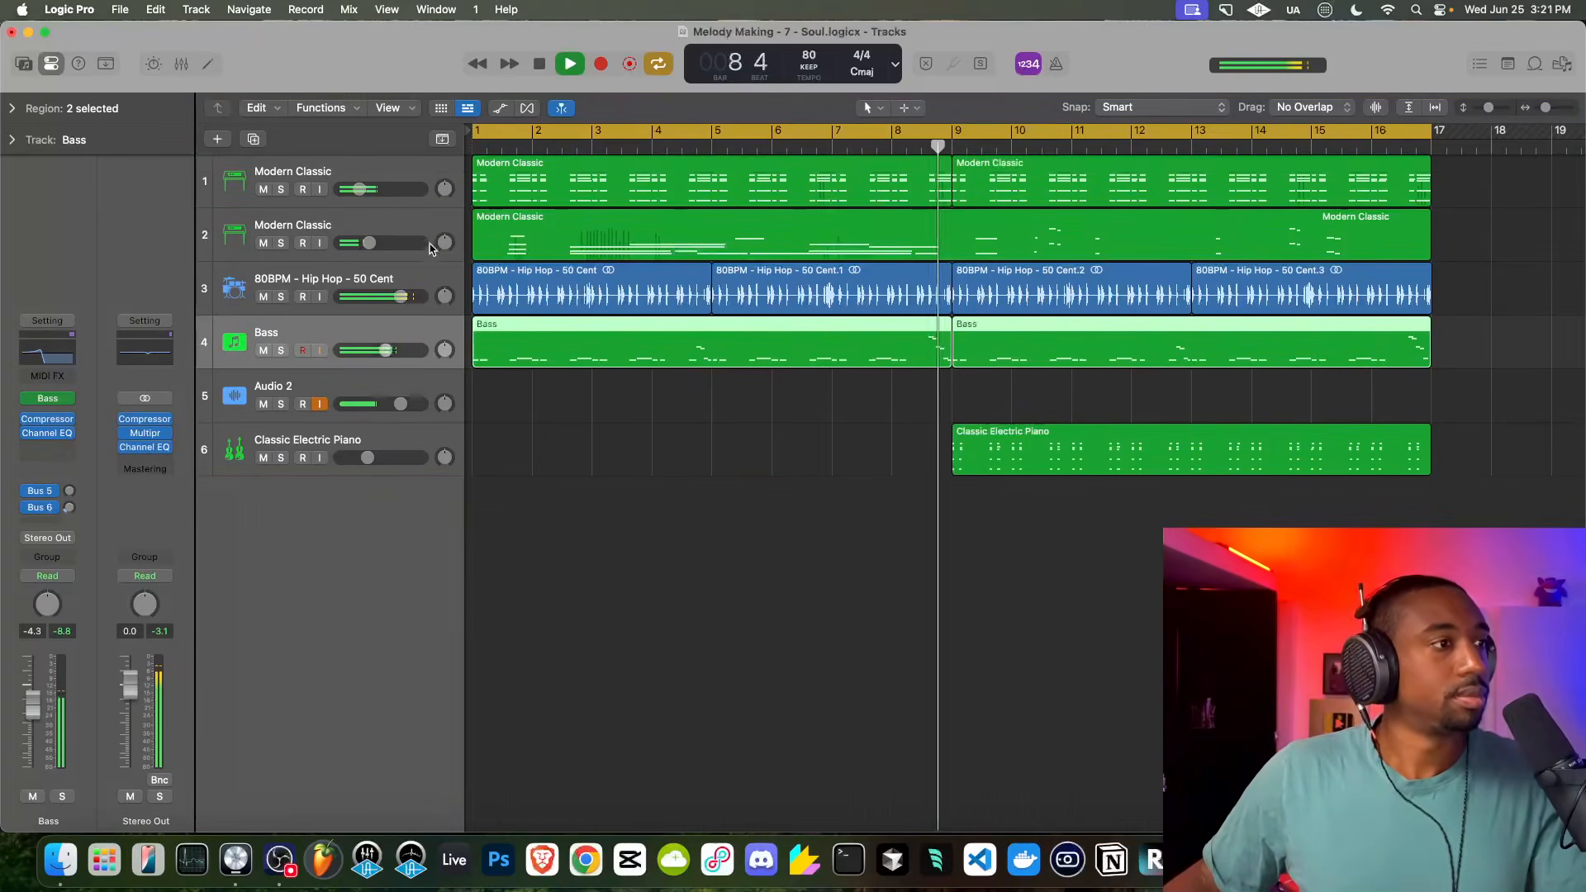
pyautogui.click(403, 278)
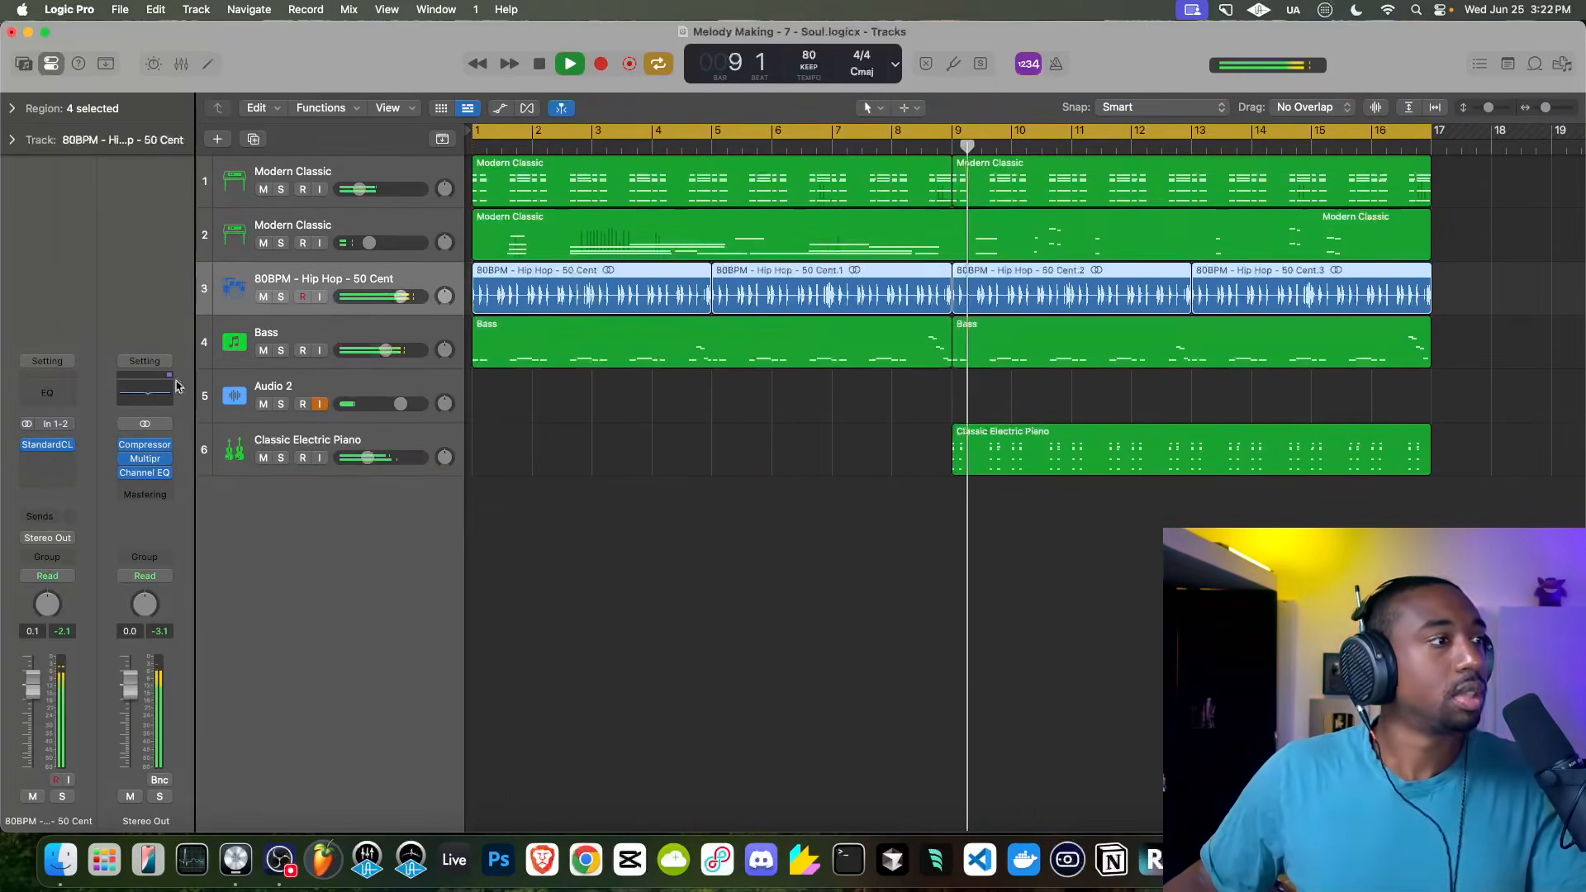
pyautogui.click(51, 451)
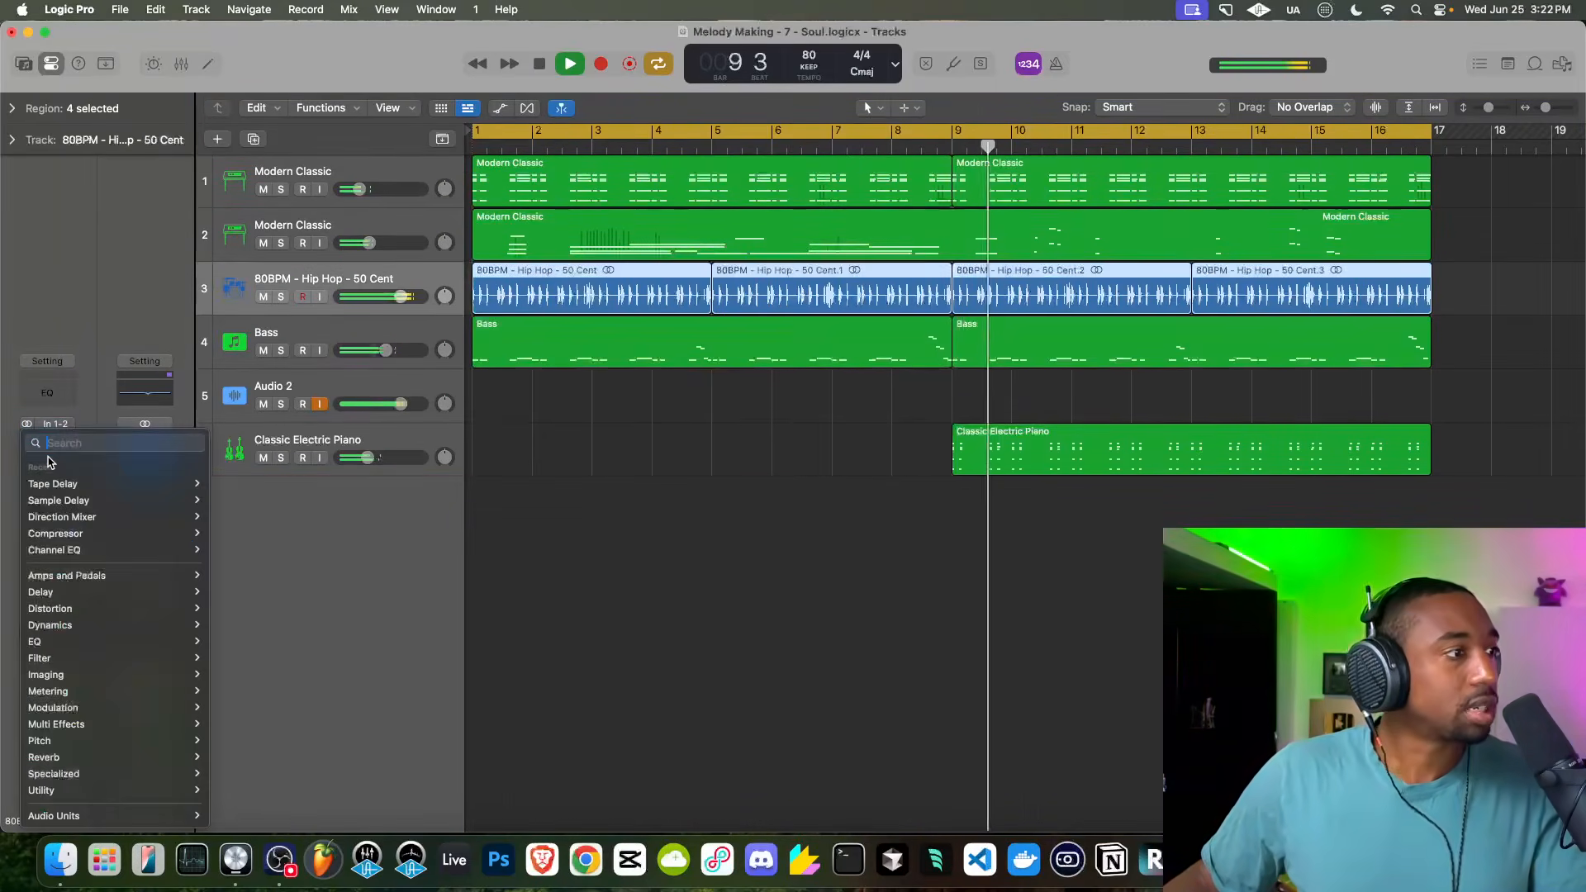
pyautogui.click(55, 550)
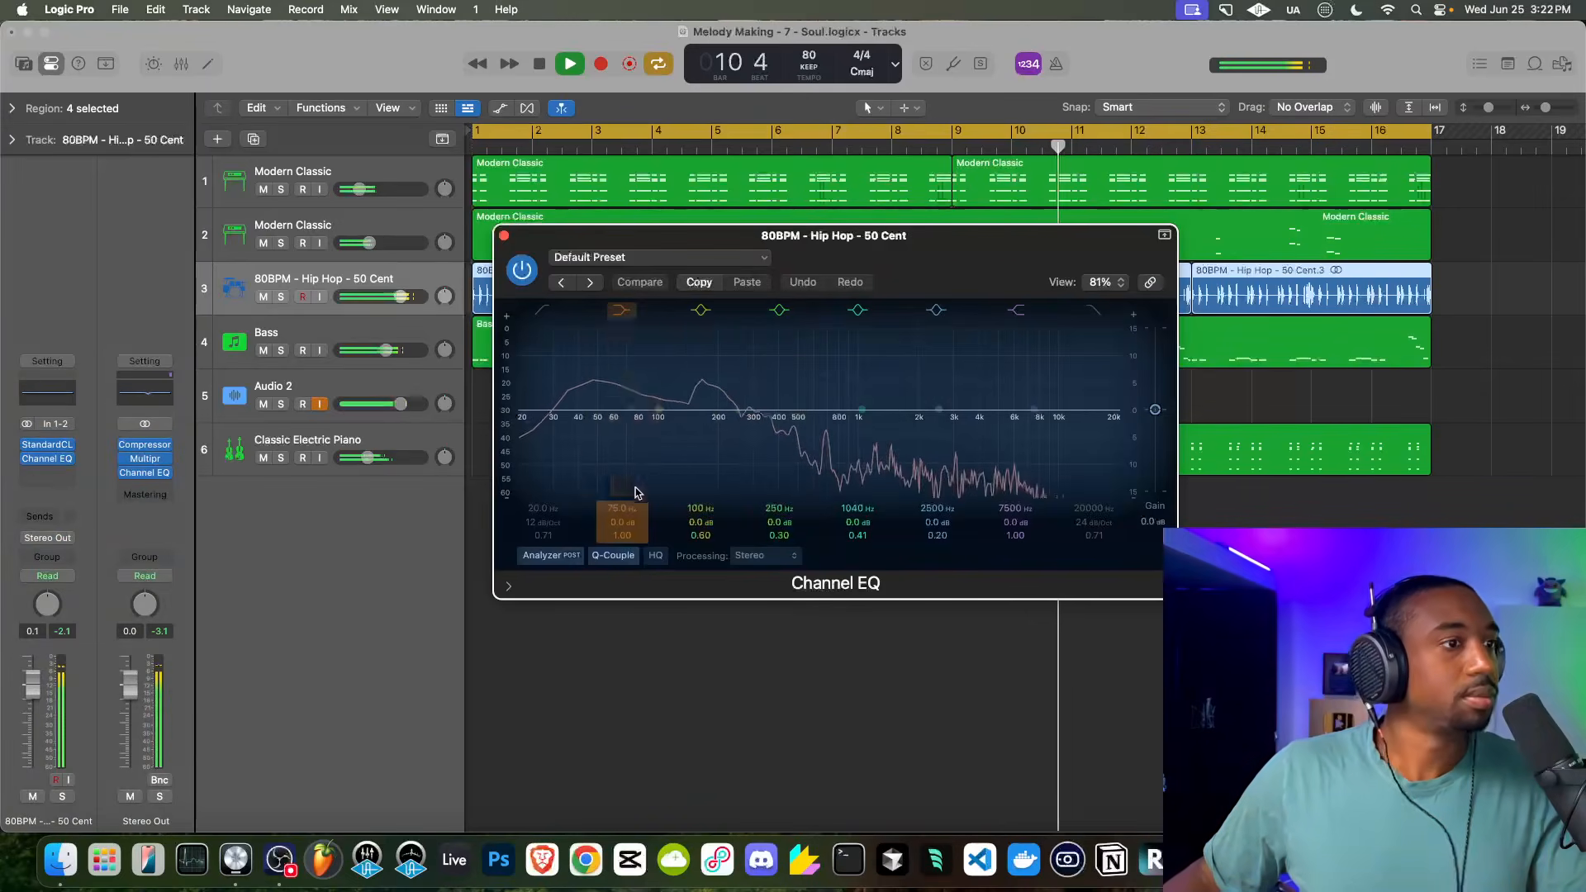
pyautogui.moveTo(621, 521); pyautogui.dragTo(621, 513)
pyautogui.moveTo(622, 523); pyautogui.dragTo(623, 518)
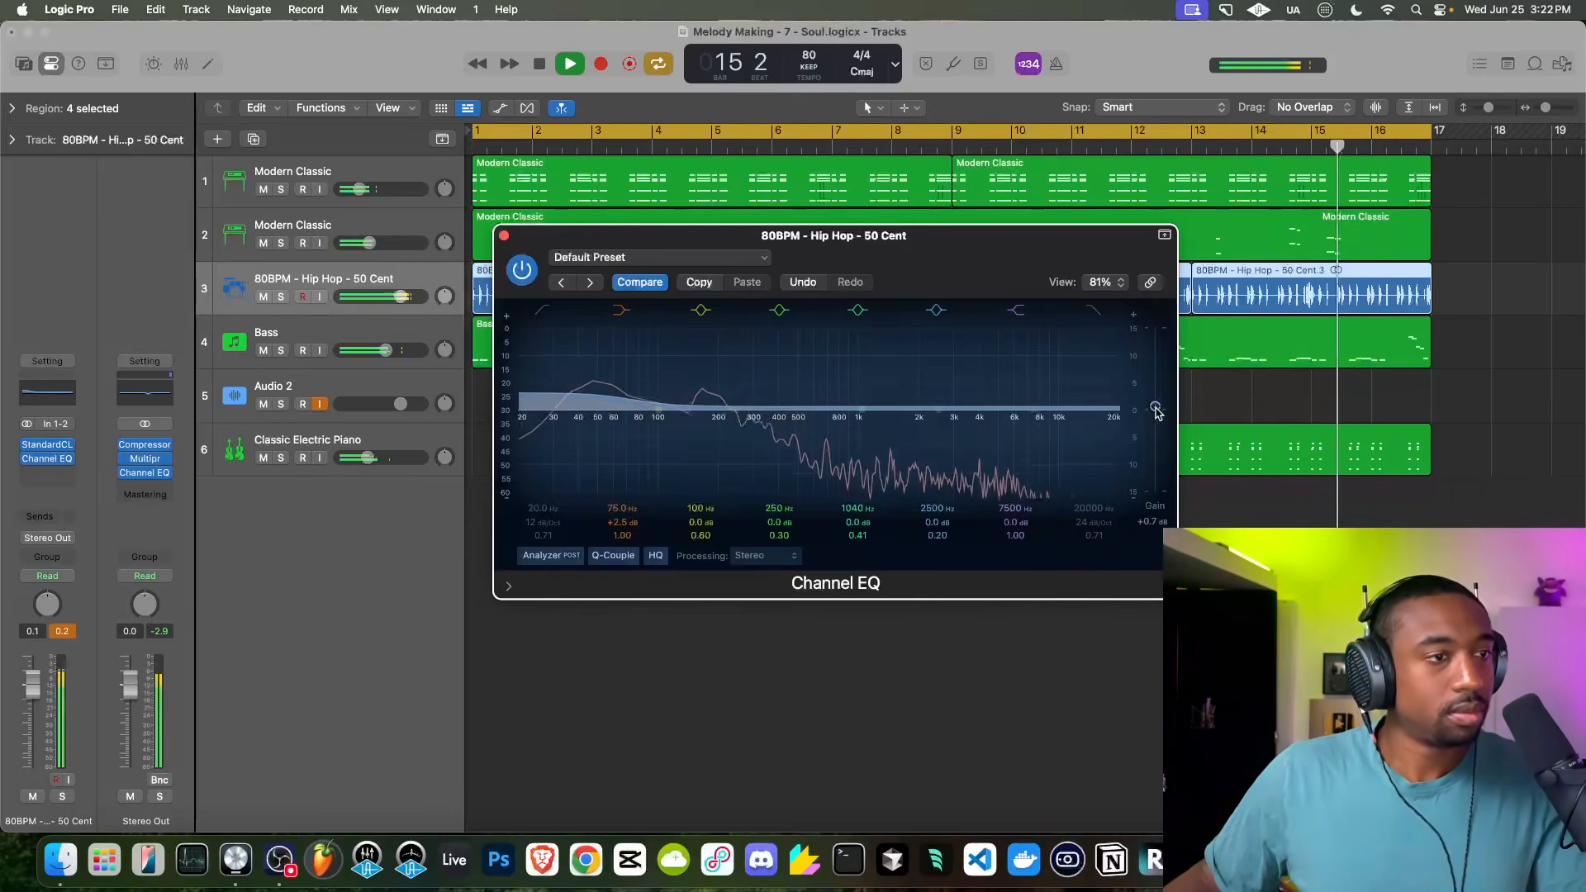
pyautogui.click(503, 236)
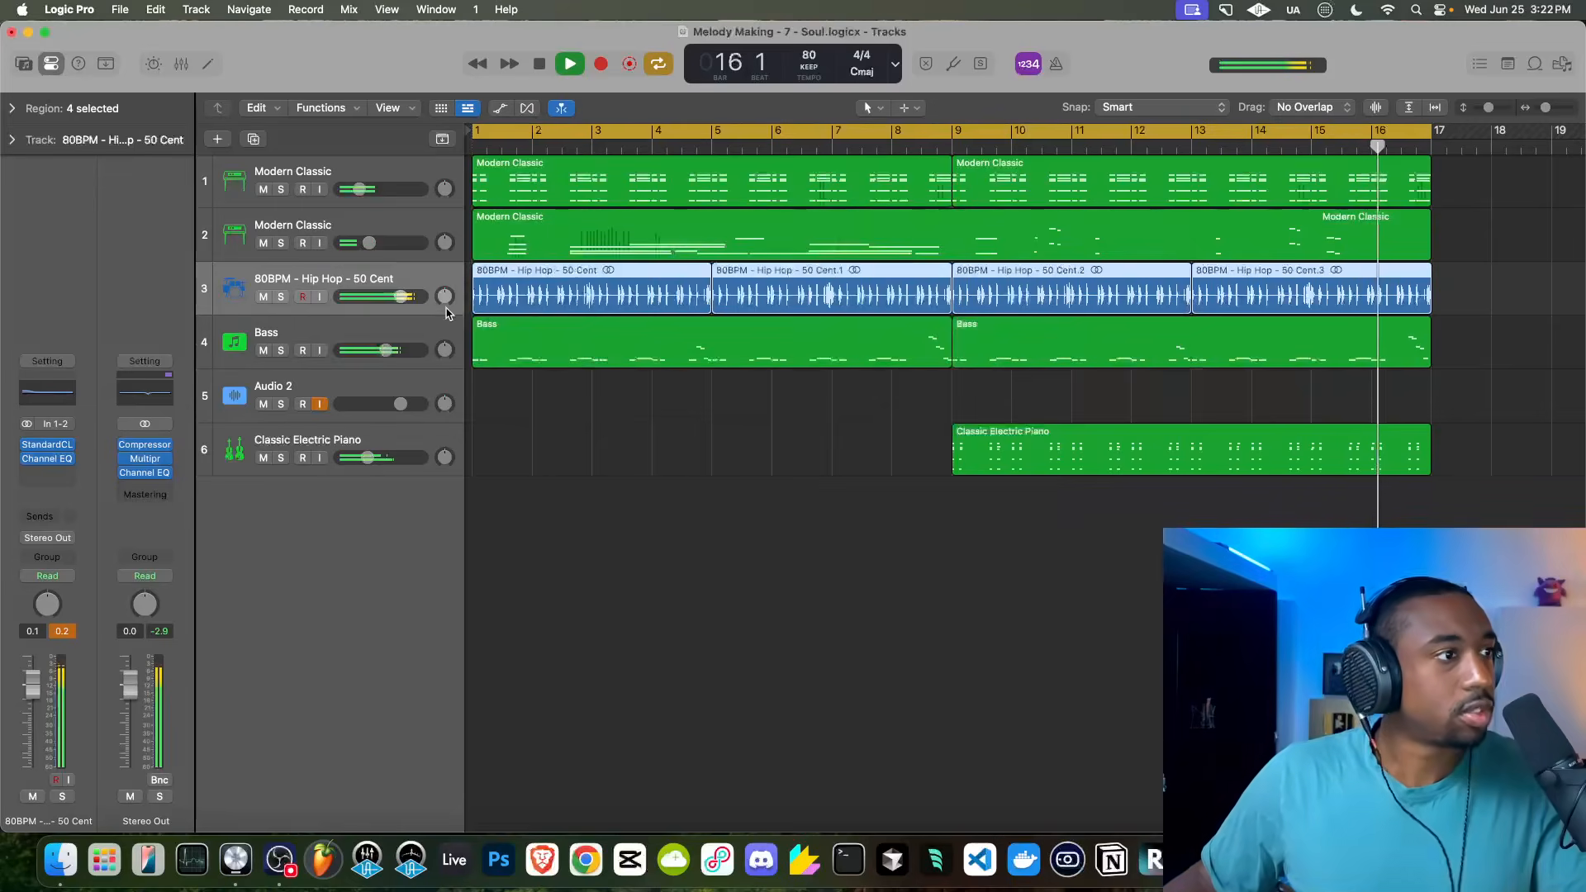
# Deselect the regions and play the arrangement from the beginning to check the mix
pyautogui.click(499, 423)
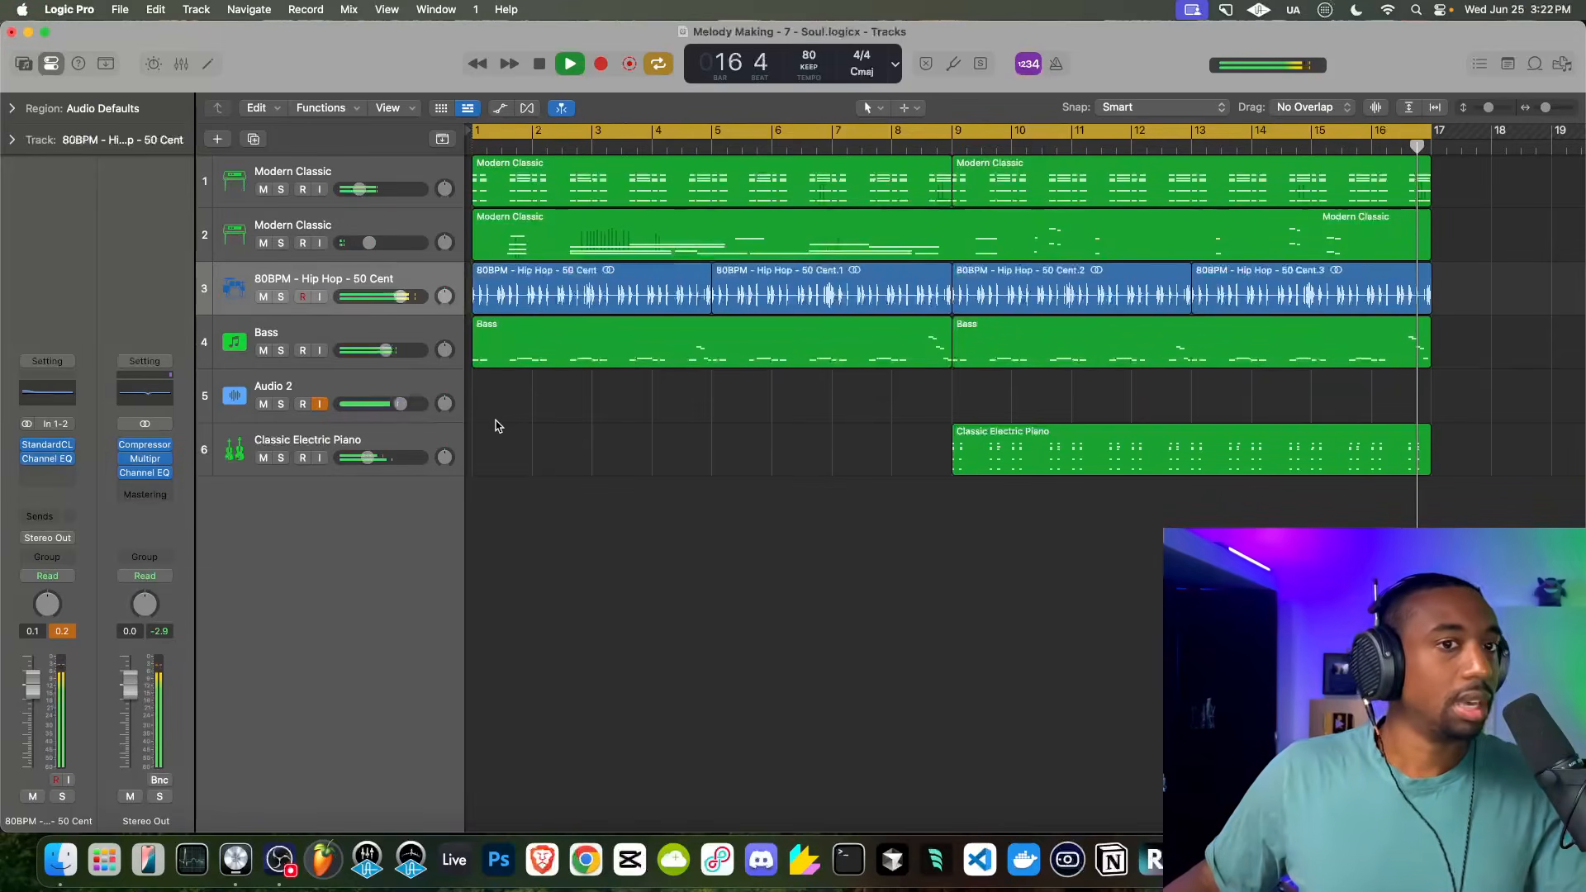
pyautogui.click(538, 61)
pyautogui.press('space')
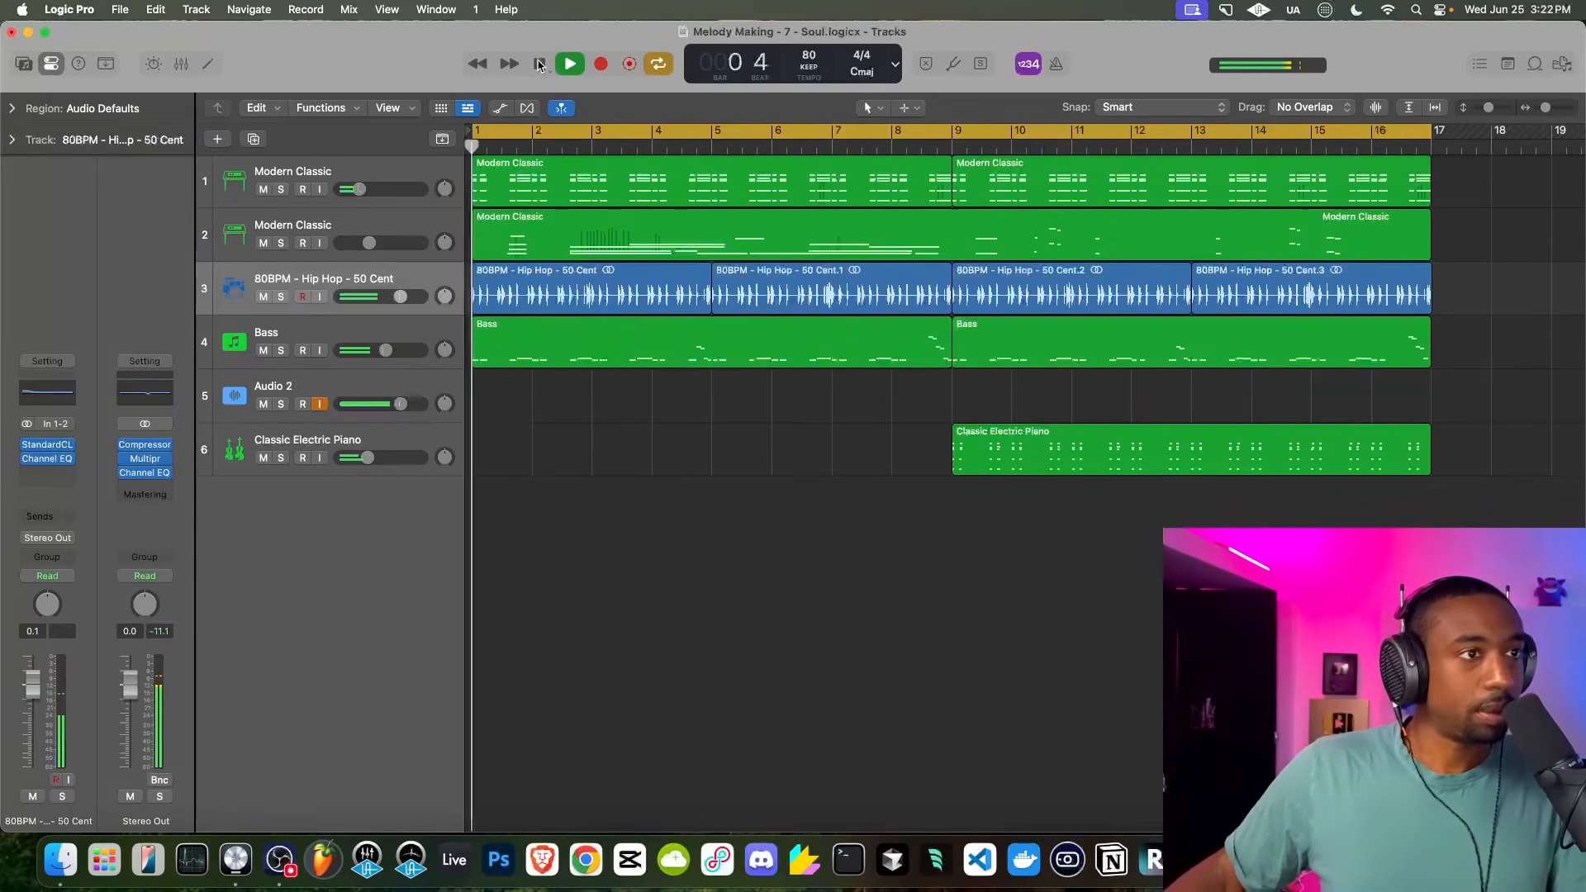
pyautogui.press('space')
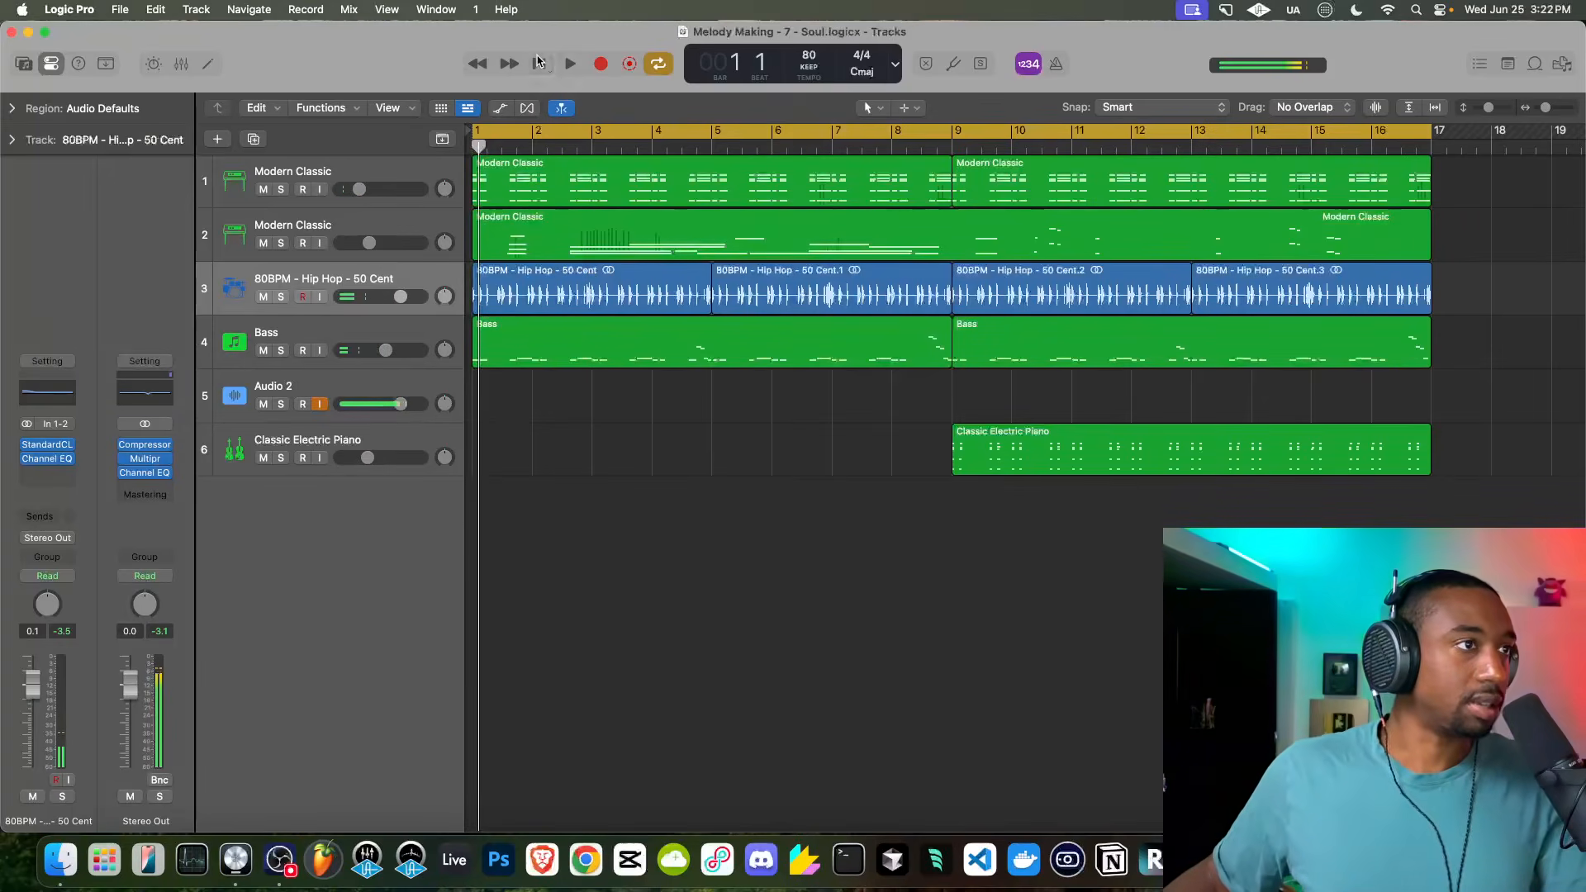
pyautogui.press('space')
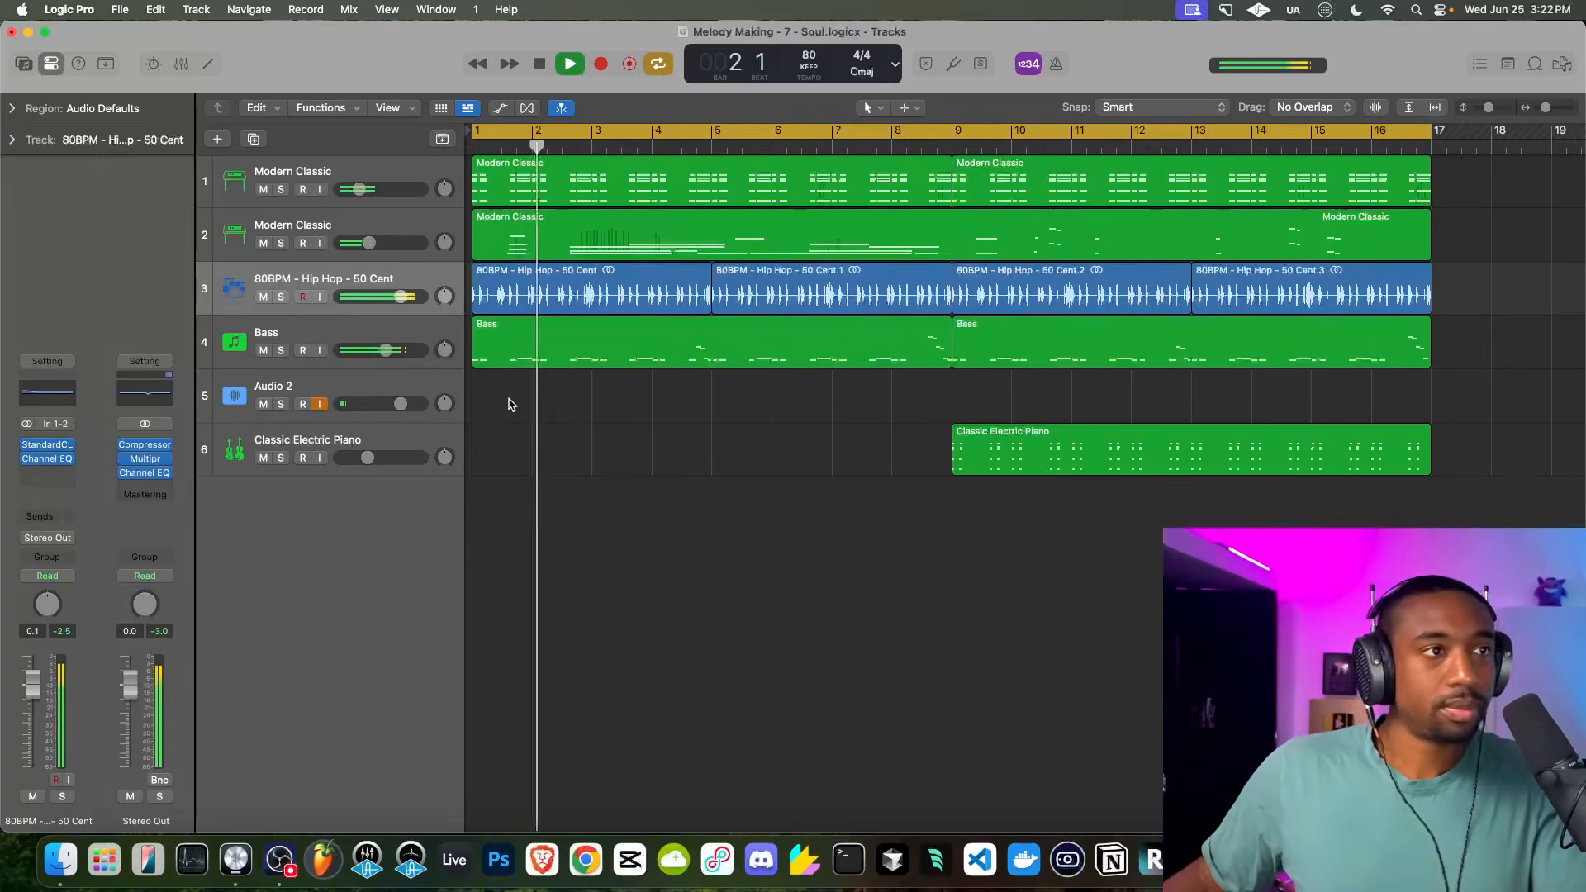
# Customize the control bar by changing its display mode from Beats & Project to Custom
pyautogui.click(925, 66)
pyautogui.click(991, 166)
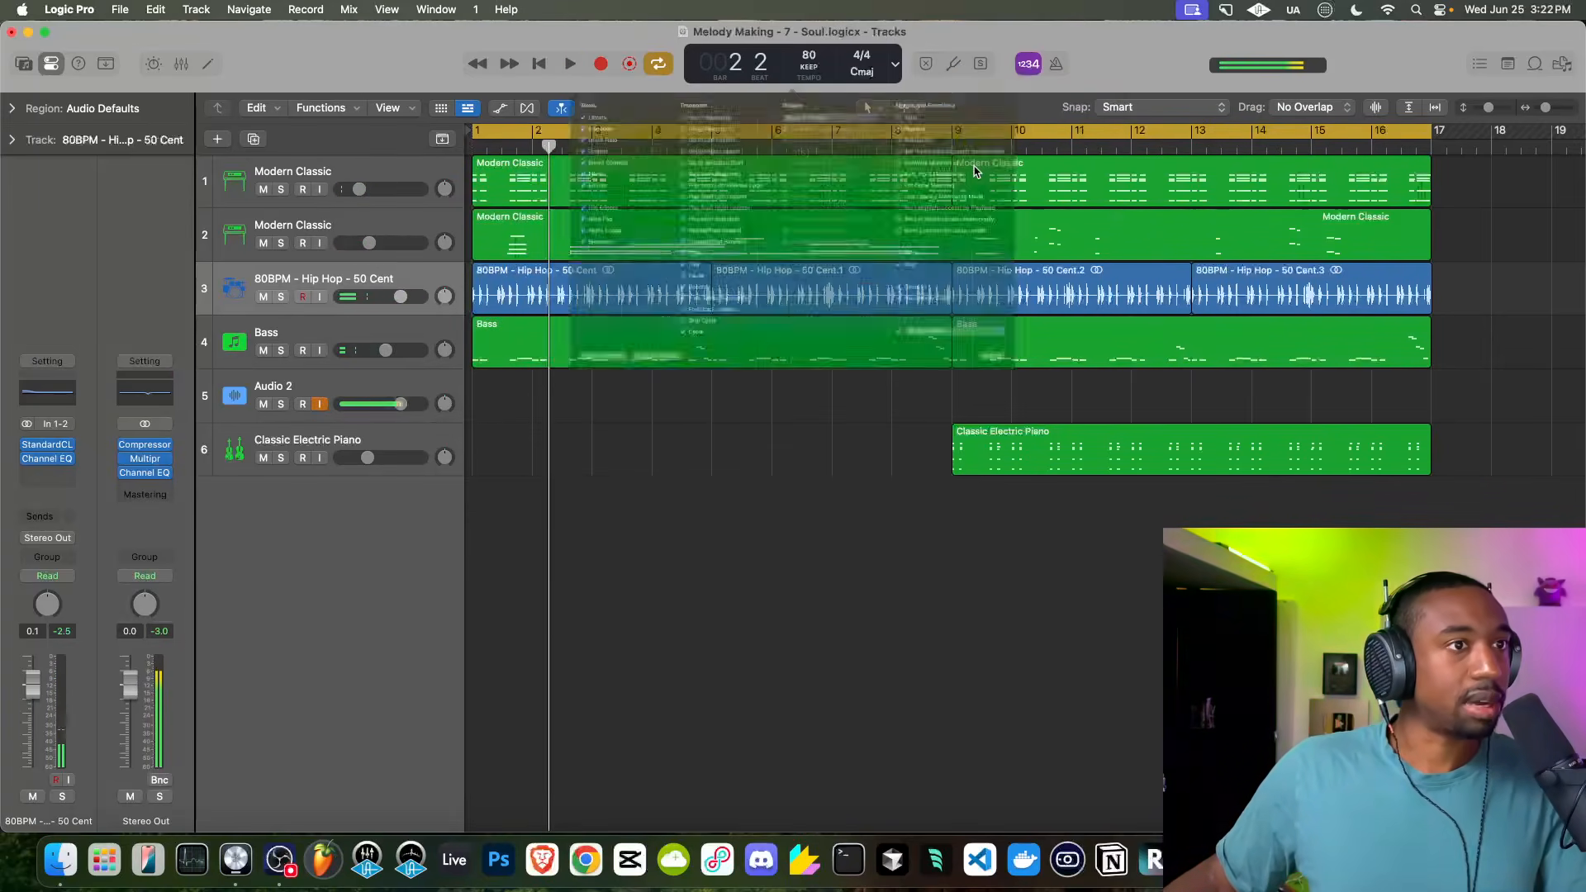
pyautogui.click(854, 146)
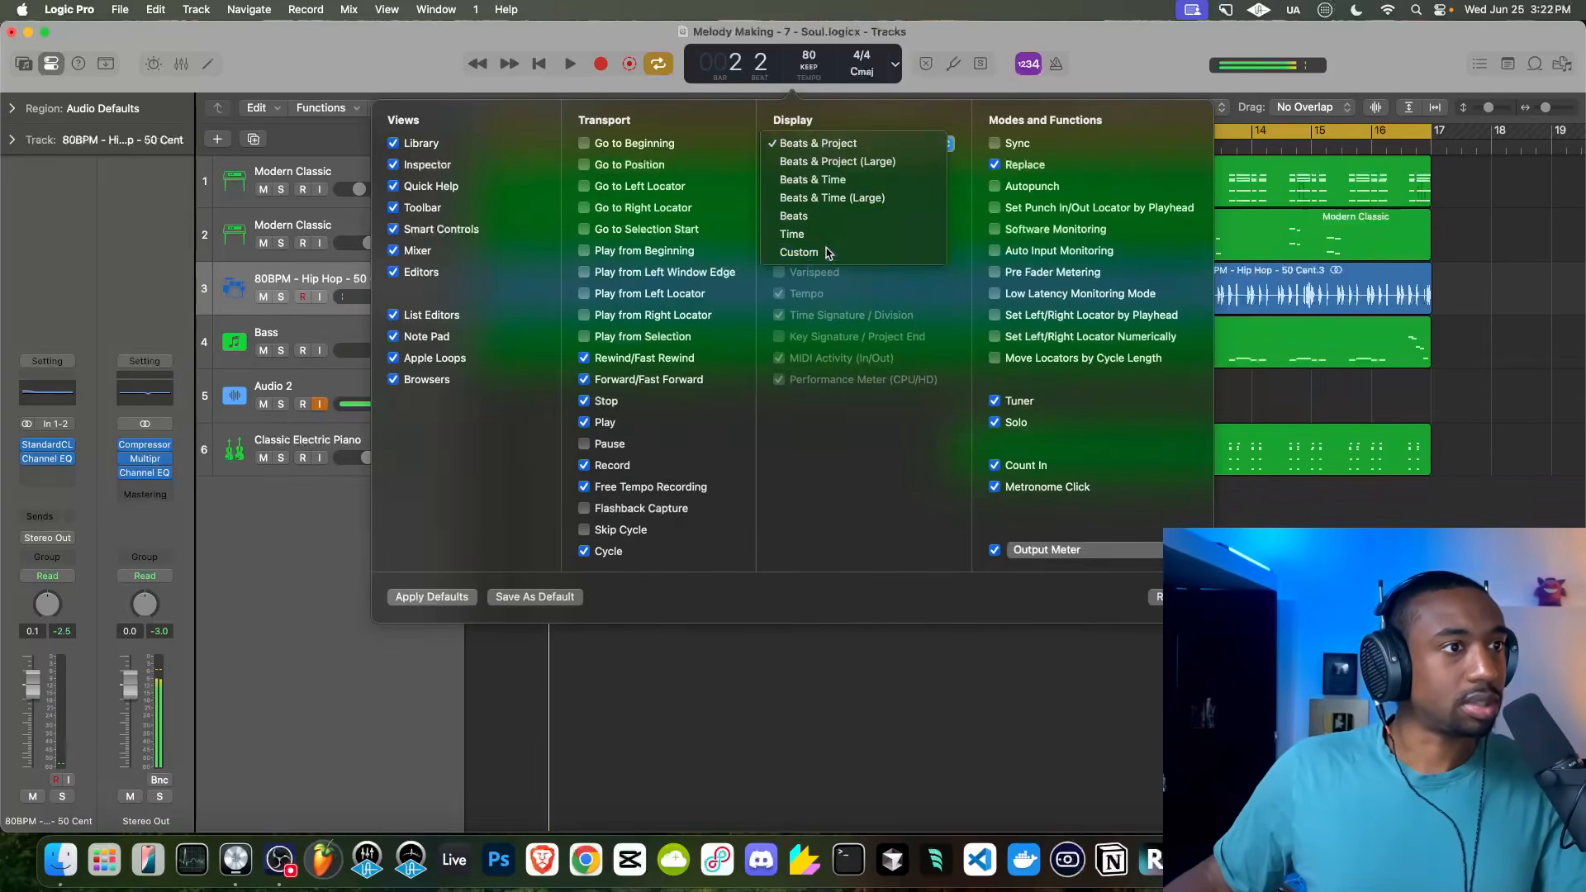
pyautogui.click(826, 253)
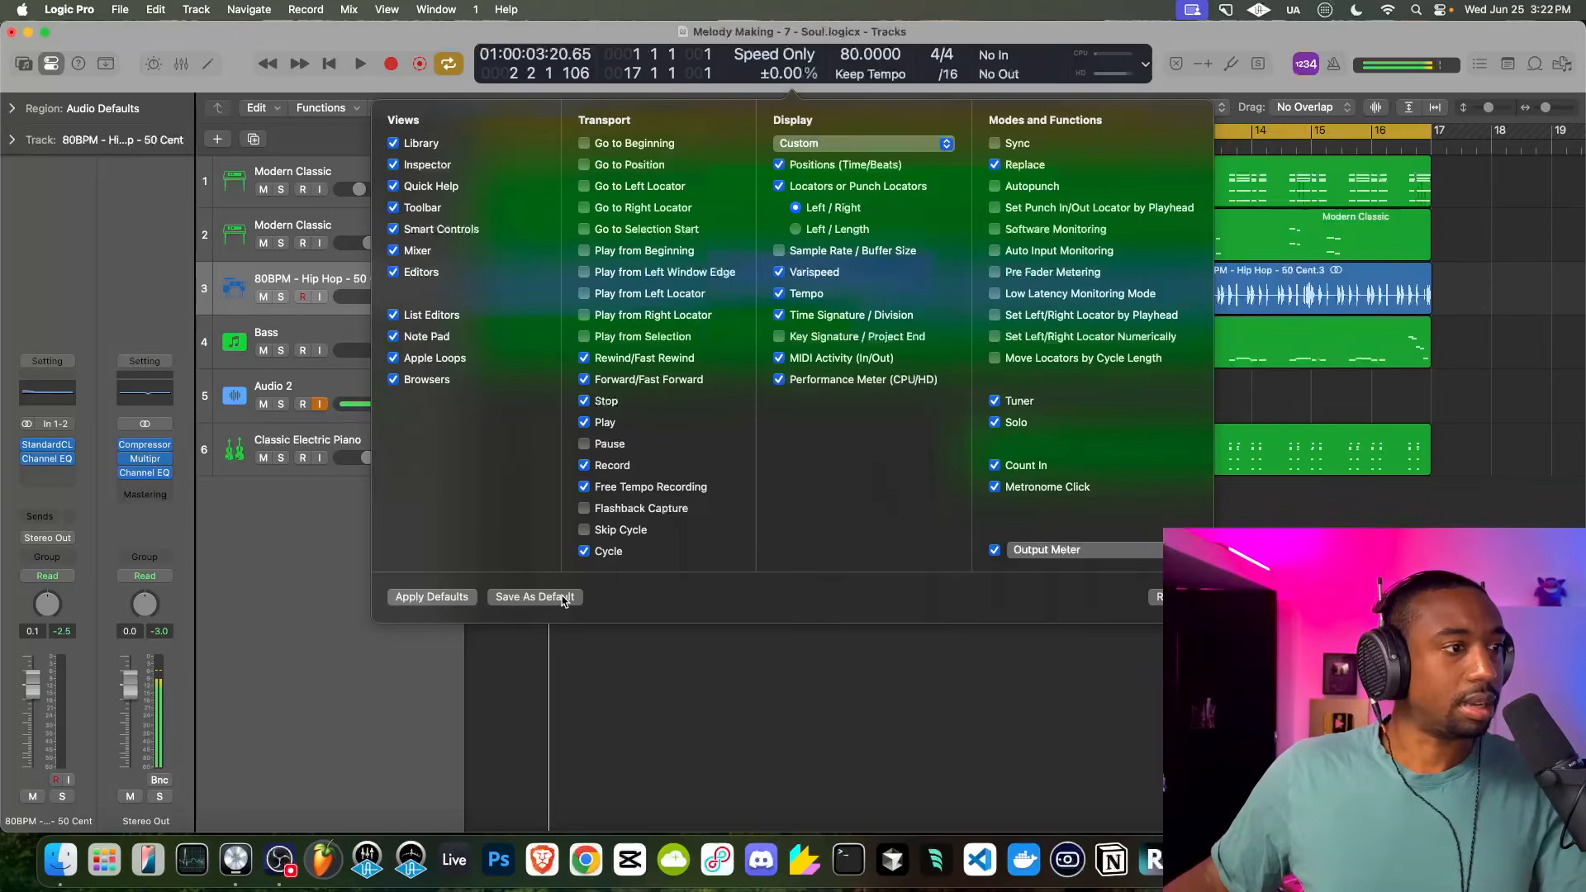
pyautogui.click(1173, 87)
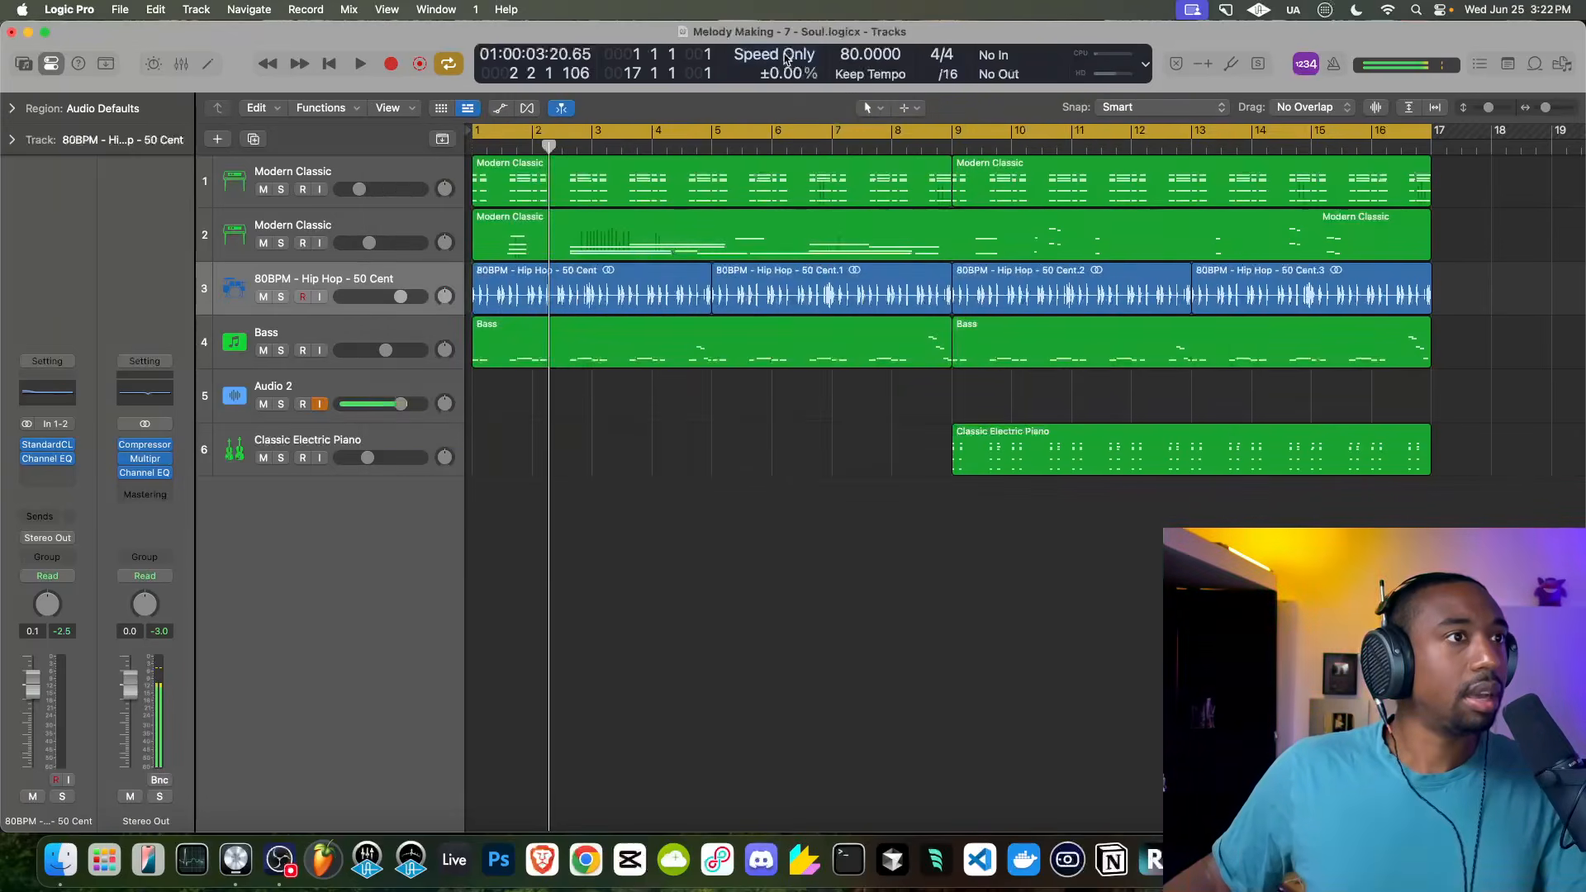
# Switch Speed Only to Varispeed, show it as Detune (Semitones.Cents), set it to -3.00 st and audition the result
pyautogui.click(785, 58)
pyautogui.click(777, 73)
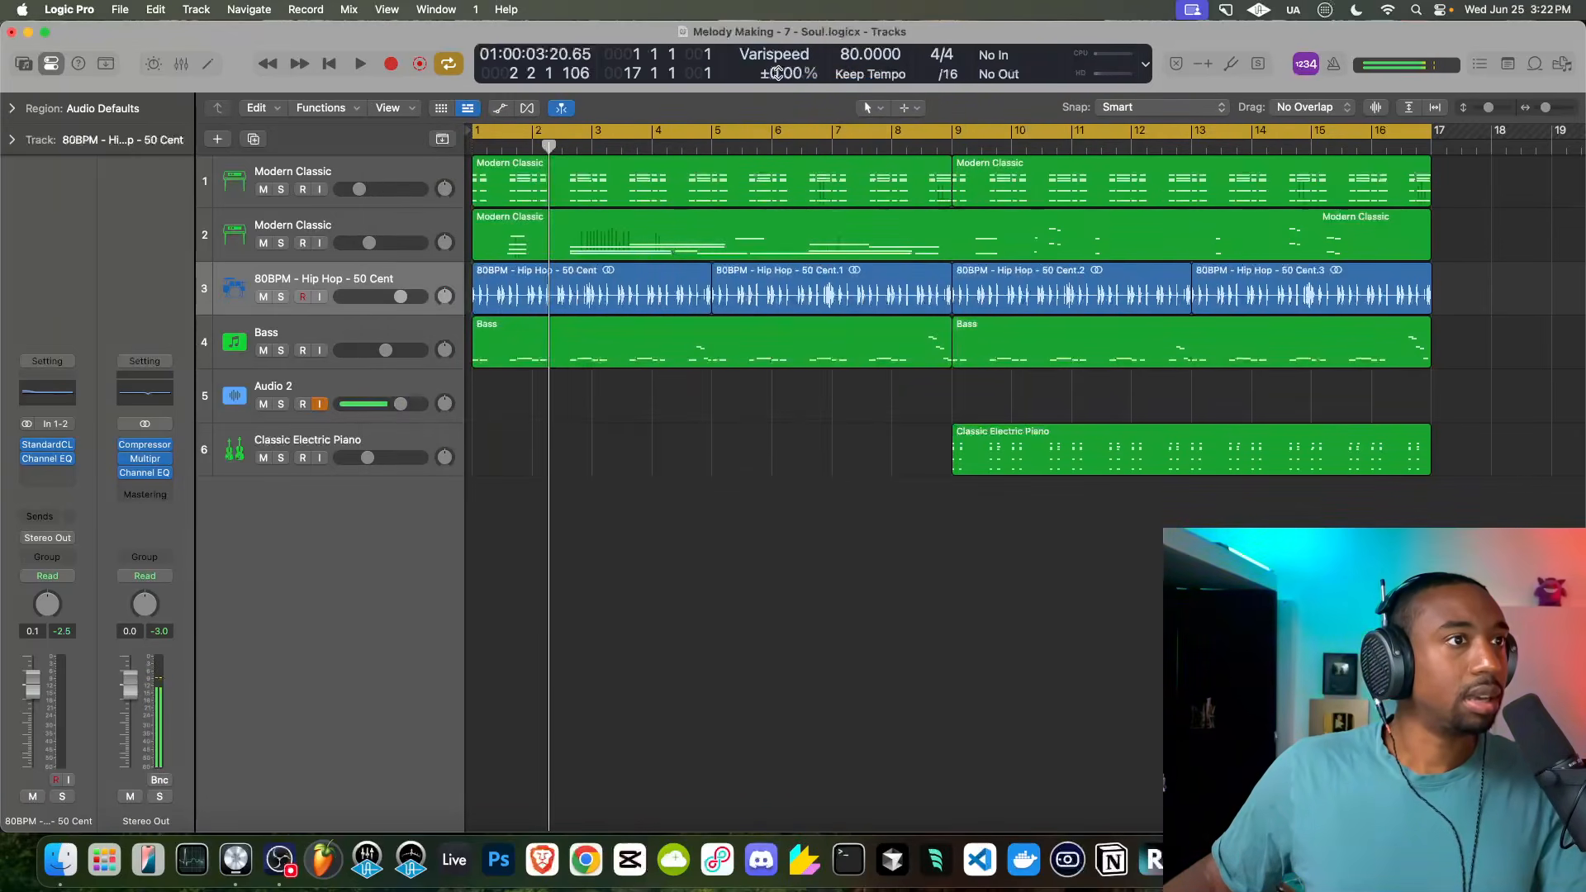
pyautogui.click(798, 76)
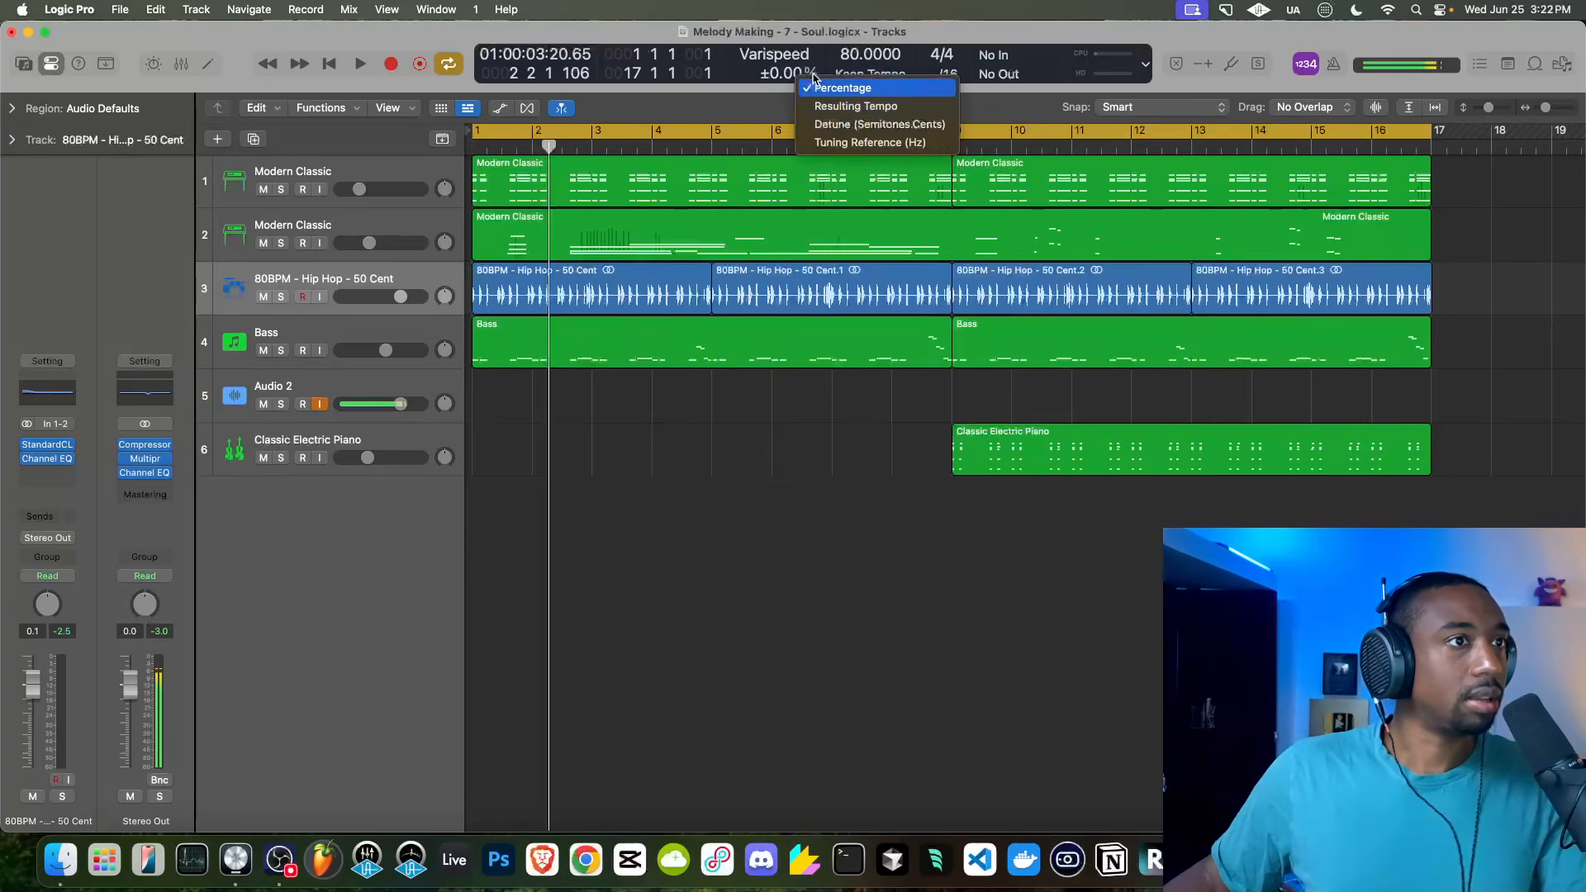
pyautogui.click(836, 125)
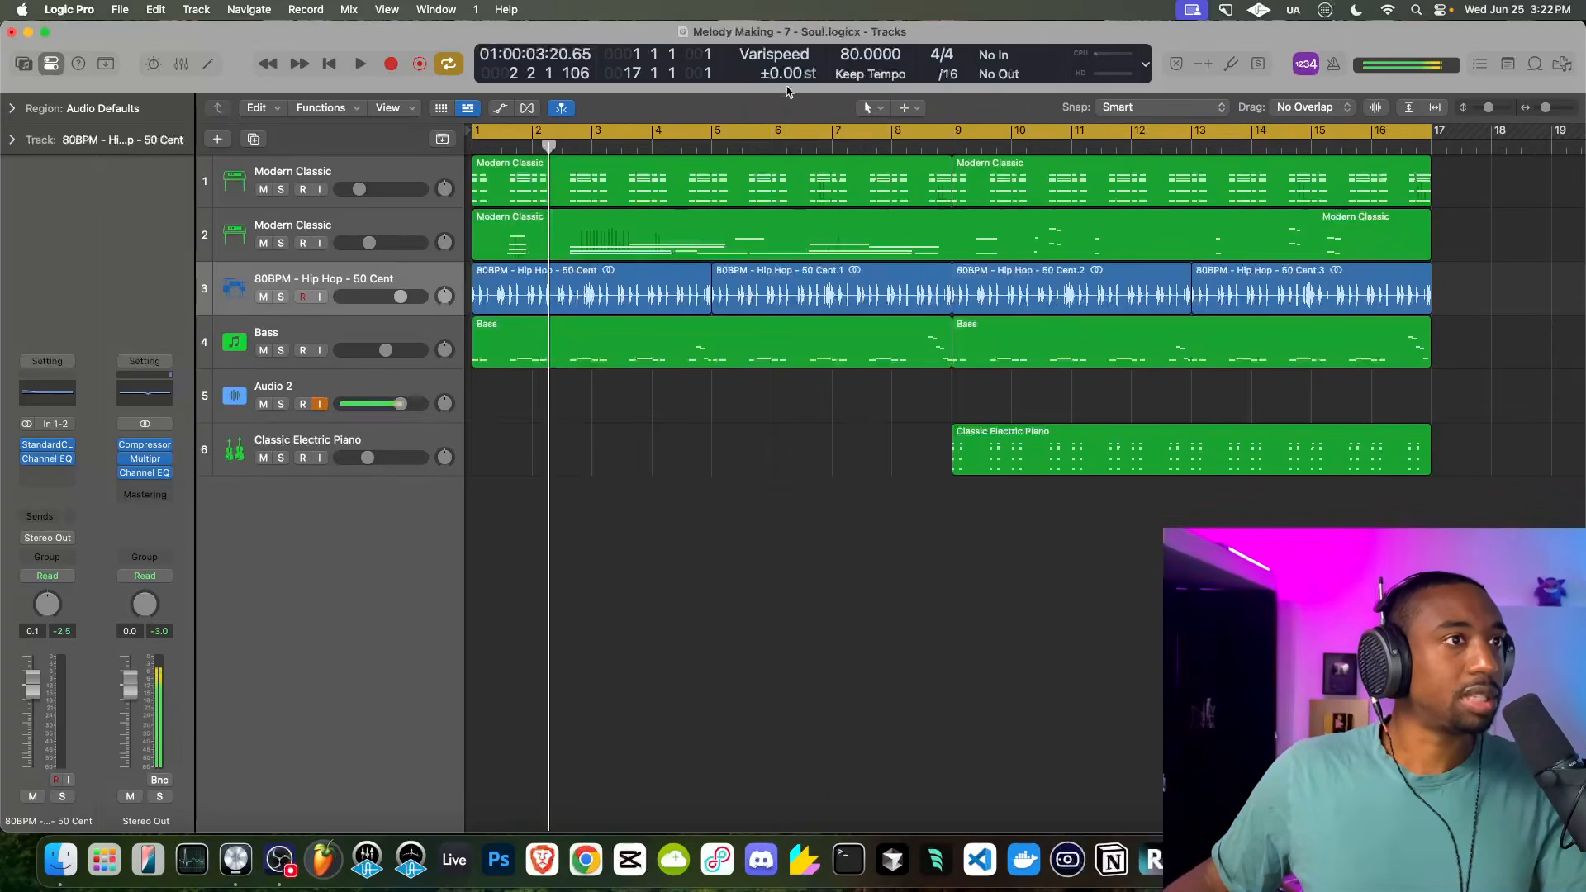
pyautogui.moveTo(772, 73); pyautogui.dragTo(772, 89)
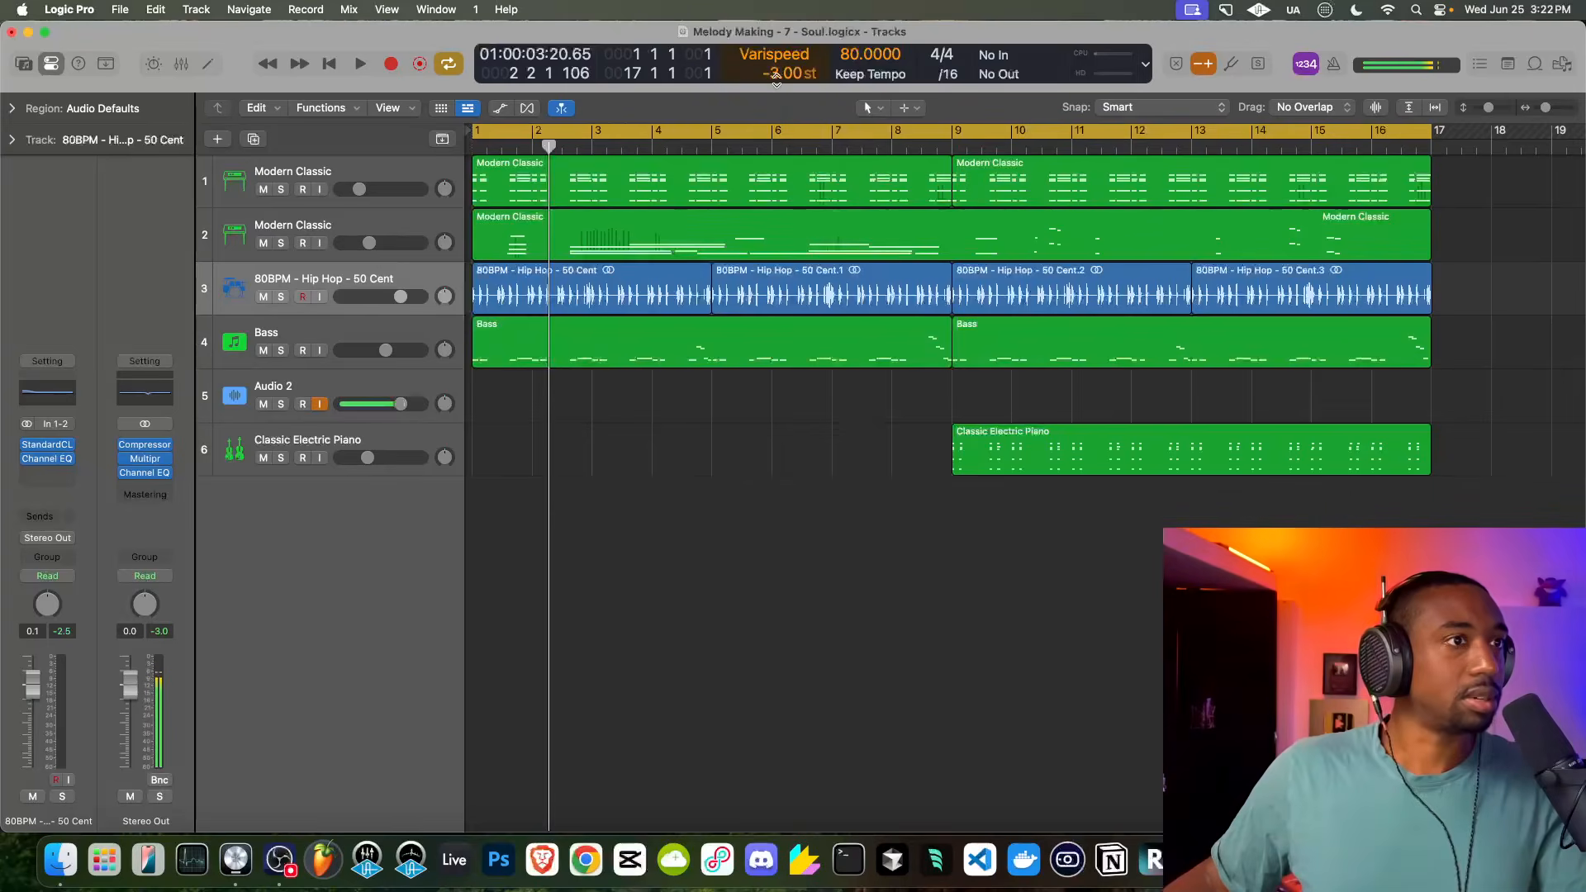
pyautogui.press('space')
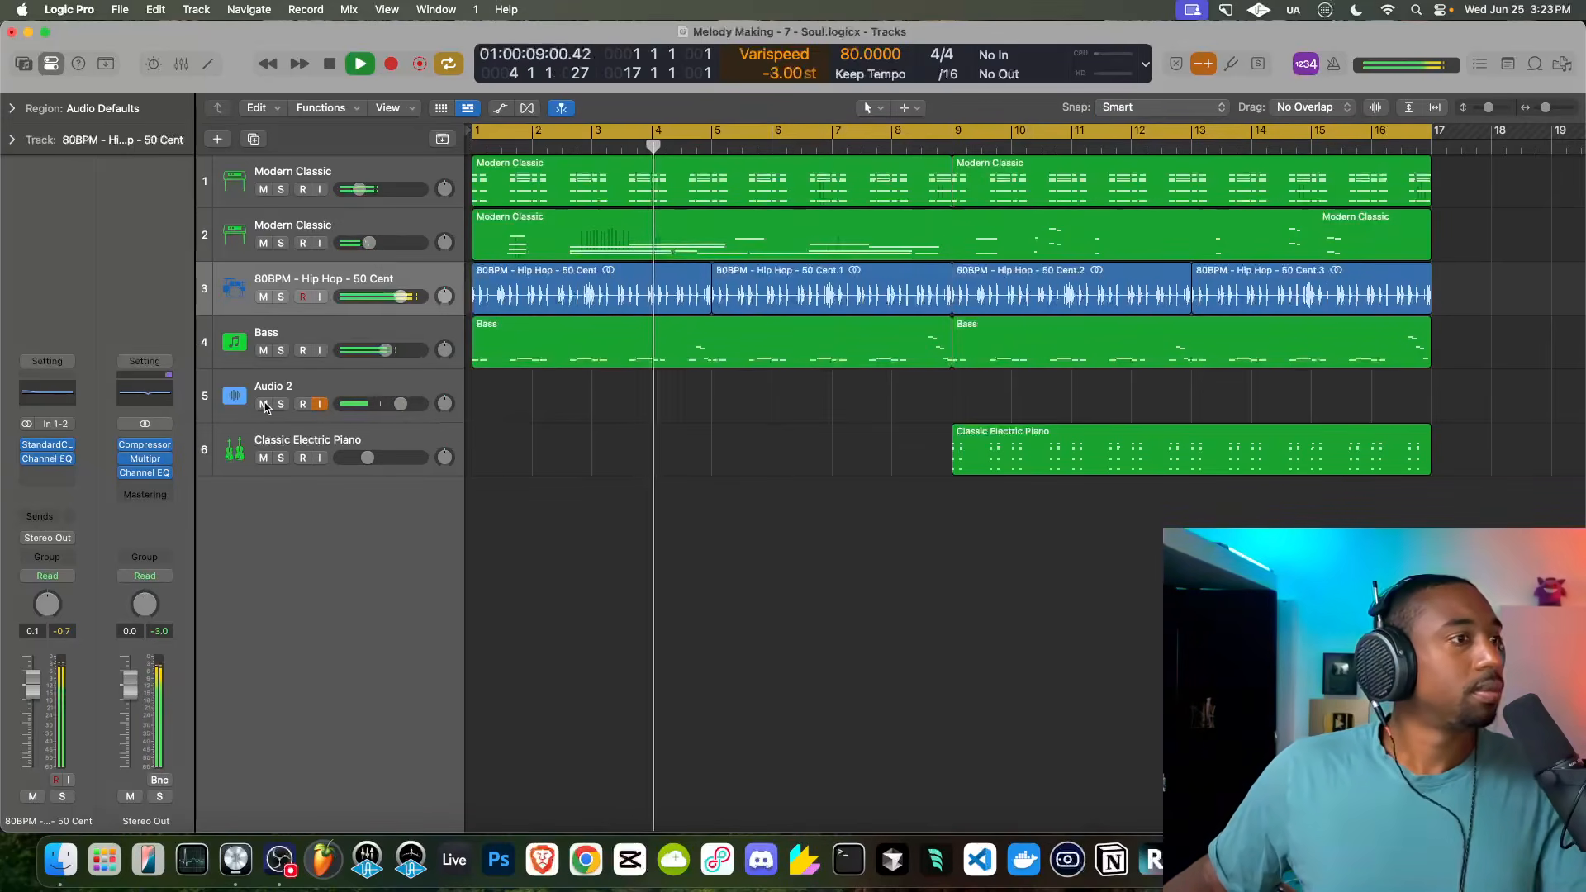
pyautogui.moveTo(848, 55)
pyautogui.mouseDown()
pyautogui.moveTo(851, 32)
pyautogui.moveTo(851, 53)
pyautogui.mouseUp()
pyautogui.press('space')
# Show the Flex controls in the tracks area, check the drum loop regions and try raising the project tempo to 83 BPM
pyautogui.click(559, 296)
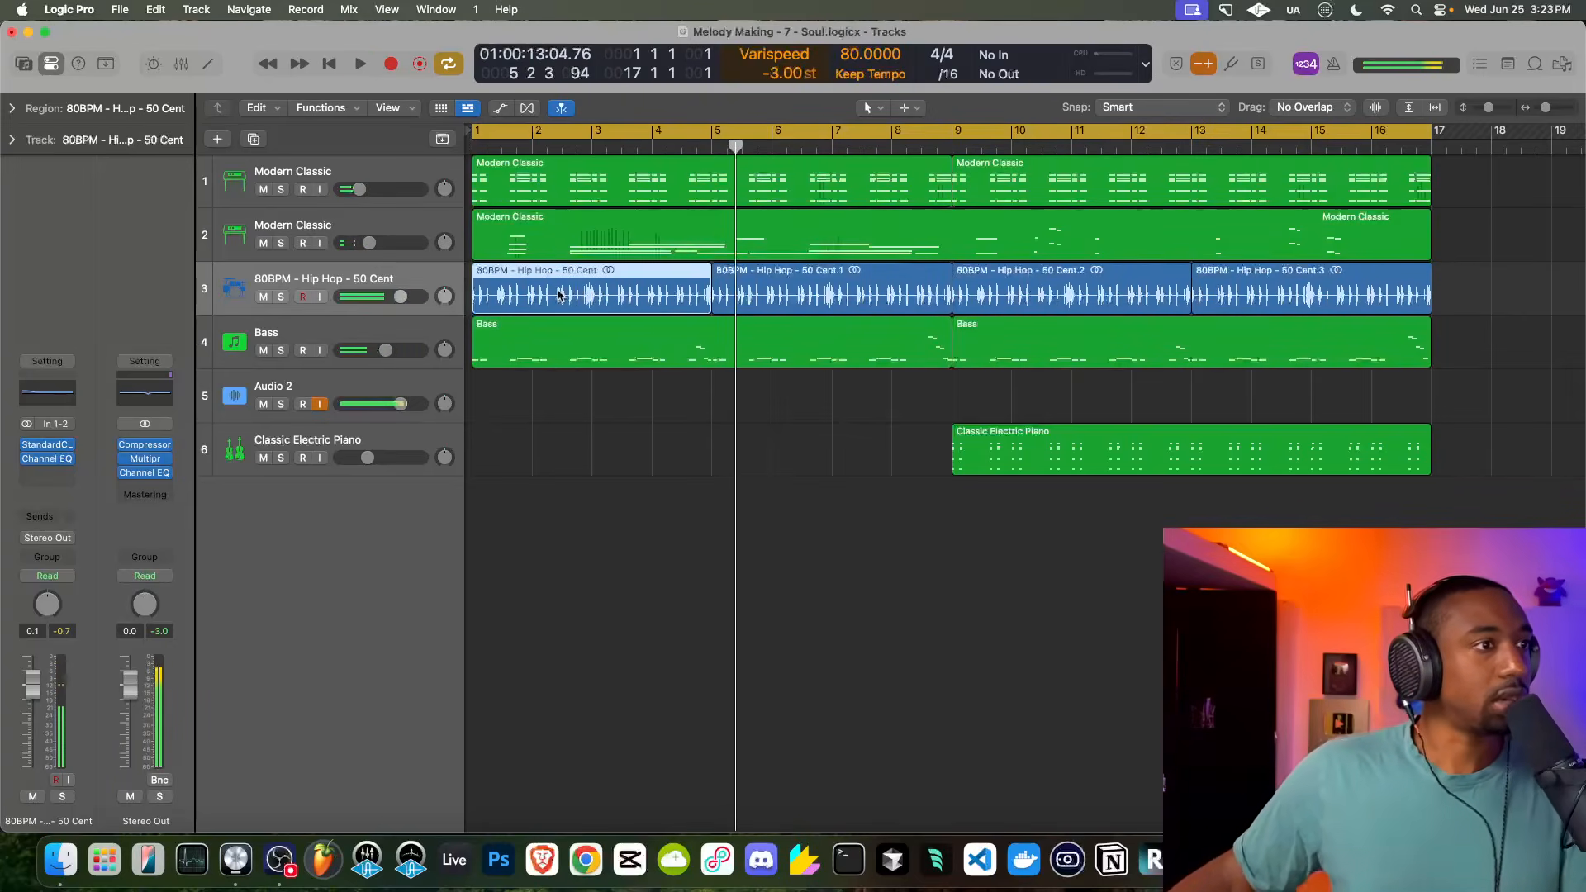
pyautogui.click(528, 111)
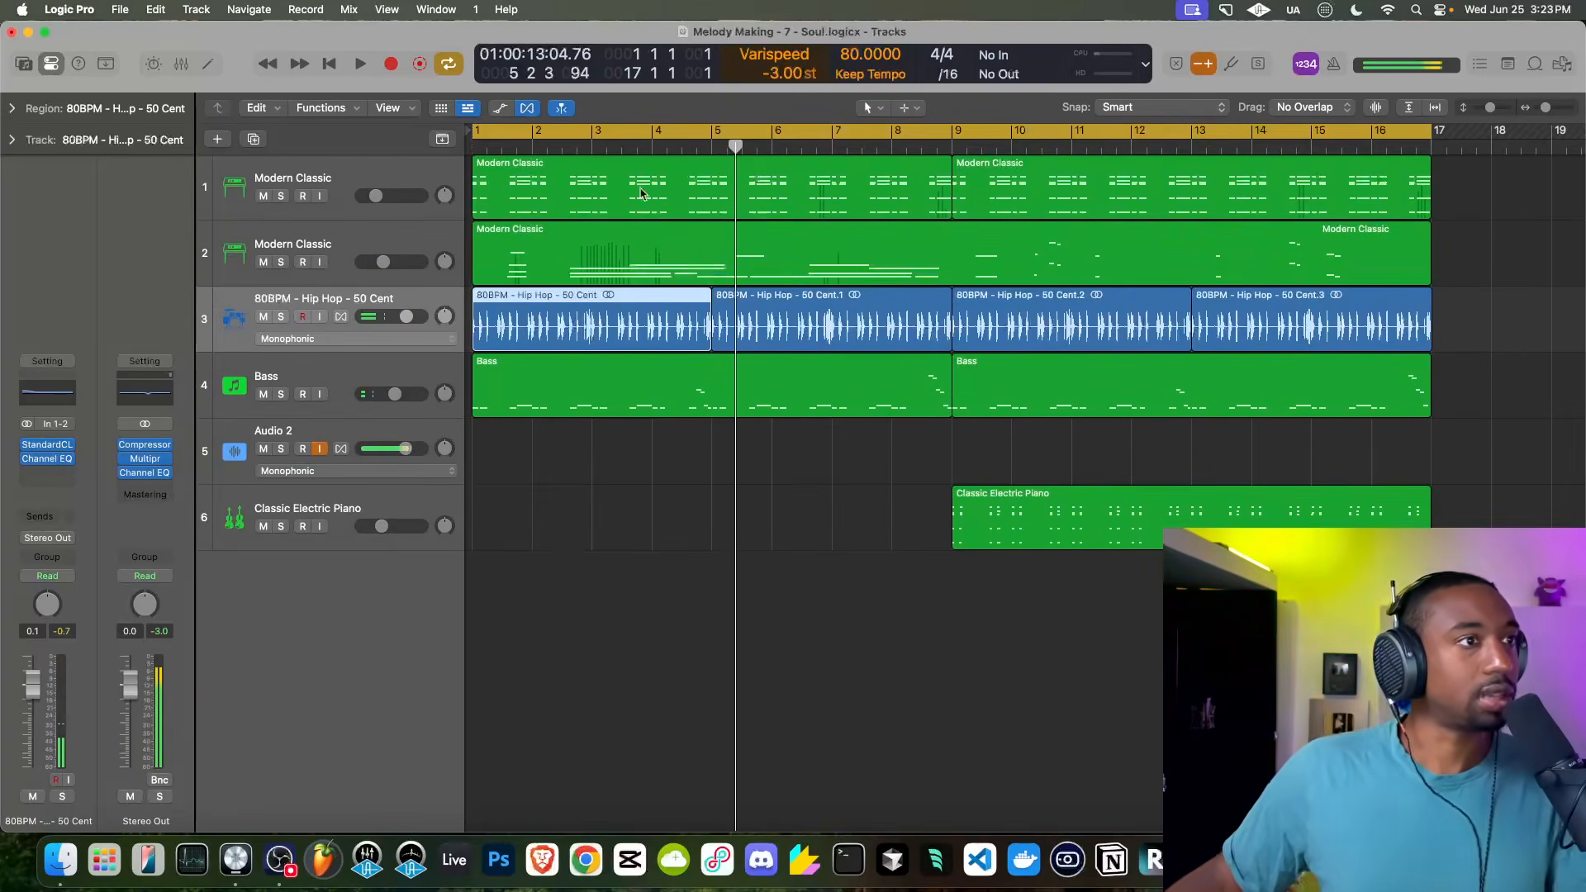
pyautogui.click(763, 311)
pyautogui.press('Return')
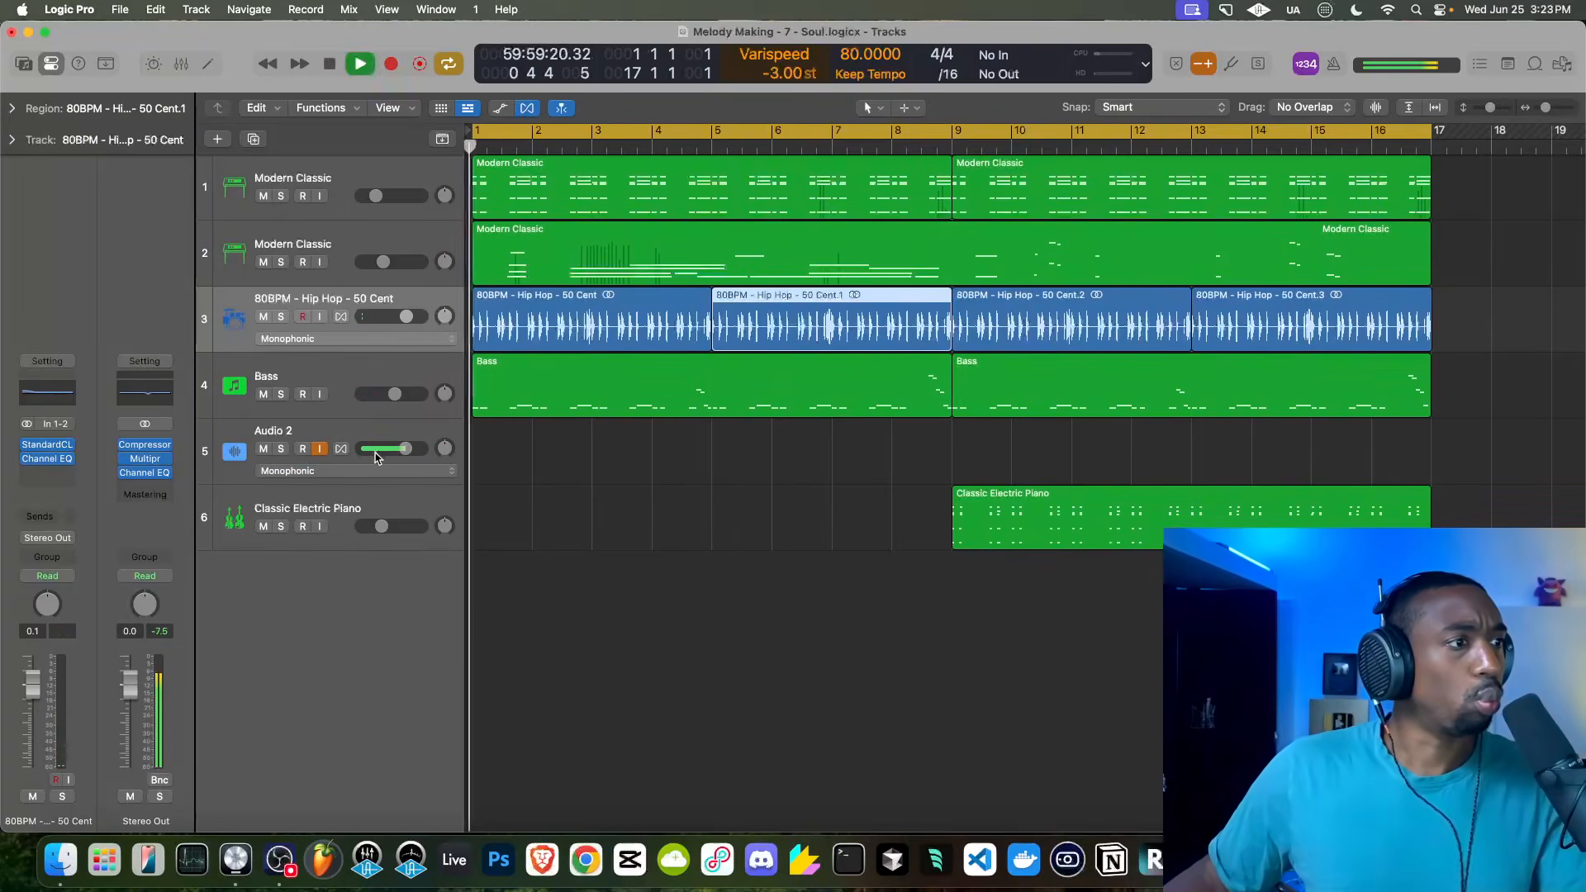
pyautogui.click(1065, 309)
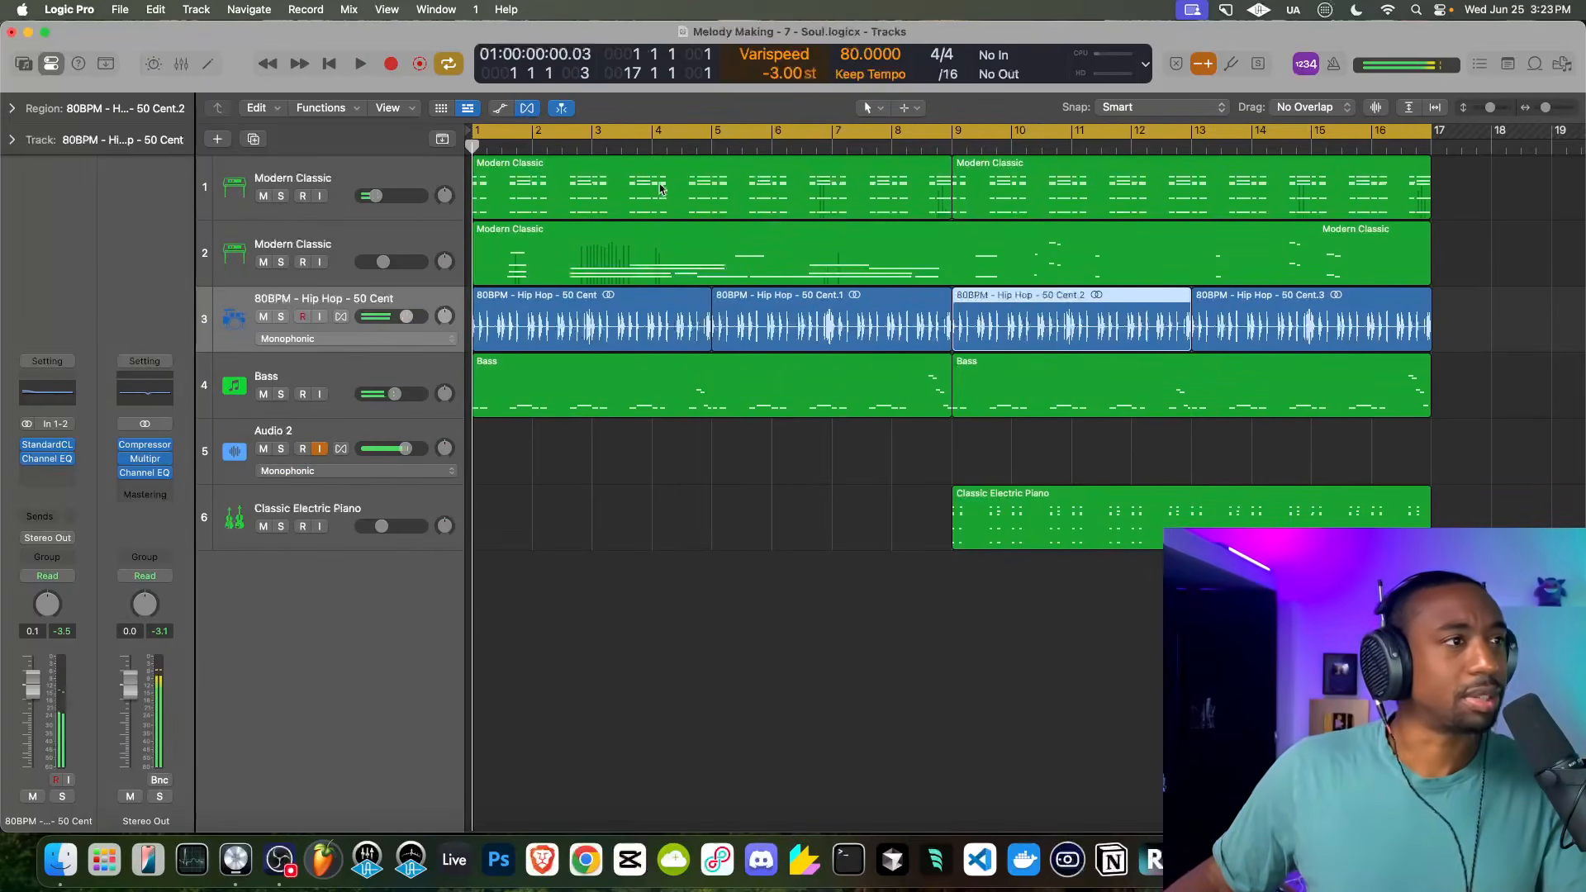
pyautogui.click(1216, 317)
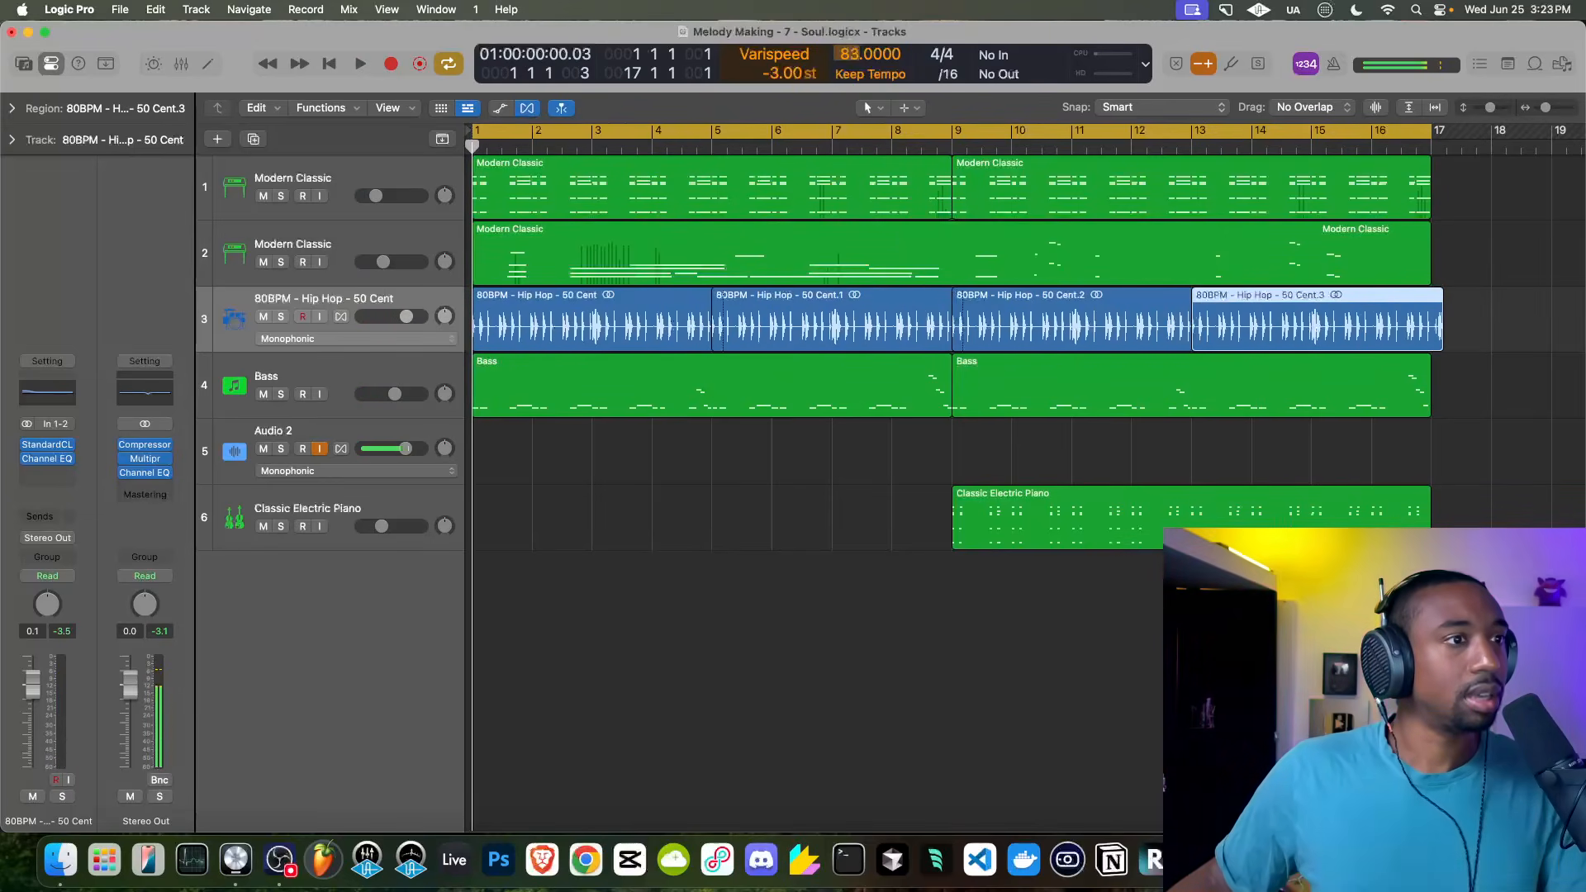
# Enable Flex in Polyphonic (Auto) mode on the drum loop track, raise the project tempo to 86 BPM and play it
pyautogui.click(574, 315)
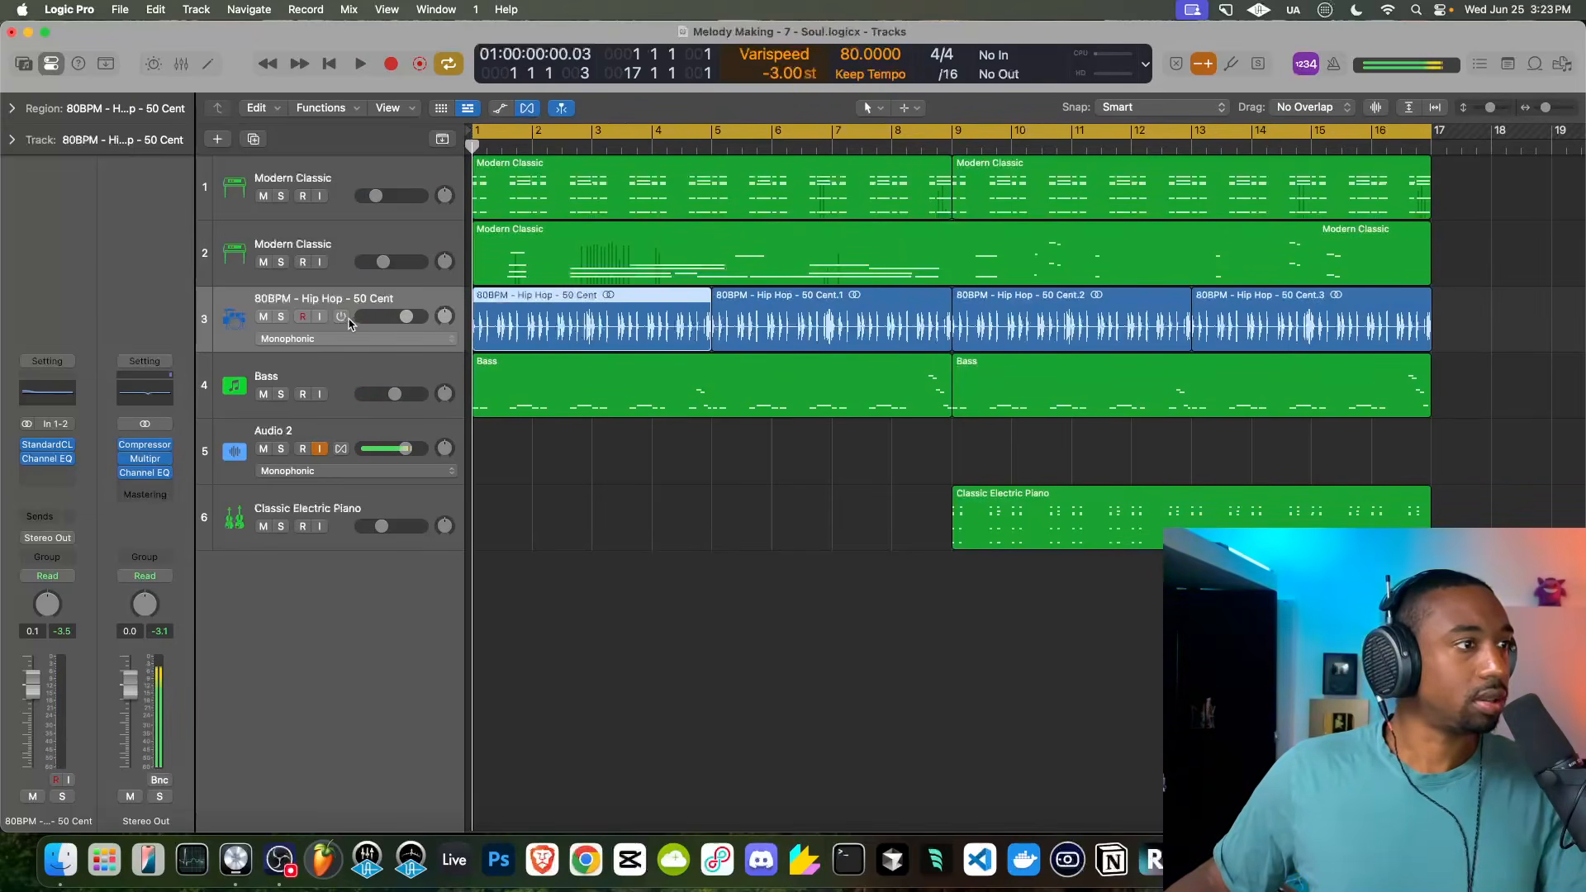
pyautogui.click(342, 317)
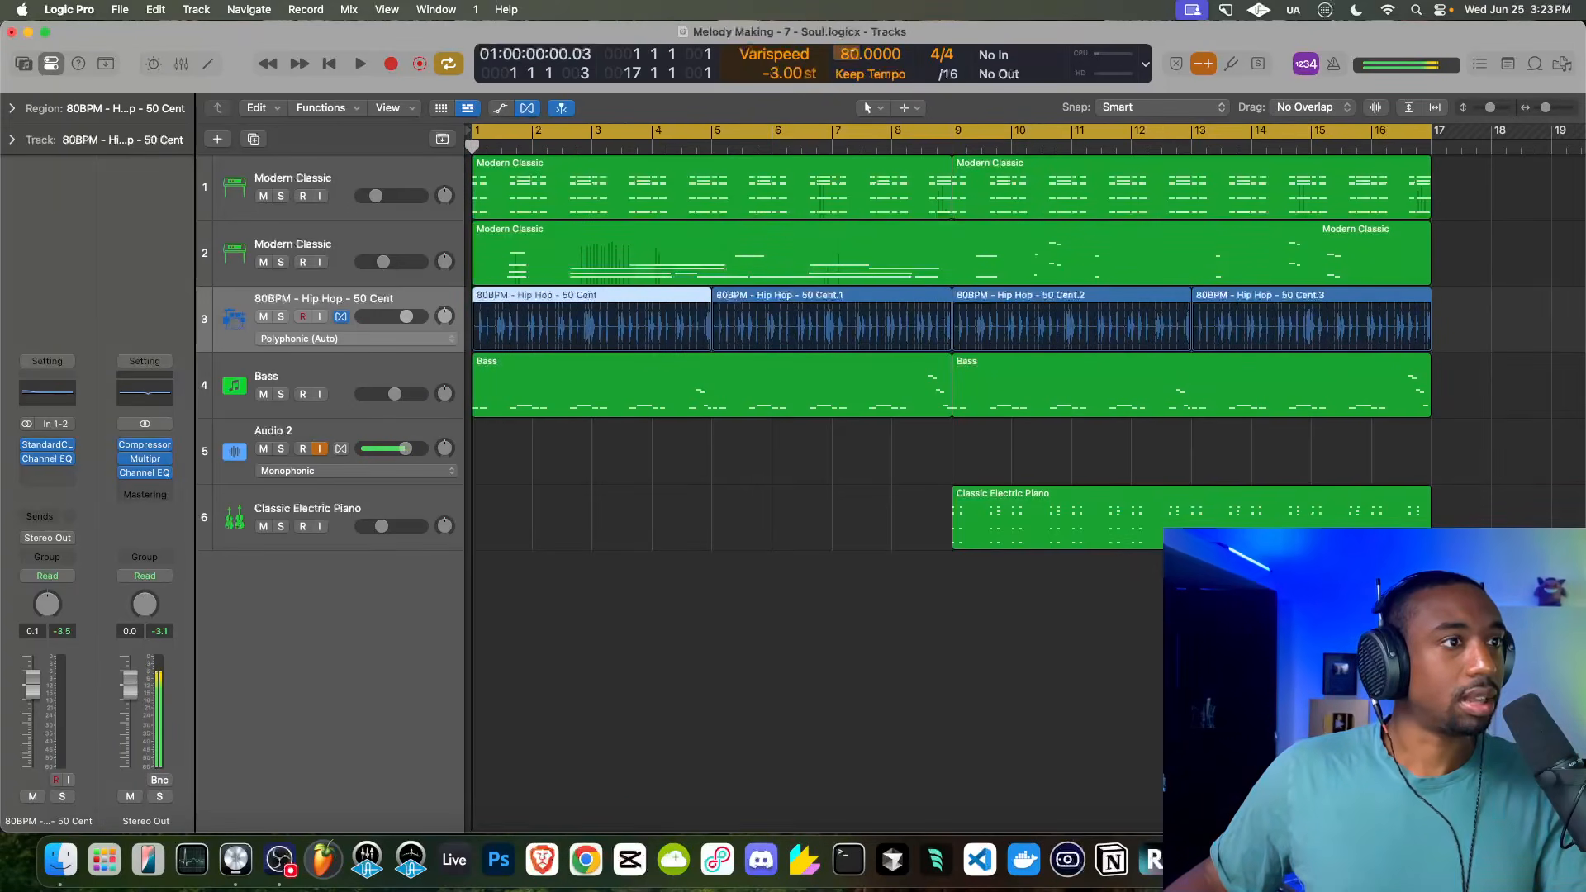
pyautogui.moveTo(852, 53); pyautogui.dragTo(855, 35)
pyautogui.press('space')
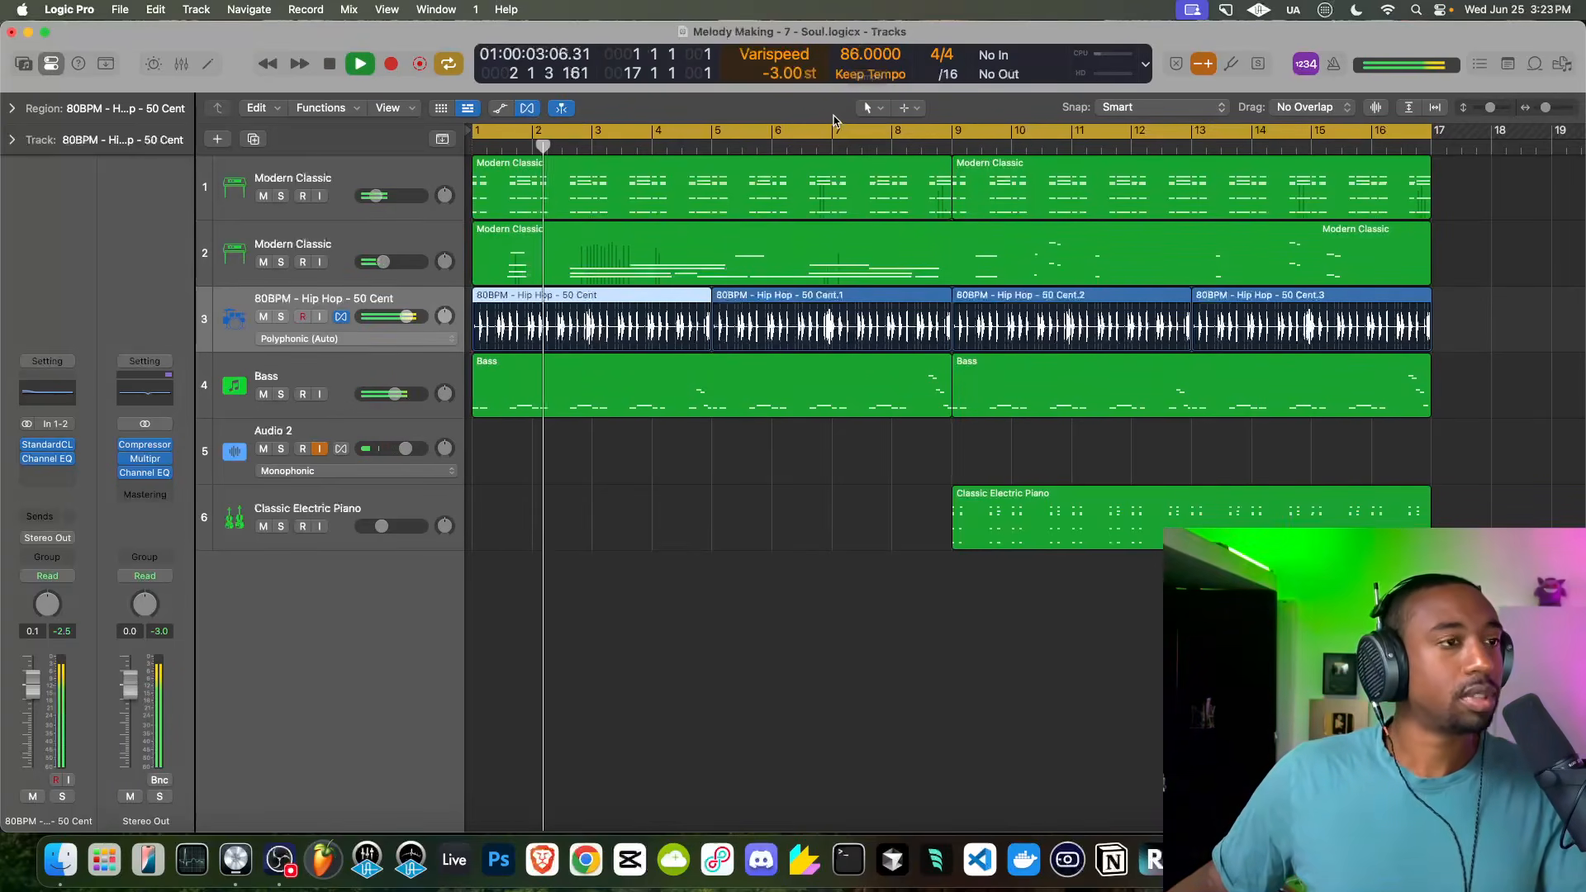
# Turn off input monitoring on Audio 2 and try a Varispeed detune of +3.00 st during playback
pyautogui.click(318, 451)
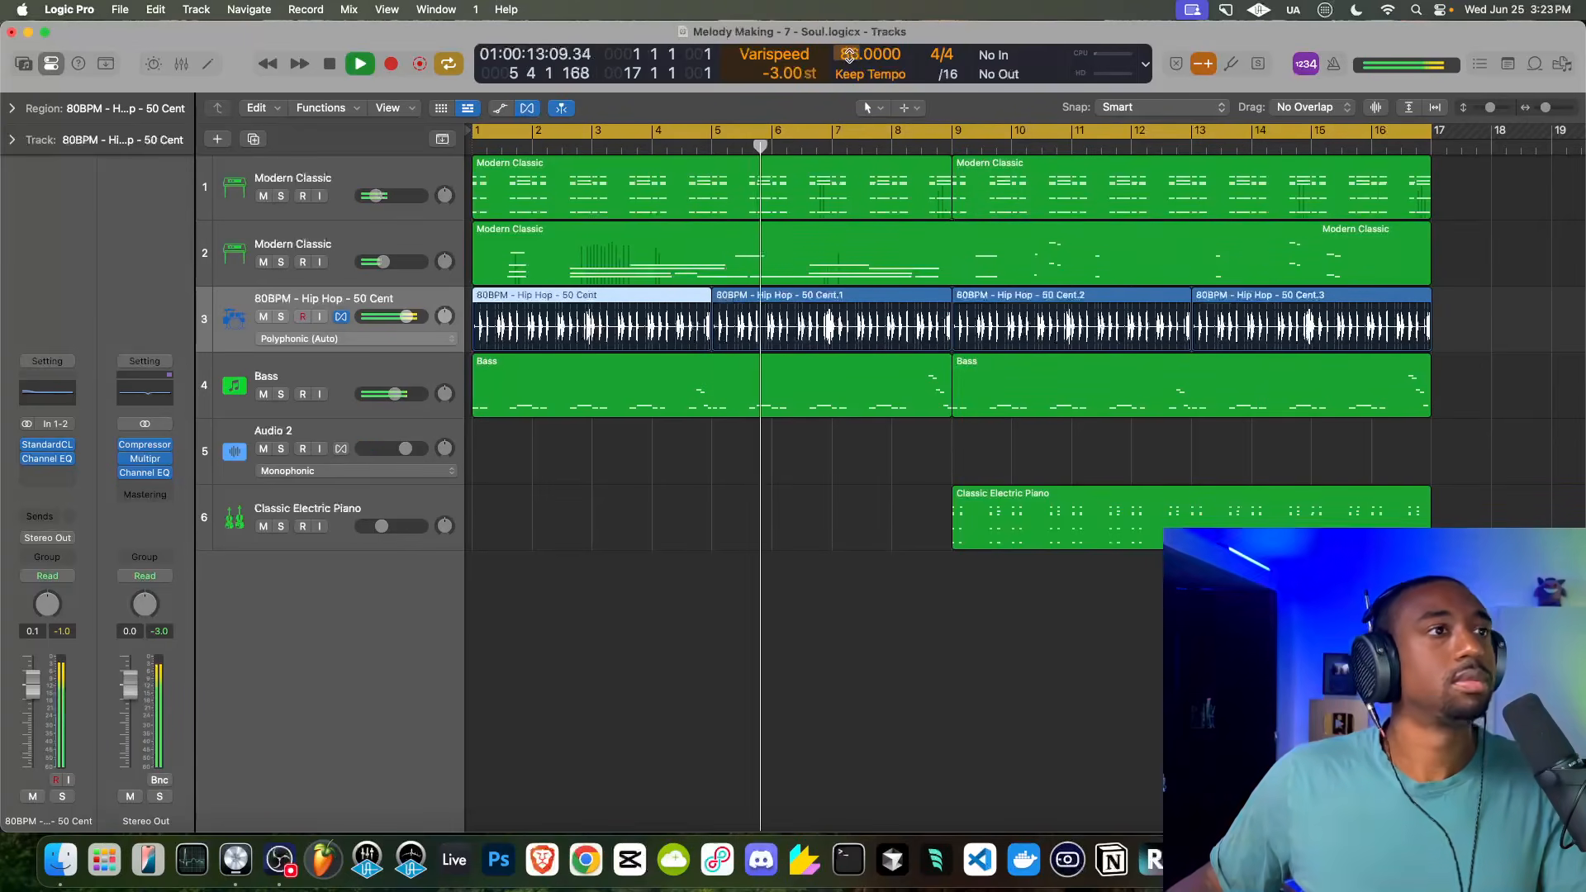
pyautogui.moveTo(849, 34); pyautogui.dragTo(850, 80)
pyautogui.press('Return')
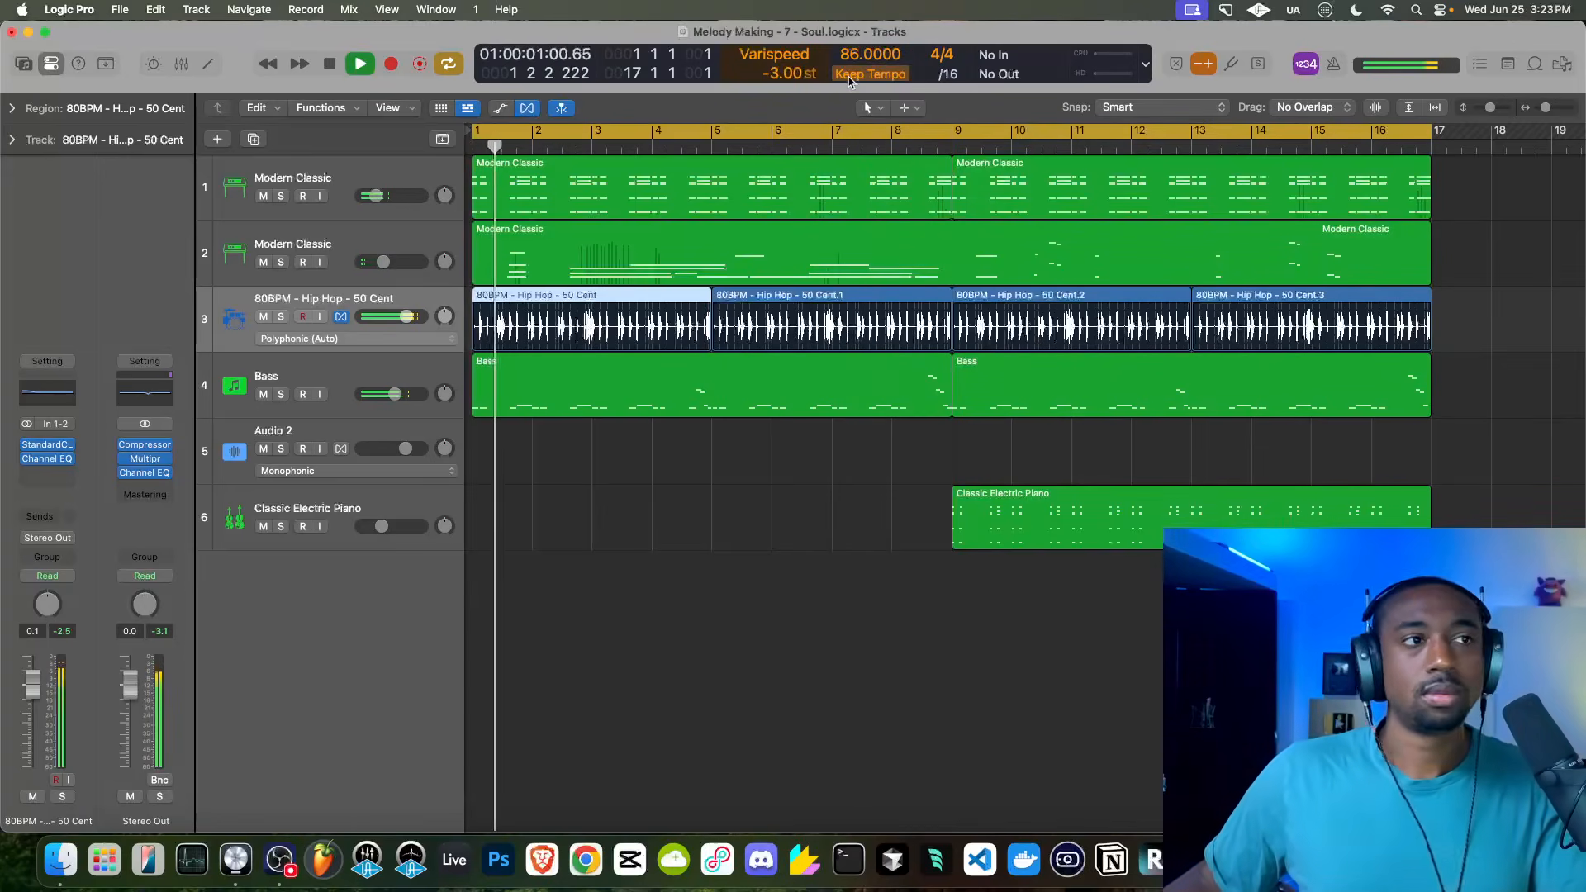
pyautogui.moveTo(777, 73); pyautogui.dragTo(777, 59)
pyautogui.press('Return')
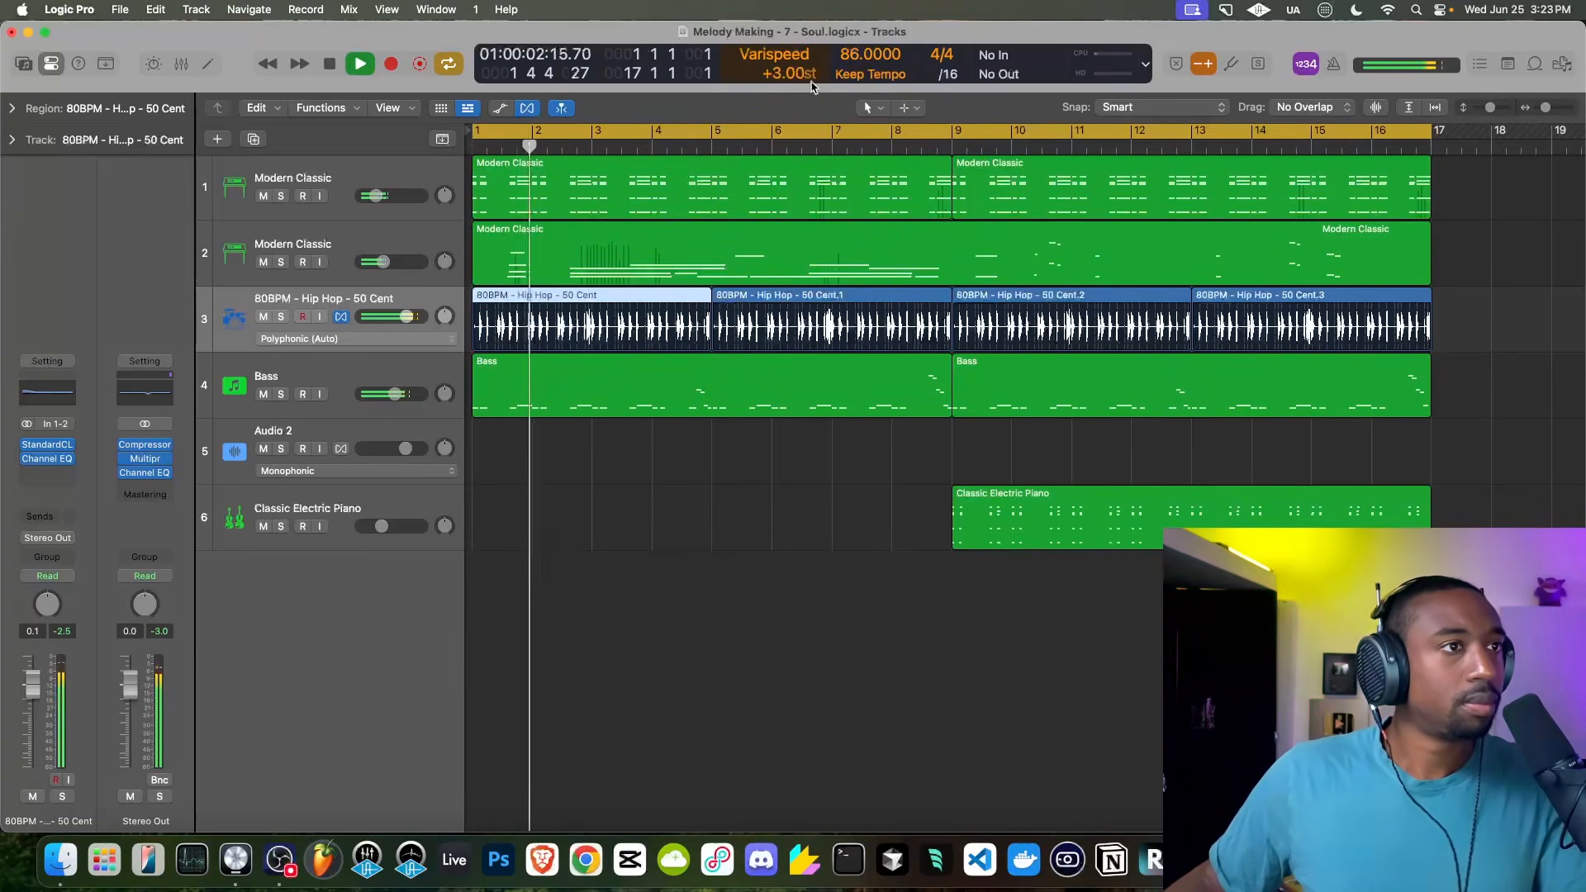
# Set the Varispeed detune to -1.00 st and resume playback with input monitoring off on Audio 2
pyautogui.click(319, 450)
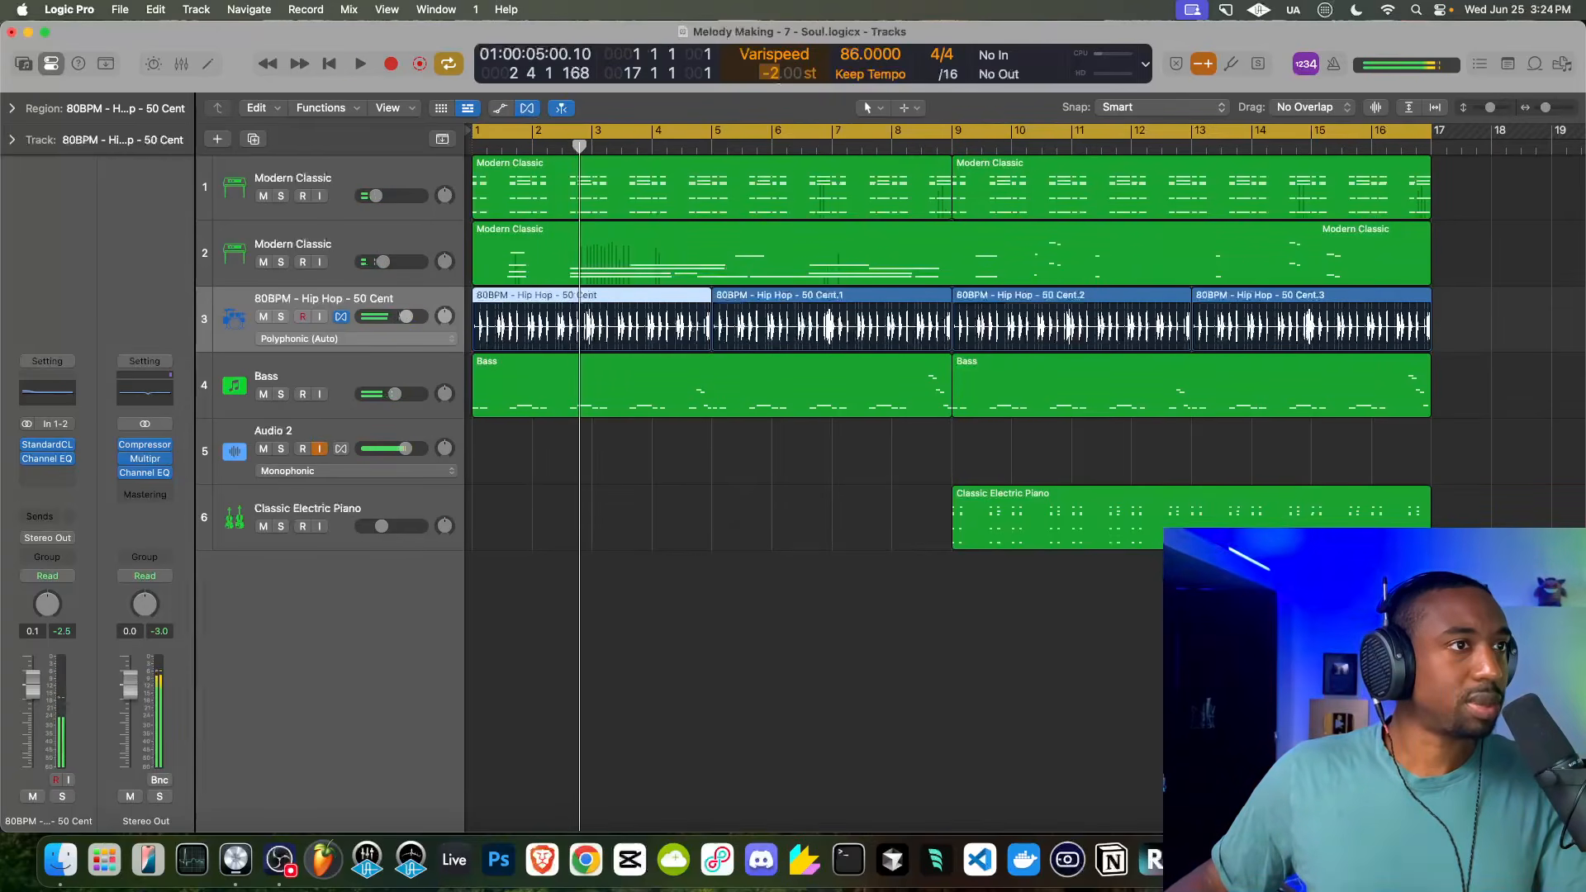
pyautogui.click(321, 450)
pyautogui.press('space')
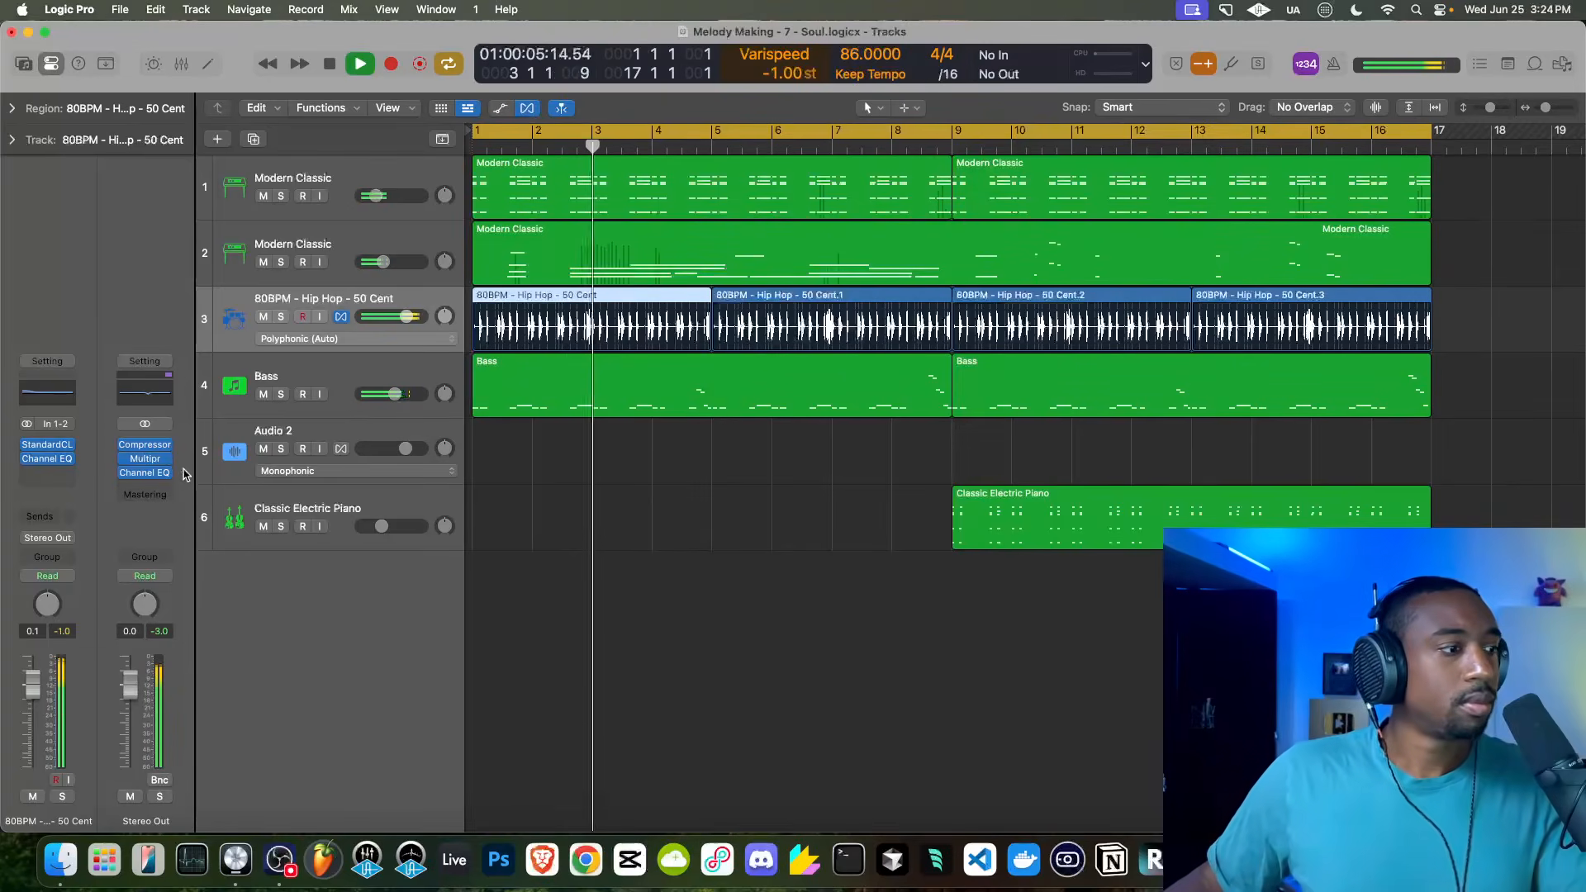
# Raise the band 1 compressor threshold to -18.5 dB in the Stereo Out's Multipressor and close the plug-in
pyautogui.click(149, 461)
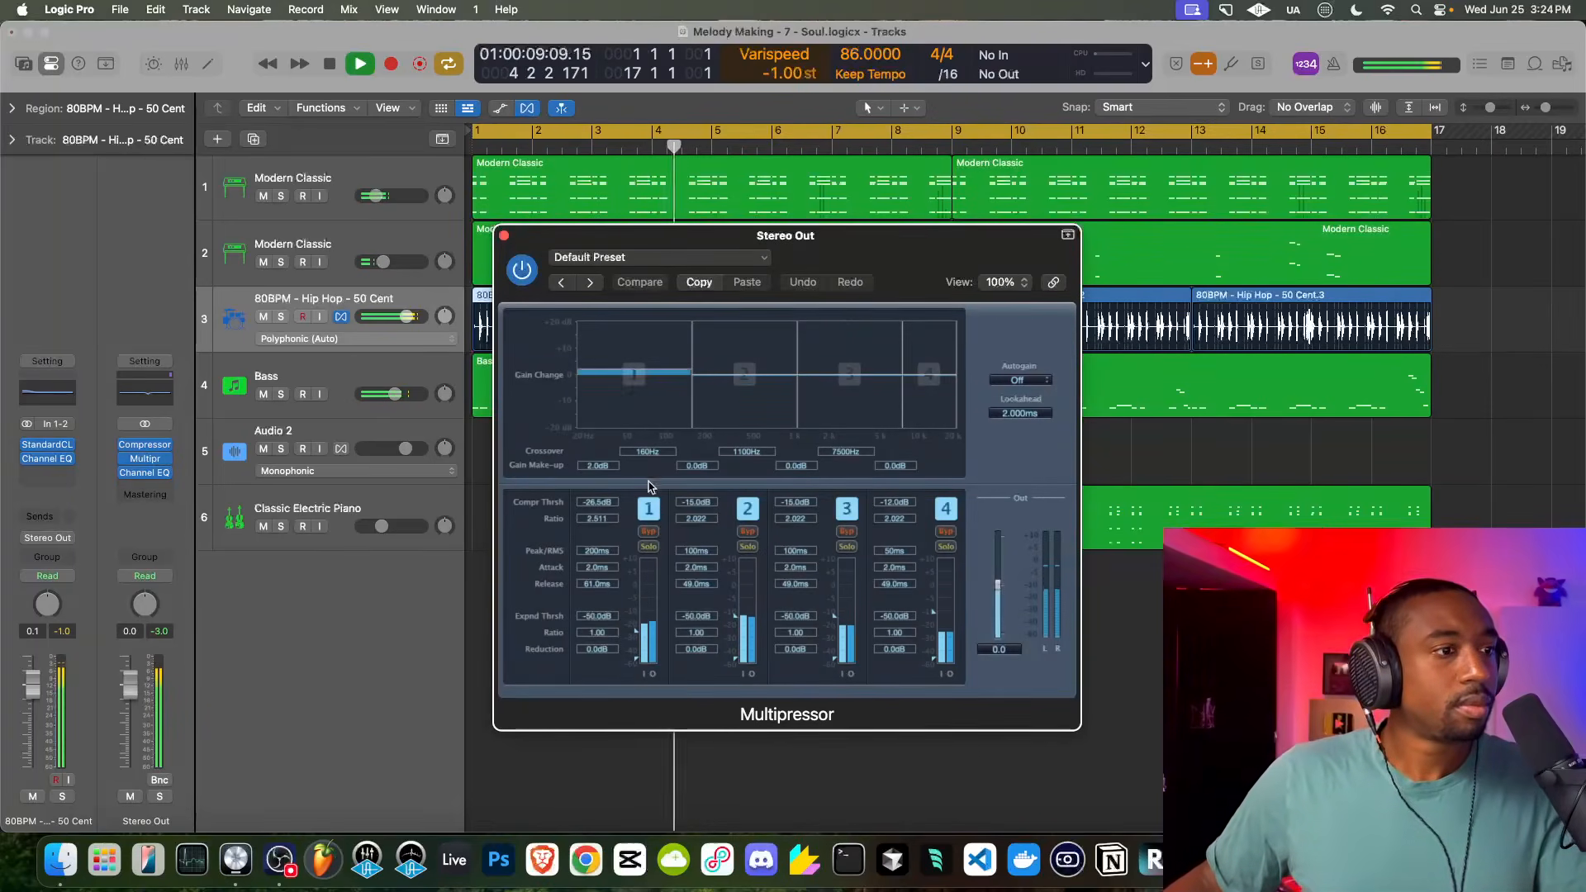
pyautogui.moveTo(600, 493); pyautogui.dragTo(604, 488)
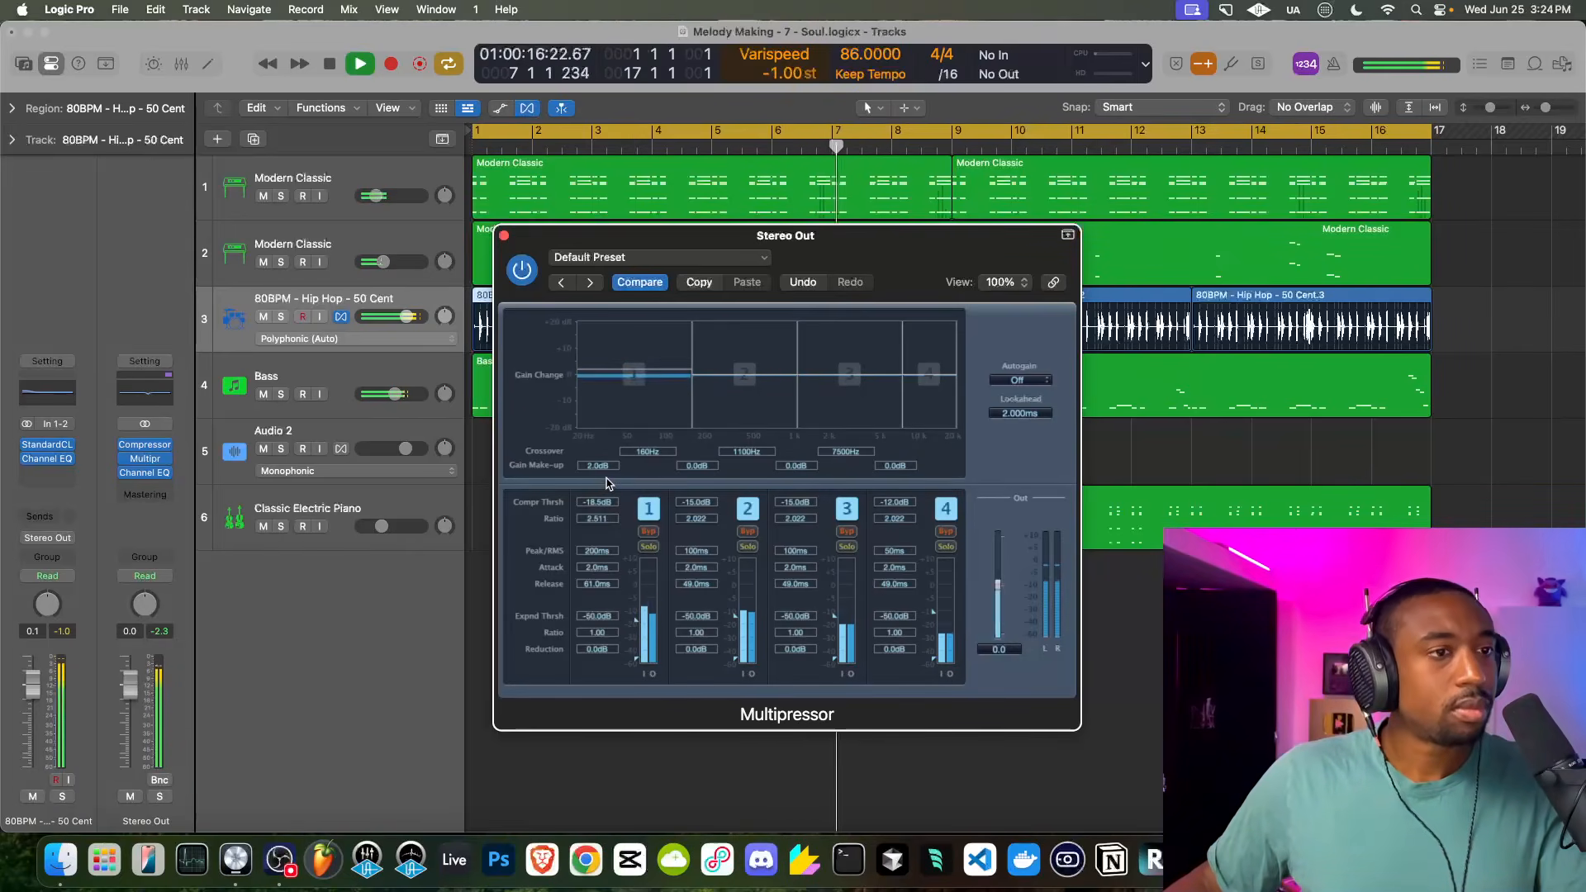
pyautogui.click(1018, 380)
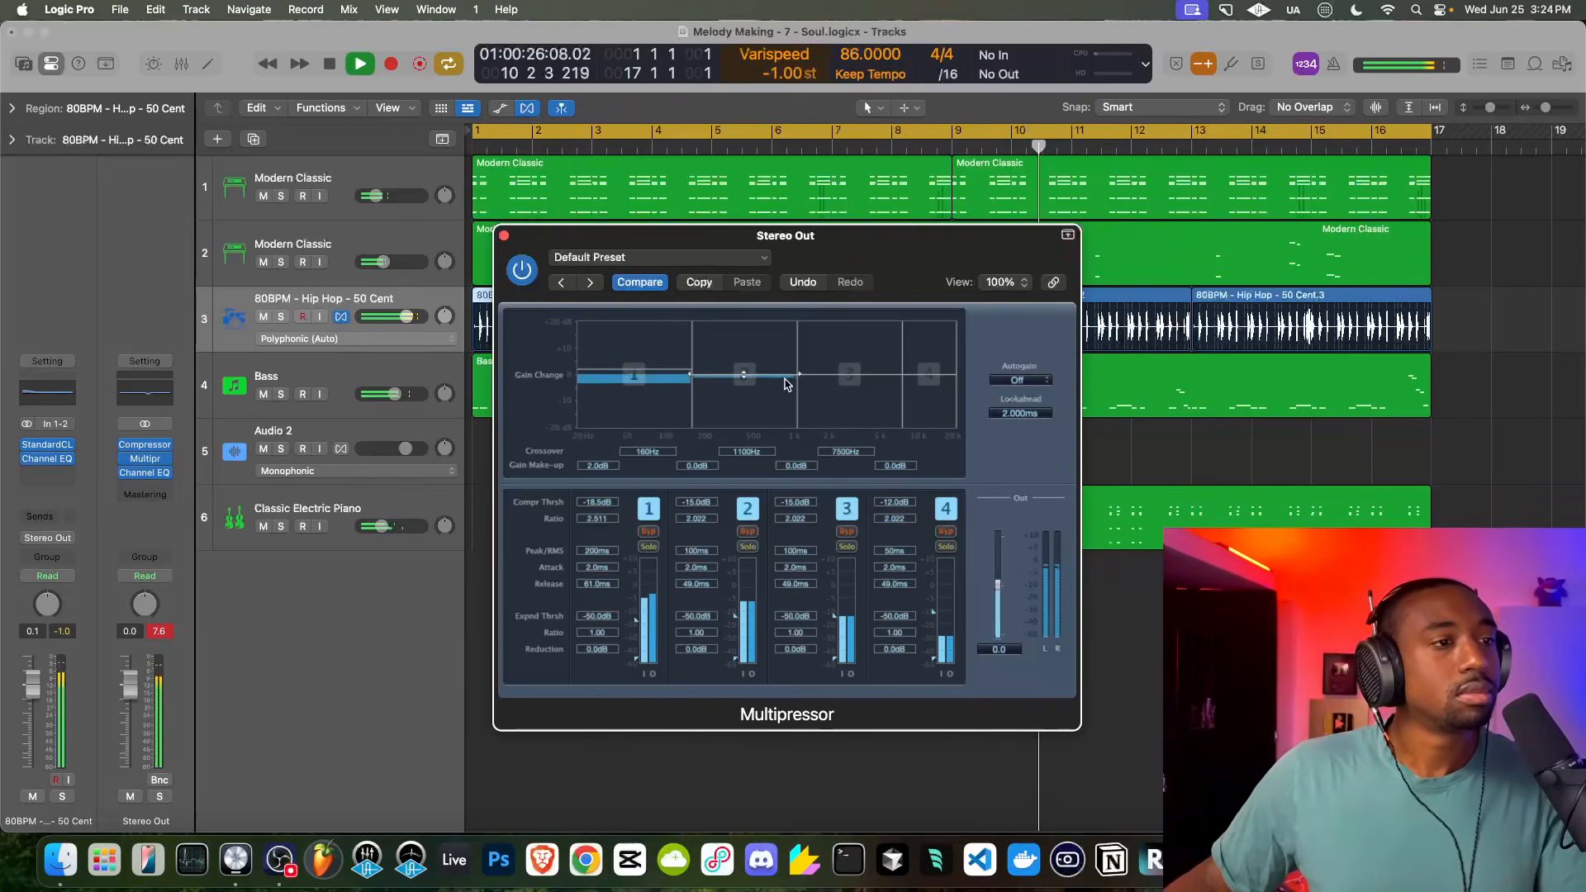
pyautogui.click(504, 235)
# Add an Expander at the end of the Stereo Out chain with a -11.5 dB threshold and 61.0 ms release, and close it
pyautogui.click(154, 493)
pyautogui.write('ex')
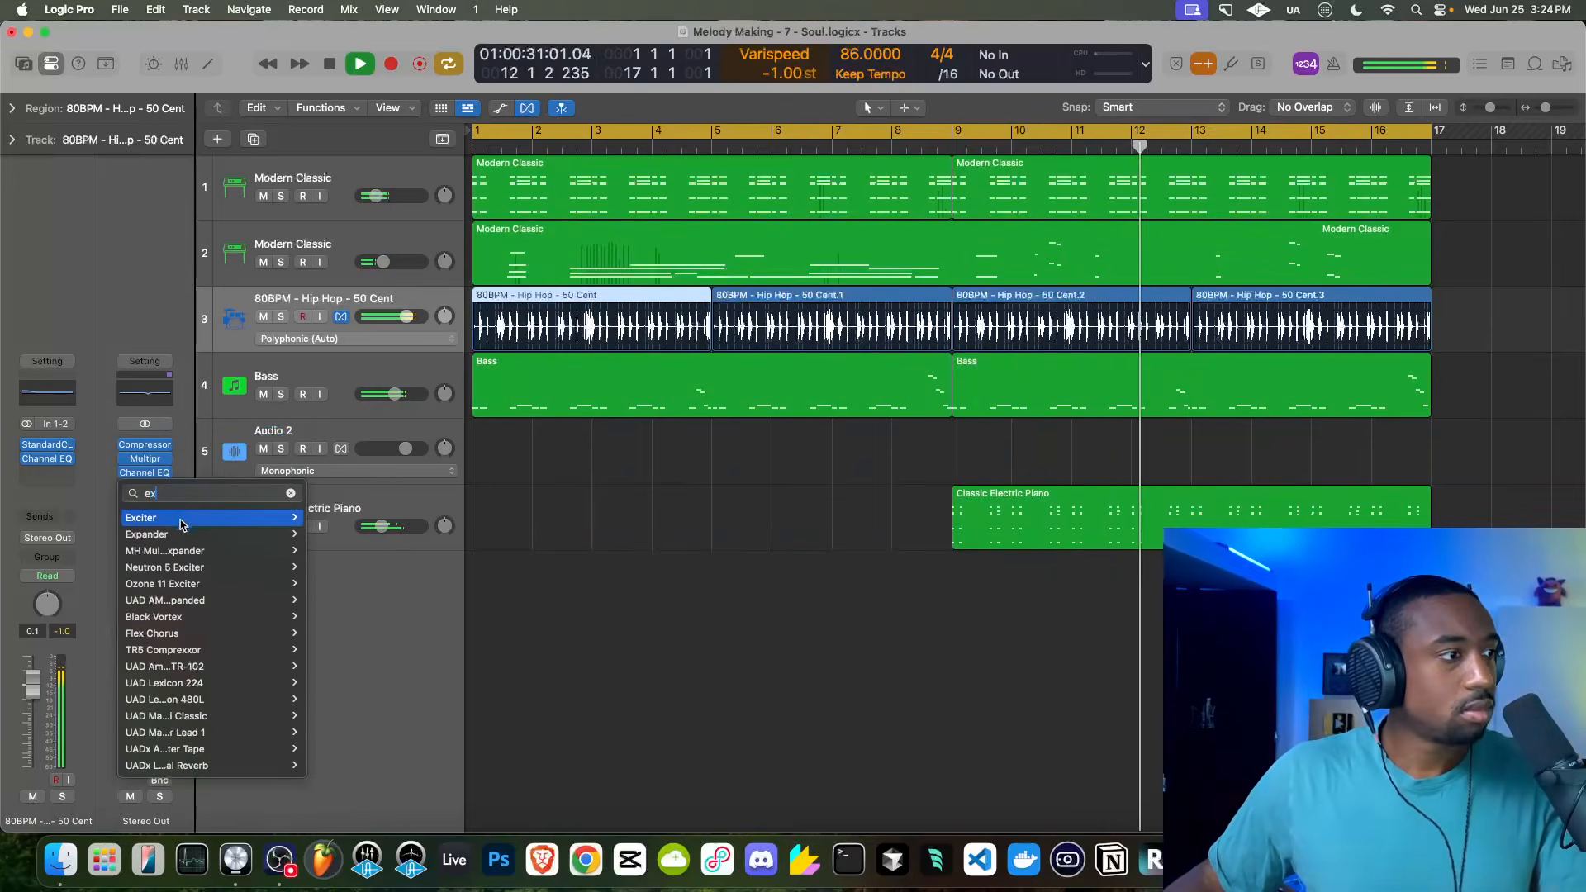
pyautogui.click(172, 537)
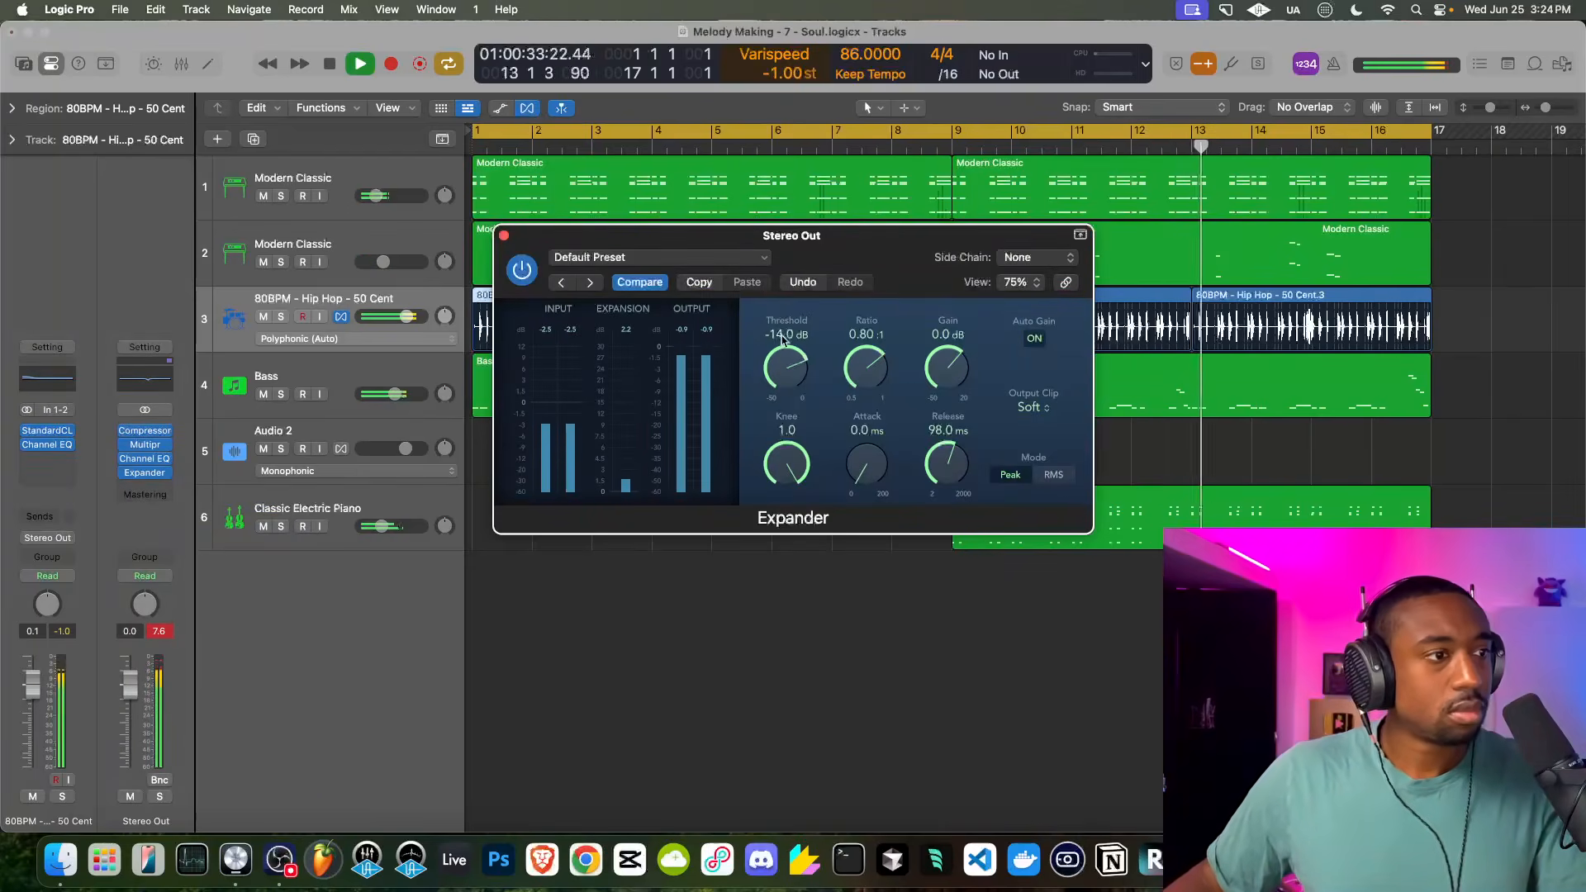
pyautogui.moveTo(782, 353); pyautogui.dragTo(791, 377)
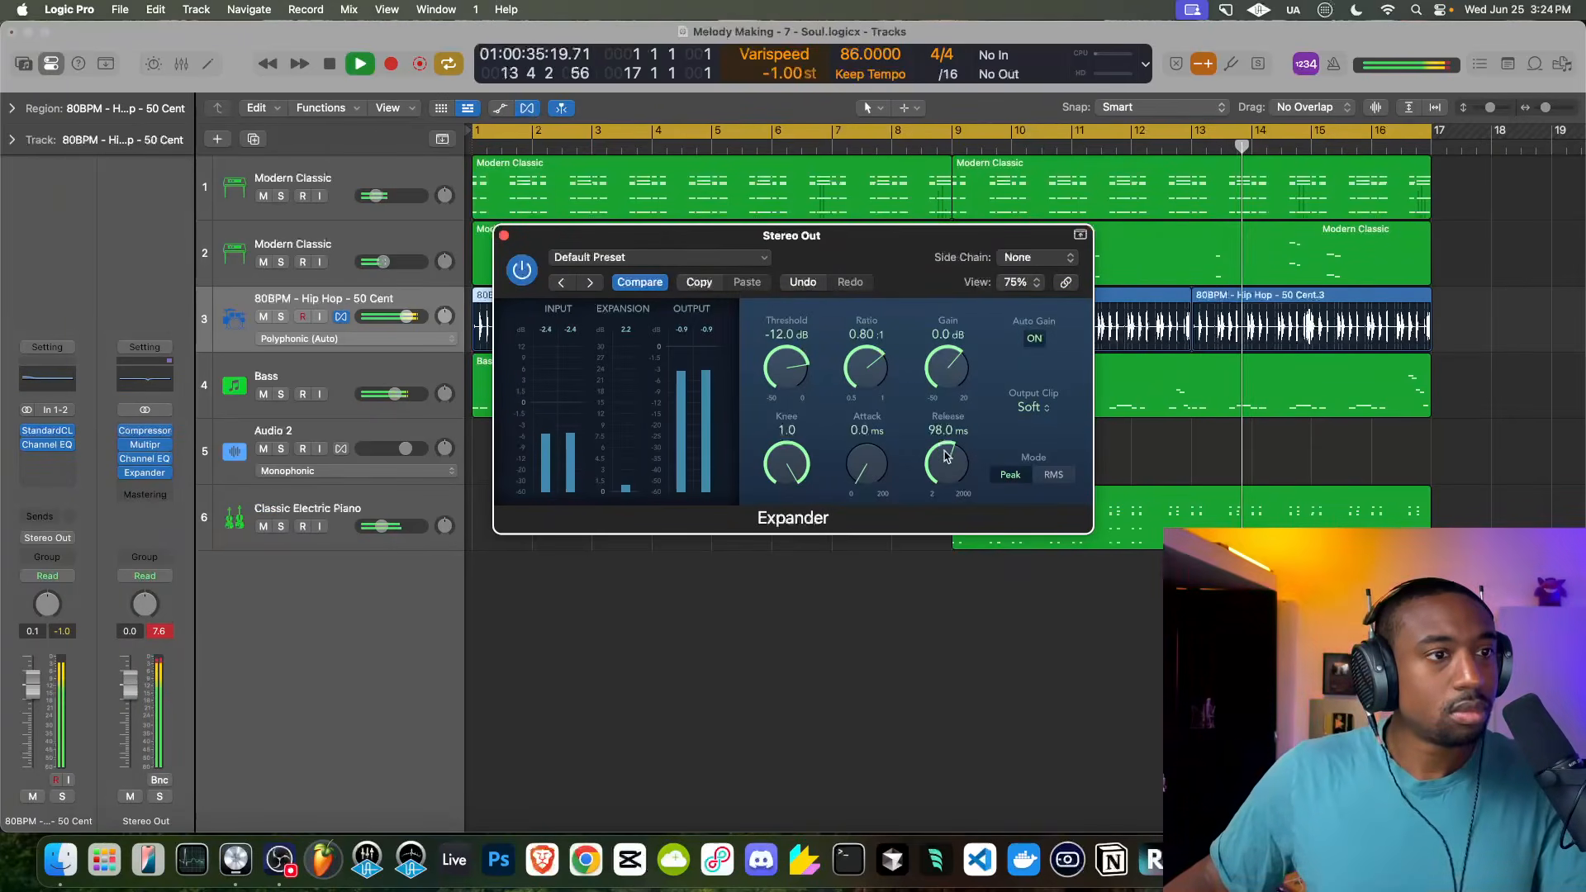
pyautogui.moveTo(945, 468); pyautogui.dragTo(944, 474)
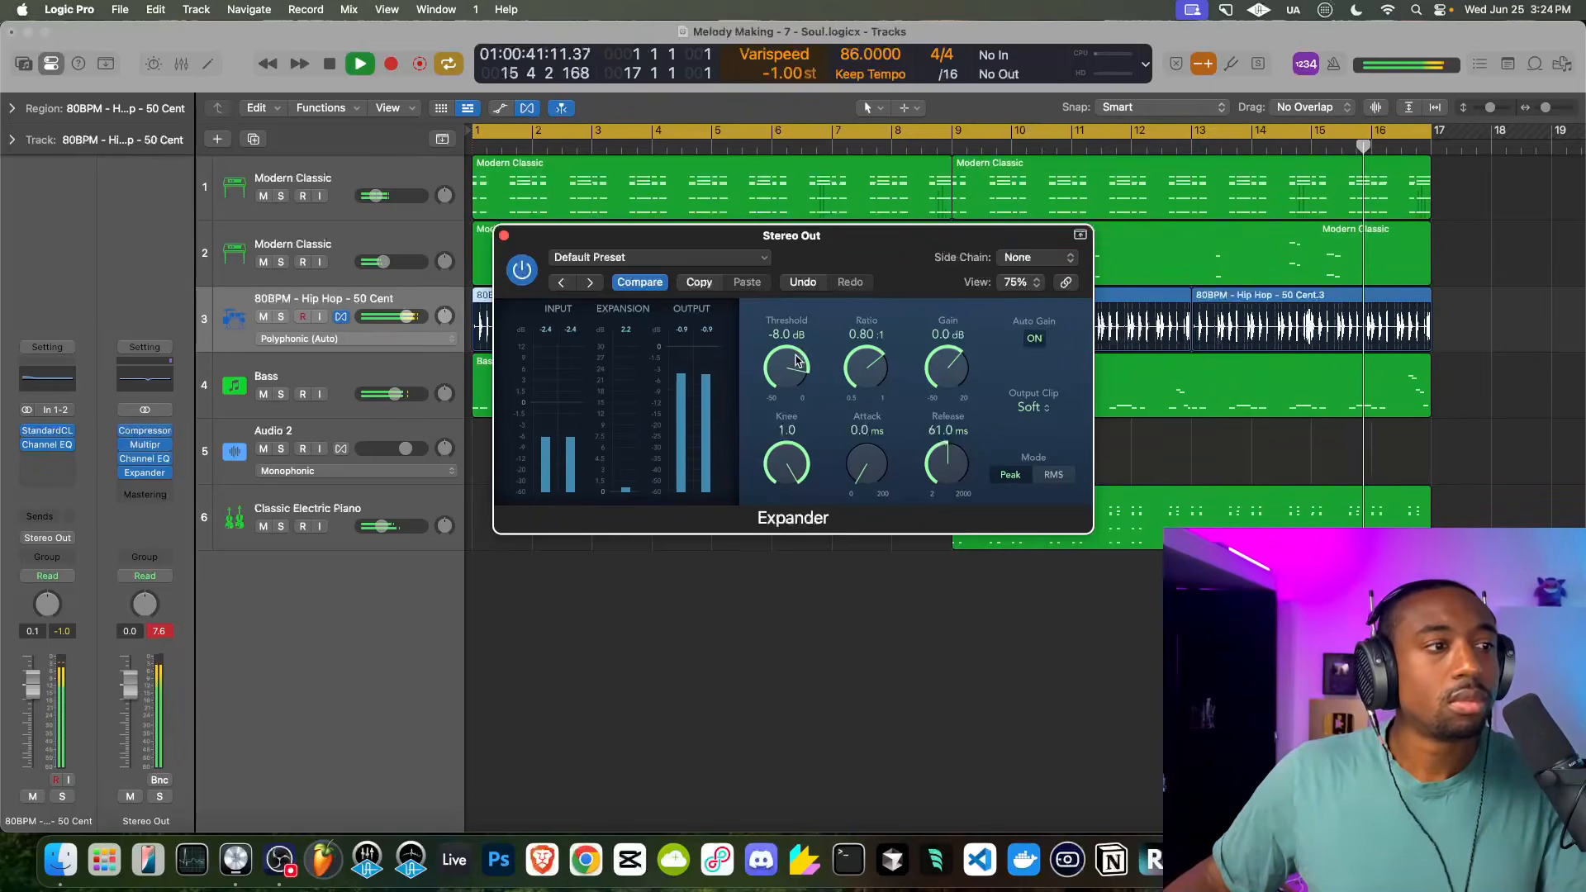
pyautogui.moveTo(794, 364); pyautogui.dragTo(797, 368)
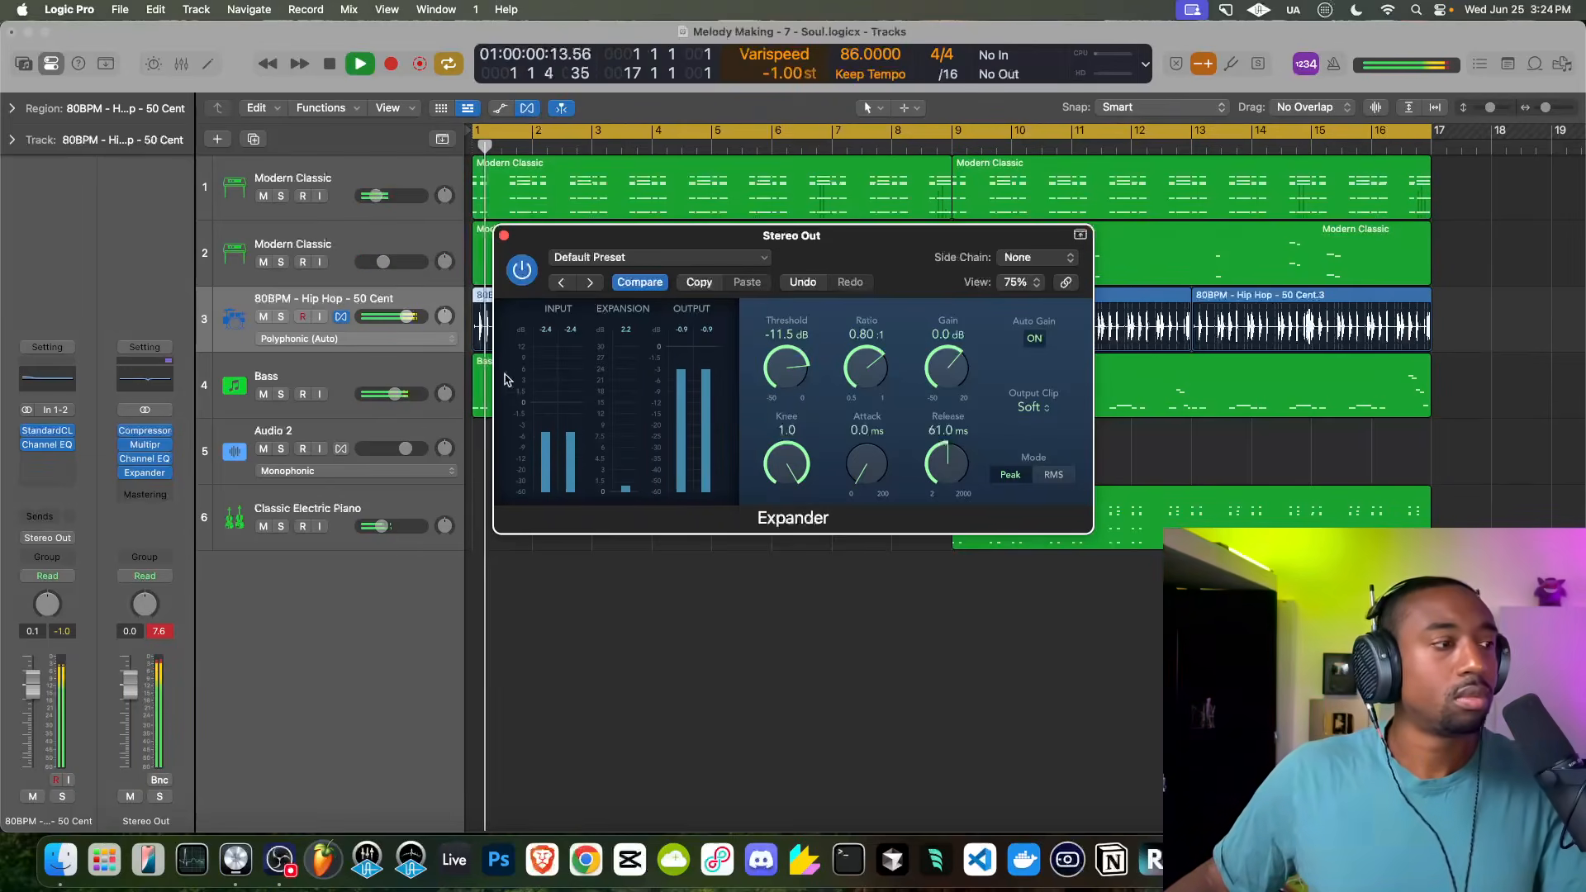
pyautogui.click(245, 615)
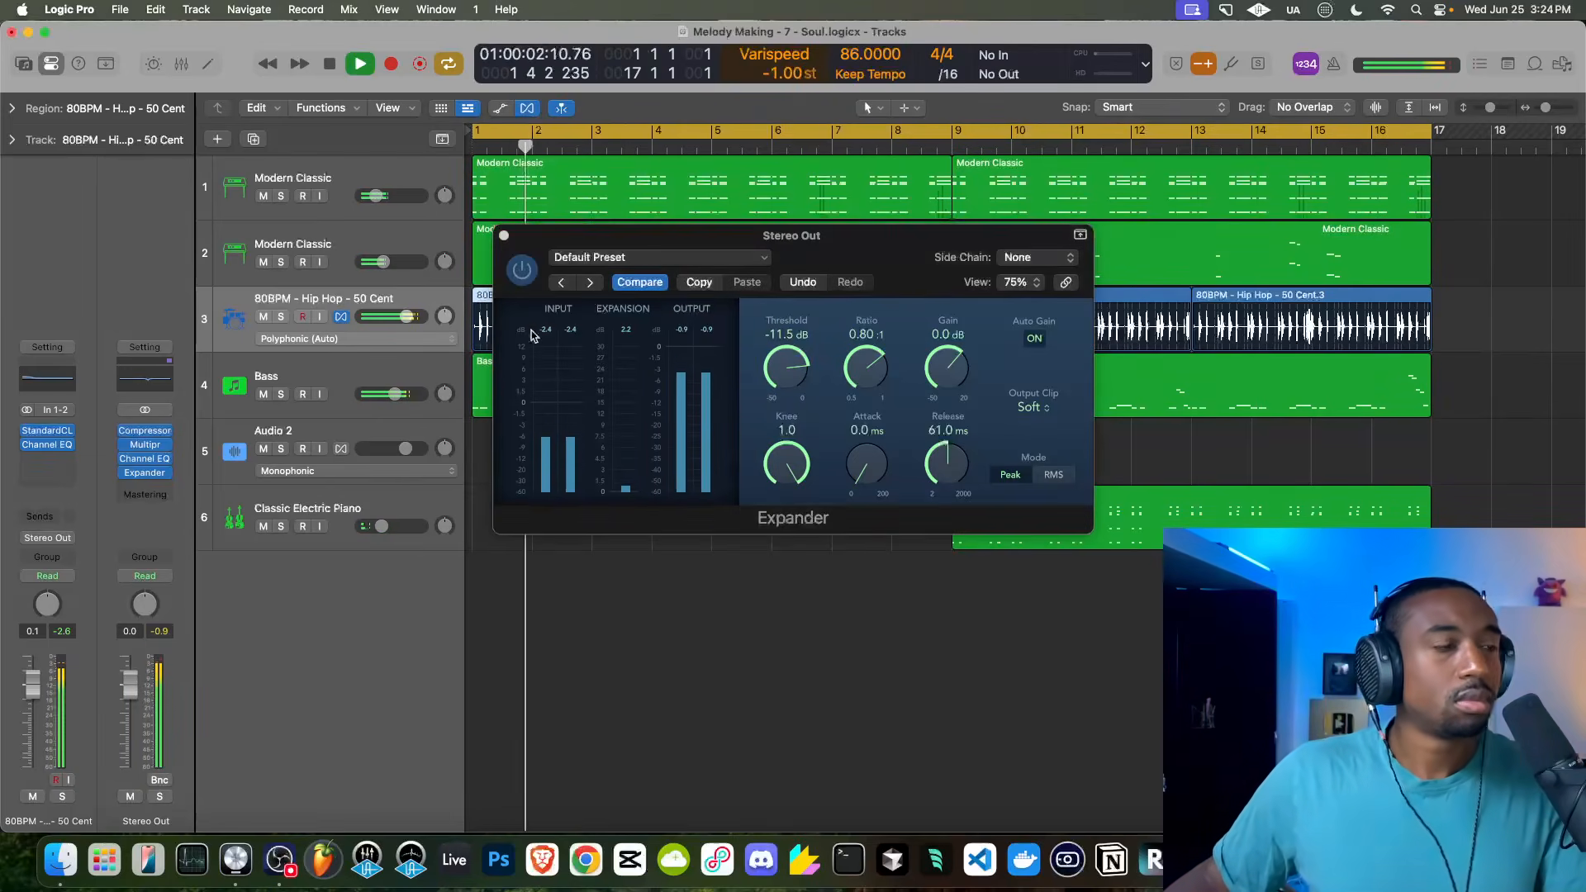
pyautogui.click(504, 235)
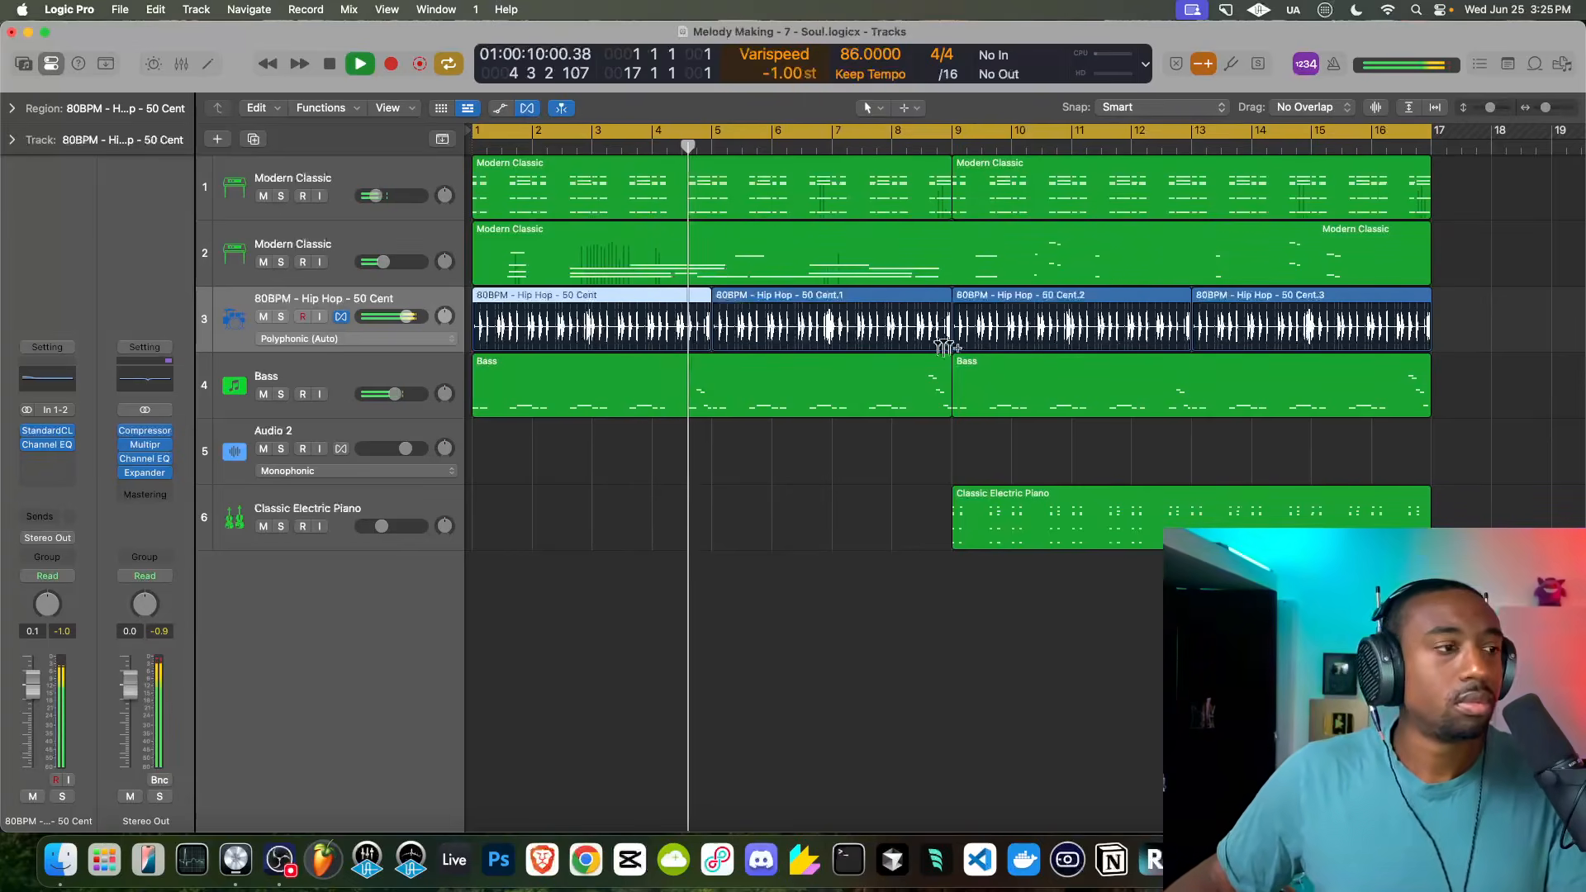
# On the Classic Electric Piano track, adjust the Bus 6 send, add sends to Bus 2 and Bus 1, and turn up the Bus 1 send
pyautogui.click(355, 507)
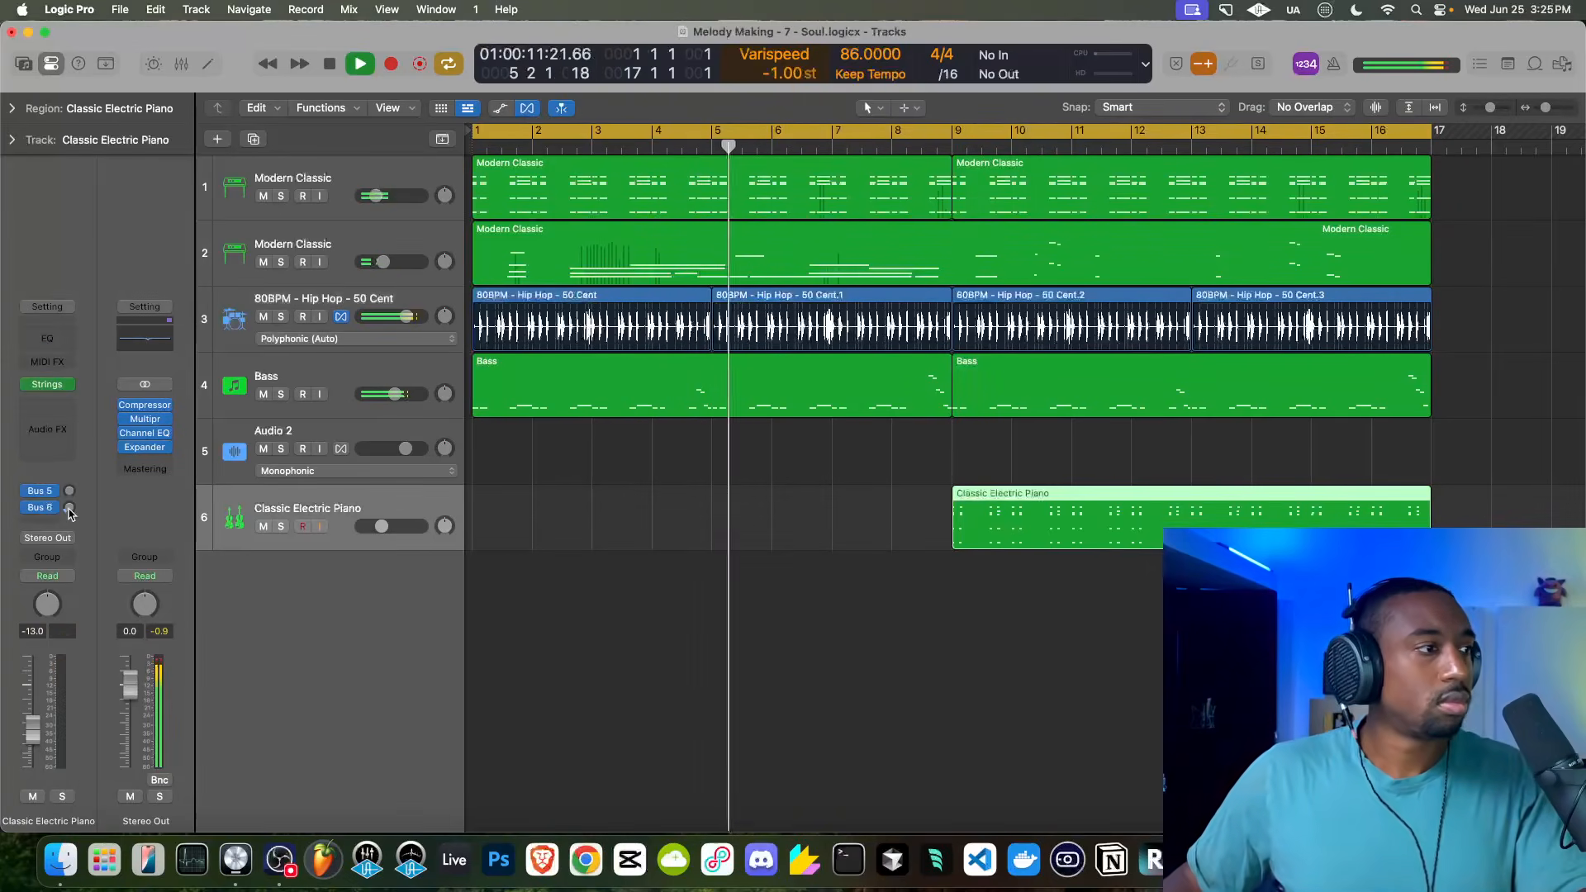
pyautogui.click(69, 507)
pyautogui.moveTo(70, 508); pyautogui.dragTo(71, 552)
pyautogui.click(39, 507)
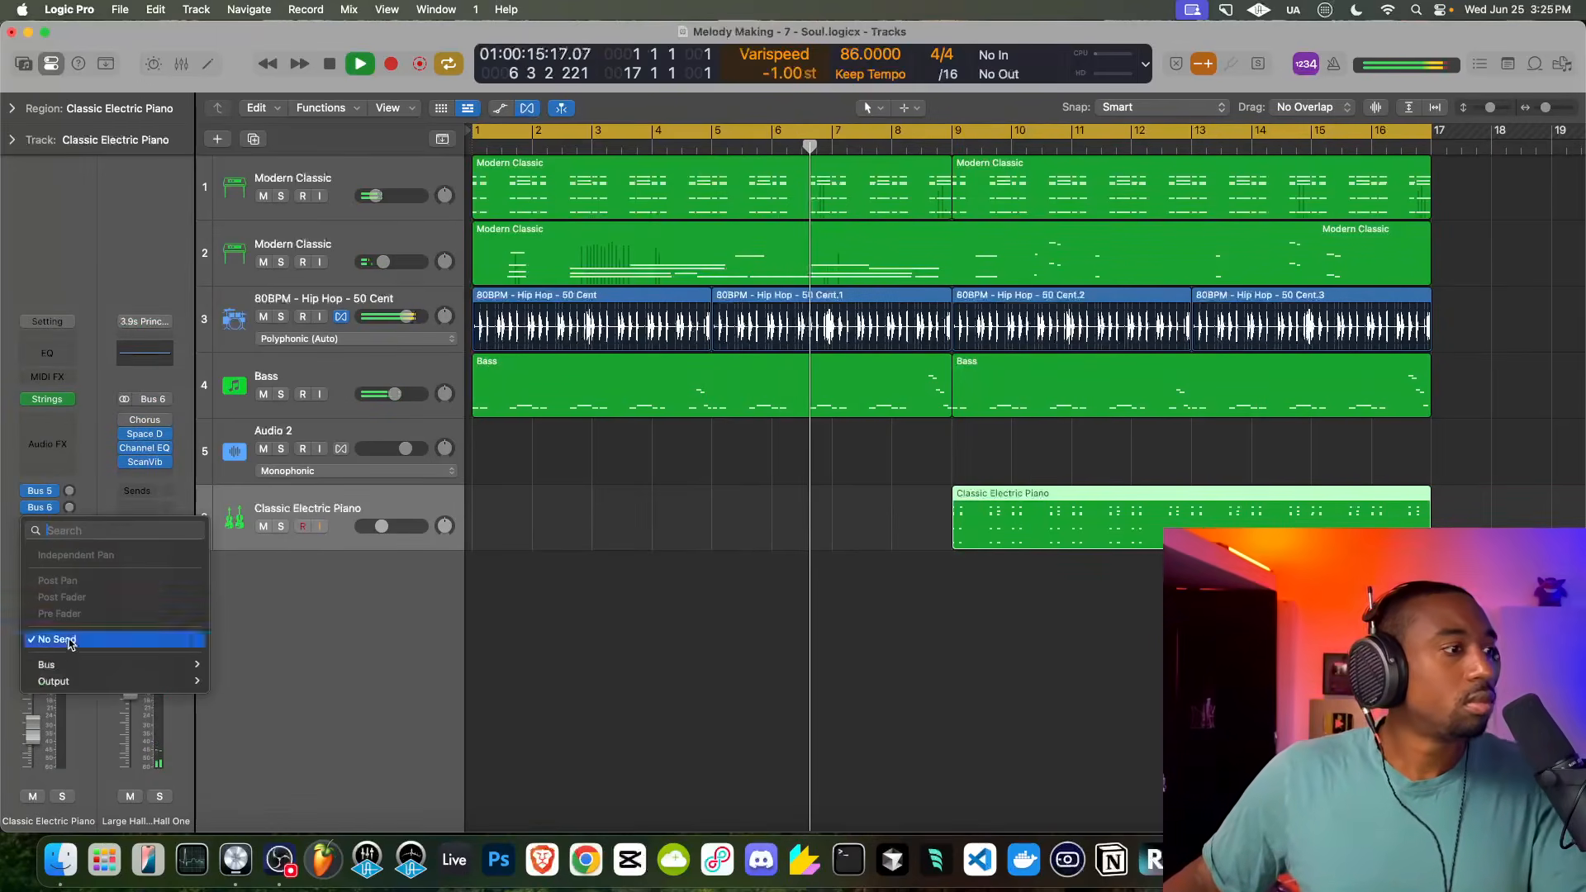
pyautogui.moveTo(124, 666)
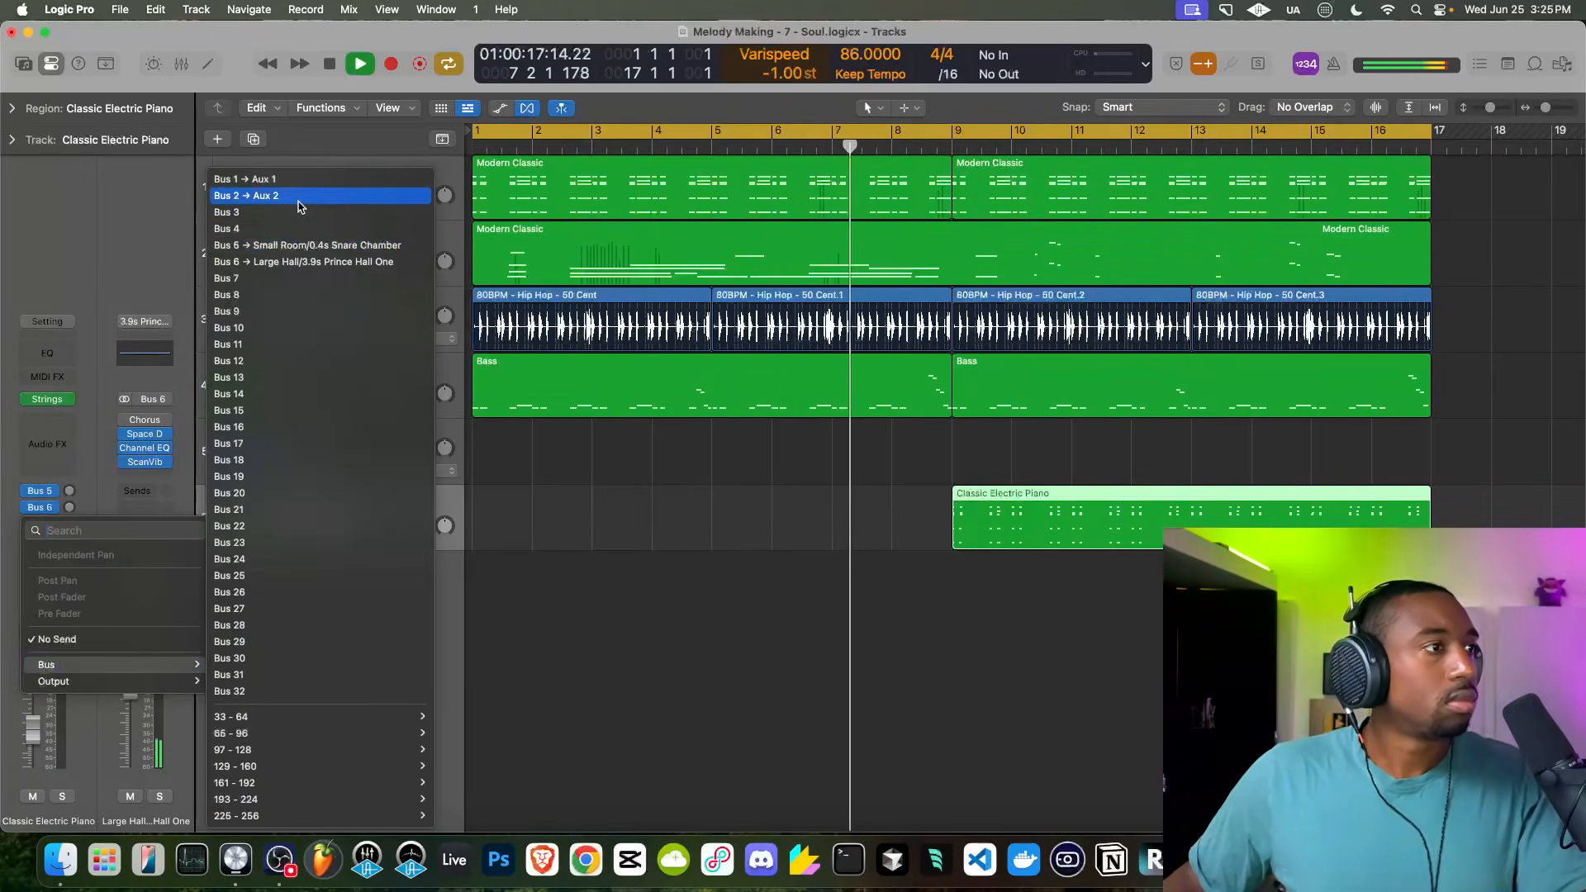
pyautogui.click(264, 196)
pyautogui.click(48, 525)
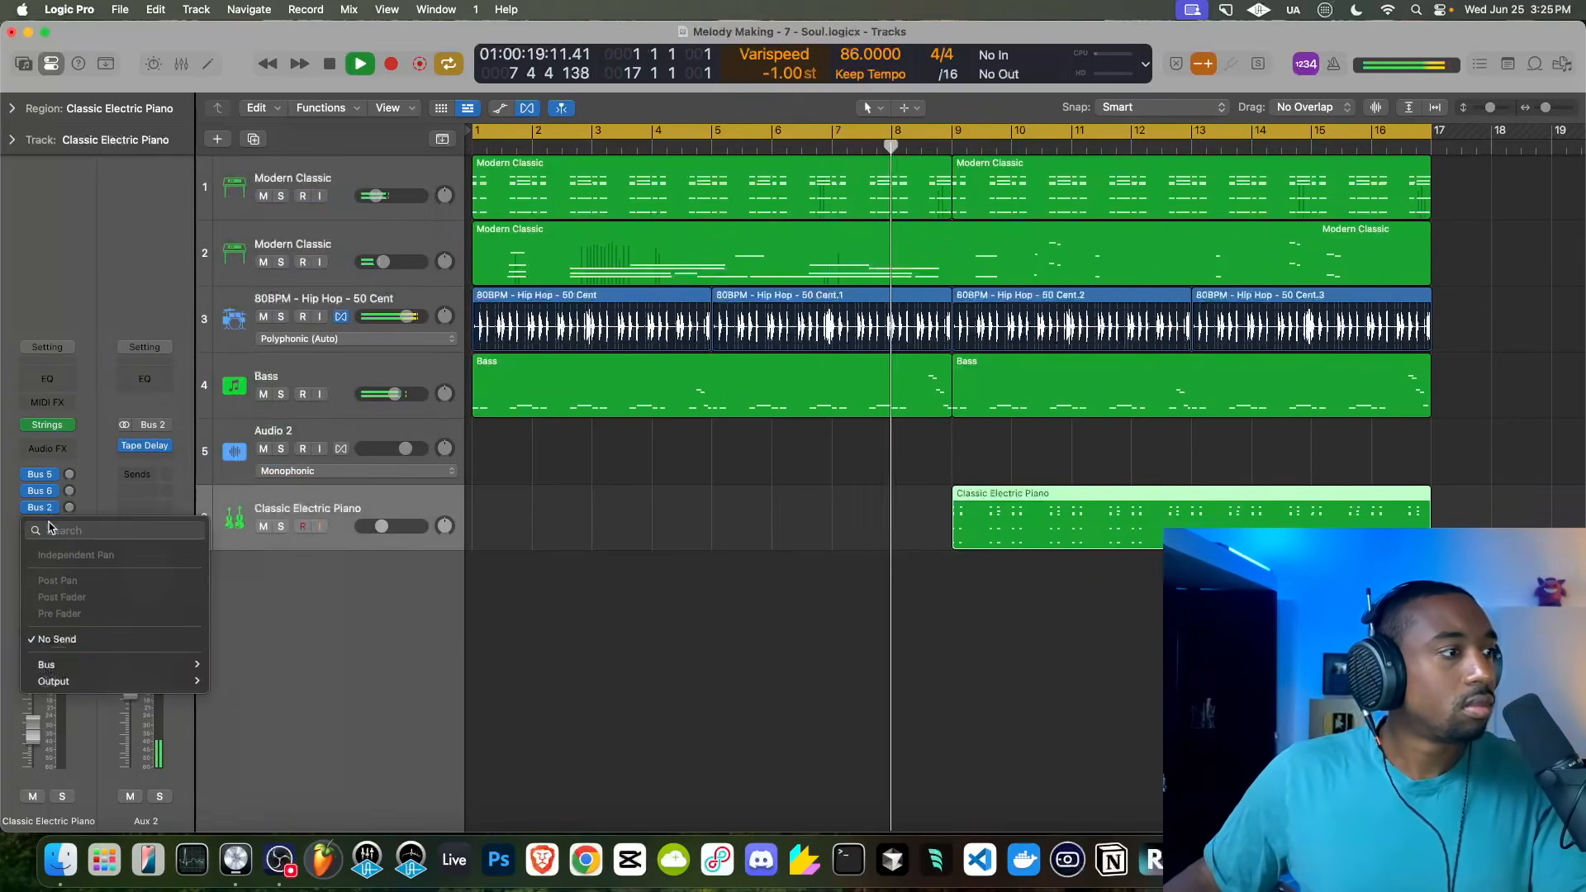
pyautogui.moveTo(91, 665)
pyautogui.click(248, 182)
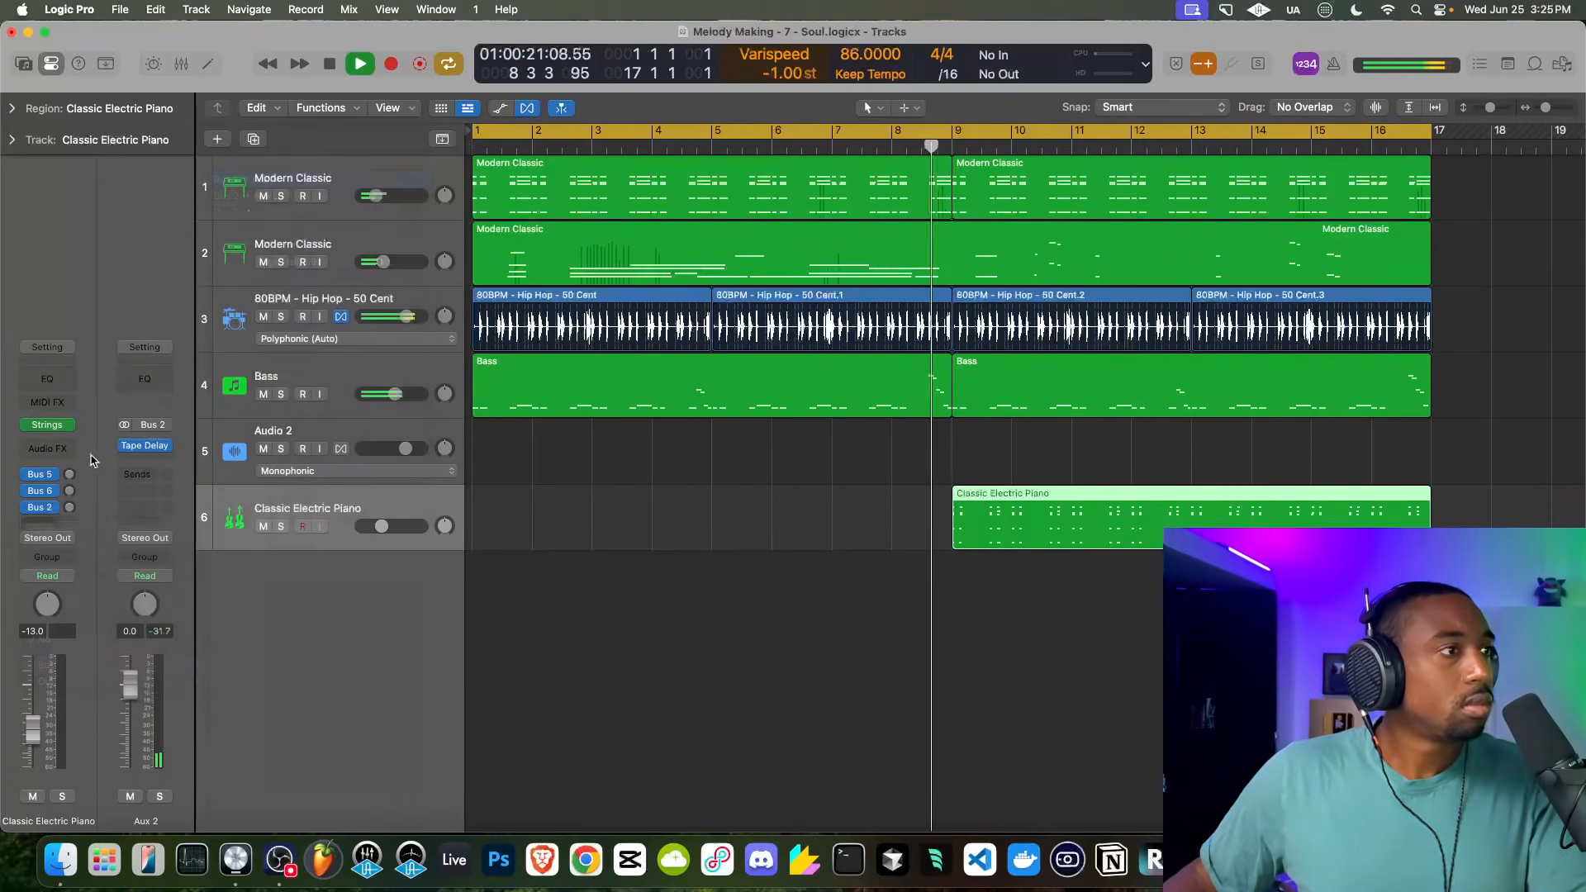
pyautogui.moveTo(70, 509); pyautogui.dragTo(90, 440)
# Lower the Classic Electric Piano volume to -18.0 dB and slightly reduce the volume of the second Modern Classic track
pyautogui.moveTo(382, 526); pyautogui.dragTo(376, 528)
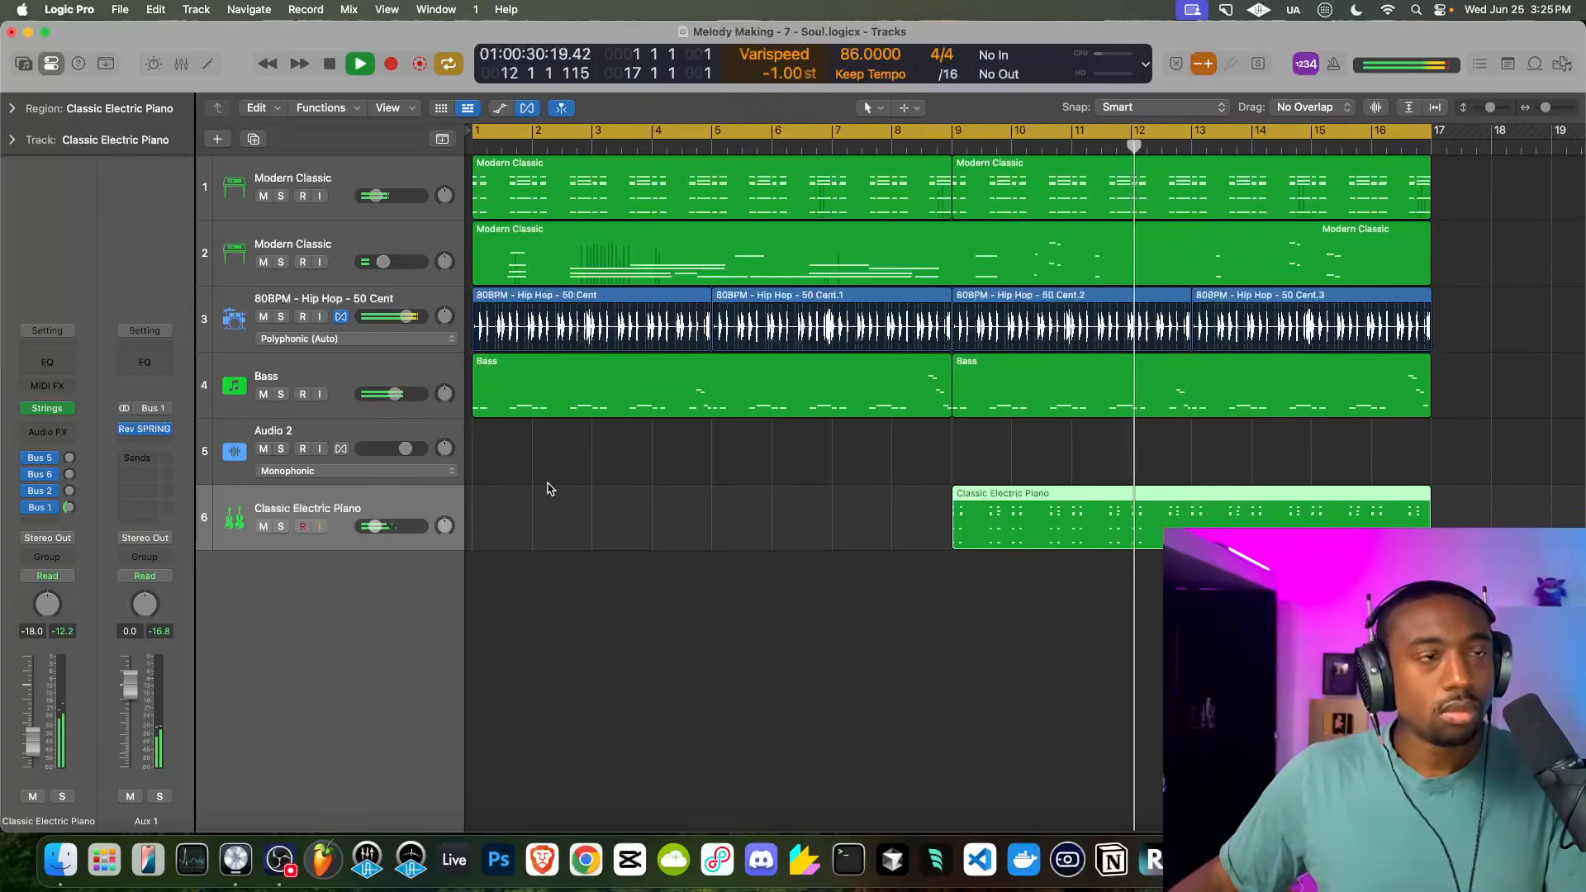
pyautogui.click(616, 477)
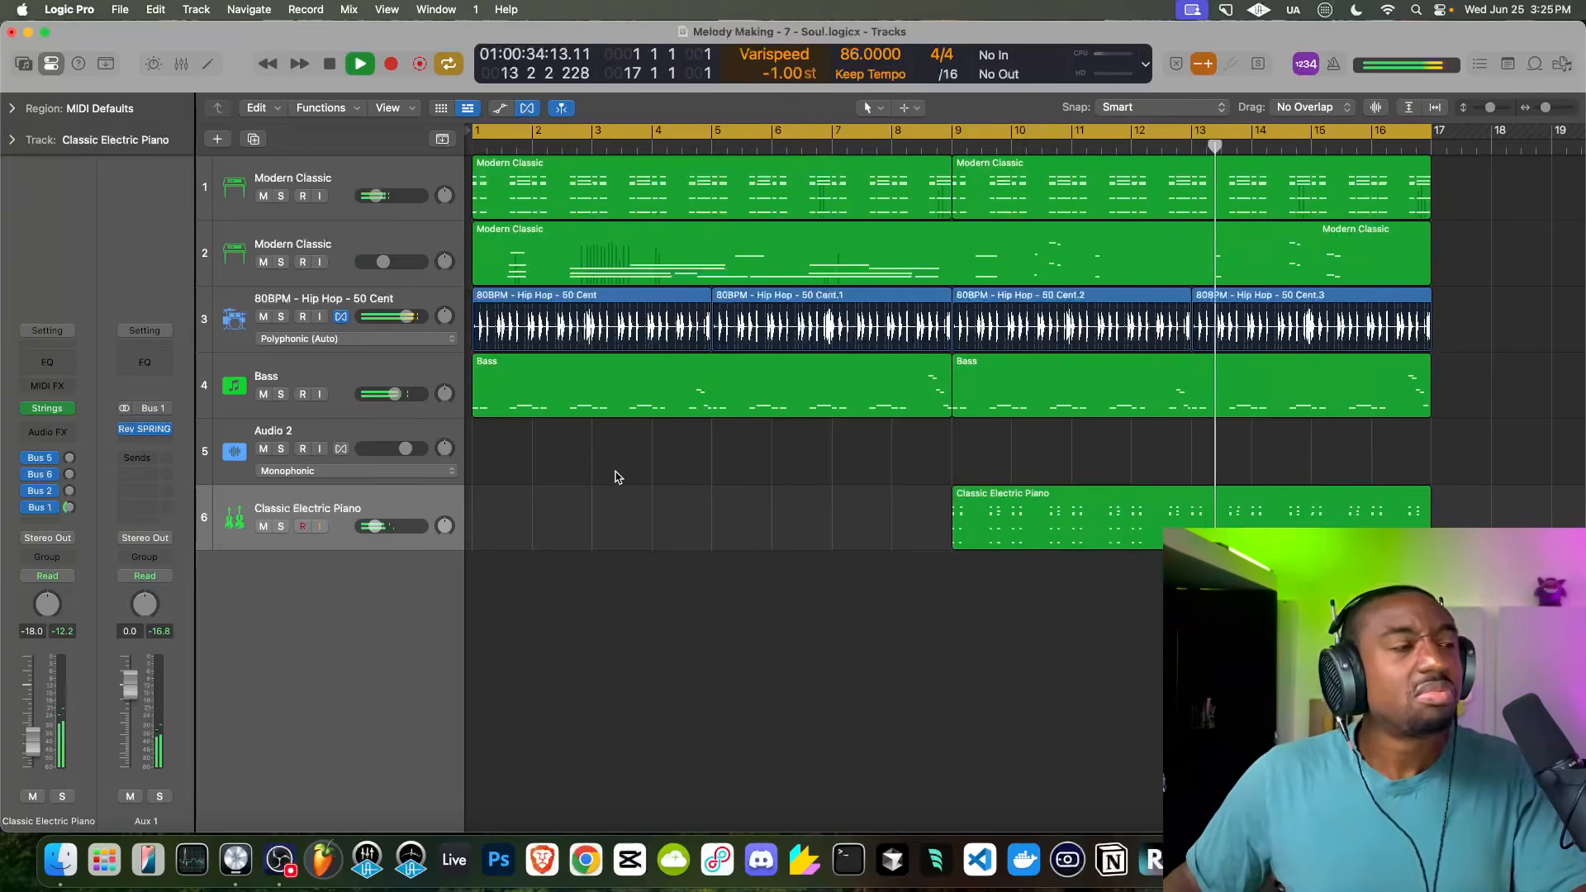
pyautogui.click(383, 263)
pyautogui.moveTo(381, 262); pyautogui.dragTo(375, 262)
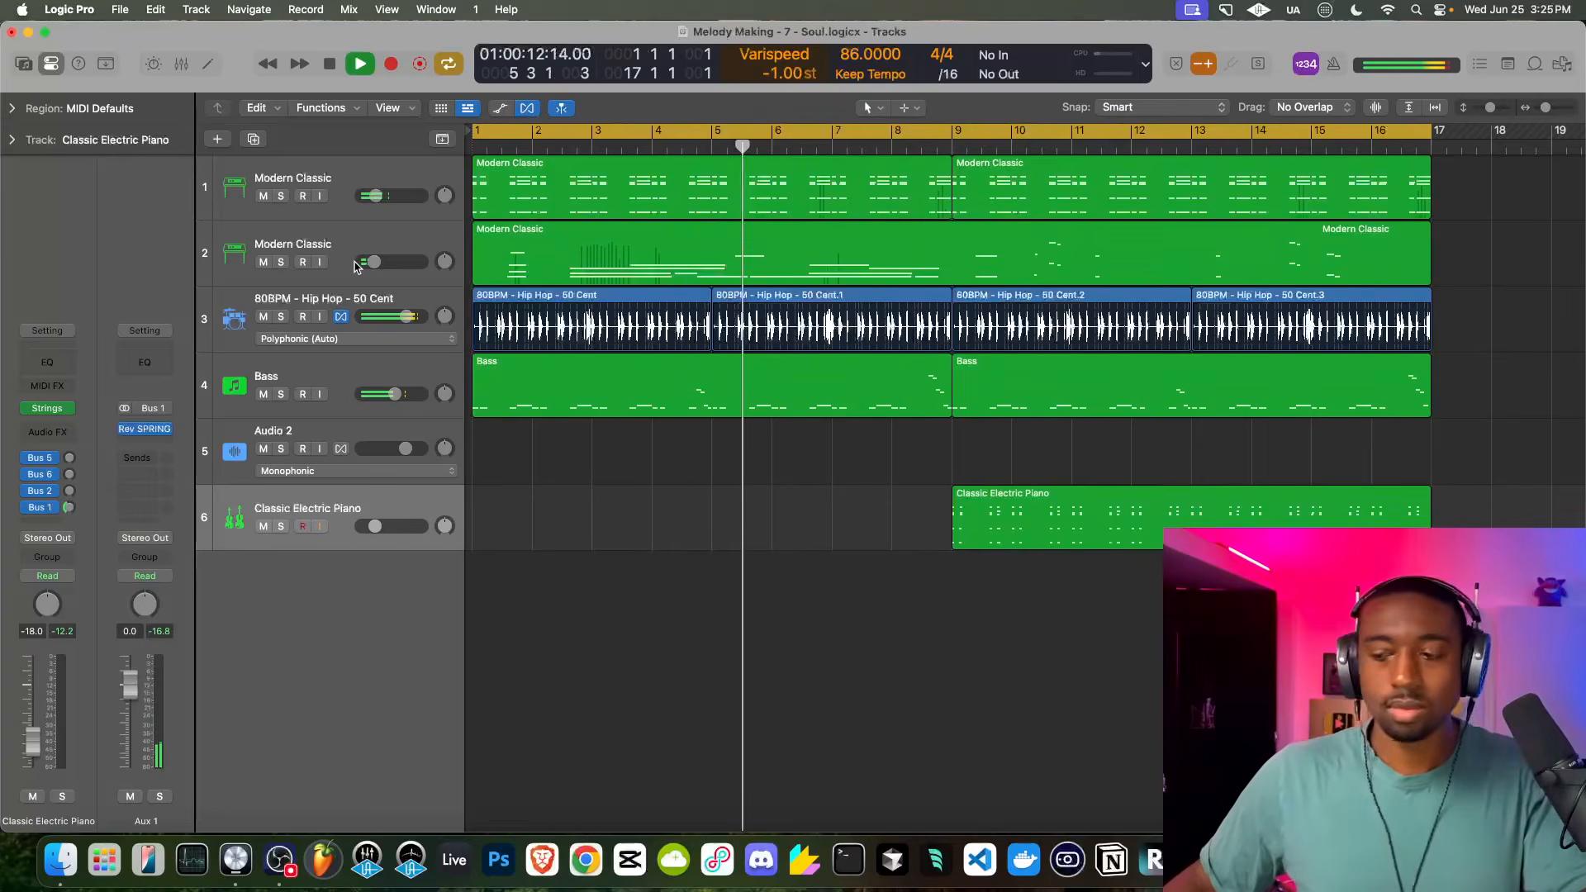
# Select the Audio 2 track, turn on its input monitoring and stop playback
pyautogui.click(281, 860)
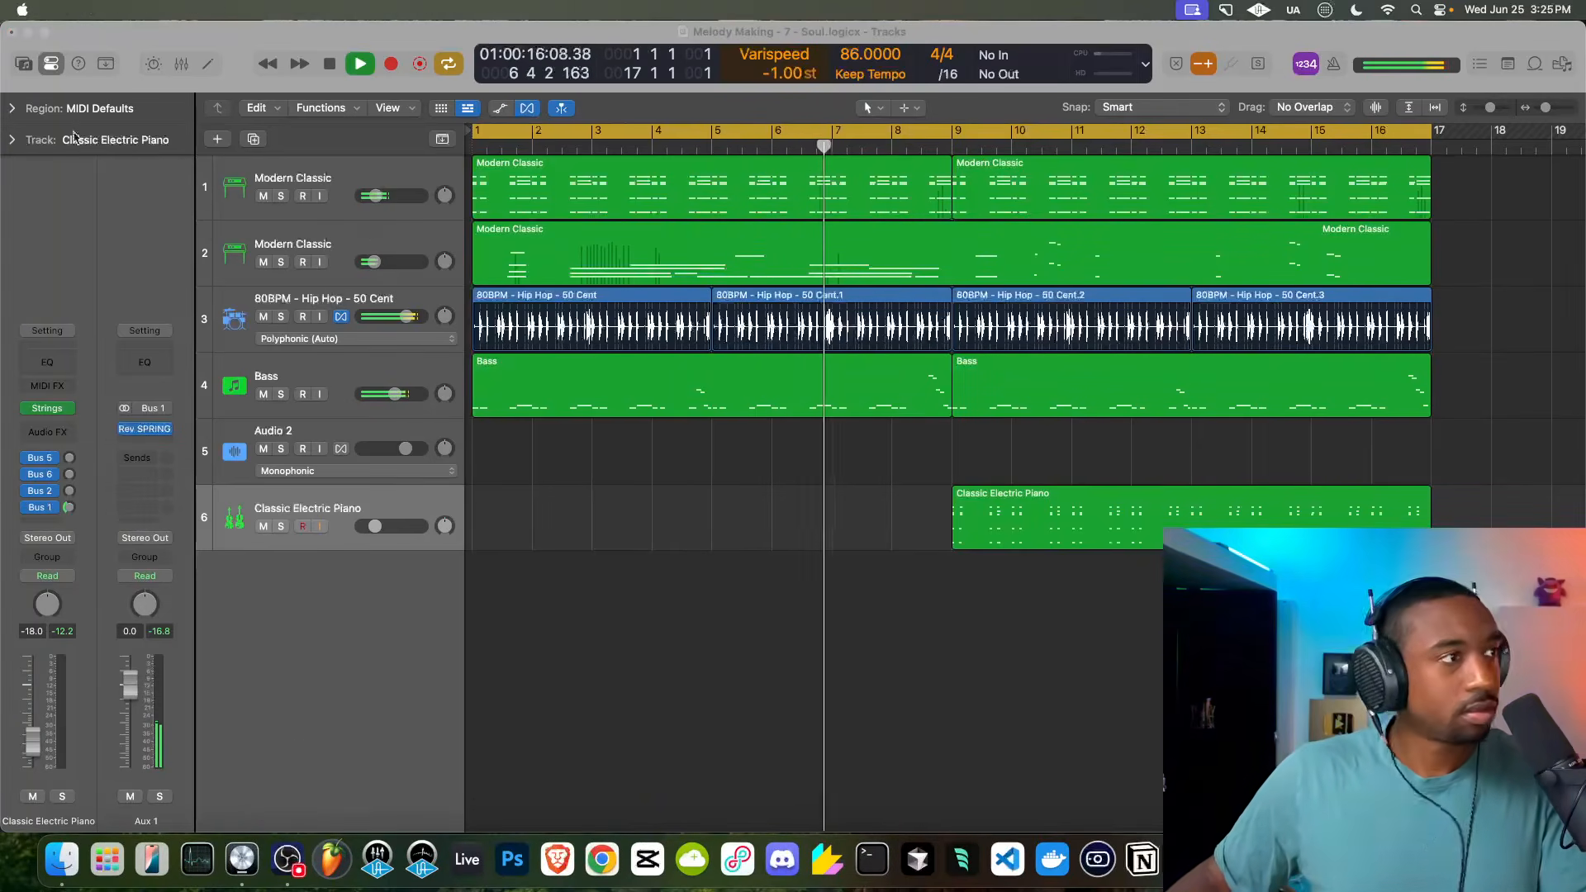
pyautogui.click(281, 643)
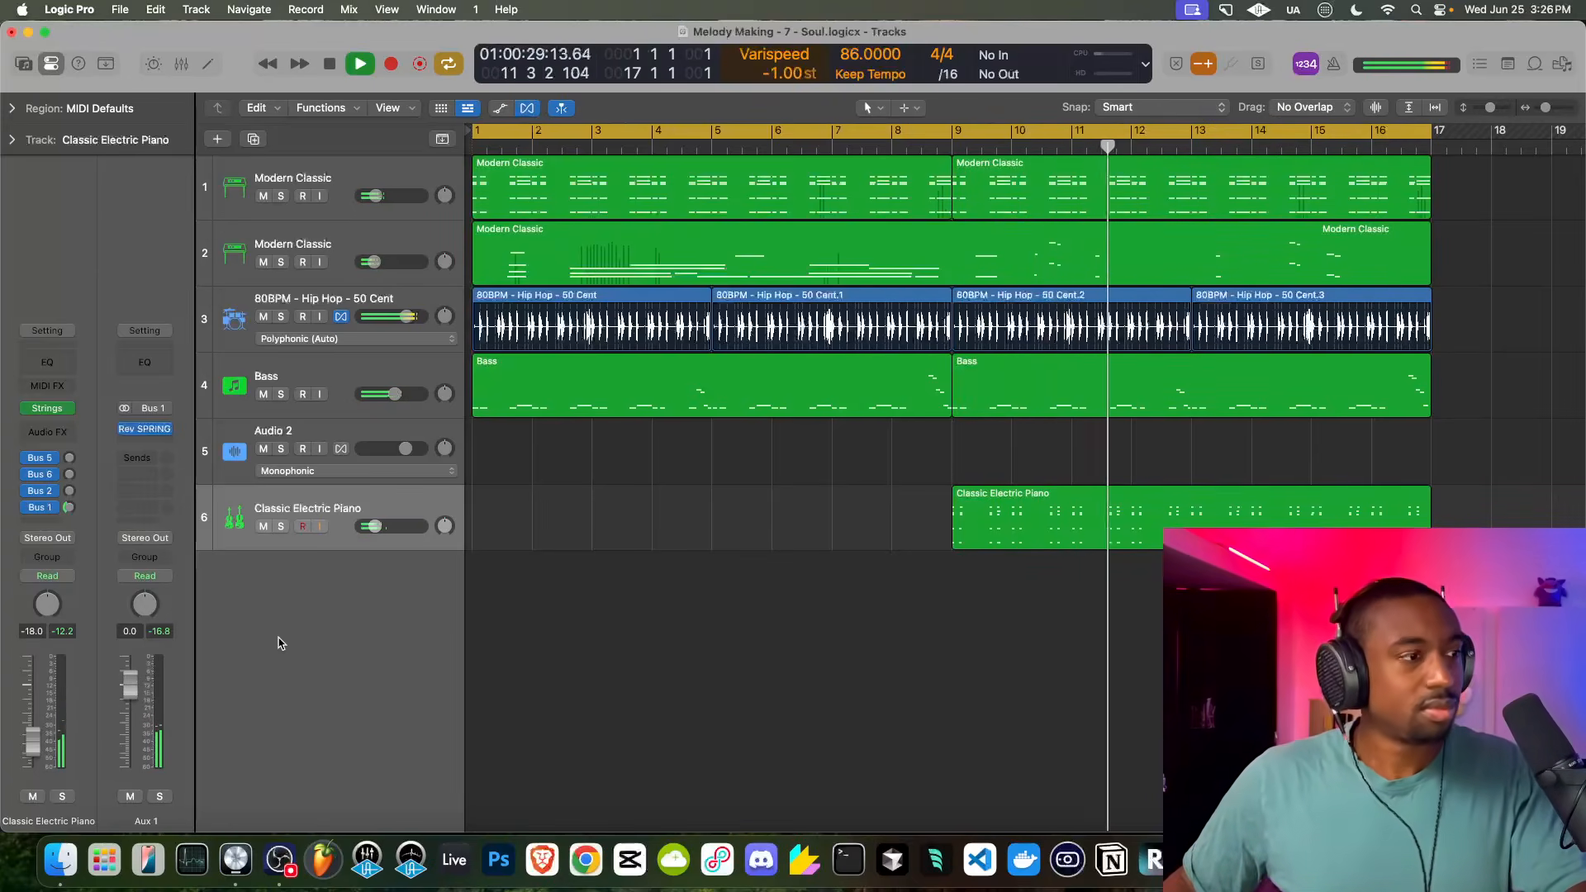
pyautogui.click(290, 436)
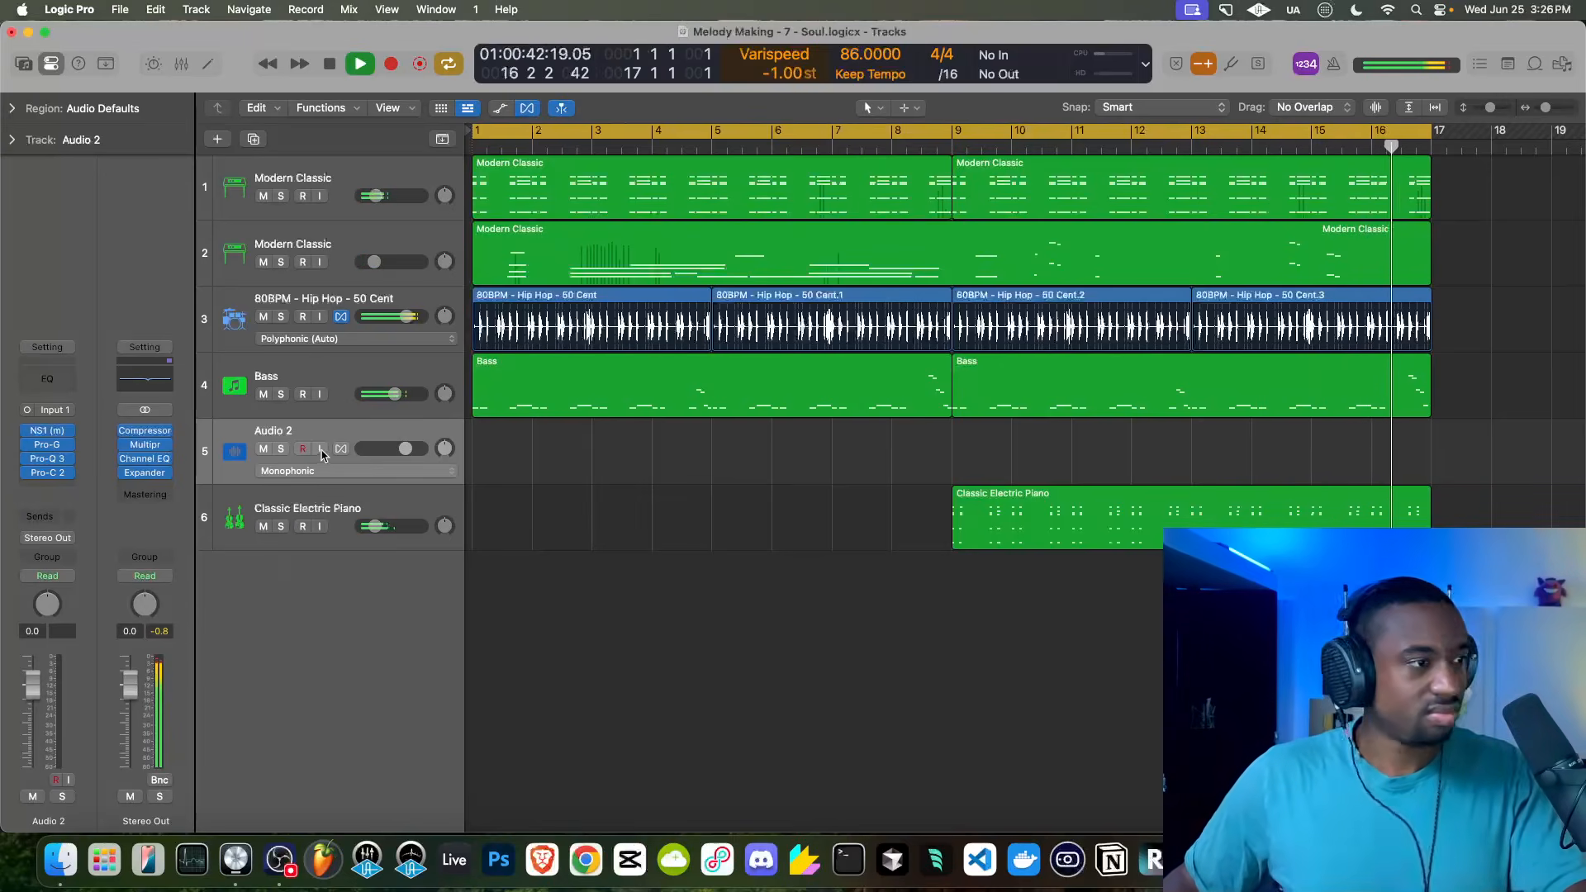
pyautogui.press('space')
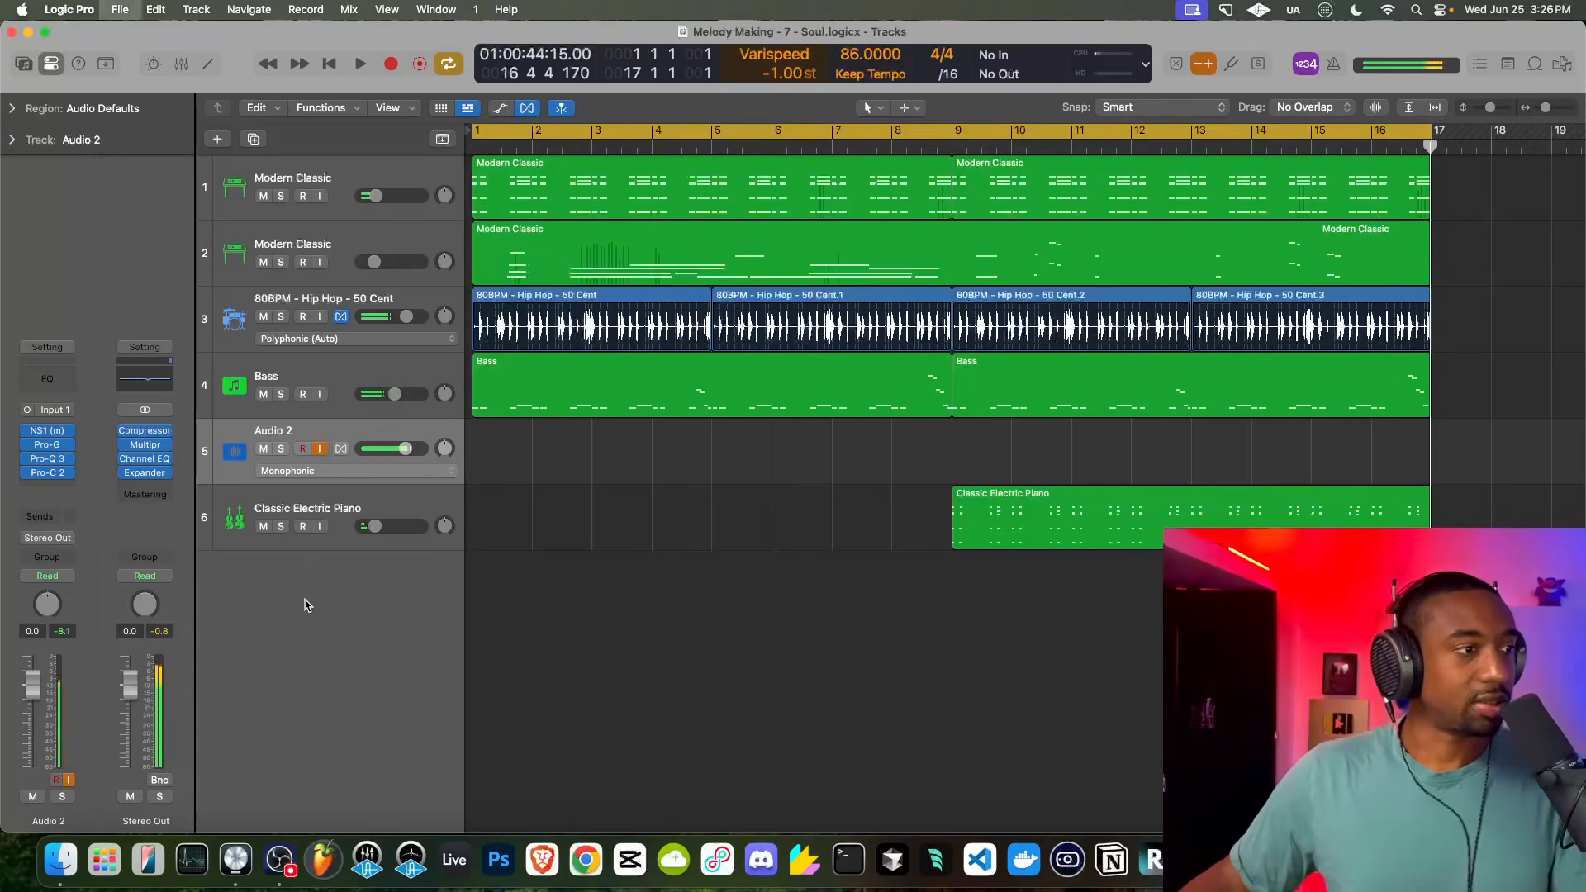
# Start a project bounce as an uncompressed 32-bit float WAVE at 48 kHz from bar 1 to bar 17
pyautogui.click(121, 10)
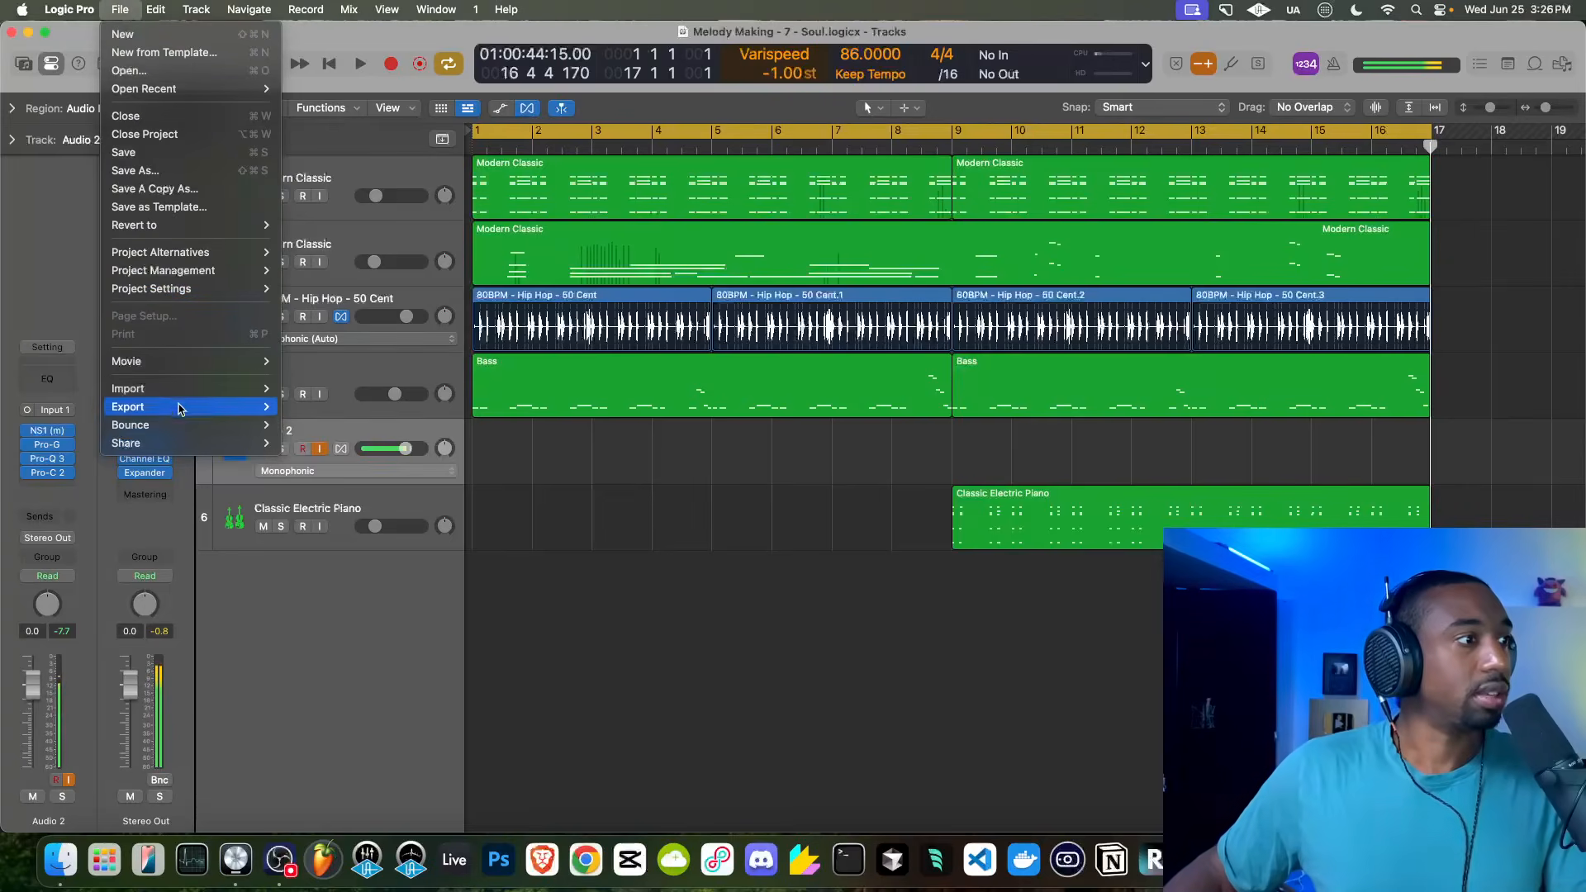
pyautogui.moveTo(180, 425)
pyautogui.click(355, 489)
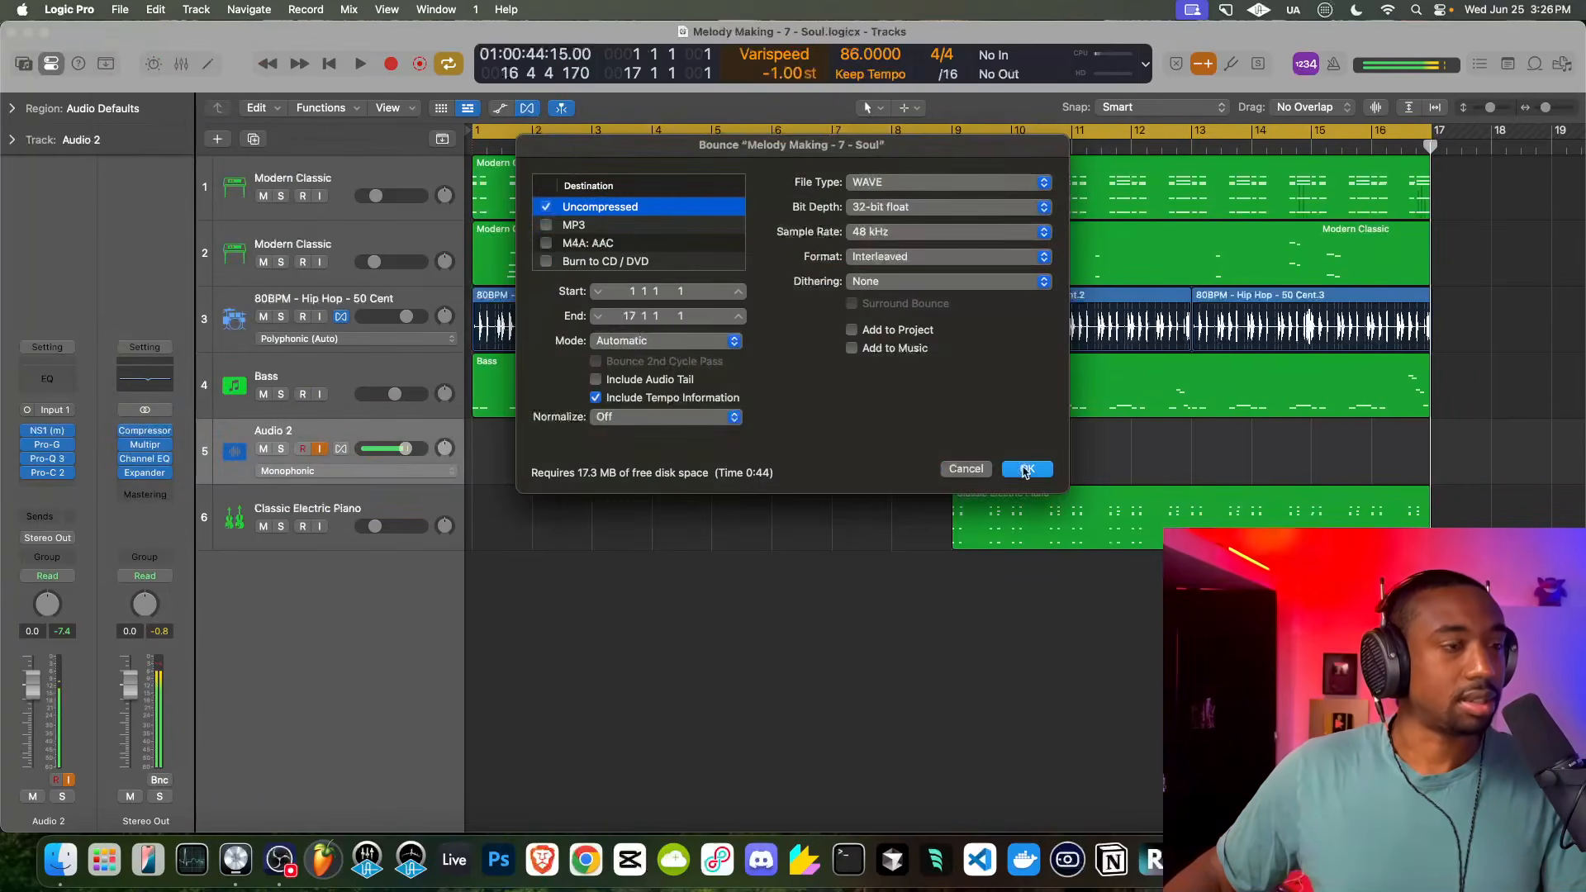
pyautogui.click(1026, 470)
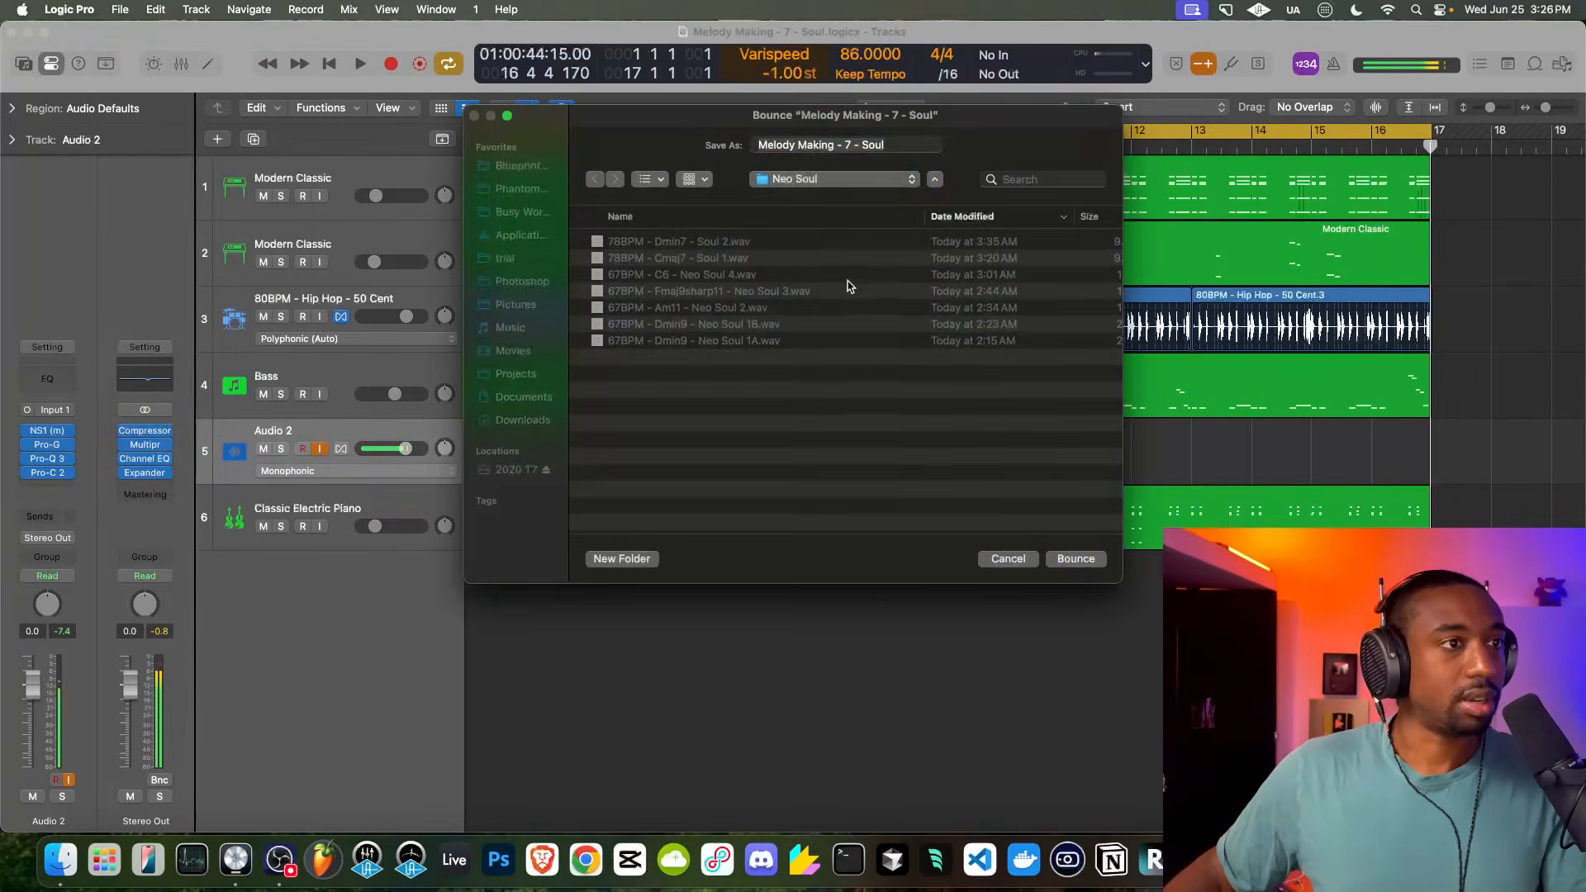
# Create a Hip Hop folder inside Melodies and bounce the project there as Hip Hop Melody - G Unit - 1
pyautogui.click(851, 181)
pyautogui.click(835, 202)
pyautogui.press('super+shift+n')
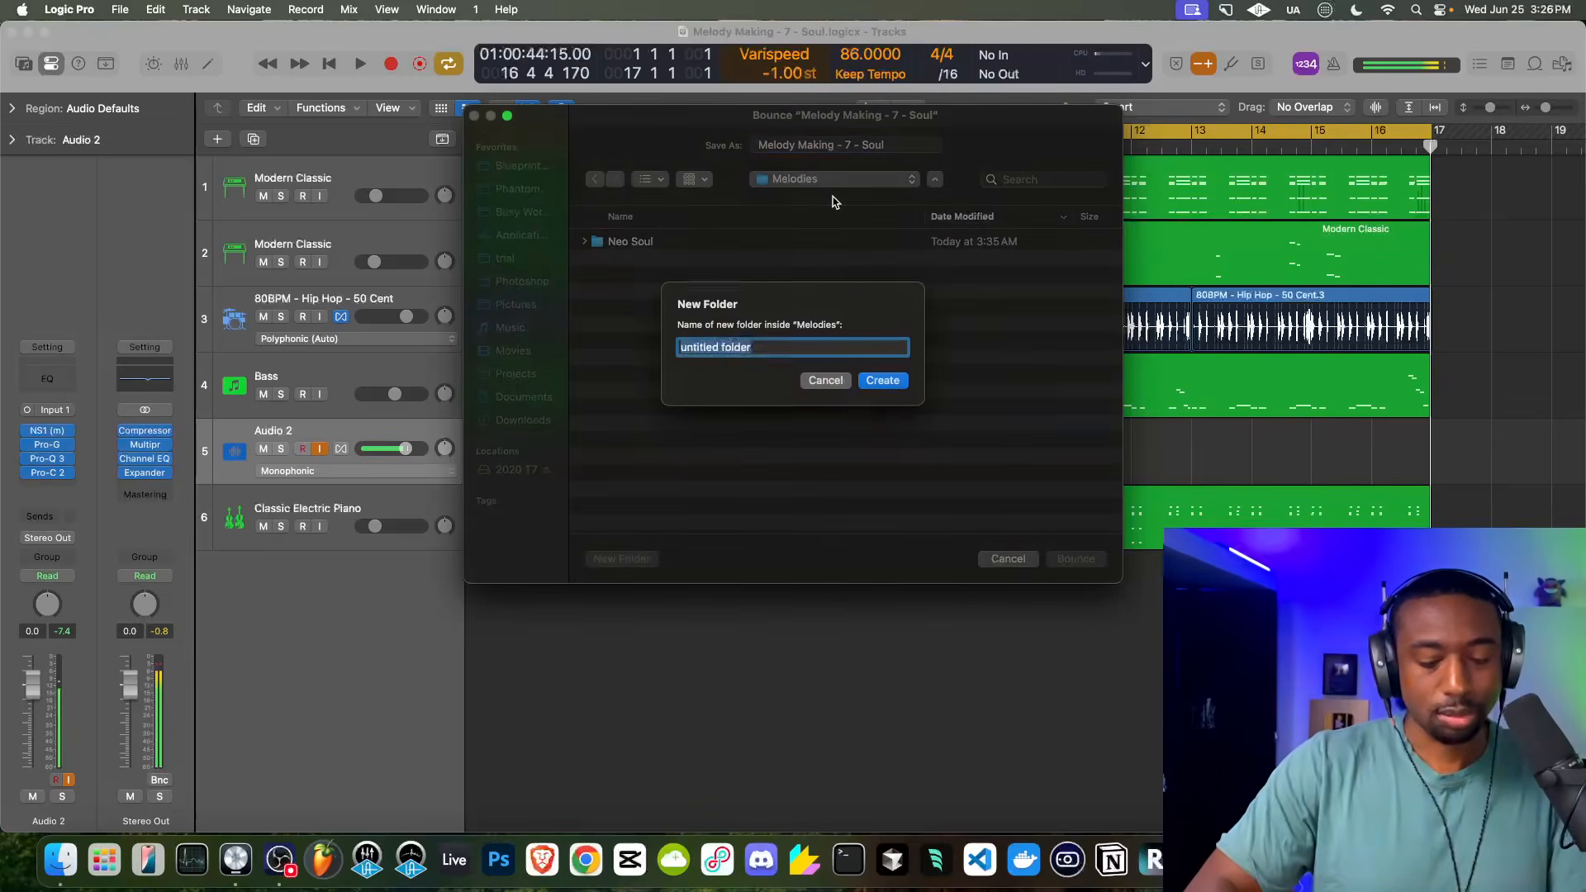
pyautogui.write('Hip Hop')
pyautogui.press('Return')
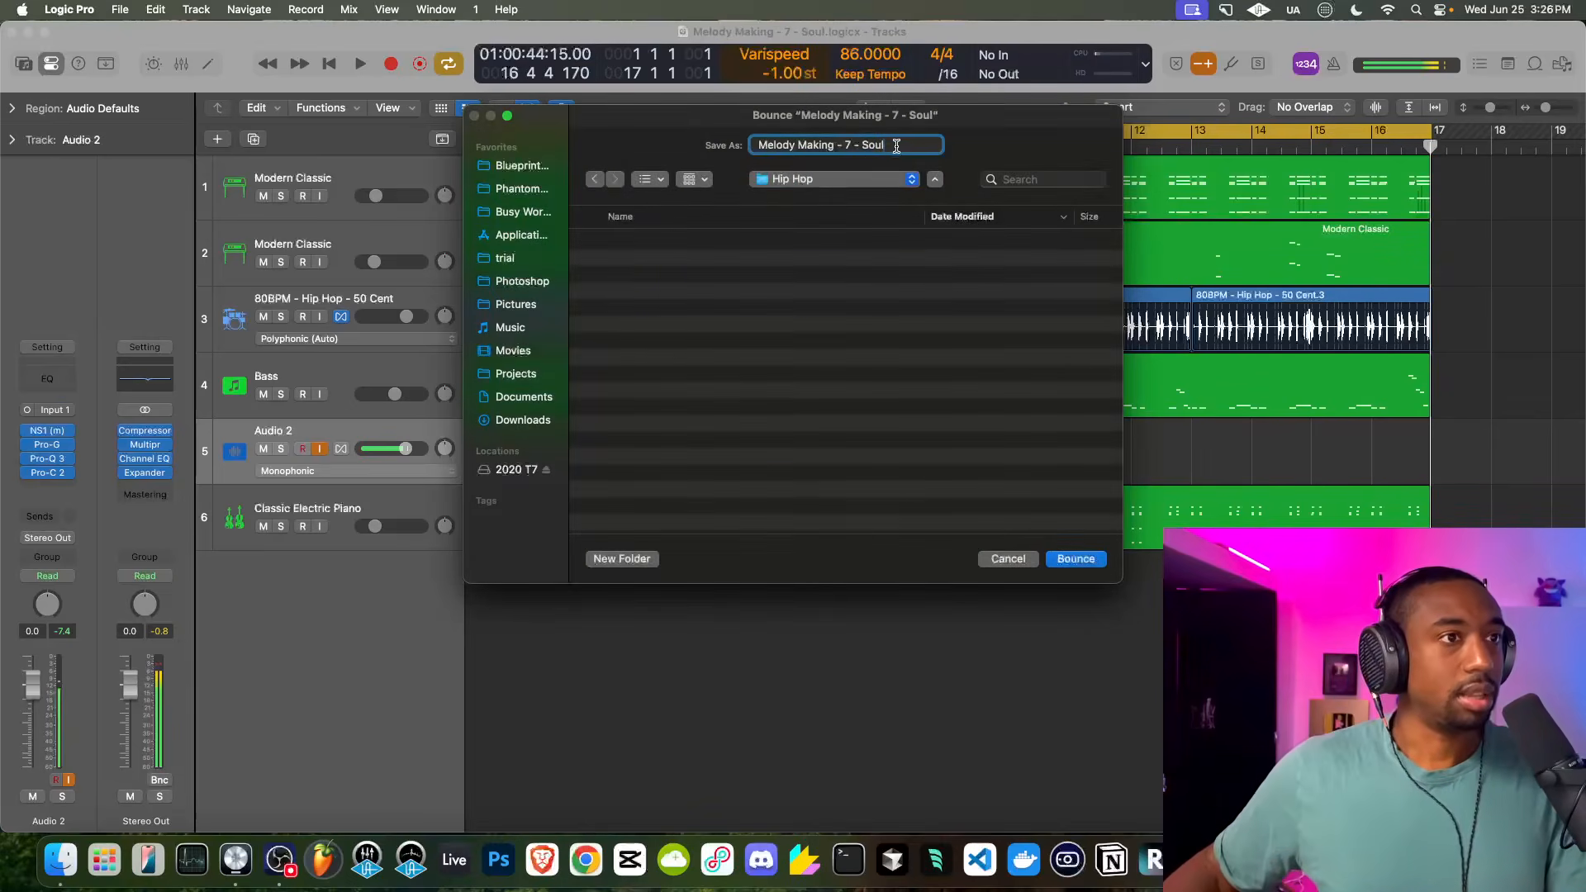
pyautogui.write('Hip Hop Melody - G Unit - 1')
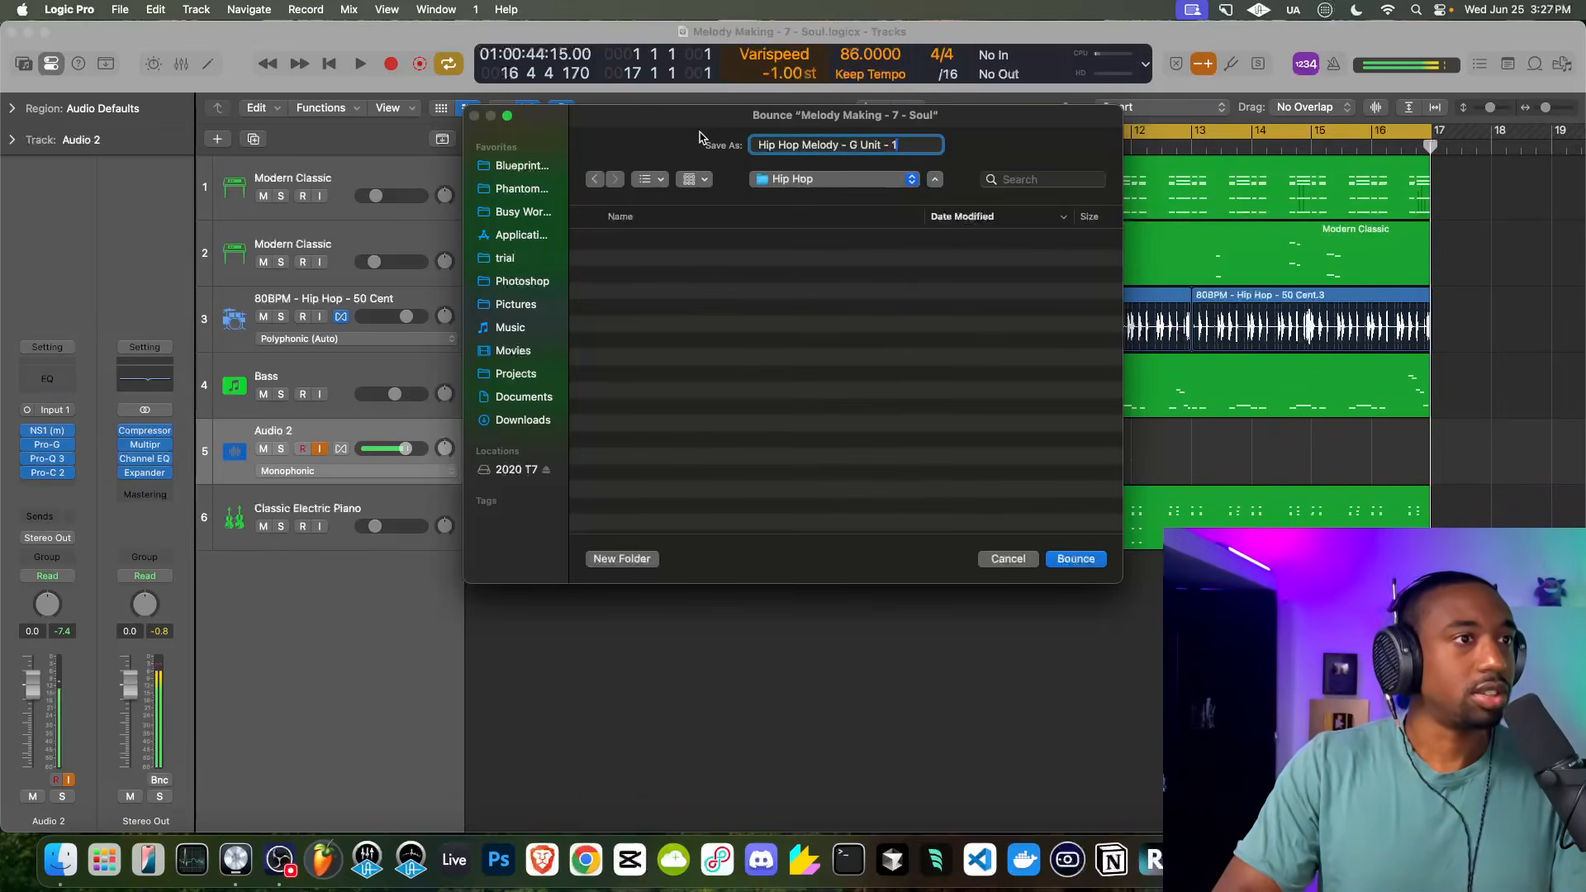
pyautogui.press('Return')
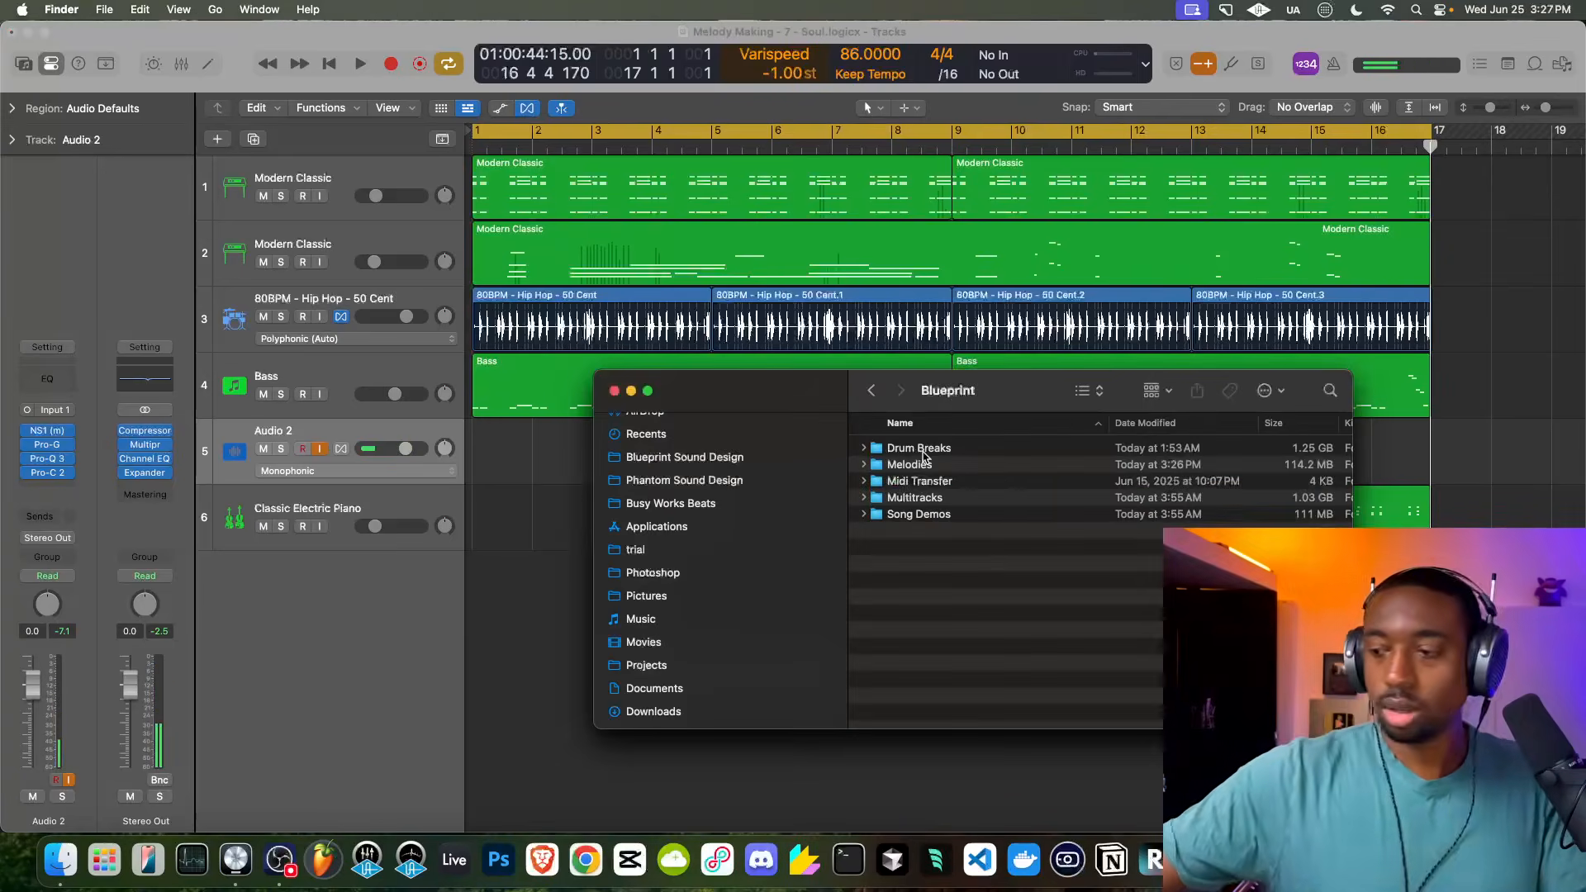
# Look through the hip hop loops in the Blueprint folder's Drum Breaks subfolder, then collapse it
pyautogui.moveTo(980, 404); pyautogui.dragTo(631, 328)
pyautogui.click(526, 373)
pyautogui.press('Right')
pyautogui.scroll(-15, 585, 443)
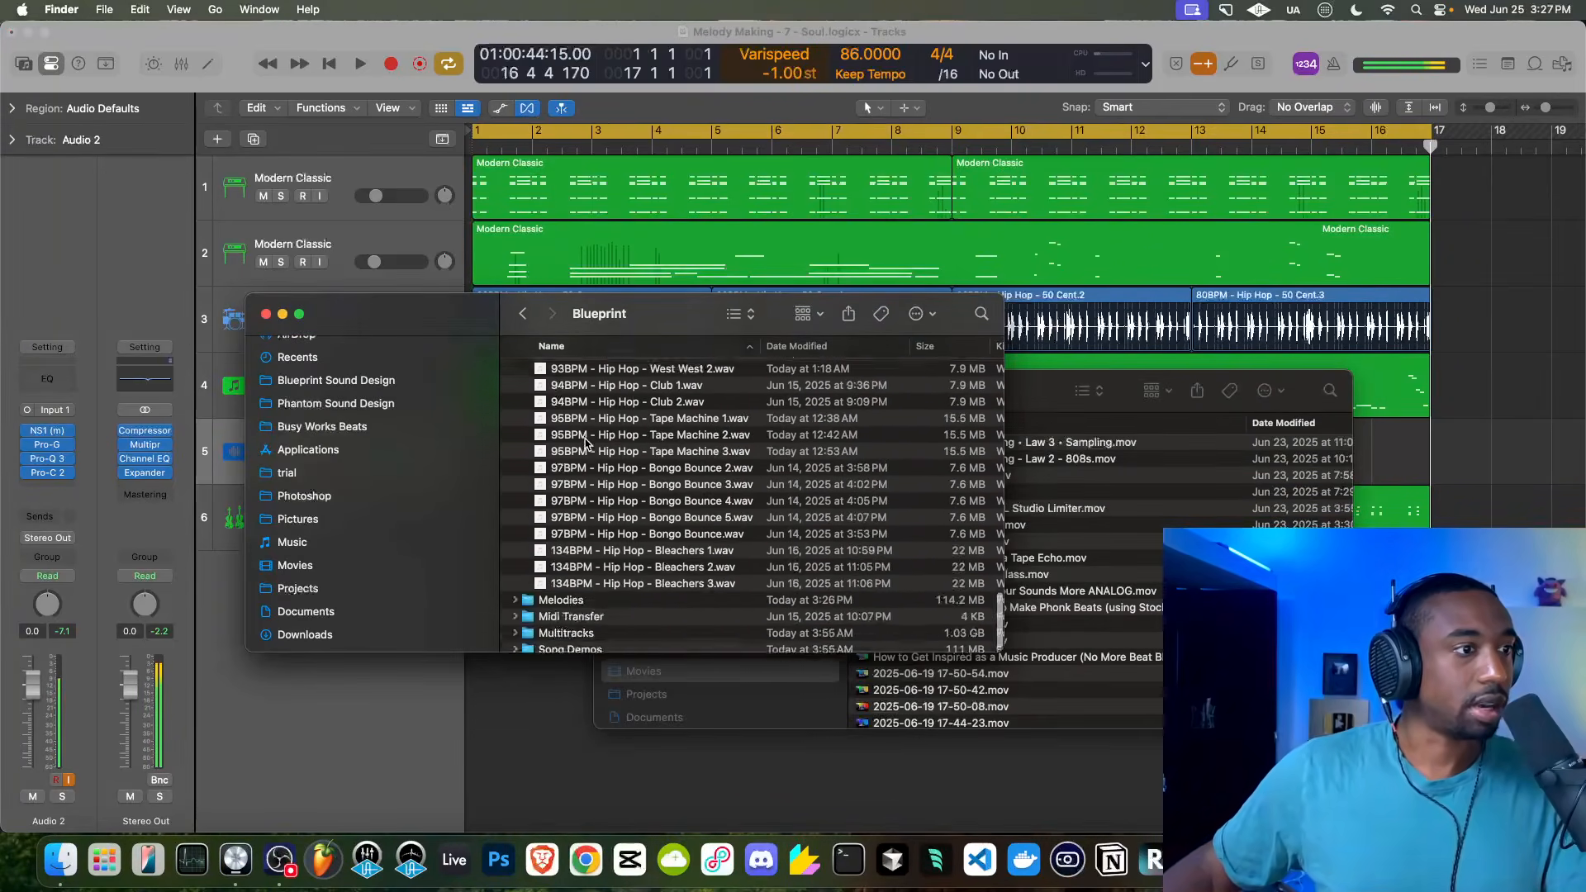
pyautogui.scroll(15, 585, 443)
pyautogui.press('Left')
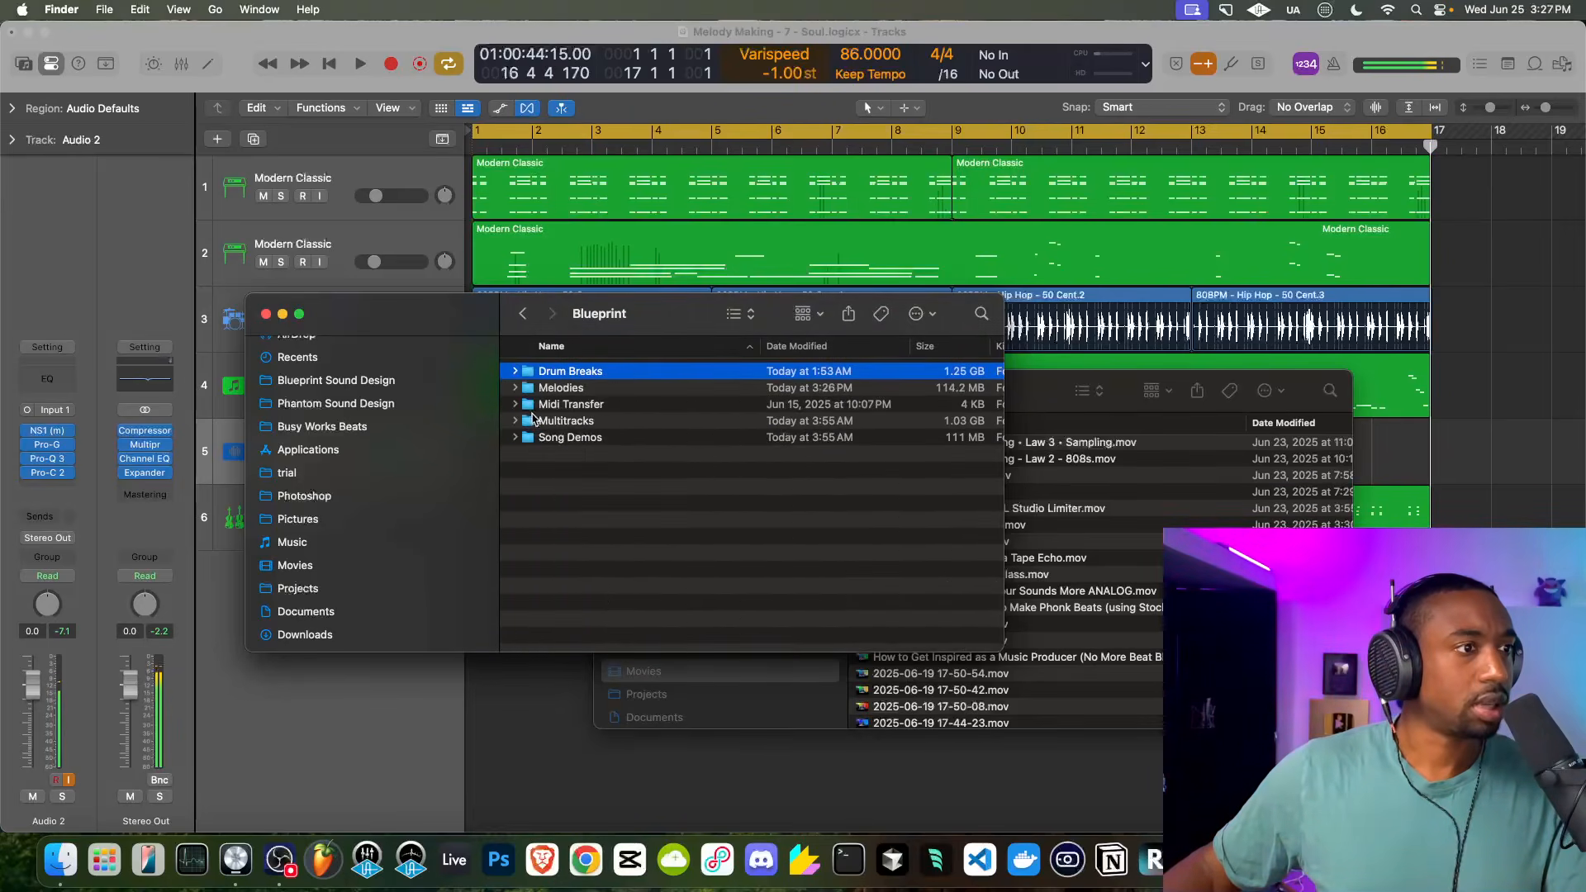
# Examine the contents of the Hip Hop and Neo Soul subfolders inside Melodies, then collapse Melodies
pyautogui.click(516, 389)
pyautogui.click(527, 405)
pyautogui.click(527, 437)
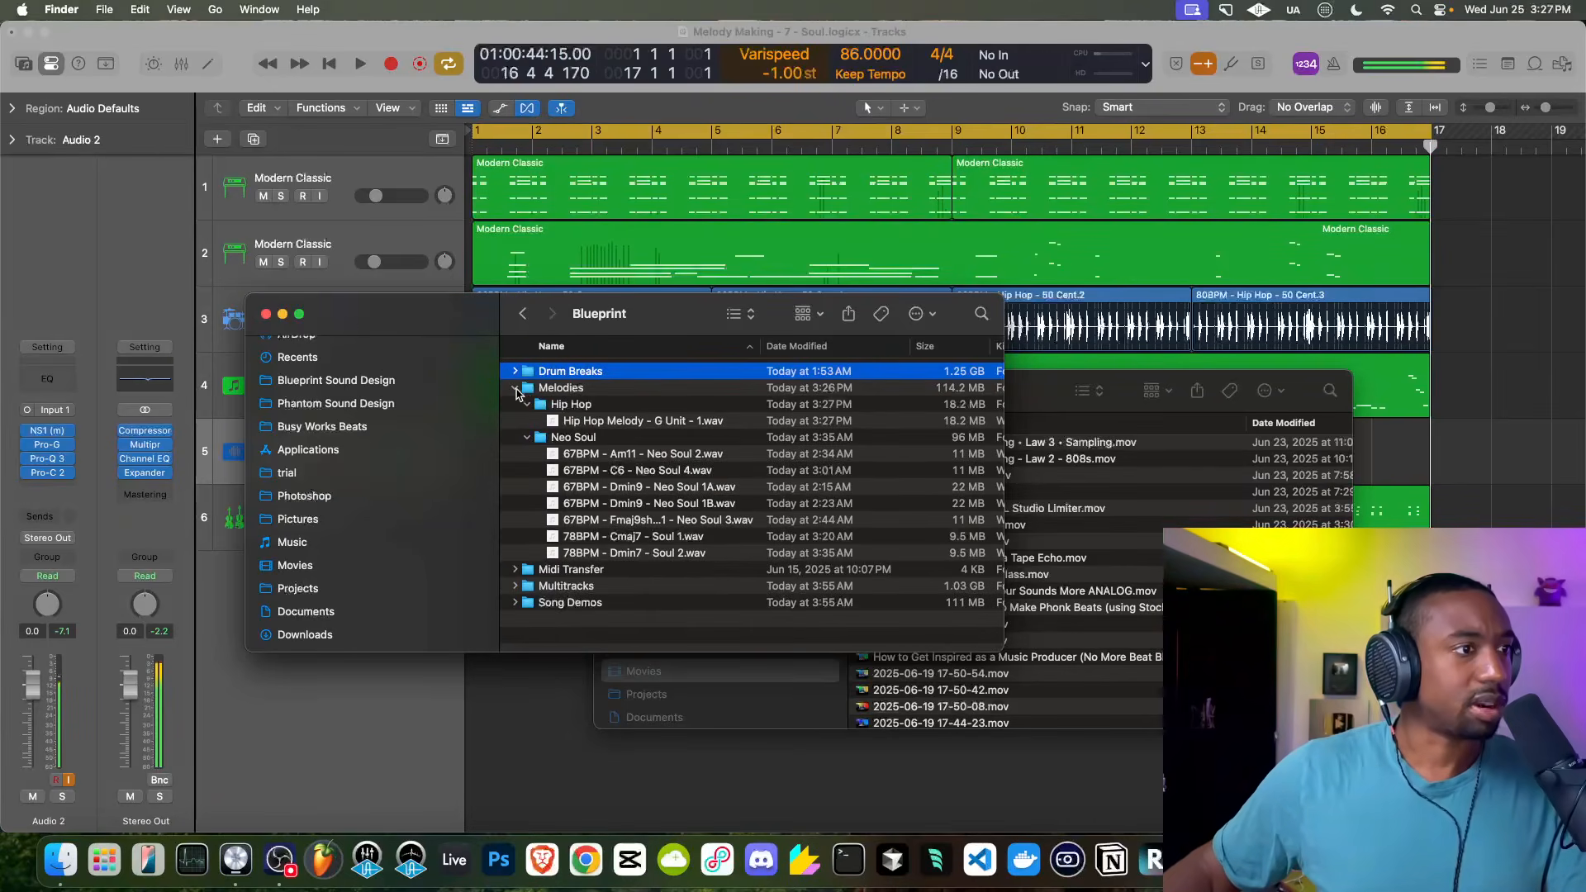
pyautogui.click(515, 388)
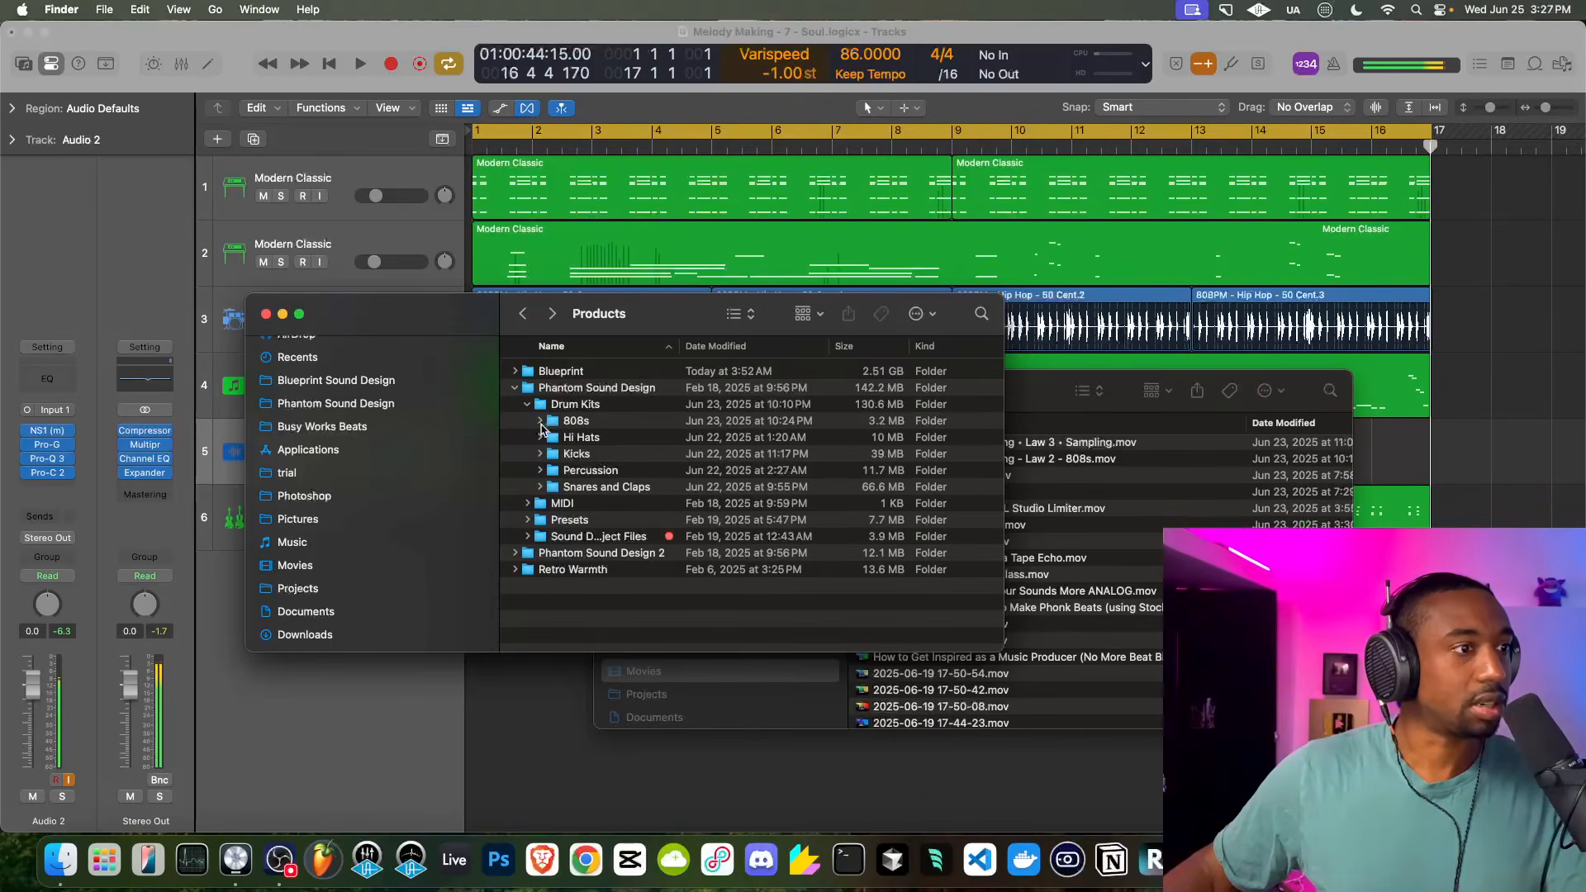
# Browse the 808s, Kicks, and Snares and Claps samples in the Phantom Sound Design Drum Kits folder, then collapse Drum Kits
pyautogui.click(540, 420)
pyautogui.click(540, 421)
pyautogui.click(540, 454)
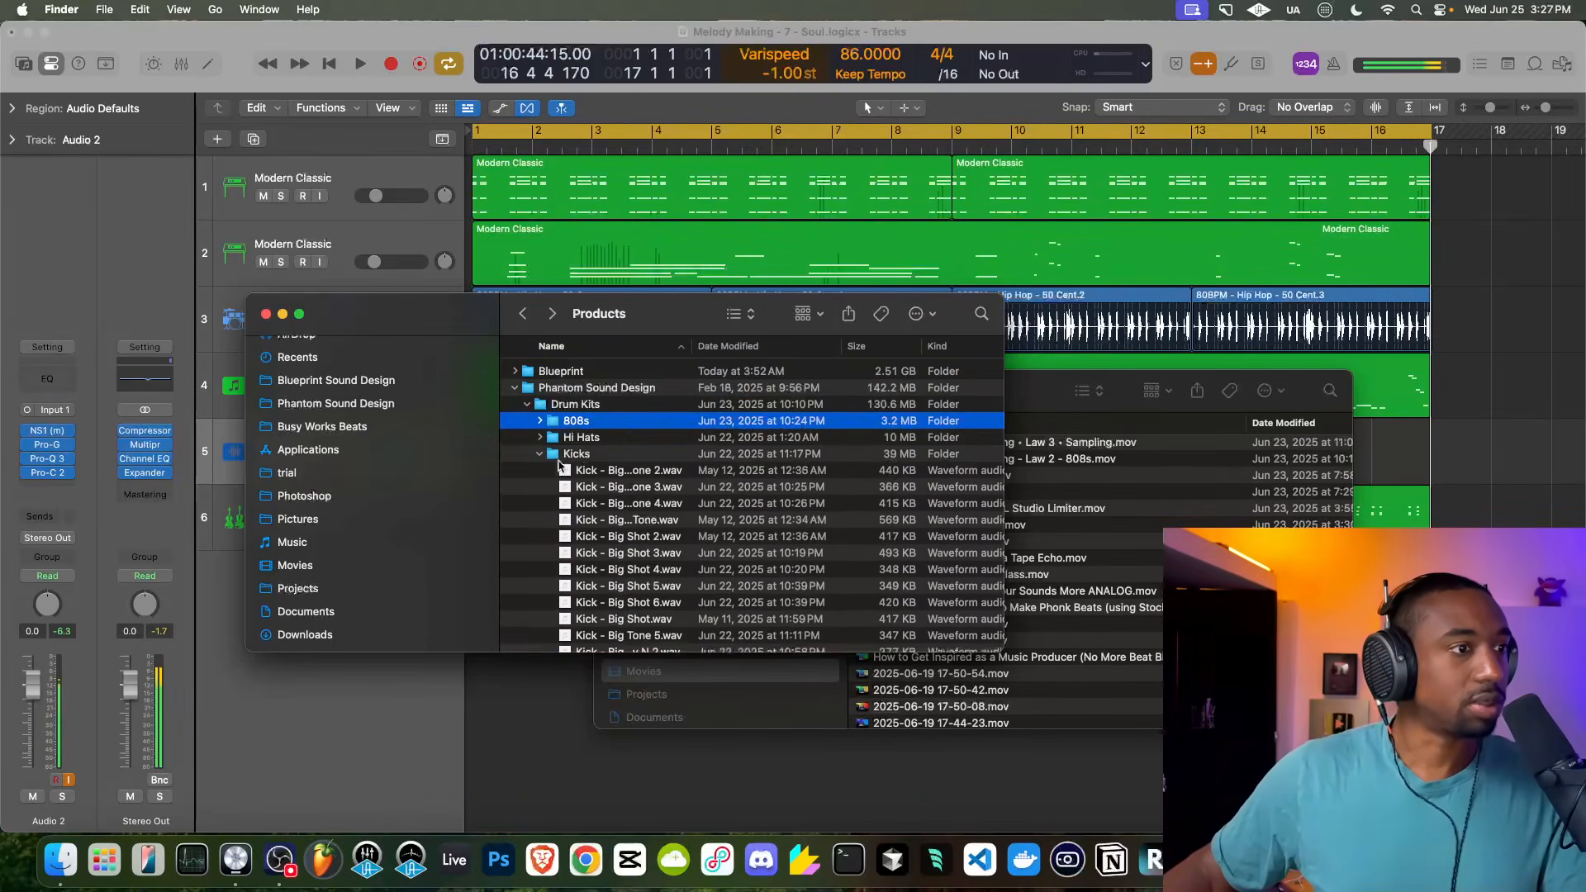
pyautogui.scroll(-20, 558, 465)
pyautogui.scroll(-3, 559, 465)
pyautogui.click(540, 555)
pyautogui.scroll(-15, 552, 554)
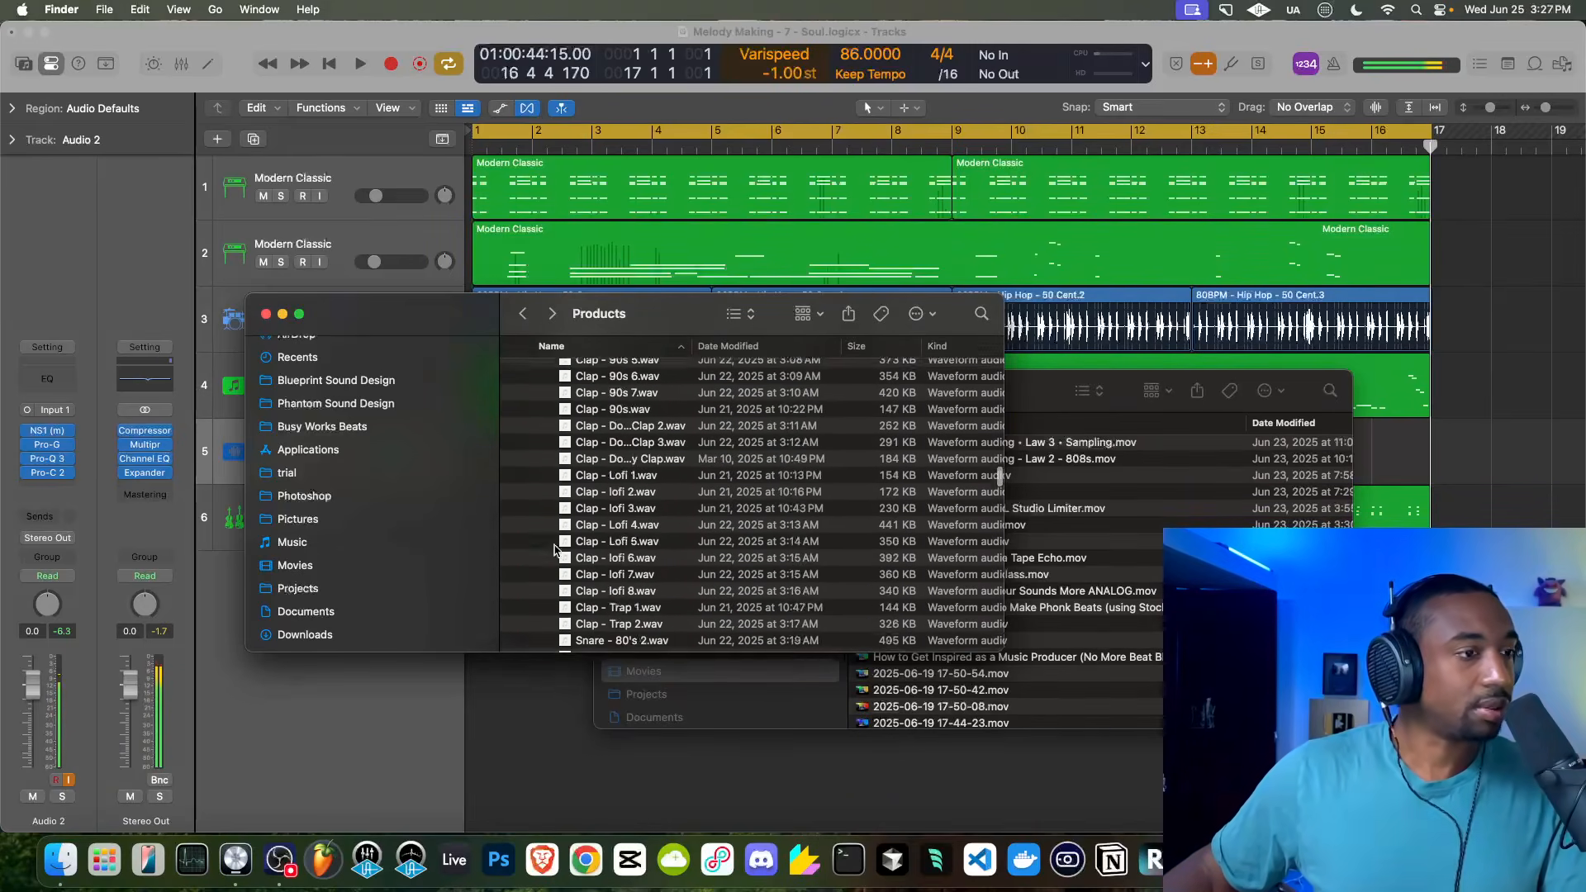
pyautogui.scroll(15, 555, 550)
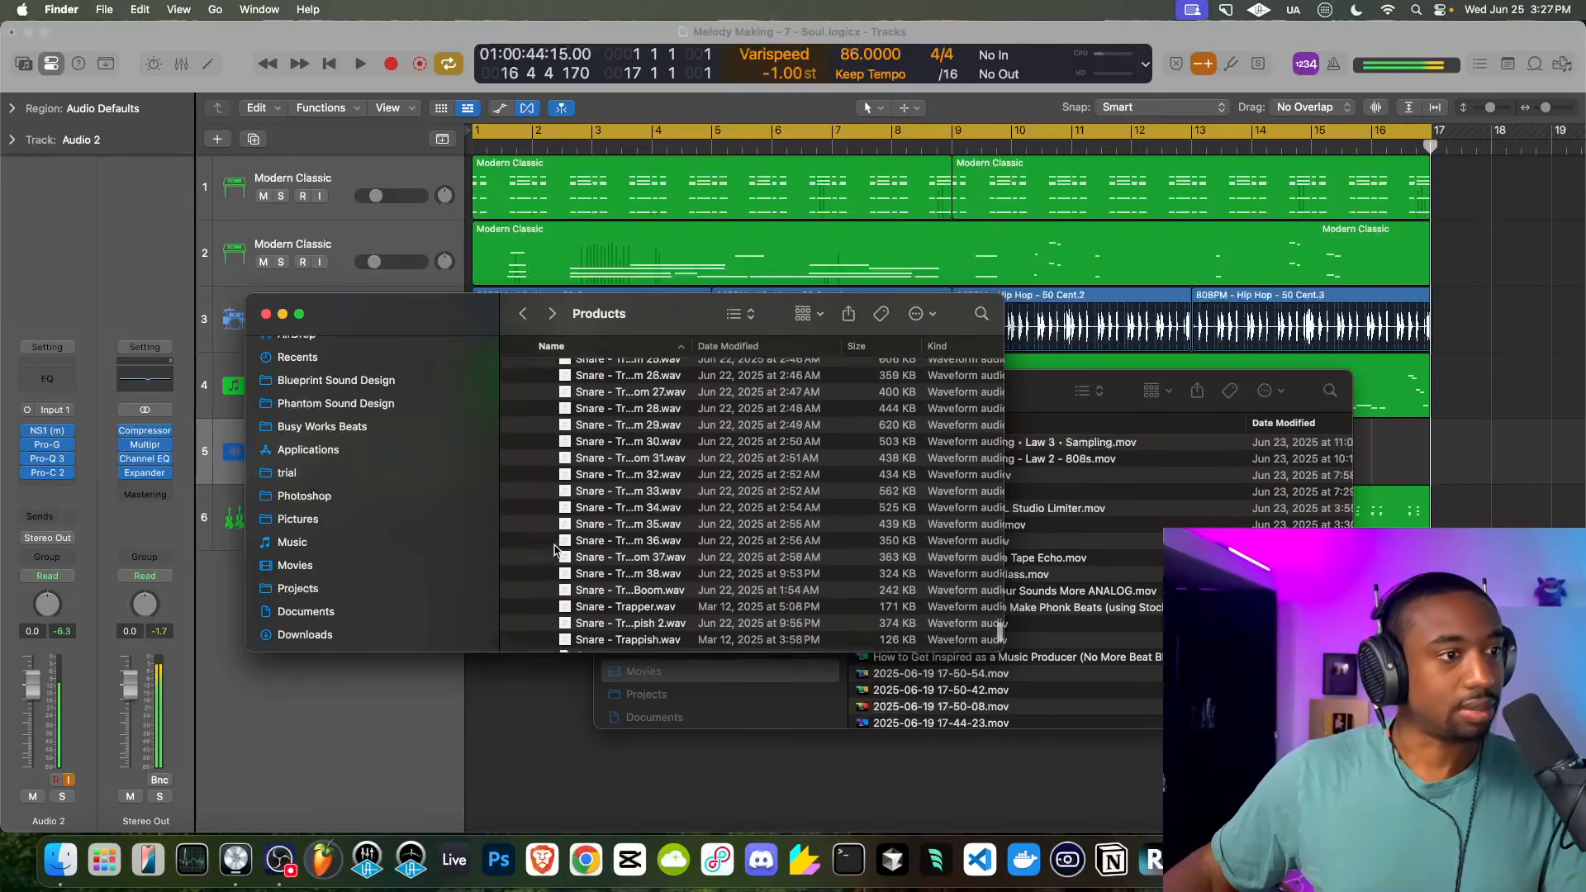
pyautogui.scroll(10, 555, 529)
pyautogui.click(553, 418)
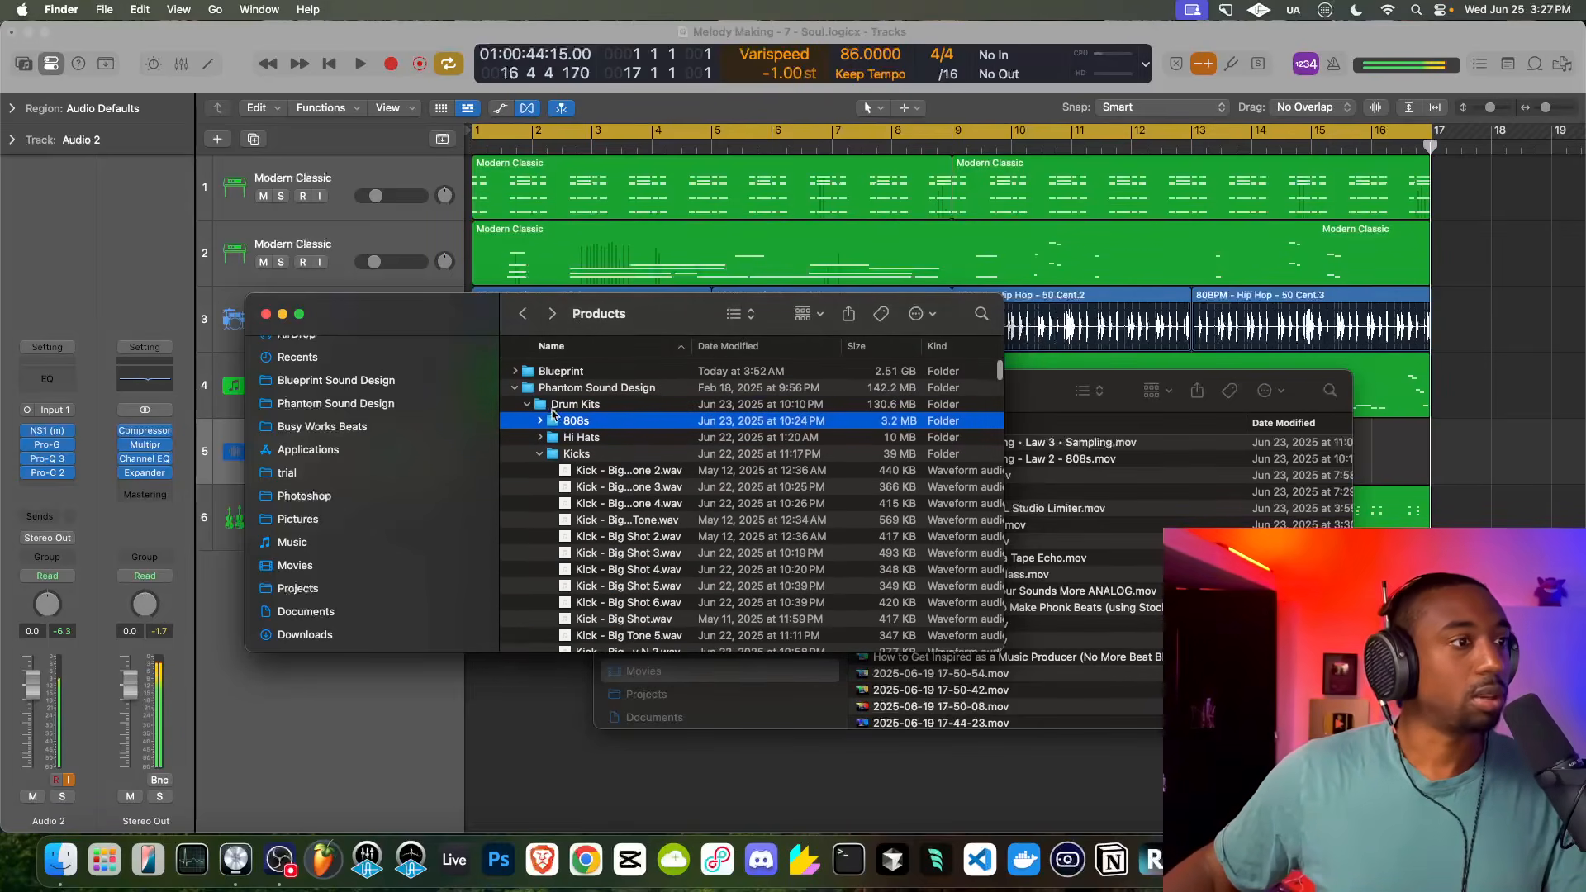
pyautogui.click(527, 406)
# Preview the Hip Hop Melody - G Unit - 1.wav bounce from Blueprint's Melodies folder, then close the preview and the Products window
pyautogui.click(518, 372)
pyautogui.click(515, 371)
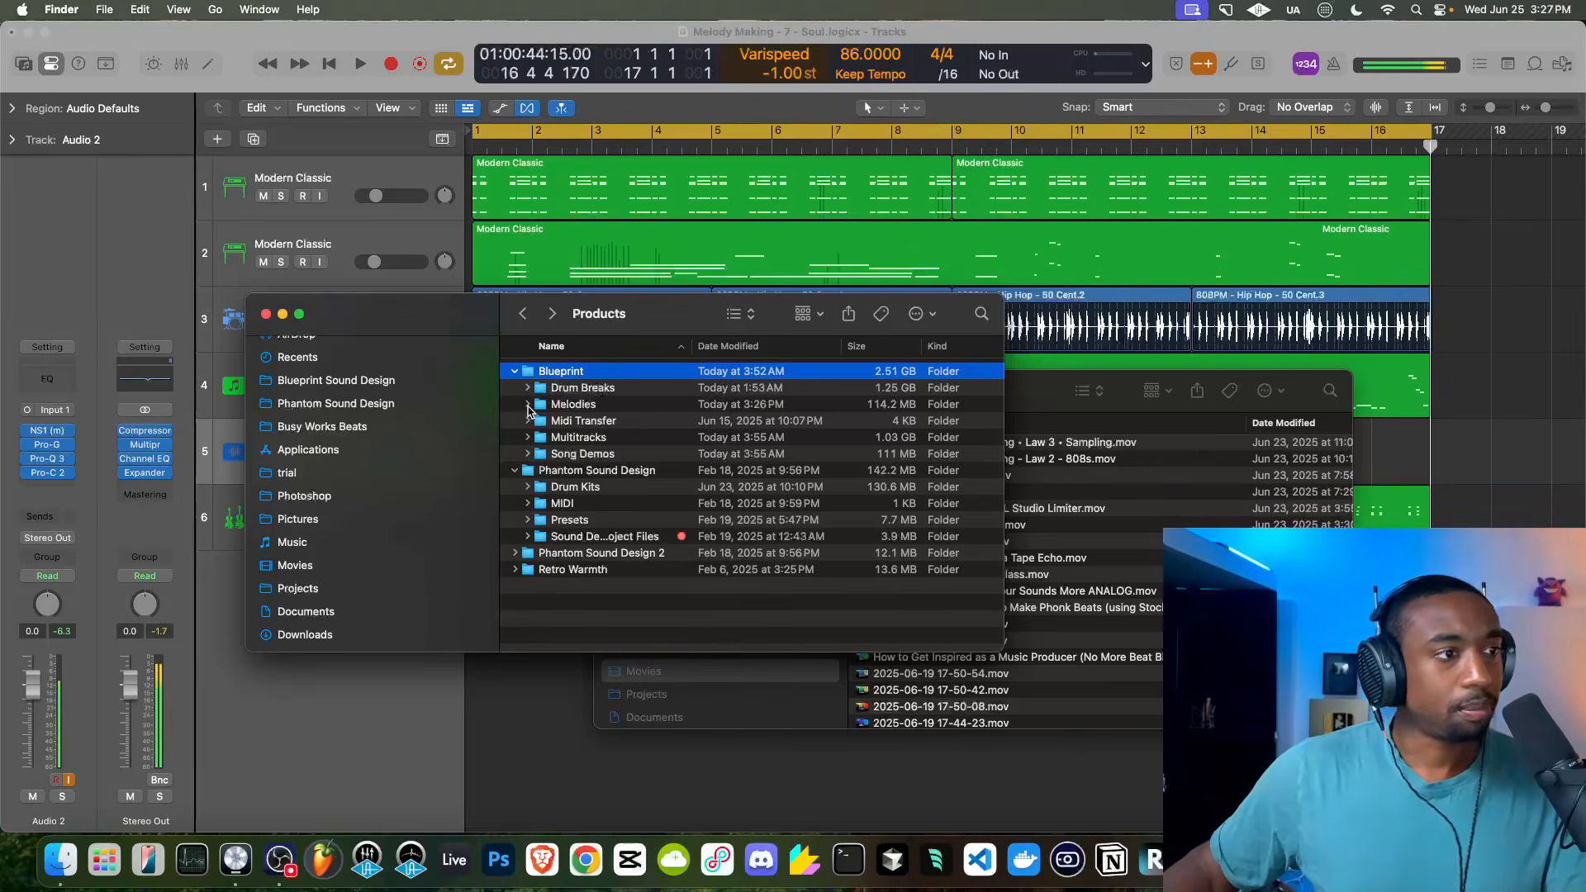
pyautogui.click(527, 404)
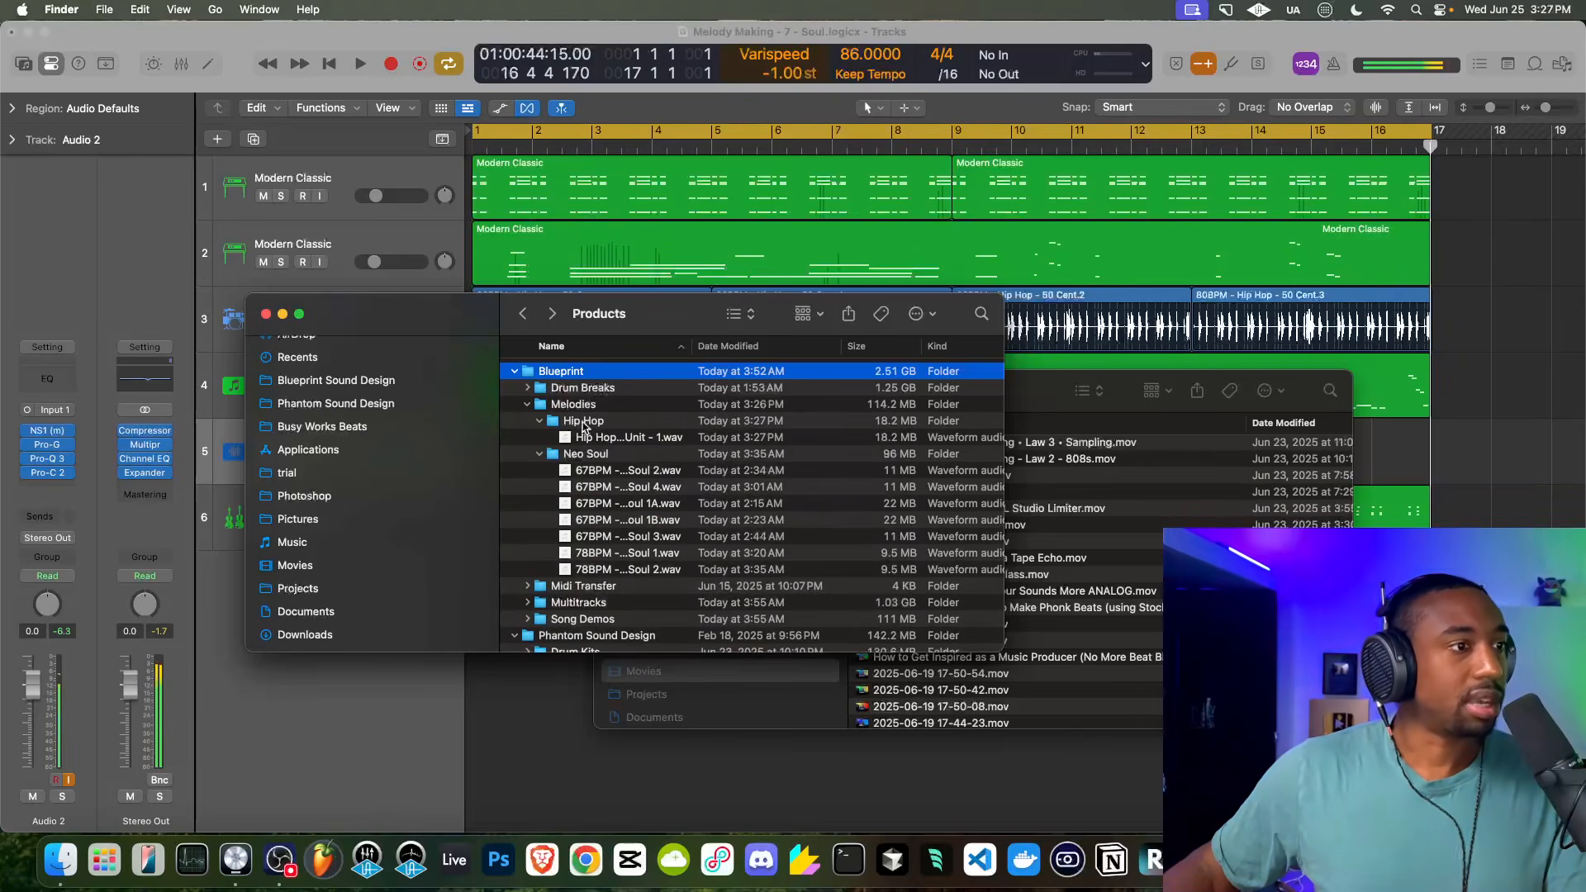
pyautogui.click(583, 438)
pyautogui.press('space')
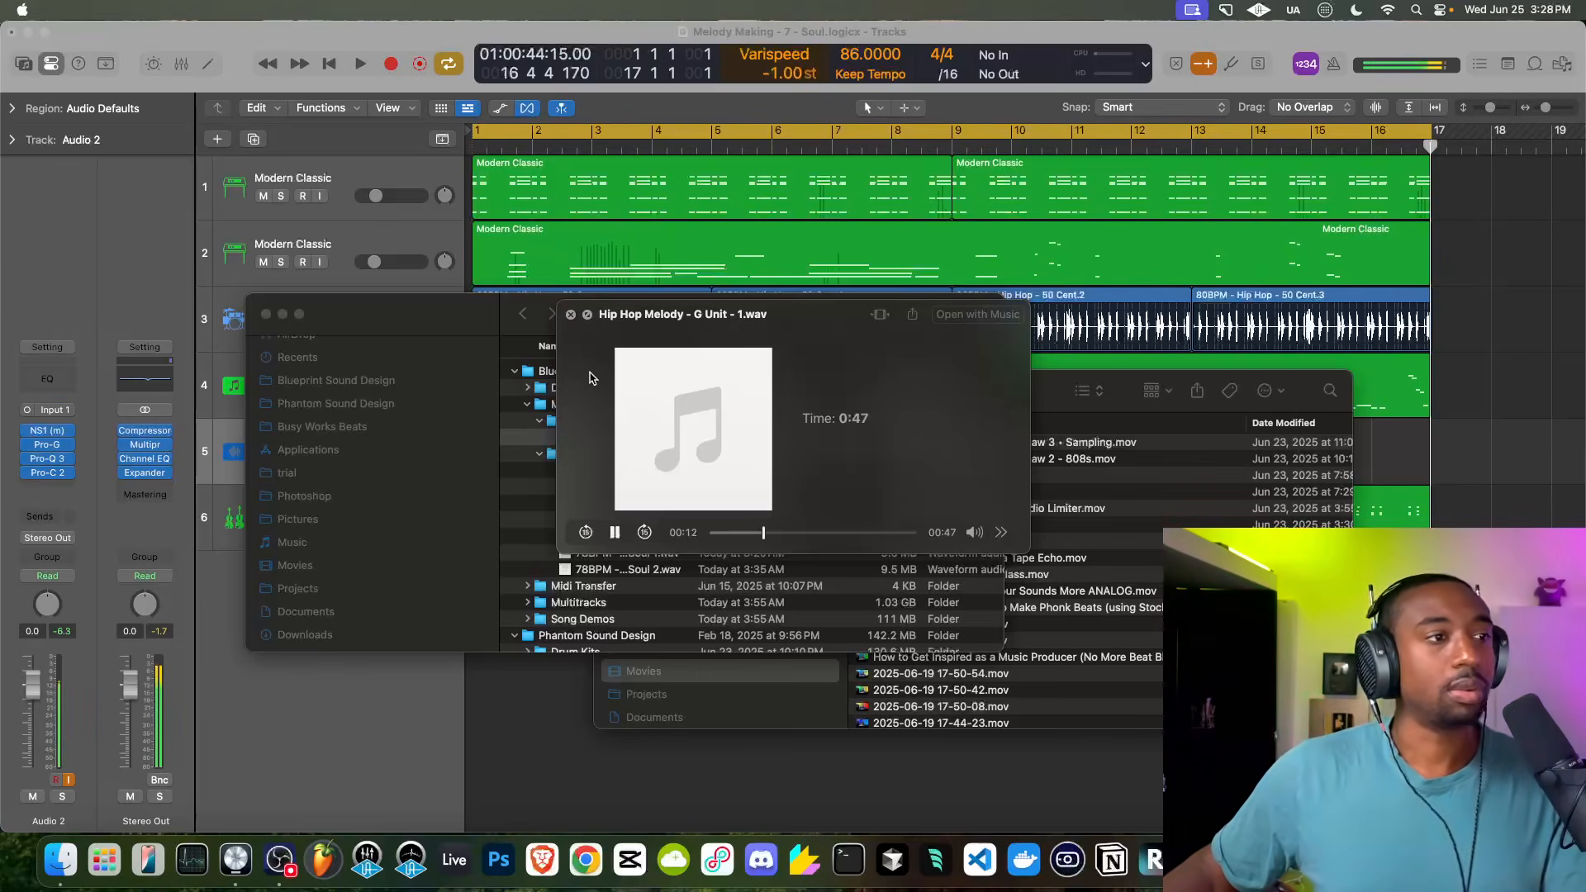
pyautogui.click(635, 384)
pyautogui.click(570, 316)
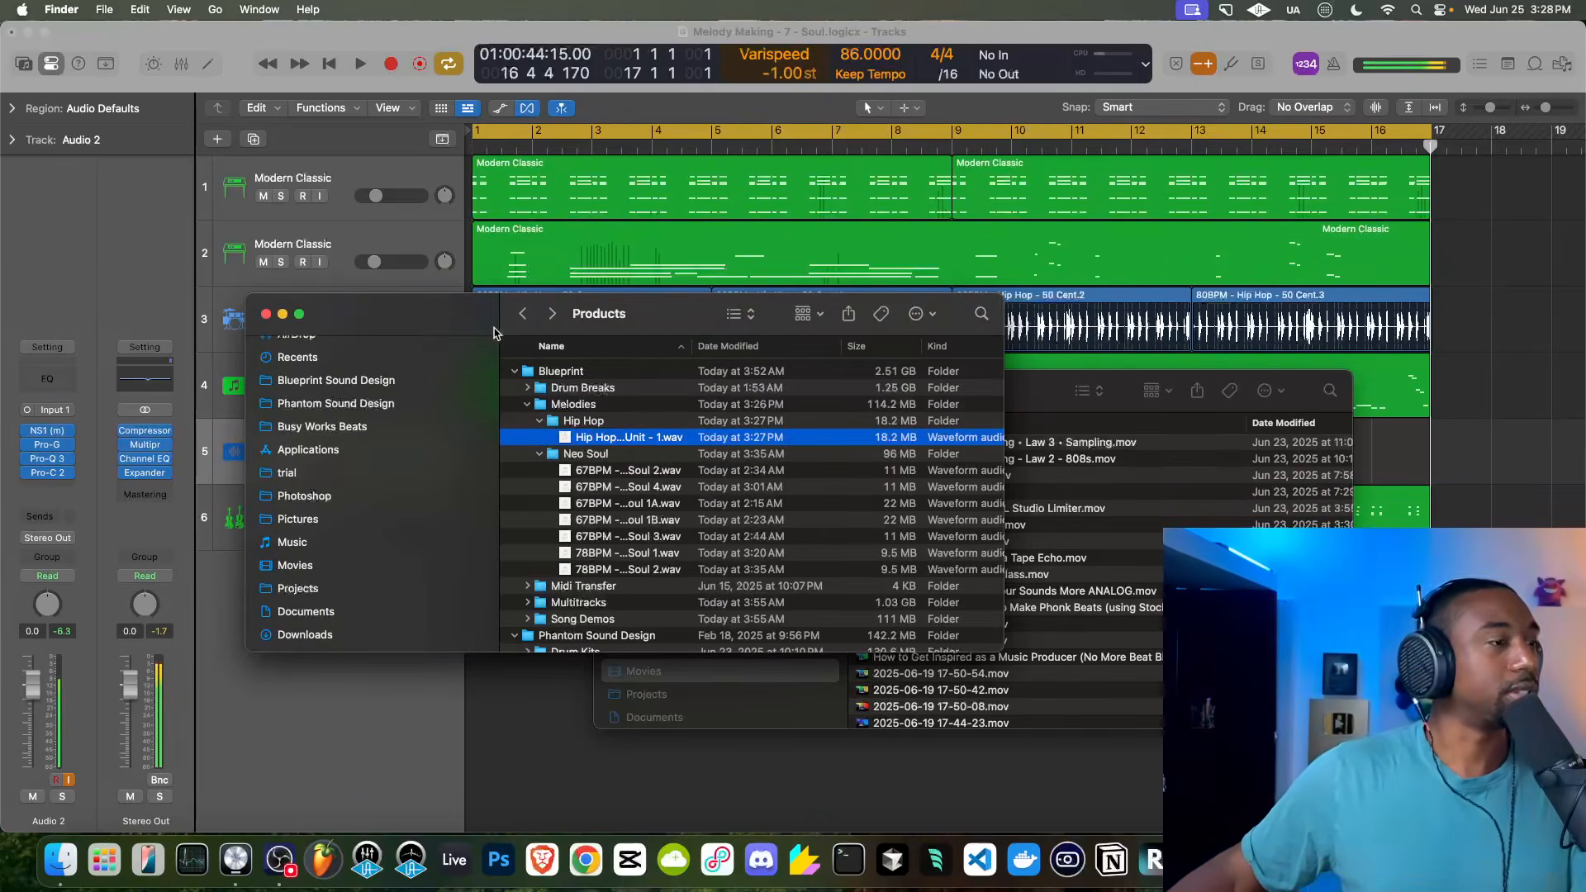
pyautogui.click(266, 314)
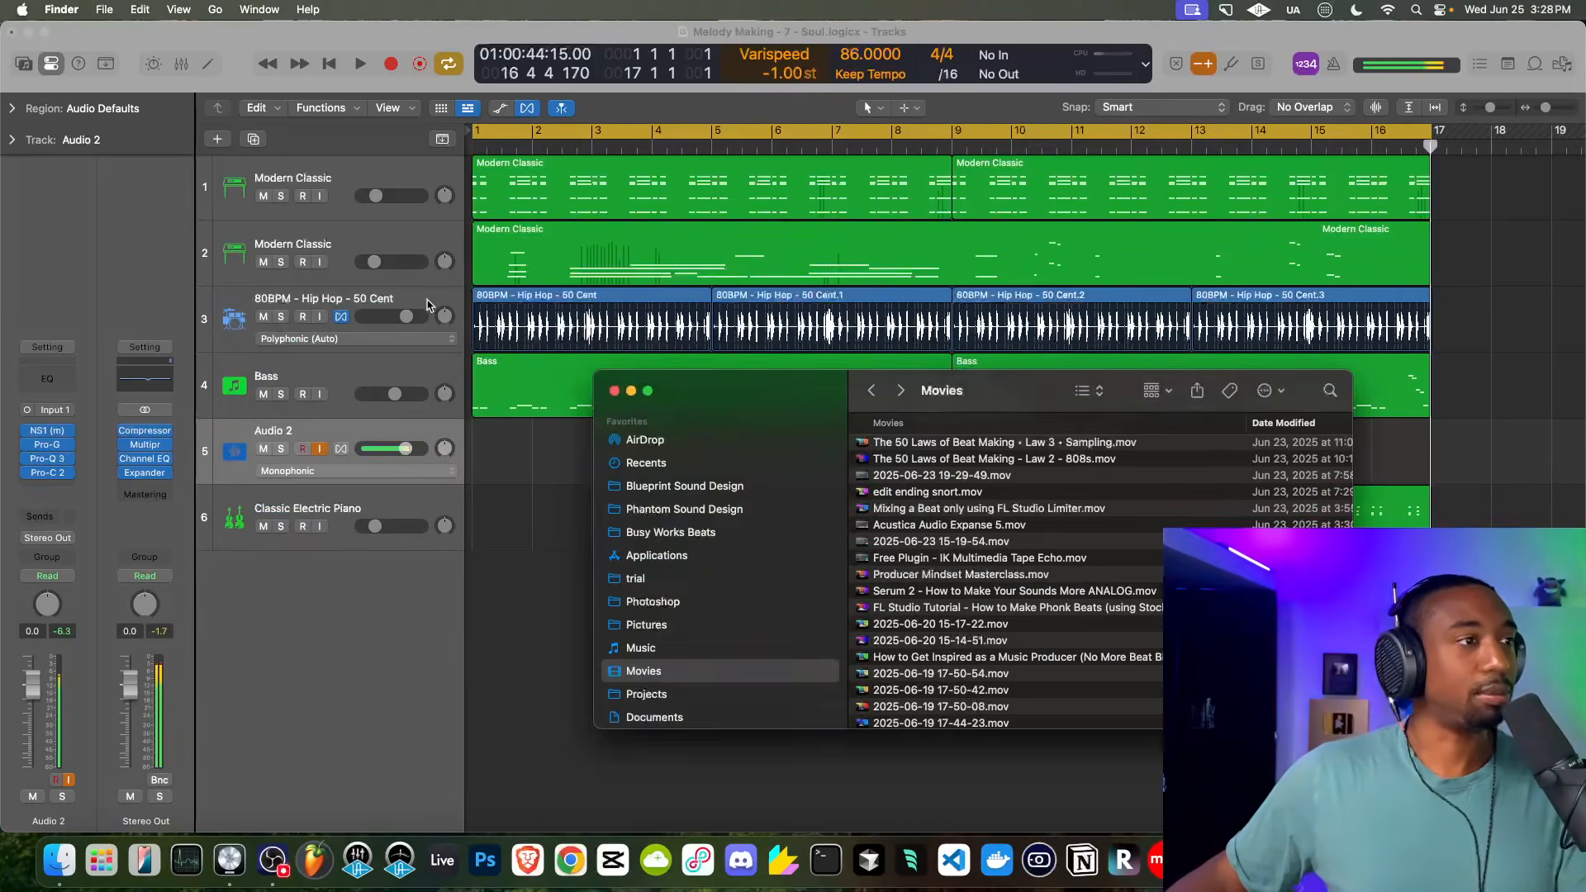
# Switch back to Logic Pro, mute the 80BPM - Hip Hop - 50 Cent drum track and play the project from the beginning
pyautogui.click(509, 307)
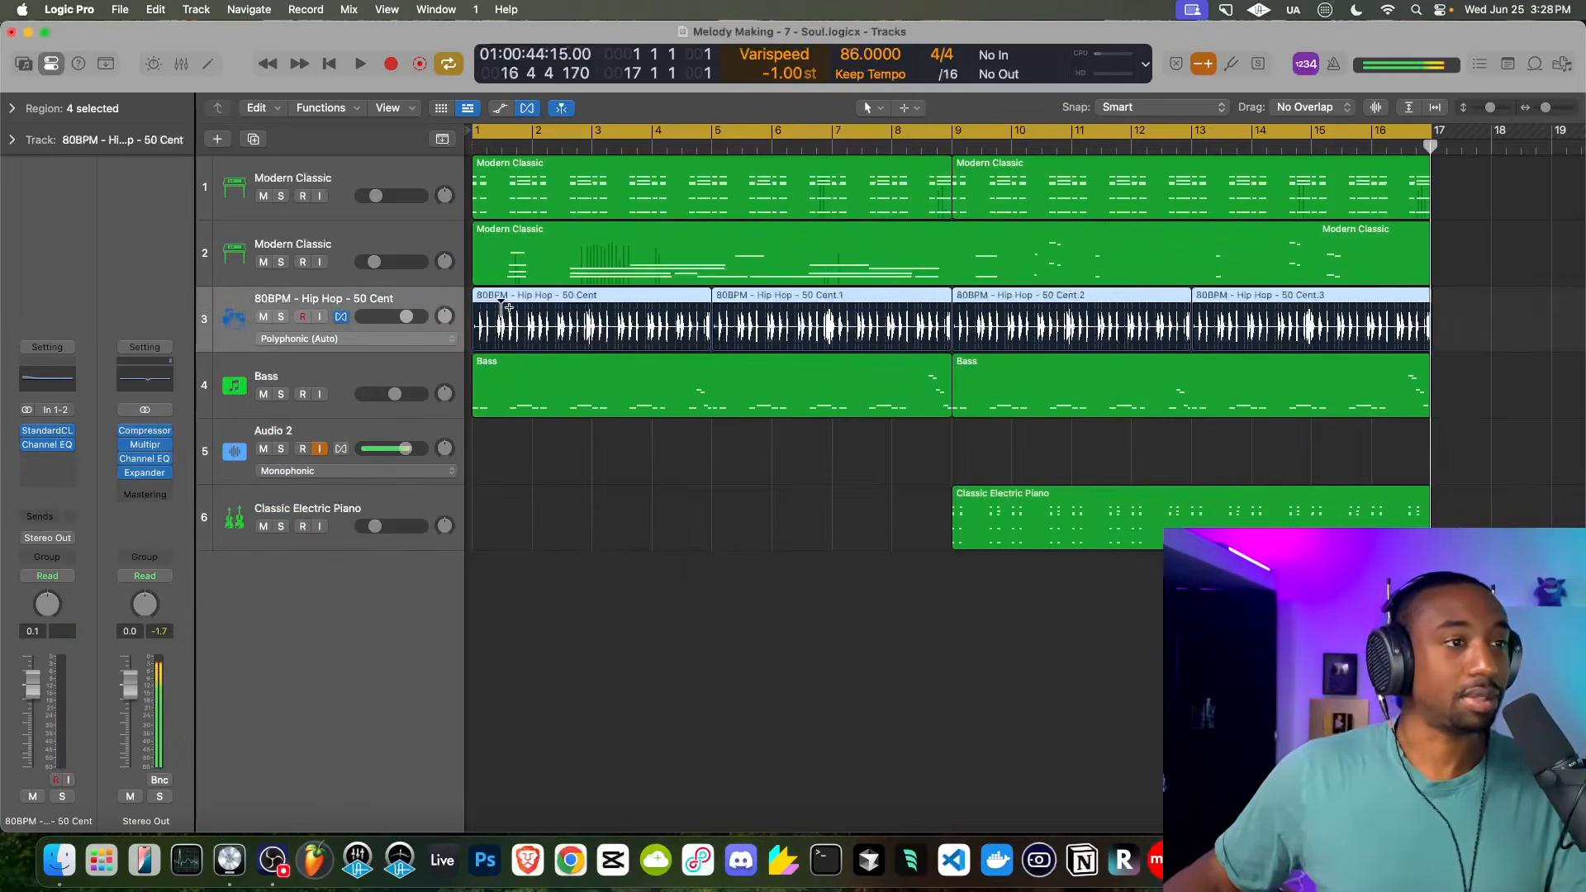
pyautogui.click(264, 317)
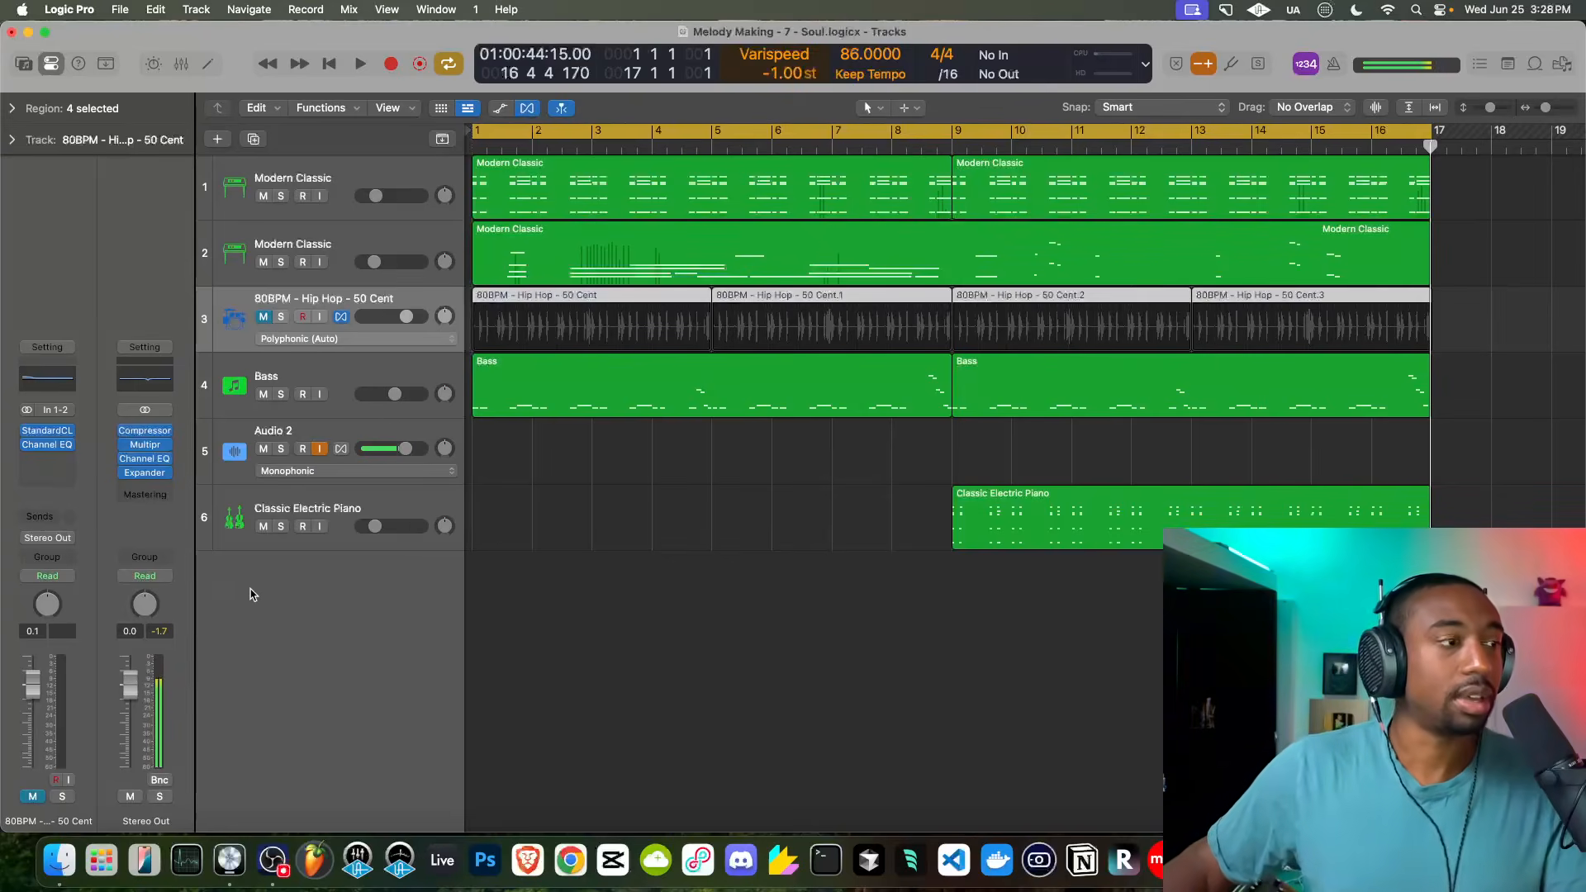
pyautogui.press('Return')
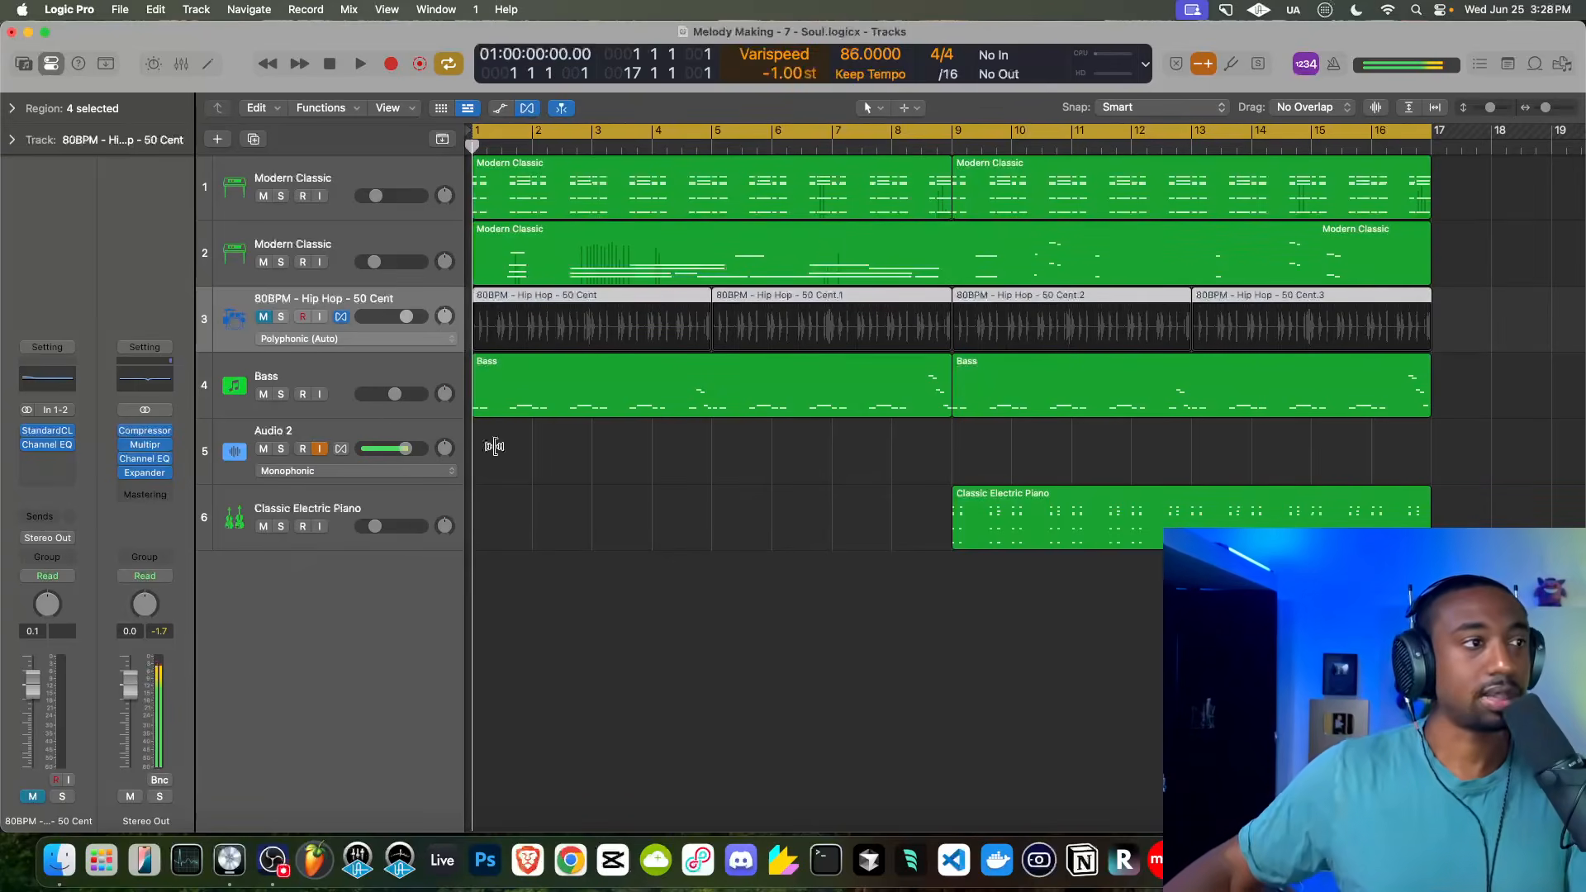
pyautogui.press('space')
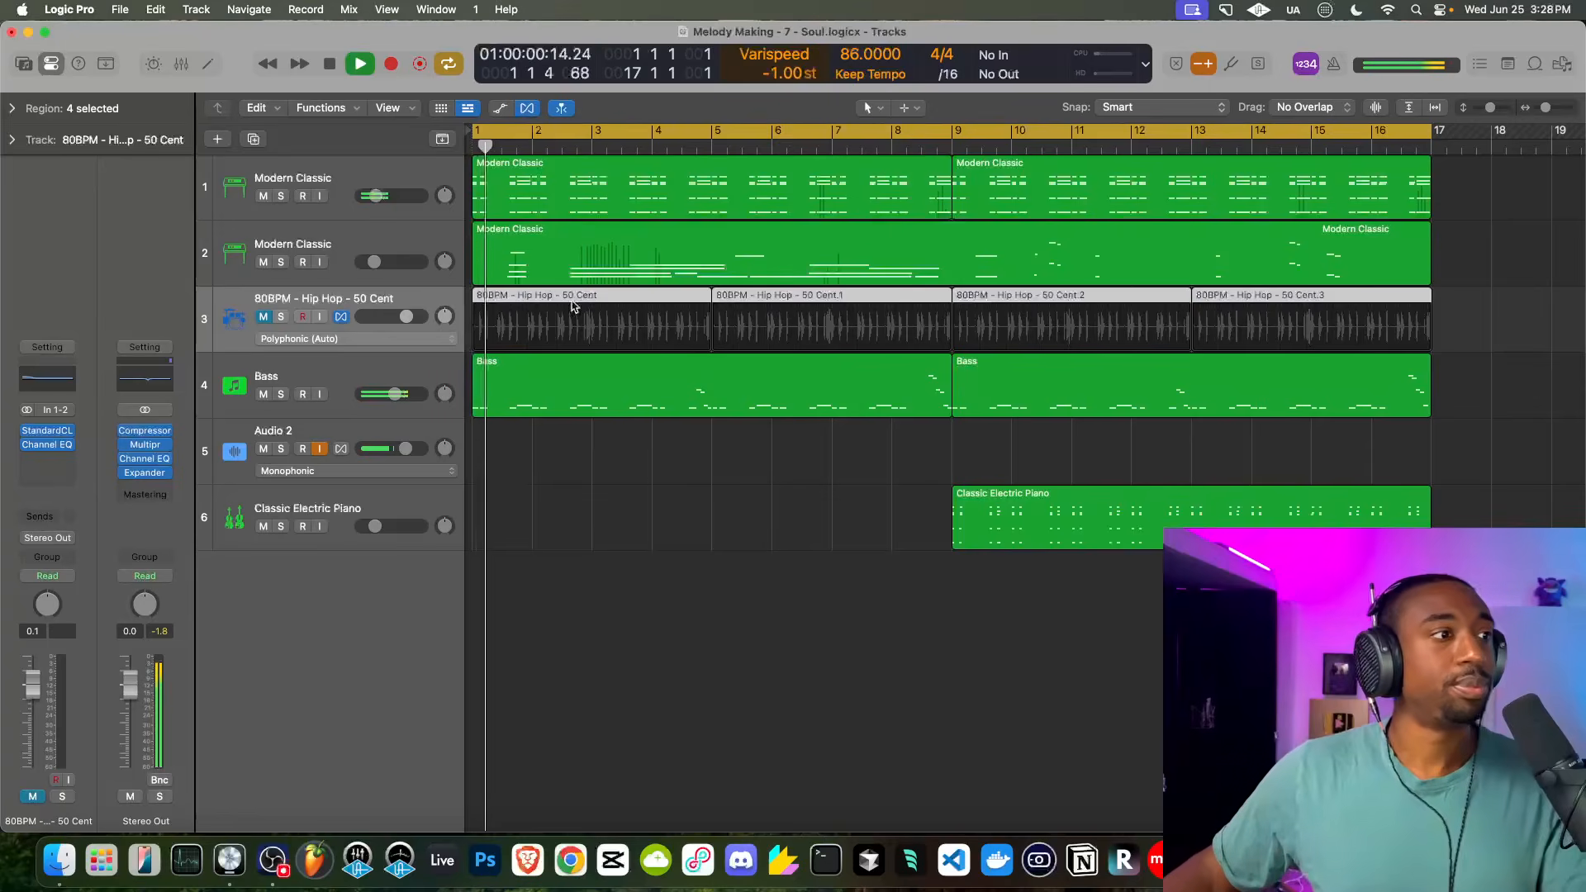
# Listen to the melody with Audio 2 input monitoring off, then turn monitoring back on and stop playback
pyautogui.click(320, 450)
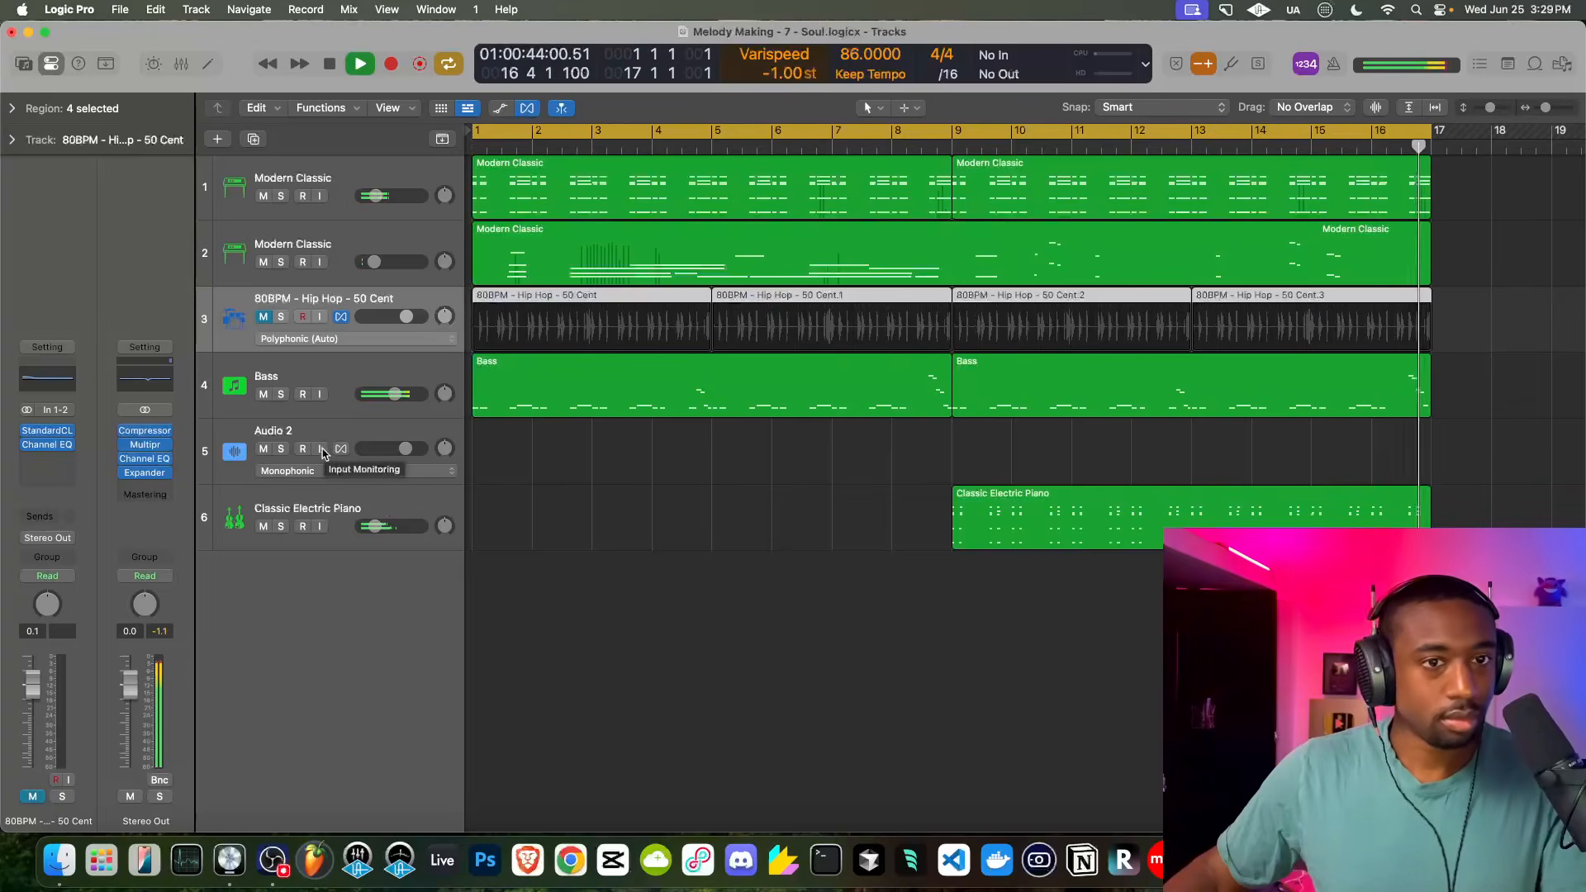
pyautogui.click(322, 449)
pyautogui.press('space')
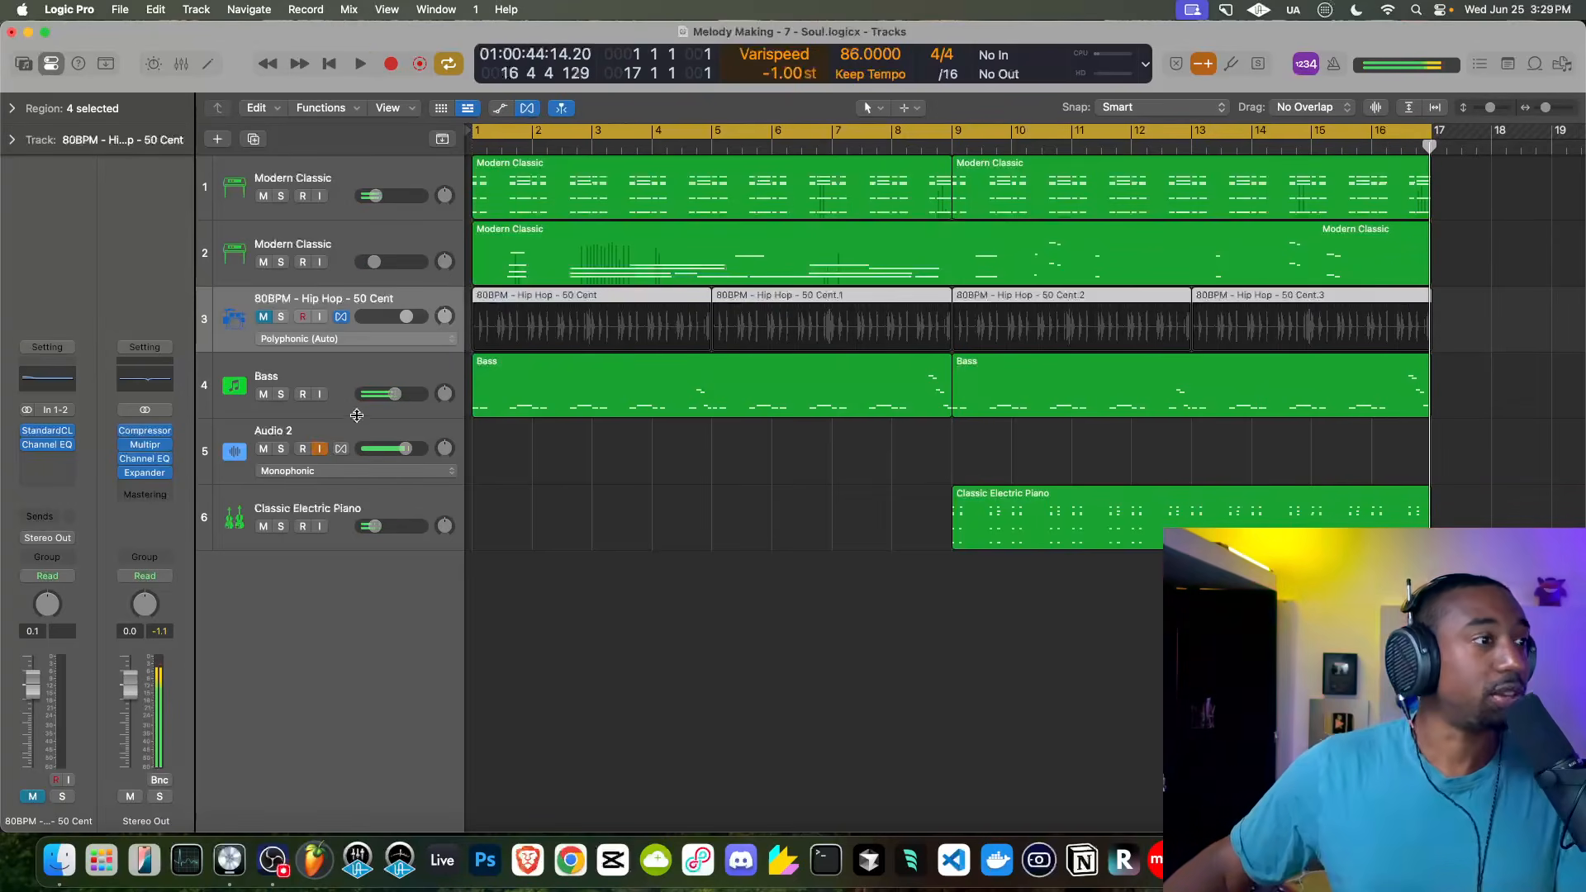